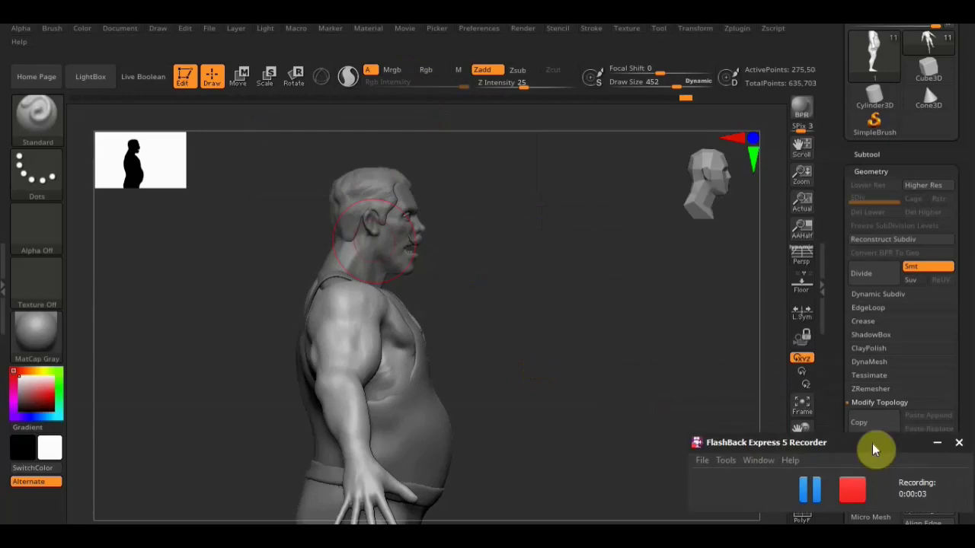
Turn the wrestler to a front view, mask the upper body and move the legs.
mouse_move(579, 359)
left_mouse_down("alt")
mouse_move(516, 264)
mouse_move(594, 370)
mouse_move(642, 355)
left_mouse_up("alt")
left_click(868, 152)
left_click_drag(242, 140, 629, 390, "ctrl")
left_click(239, 76)
mouse_move(426, 256)
left_mouse_down()
mouse_move(430, 282)
mouse_move(333, 359)
left_mouse_up()
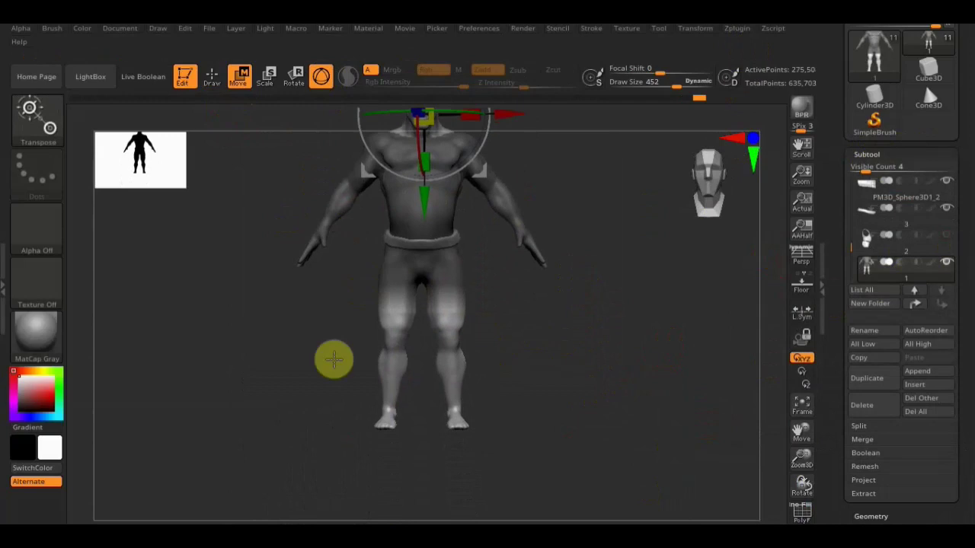
Mask over the legs, set a transpose line on the left shin, clear the mask, then minimize ZBrush.
key("q")
mouse_move(567, 487)
left_mouse_down("ctrl")
mouse_move(342, 348)
mouse_move(427, 333)
mouse_move(411, 452)
left_mouse_up("ctrl")
left_click(321, 76)
scroll(894, 337, "up", 5)
left_click(616, 374, "ctrl")
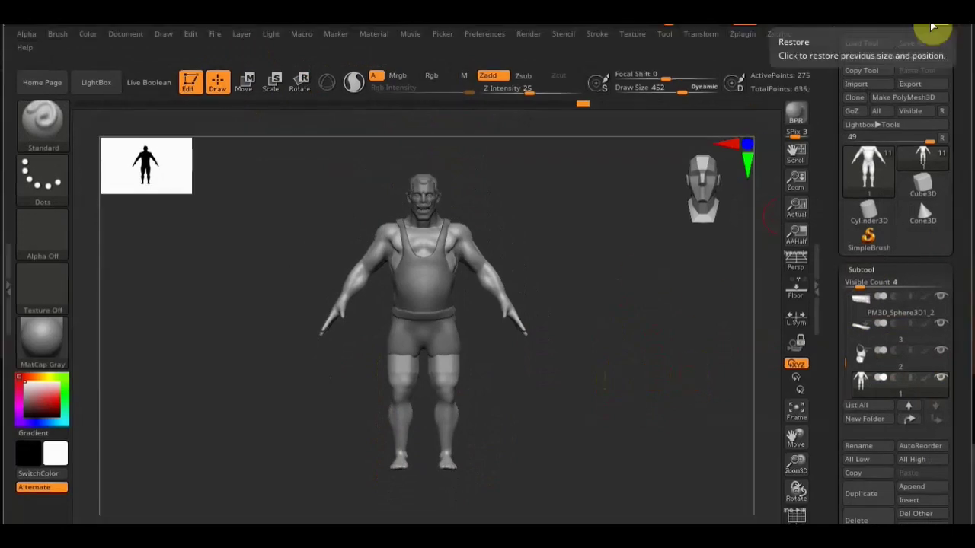
left_click(818, 32)
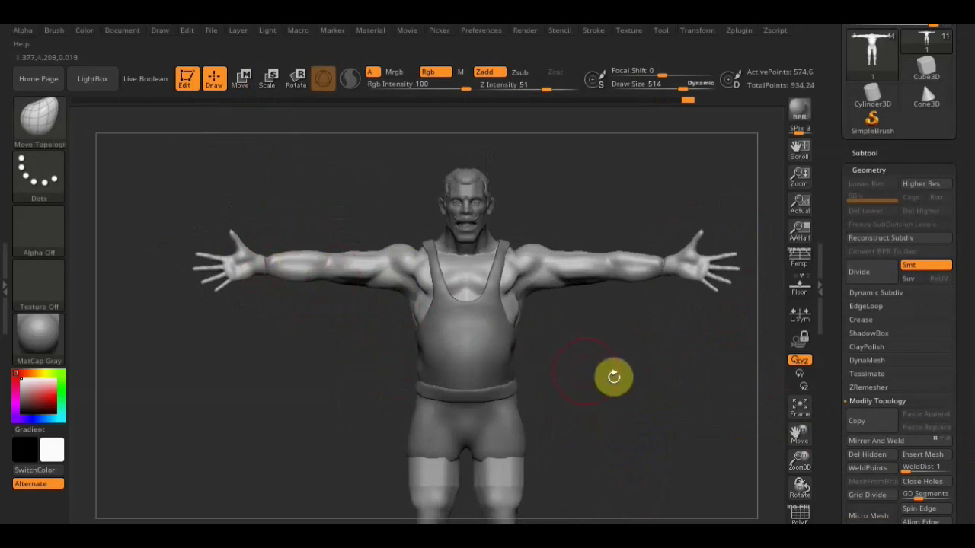
Rotate the leg and then the lower leg to new angles using the foot mask and Transpose.
key("r")
left_click_drag(369, 472, 525, 363)
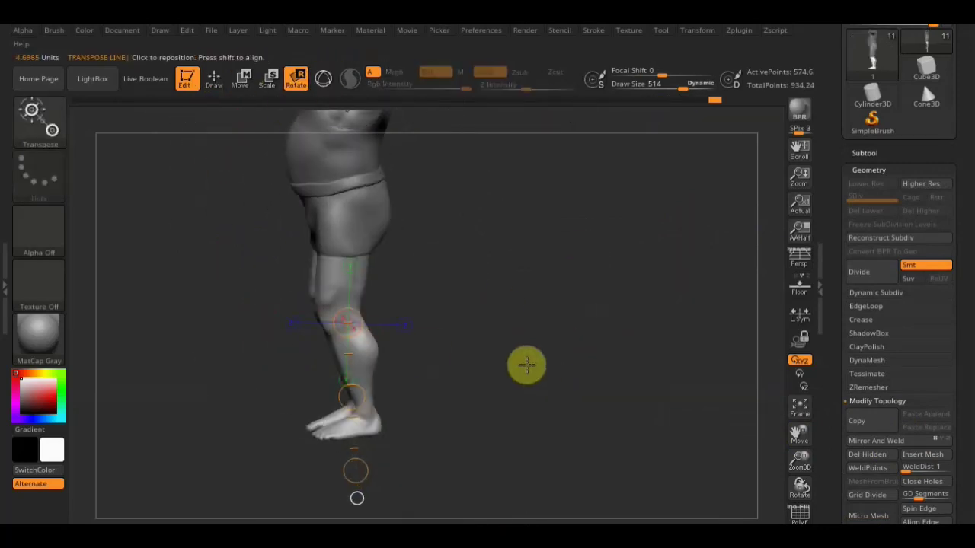
key("q")
left_click_drag(428, 453, 289, 412, "ctrl")
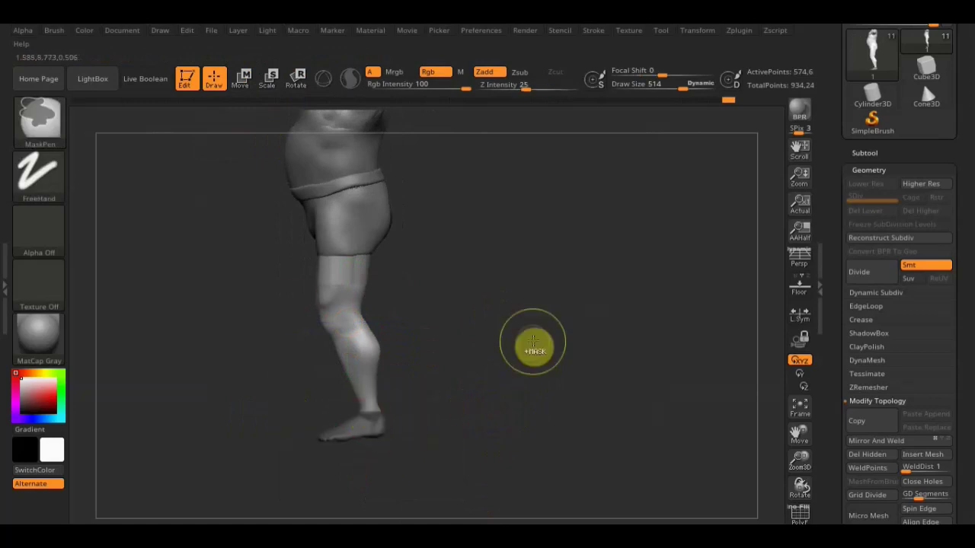
key("r")
left_click_drag(347, 322, 361, 472)
key("q")
mouse_move(507, 300)
left_mouse_down()
mouse_move(584, 309)
mouse_move(557, 413)
mouse_move(569, 337)
mouse_move(522, 363)
mouse_move(315, 192)
left_mouse_up()
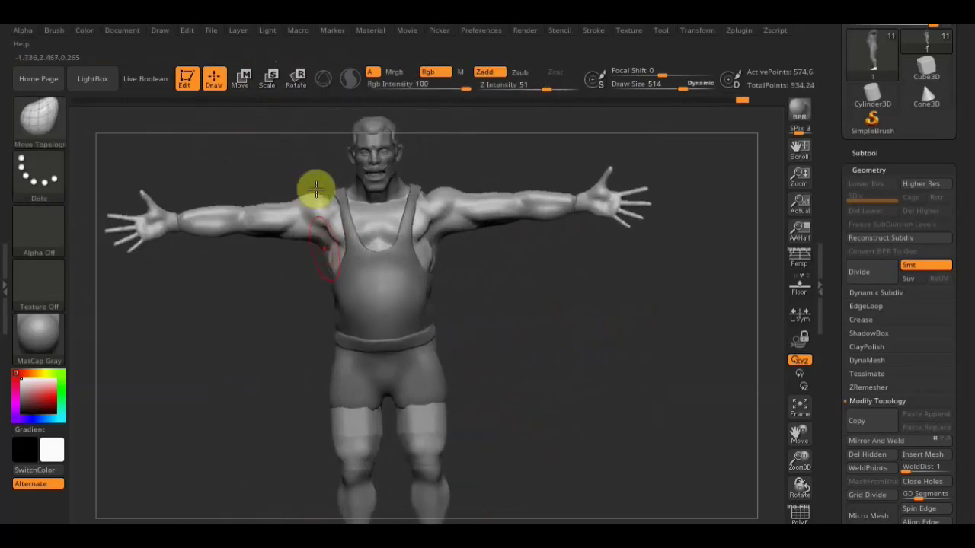
mouse_move(508, 283)
left_mouse_down()
mouse_move(303, 236)
mouse_move(349, 237)
mouse_move(420, 298)
mouse_move(516, 300)
mouse_move(472, 303)
mouse_move(609, 157)
left_mouse_up()
Move the Male_PlanesofHead_128 subtool to the bottom of the subtool list.
left_click(865, 153)
left_click(413, 418, "alt")
left_click(941, 302)
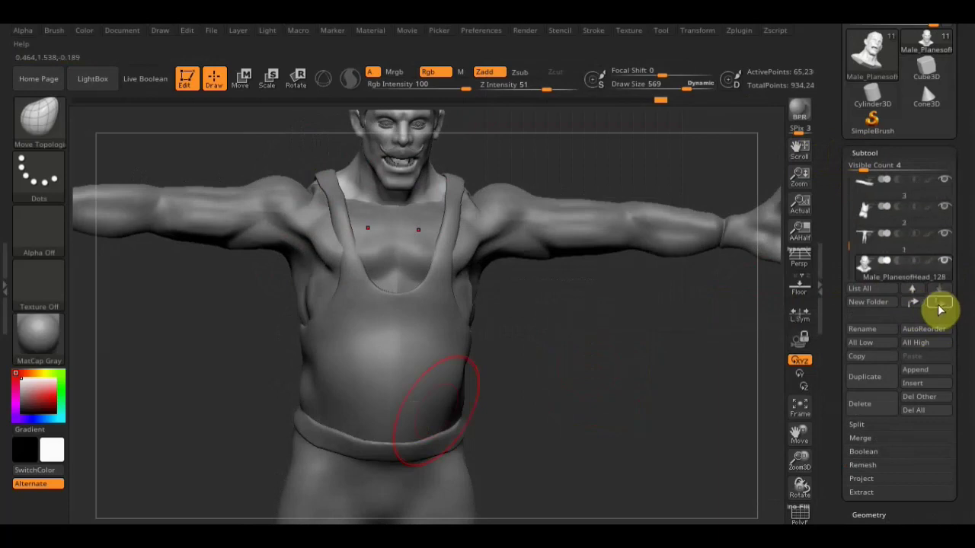
left_click(860, 438)
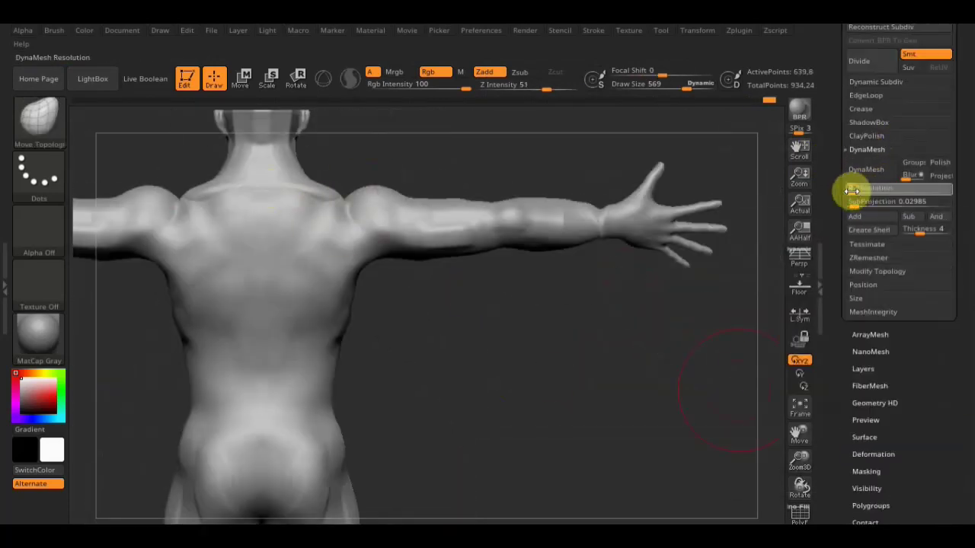
Orbit around the body to inspect the arm, then draw a rotation Transpose line from the hand.
mouse_move(319, 190)
left_mouse_down()
mouse_move(566, 333)
mouse_move(280, 261)
left_mouse_up()
left_click_drag(526, 388, 670, 370)
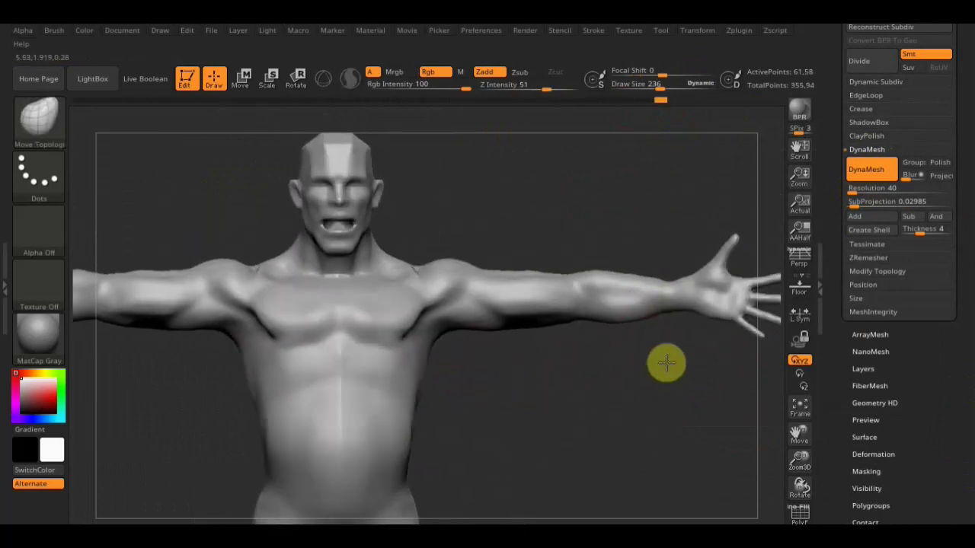
mouse_move(629, 278)
left_mouse_down()
mouse_move(576, 399)
mouse_move(587, 304)
mouse_move(459, 224)
left_mouse_up()
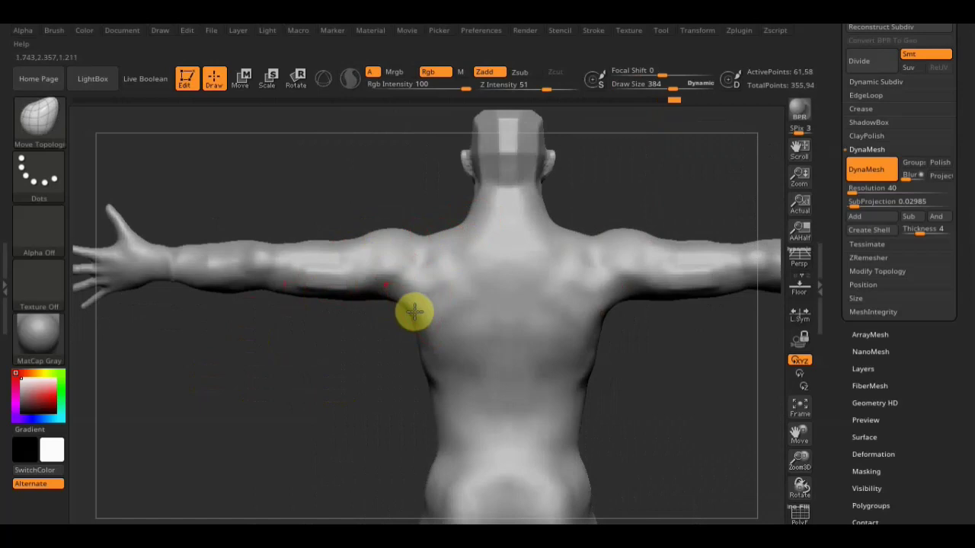
mouse_move(635, 422)
left_mouse_down()
mouse_move(675, 420)
mouse_move(584, 401)
mouse_move(629, 425)
mouse_move(624, 261)
mouse_move(447, 386)
left_mouse_up()
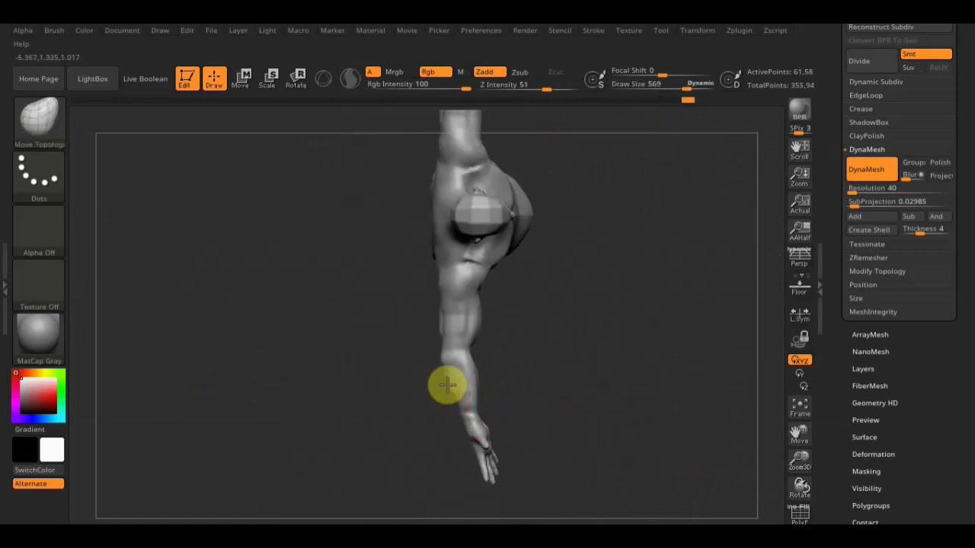
mouse_move(435, 276)
left_mouse_down()
mouse_move(629, 496)
mouse_move(516, 244)
mouse_move(495, 344)
mouse_move(656, 333)
mouse_move(561, 415)
mouse_move(520, 351)
left_mouse_up()
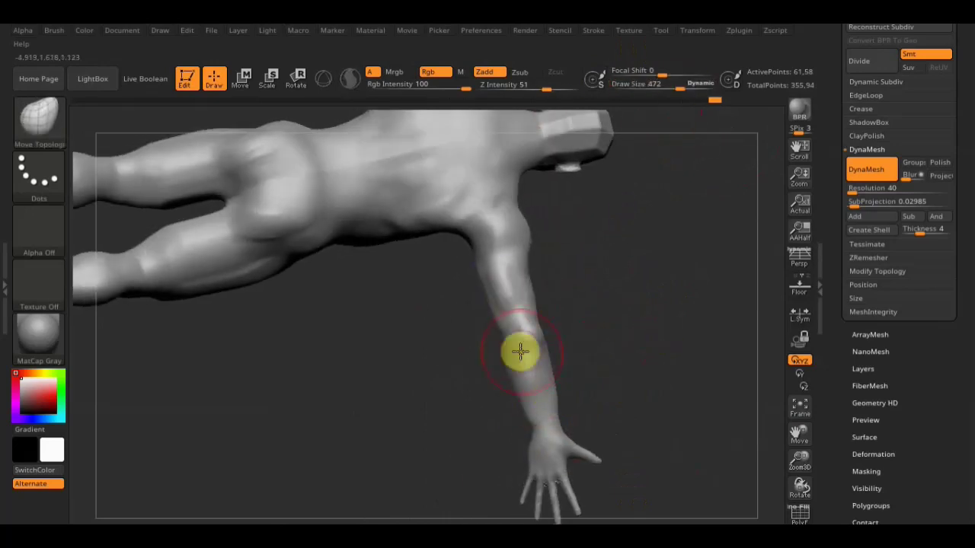
mouse_move(540, 431)
left_mouse_down()
mouse_move(653, 370)
mouse_move(548, 322)
left_mouse_up()
key("r")
mouse_move(491, 304)
left_mouse_down()
mouse_move(490, 478)
mouse_move(649, 429)
mouse_move(700, 234)
left_mouse_up()
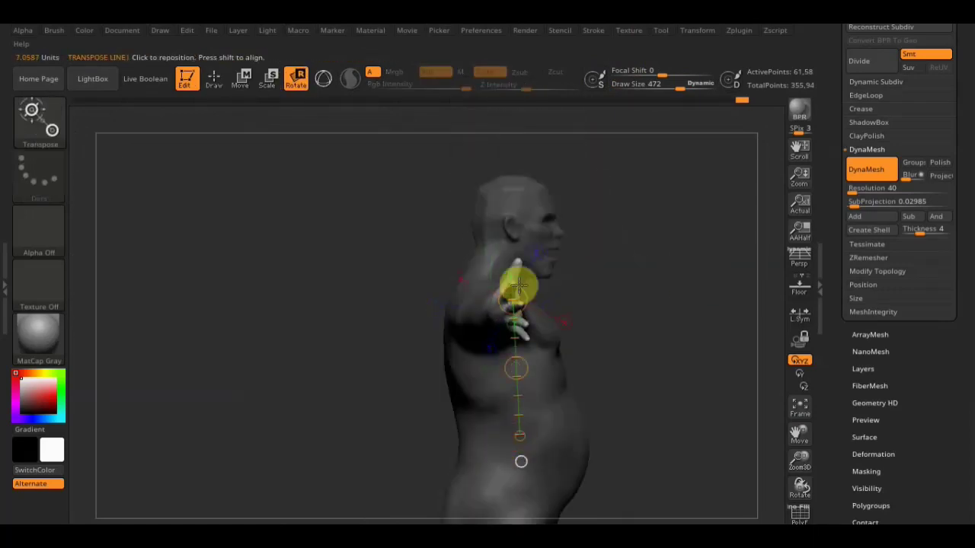
left_click_drag(625, 224, 705, 279)
left_click(221, 82)
Select the clothing subtool and DynaMesh it at resolution 40.
mouse_move(659, 341)
left_mouse_down()
mouse_move(326, 317)
mouse_move(599, 349)
left_mouse_up()
left_click(866, 148)
left_click(866, 185)
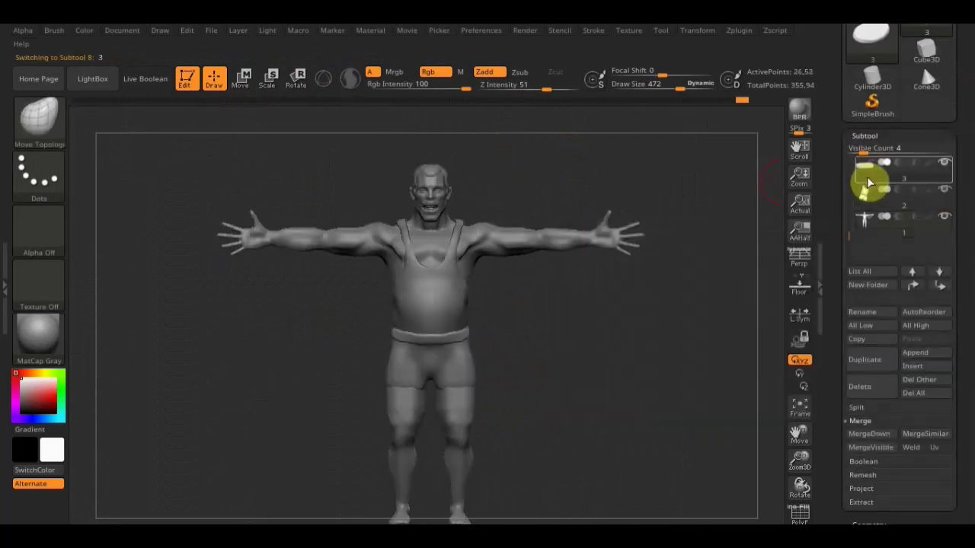
left_click(868, 453)
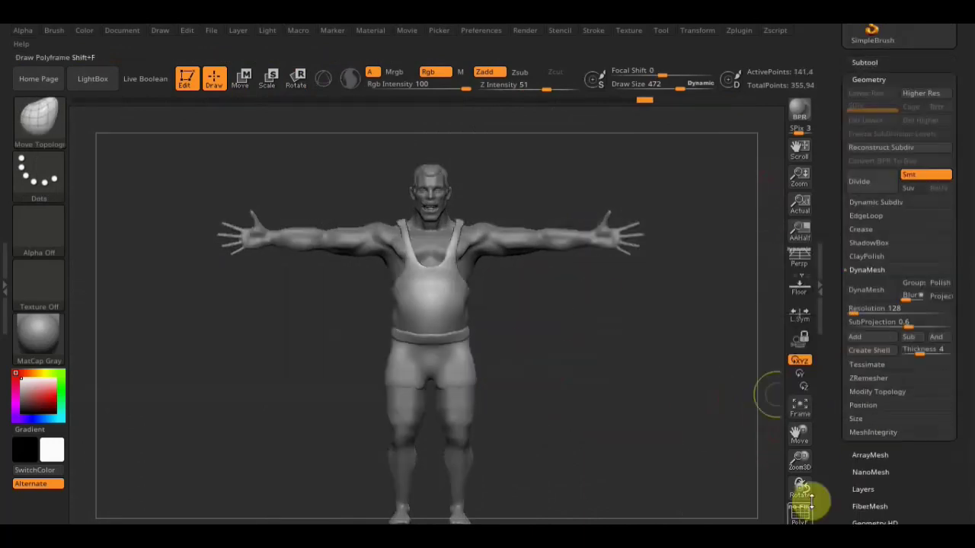
left_click(850, 283)
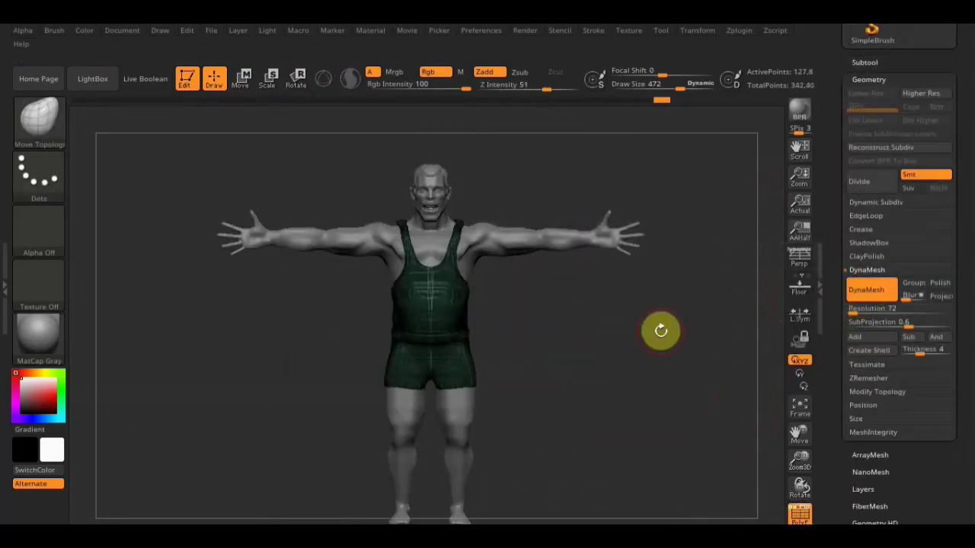
key("Return")
left_click(866, 309)
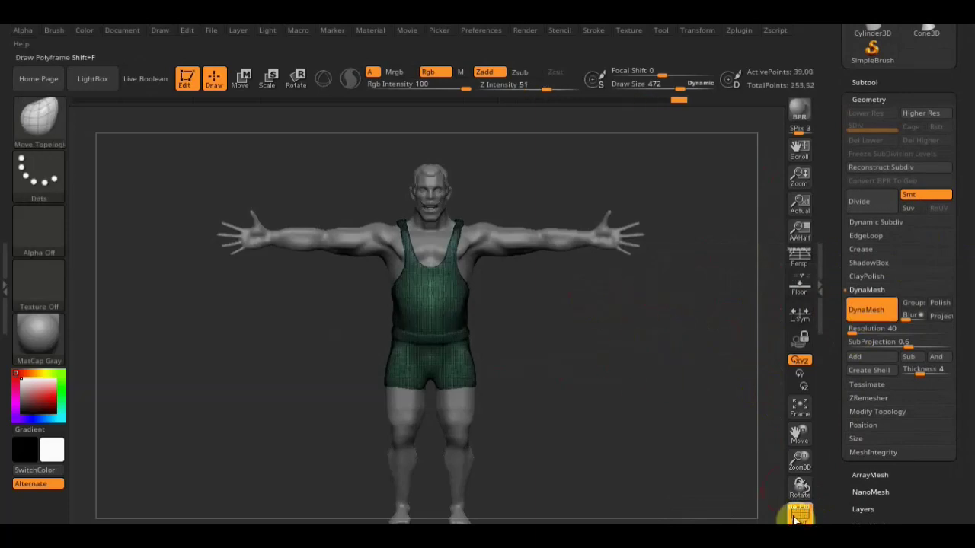
Mask the lower part of the shorts and remesh the clothing with DynaMesh again.
left_click_drag(638, 468, 330, 376, "ctrl")
left_click_drag(574, 479, 252, 370, "ctrl")
key("w")
mouse_move(594, 323)
left_mouse_down()
mouse_move(601, 468)
mouse_move(629, 373)
left_mouse_up()
left_click(613, 360, "ctrl")
scroll(870, 304, "down", 5)
left_click(868, 407)
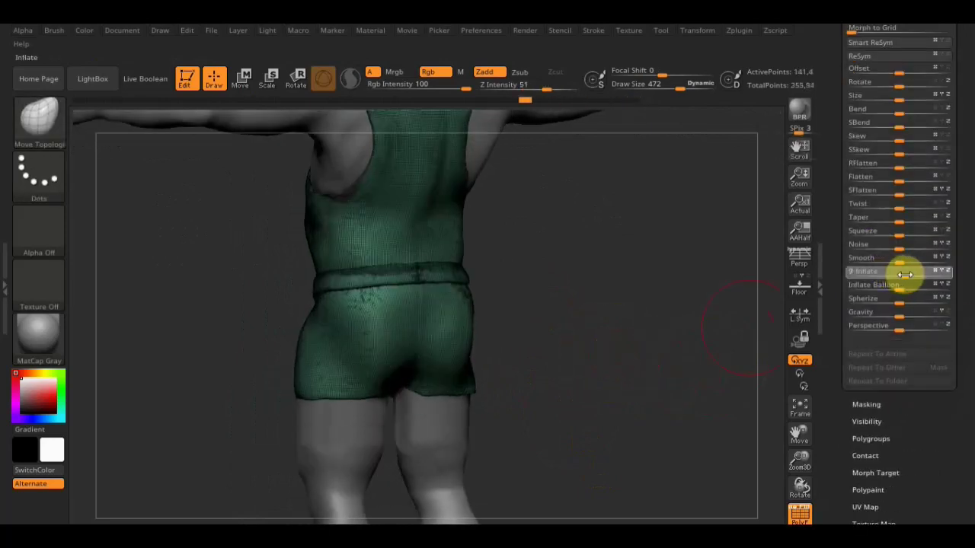
scroll(898, 304, "up", 5)
left_click_drag(579, 343, 644, 355)
left_click(866, 139)
left_click(866, 275)
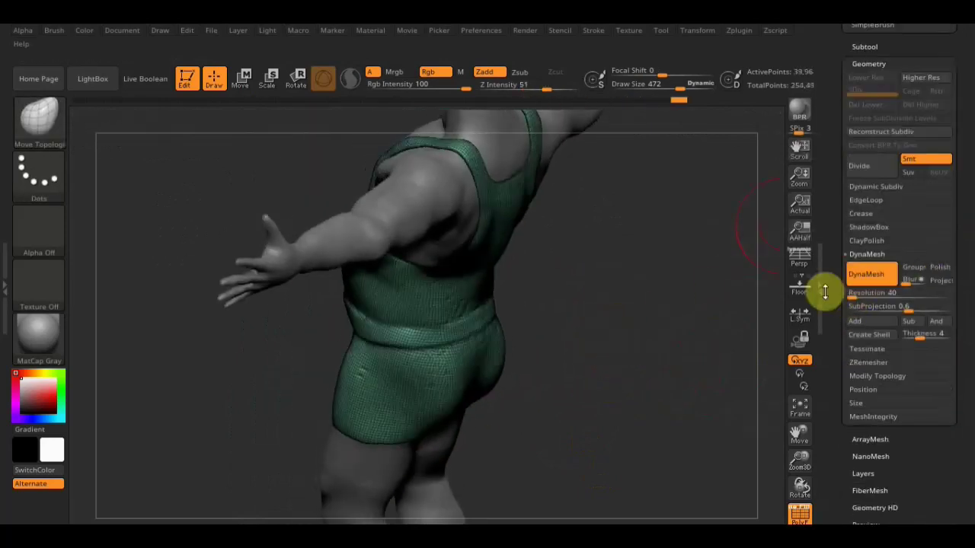
Move the shorts down the thighs, clear the mask and remesh them smooth.
mouse_move(609, 320)
left_mouse_down()
mouse_move(607, 300)
mouse_move(644, 348)
mouse_move(599, 361)
mouse_move(445, 260)
left_mouse_up()
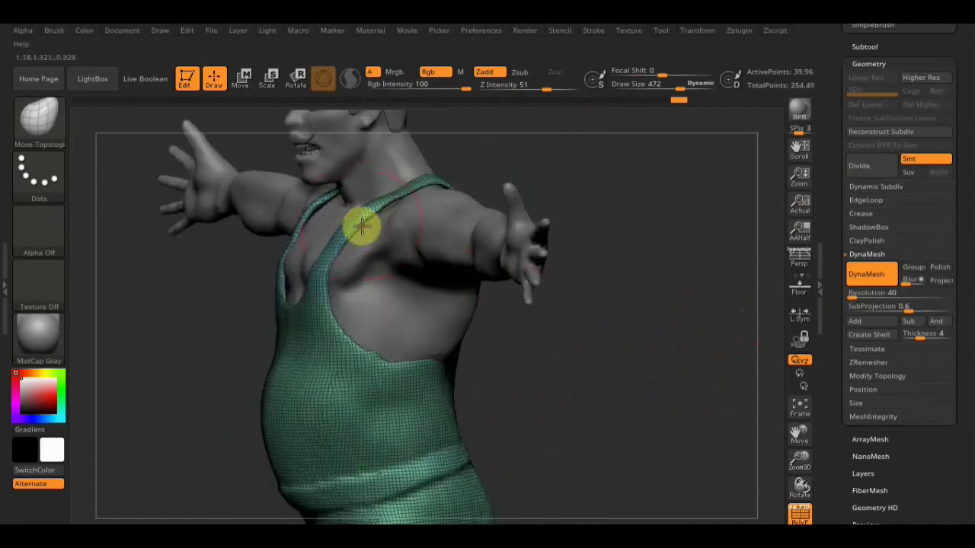
mouse_move(283, 297)
left_mouse_down()
mouse_move(414, 207)
mouse_move(495, 187)
left_mouse_up()
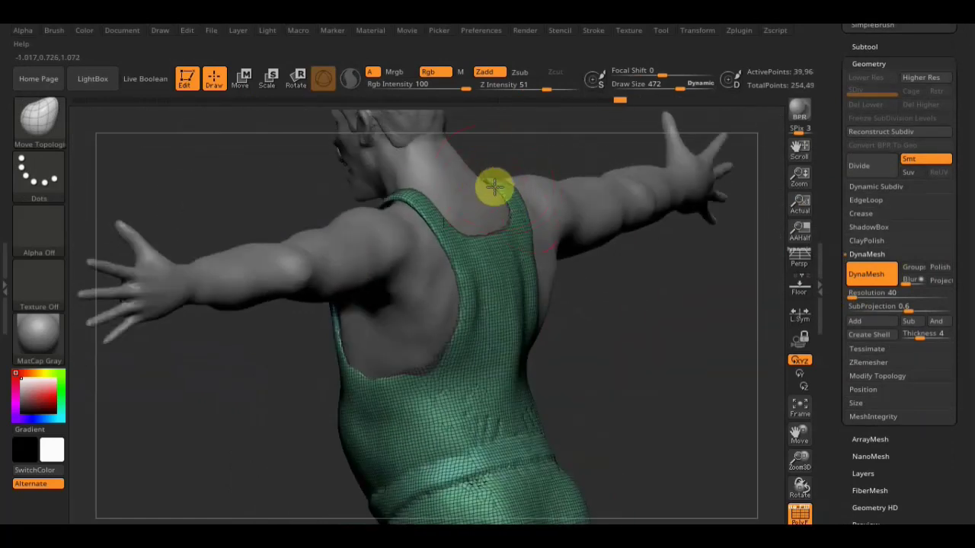
left_click_drag(393, 192, 427, 210)
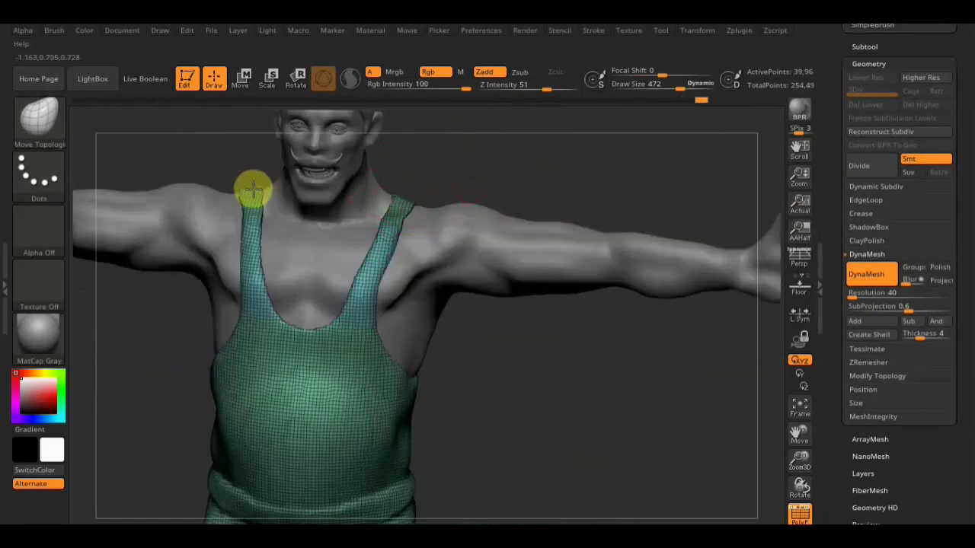
mouse_move(561, 305)
left_mouse_down("ctrl")
mouse_move(570, 318)
mouse_move(233, 492)
mouse_move(635, 315)
mouse_move(610, 261)
mouse_move(457, 450)
mouse_move(479, 339)
left_mouse_up("ctrl")
key("w")
left_click_drag(293, 242, 293, 263)
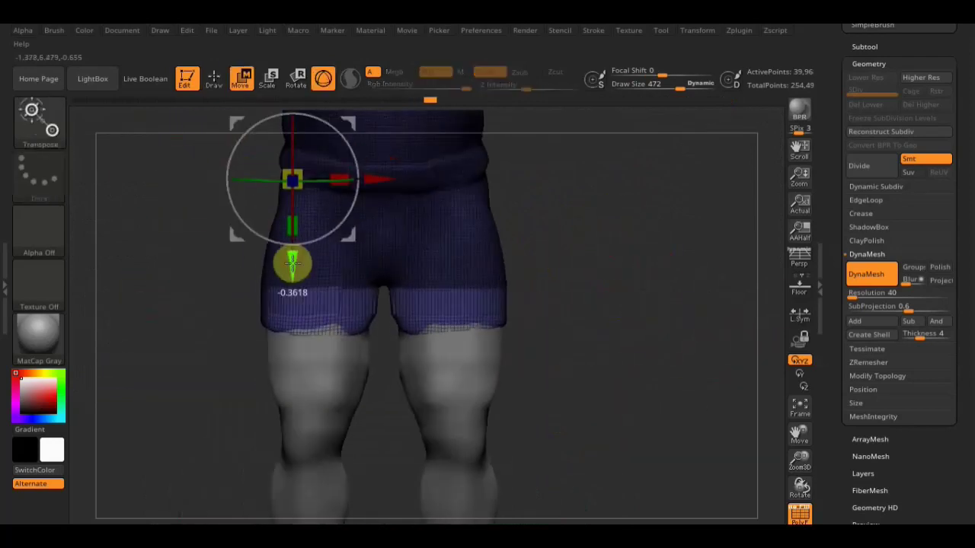
key("q")
left_click(707, 278, "ctrl")
left_click_drag(598, 296, 614, 350, "ctrl")
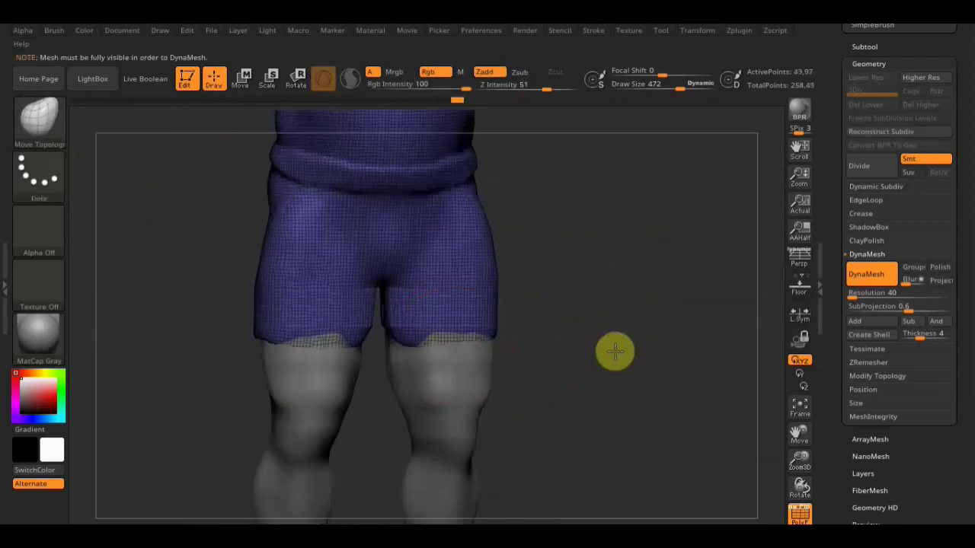
Switch to the Clay Buildup brush and turn off Polyframe for a plain grey display.
key("b")
key("c")
key("b")
left_click_drag(324, 341, 380, 348)
mouse_move(494, 455)
left_mouse_down("ctrl+shift")
mouse_move(144, 330)
mouse_move(609, 357)
mouse_move(596, 319)
left_mouse_up("ctrl+shift")
left_click(800, 514)
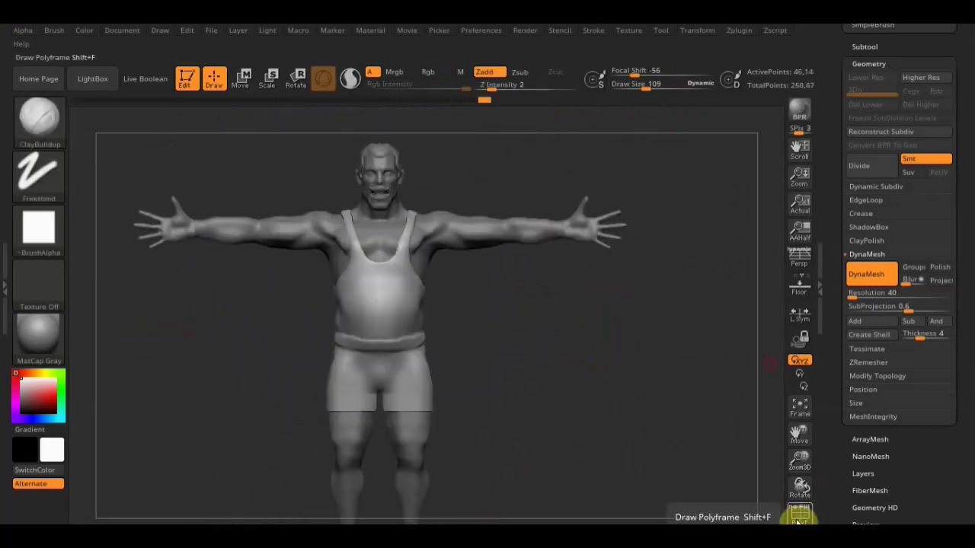
Export the body as перс передел.OBJ into the цирк folder.
left_click_drag(951, 218, 960, 311)
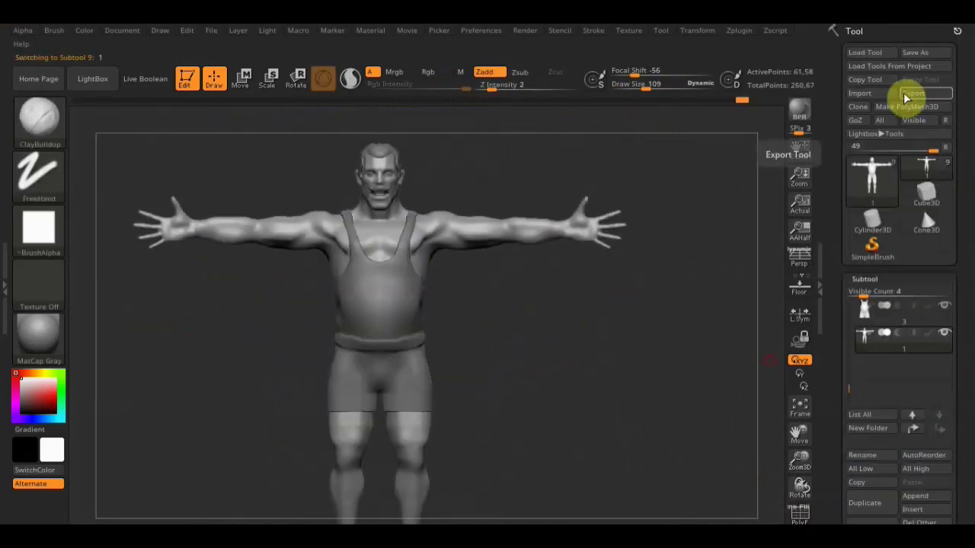
left_click(913, 93)
key("Return")
Select the clothing subtool and export it as шмотка.
left_click(876, 305)
left_click(913, 93)
type("шмотка")
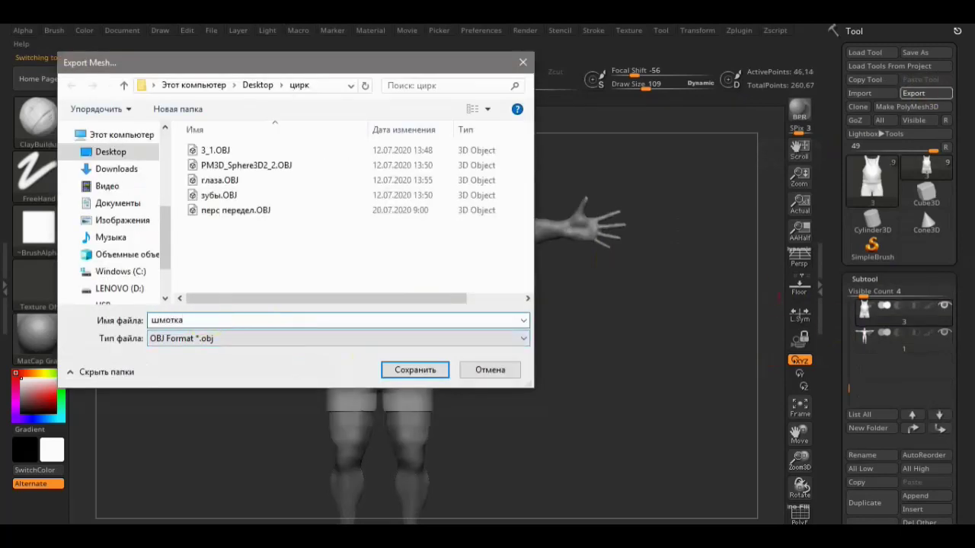
key("Return")
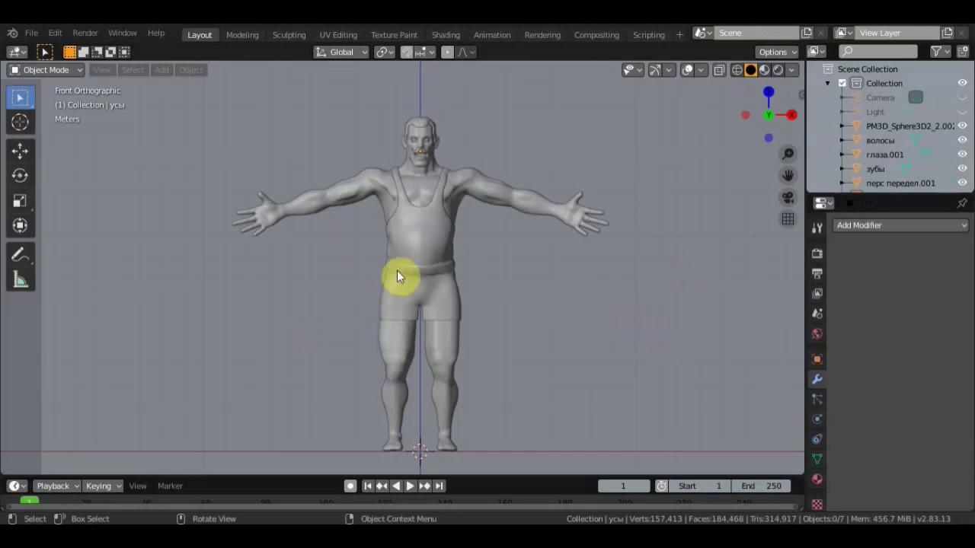
Select the wrestler body mesh and open it in the UV Editing workspace.
left_click(367, 188)
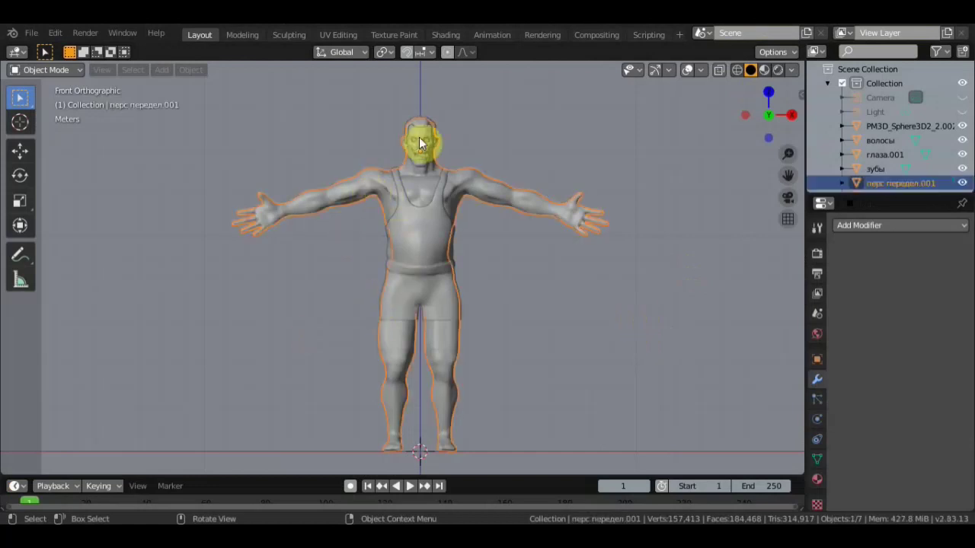
left_click(344, 34)
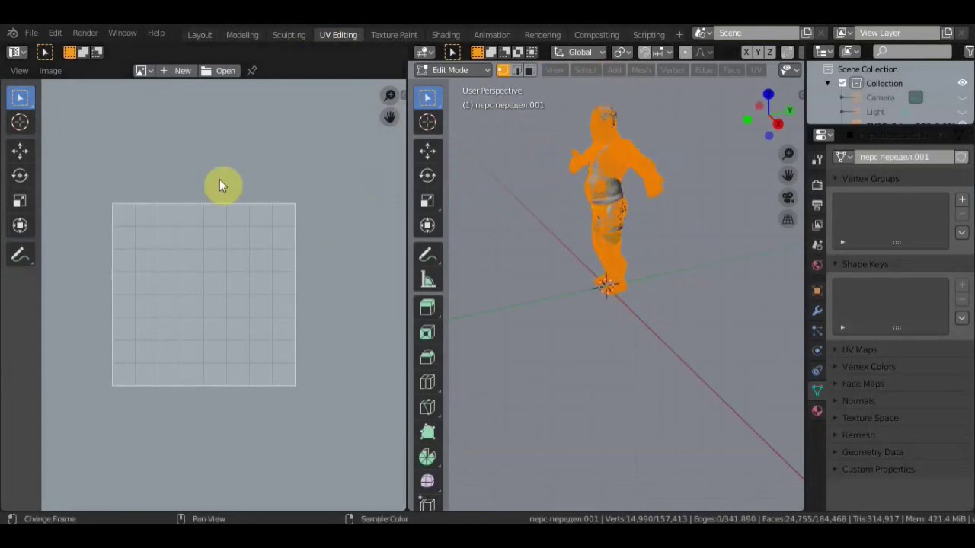
Create a new black 1024 px Untitled image, Smart UV Project the mesh, and return to Layout.
left_click(185, 74)
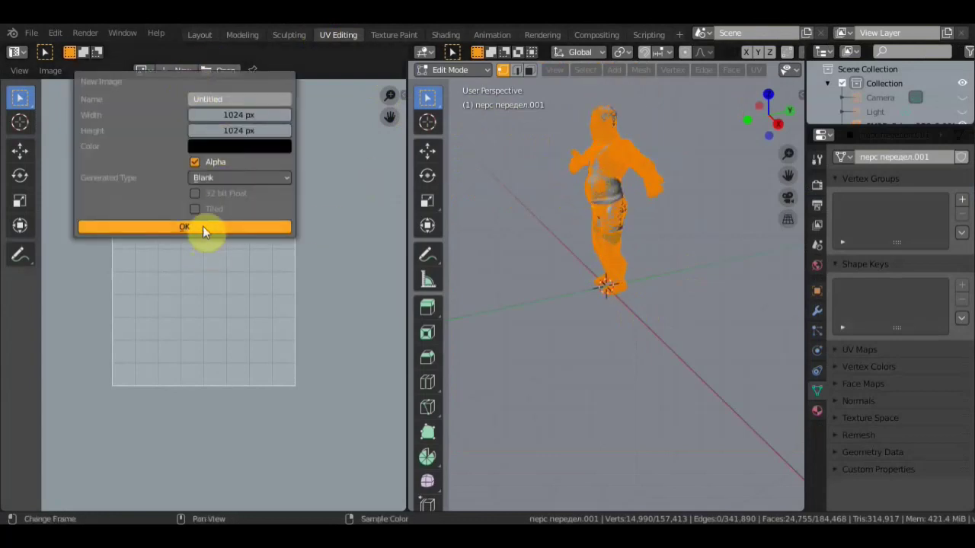
left_click(203, 226)
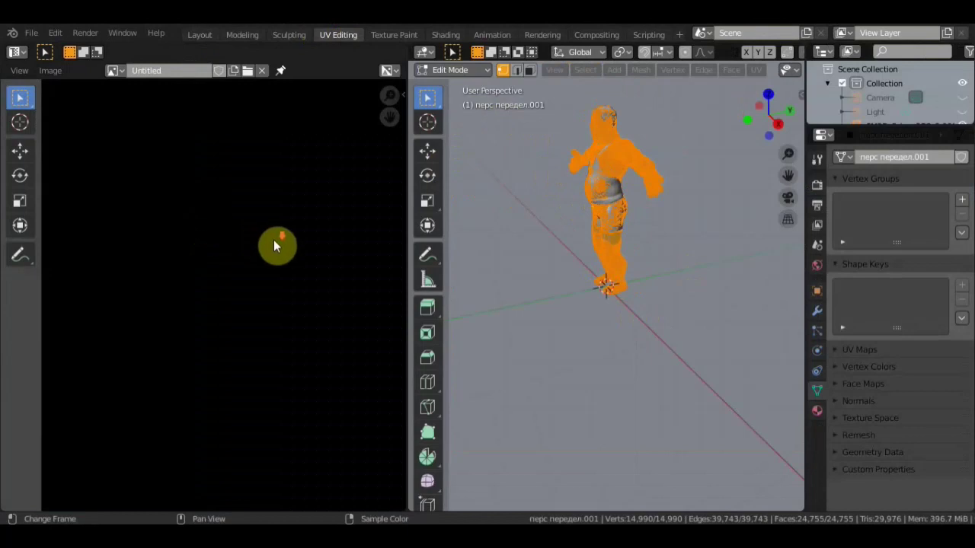
left_click(755, 70)
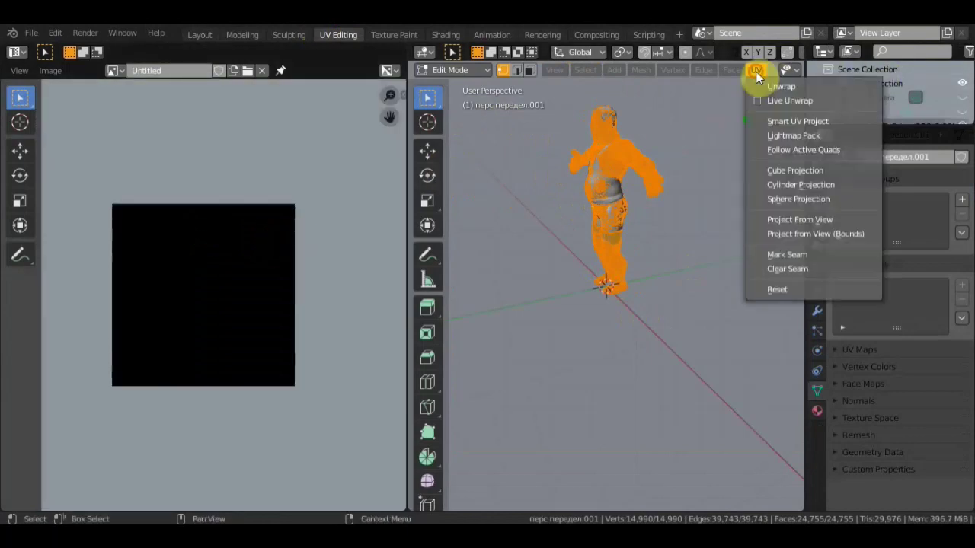
left_click(779, 121)
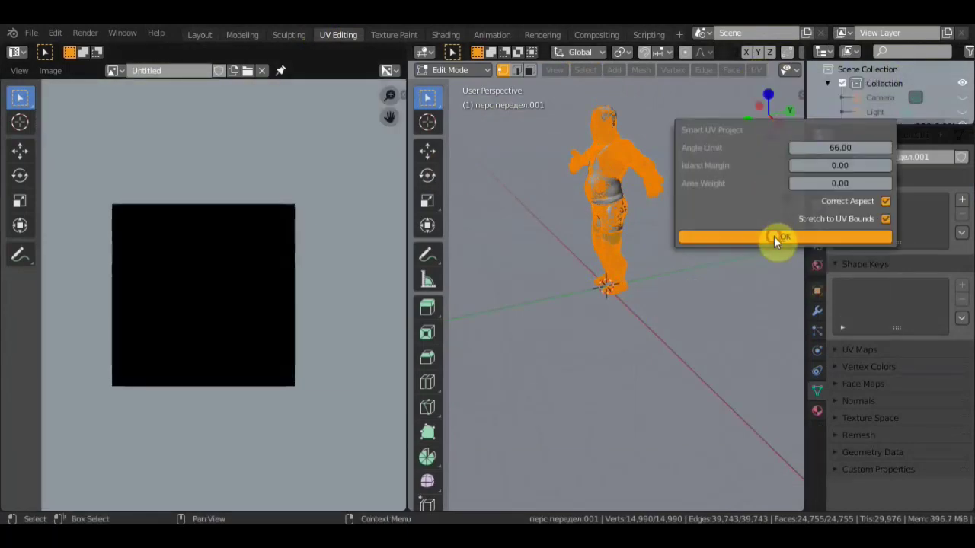
left_click(774, 236)
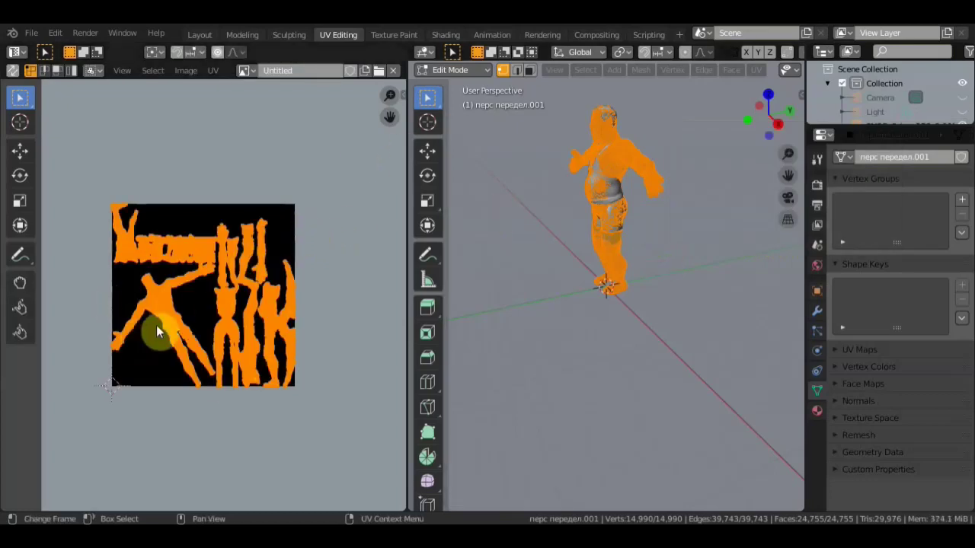
left_click(206, 34)
left_click(818, 227)
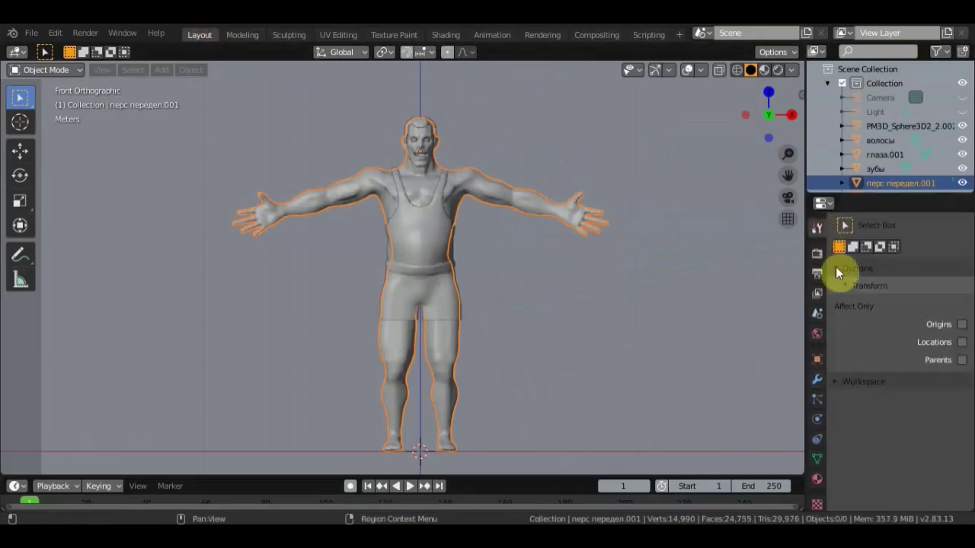
Enter Texture Paint mode, add a 1024 px Base Color paint slot, and create a new brush texture.
left_click(73, 69)
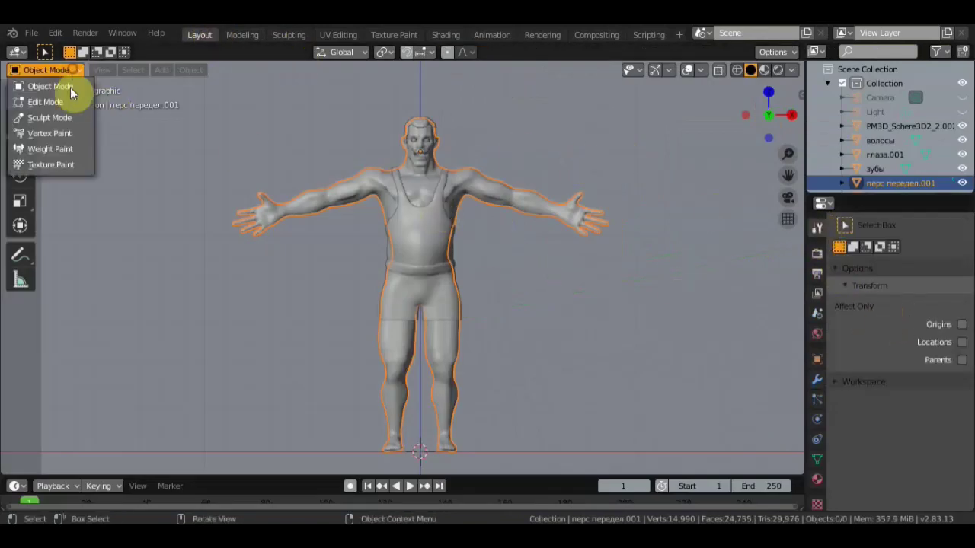
left_click(62, 165)
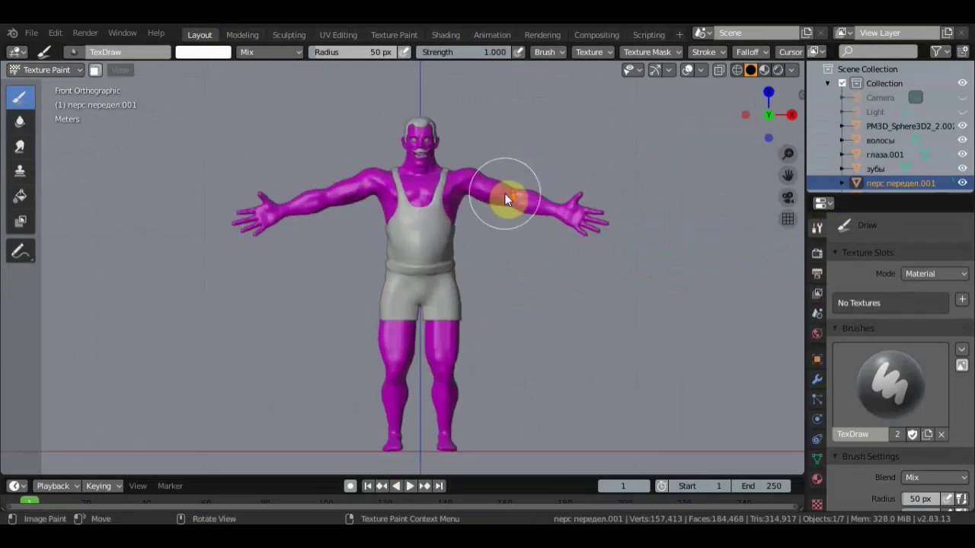
left_click(962, 299)
left_click(911, 318)
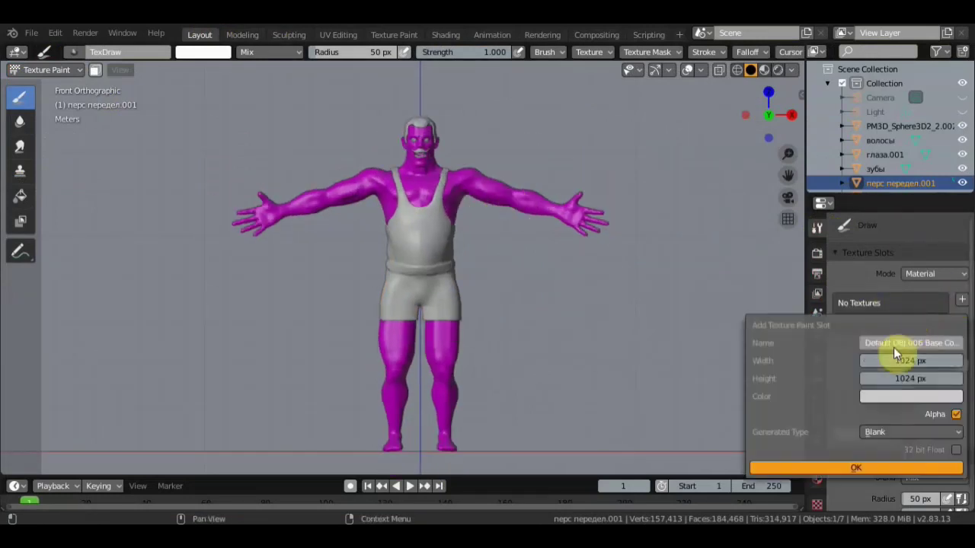
left_click(866, 467)
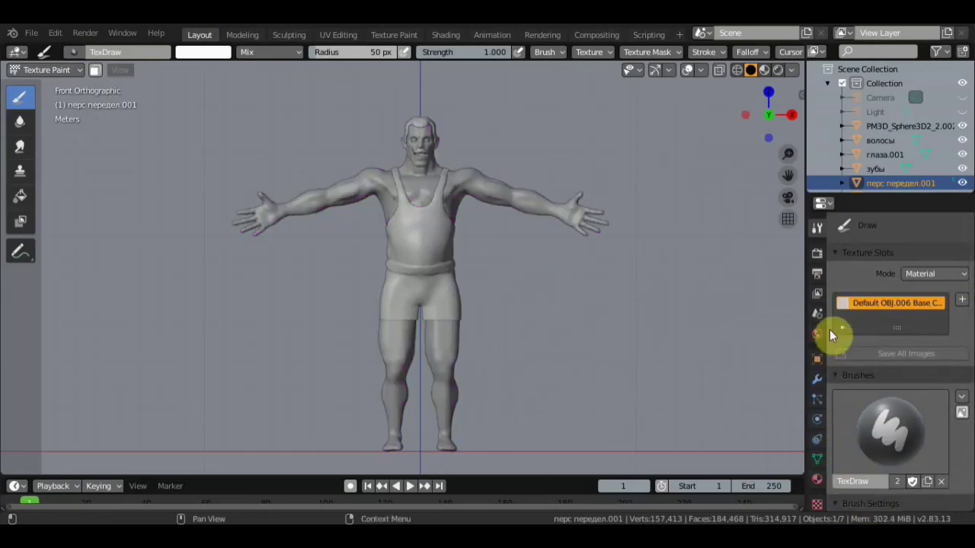
left_click(816, 505)
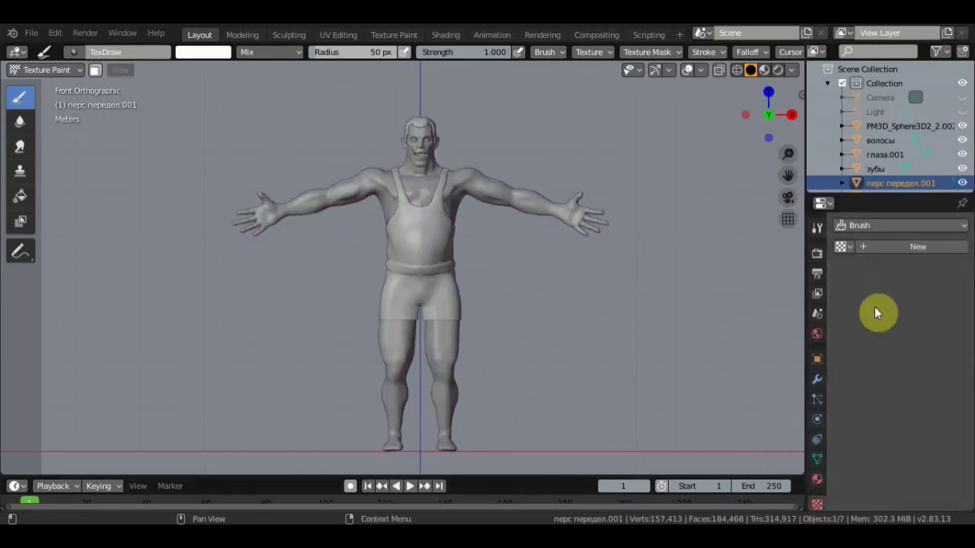
left_click(904, 247)
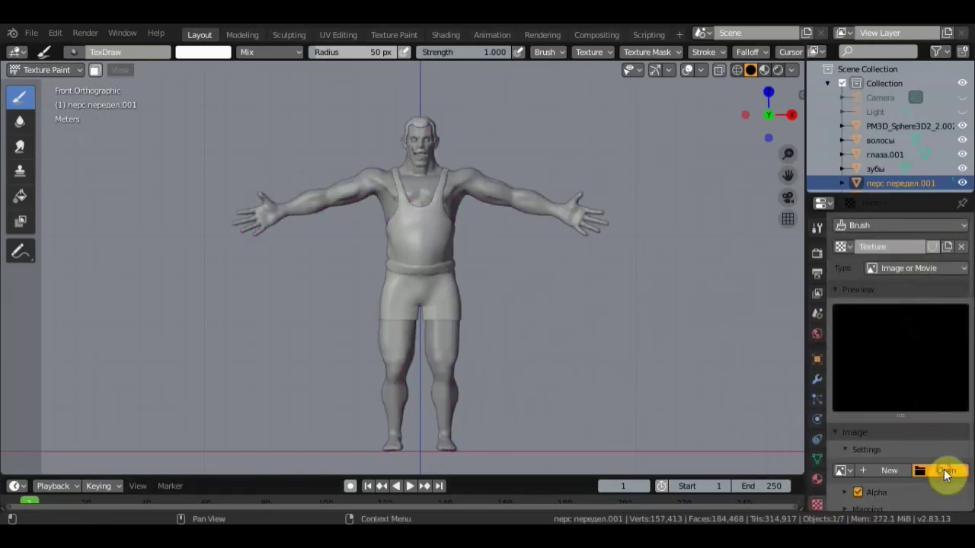
Load the skin-coloured image as the brush texture and set its mapping to Stencil.
left_click(944, 470)
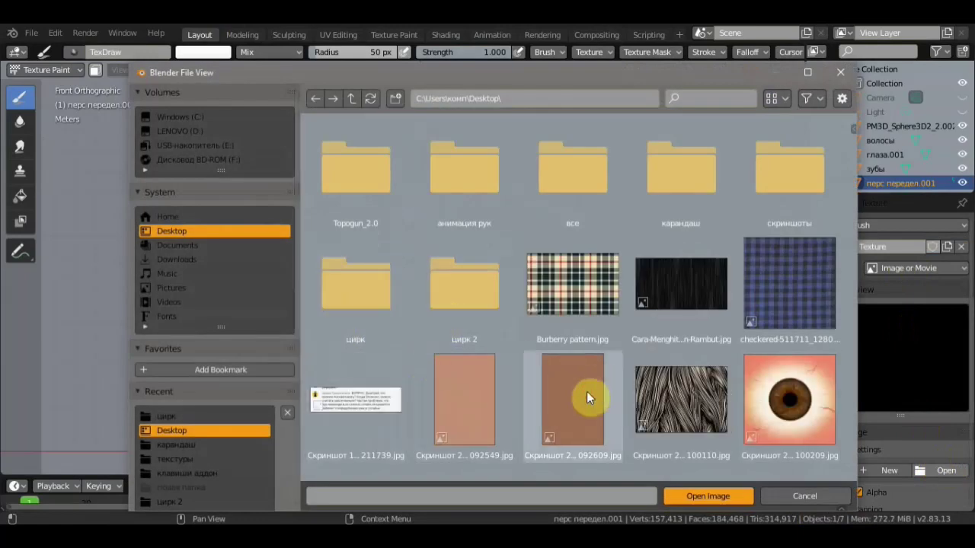
left_click(705, 496)
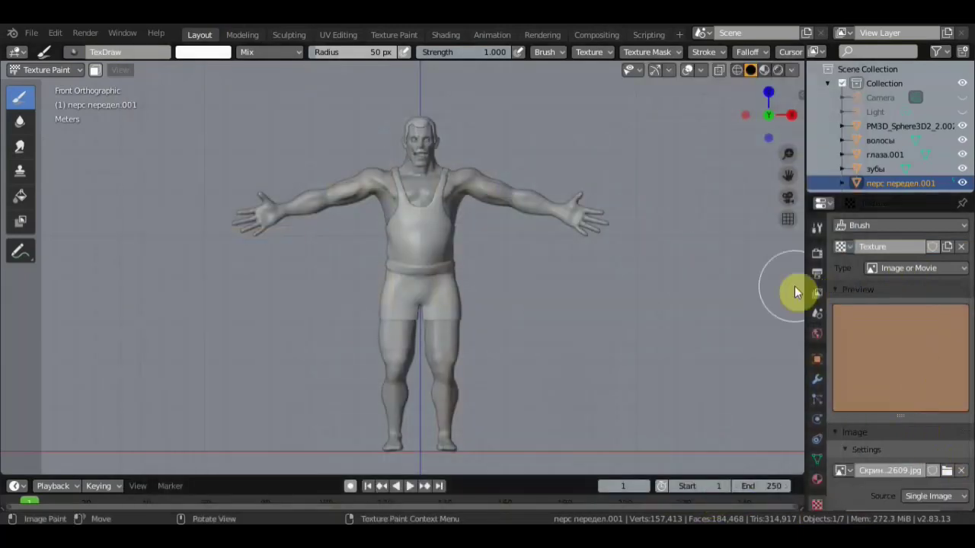
left_click(816, 227)
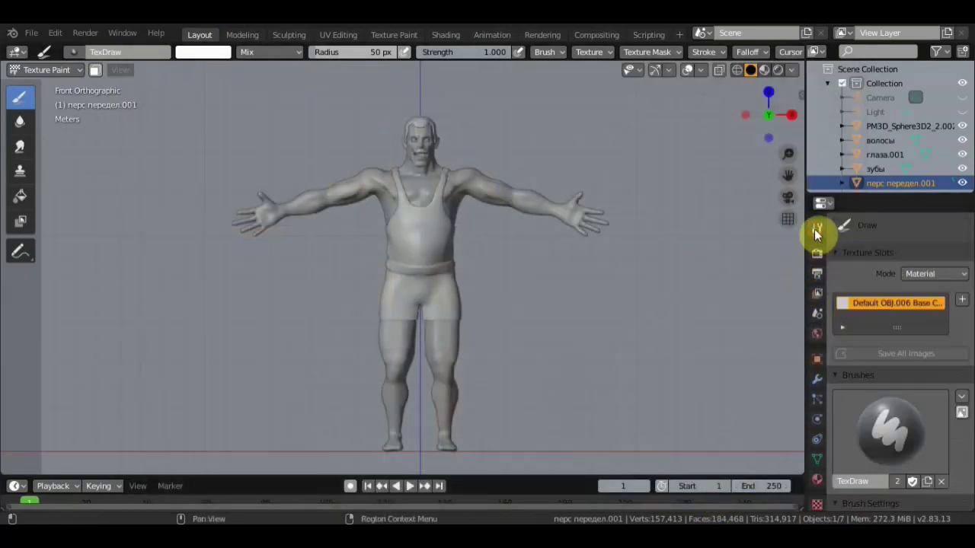
scroll(932, 360, "down", 3)
scroll(926, 361, "down", 4)
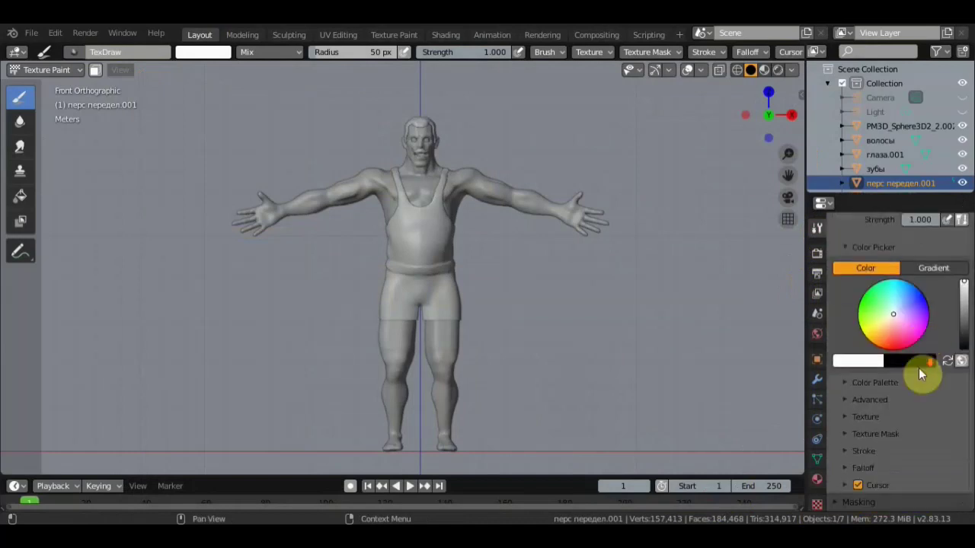
scroll(918, 368, "down", 2)
left_click(847, 369)
scroll(938, 440, "down", 3)
left_click(936, 404)
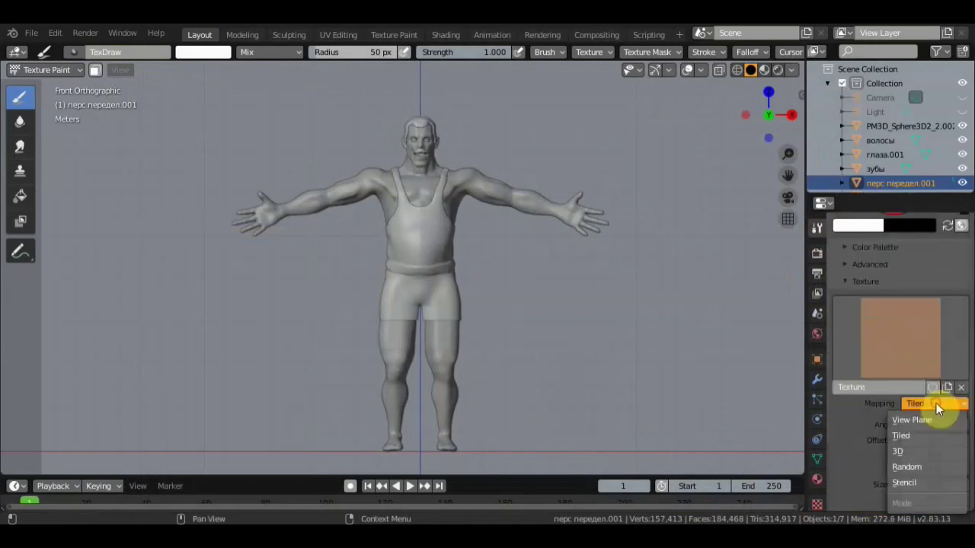
left_click(923, 483)
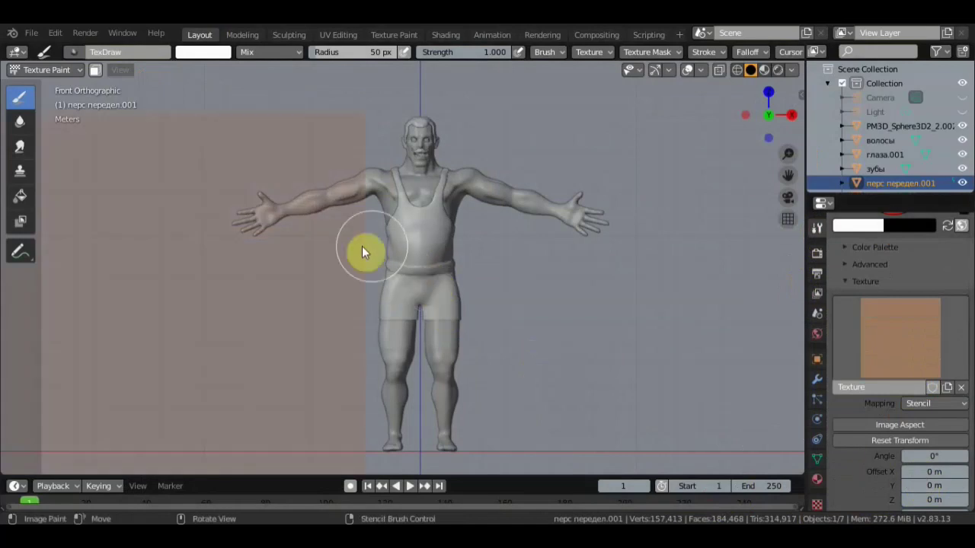
Position the skin stencil over the character, paint the body, and hide hair, eyes and teeth.
right_click_drag(371, 272, 459, 273)
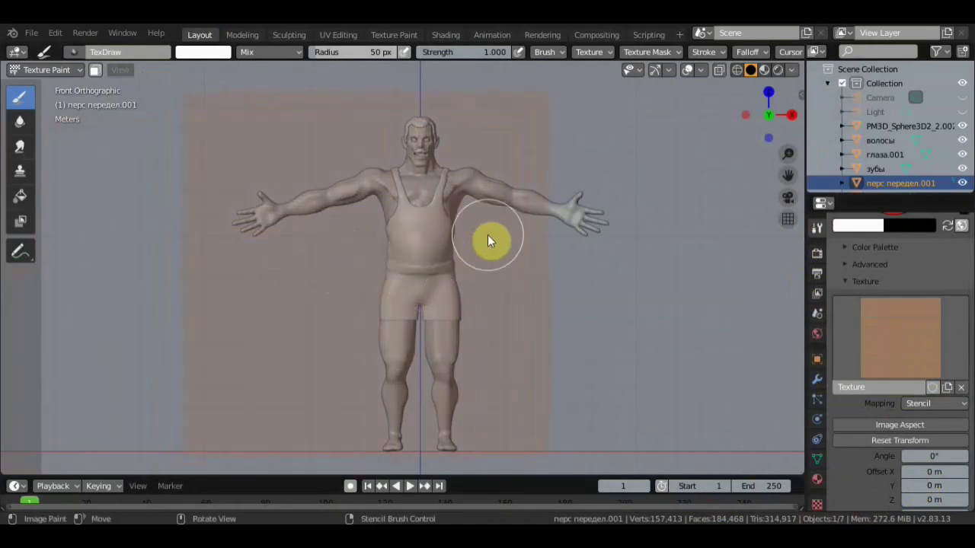
scroll(406, 233, "down", 1)
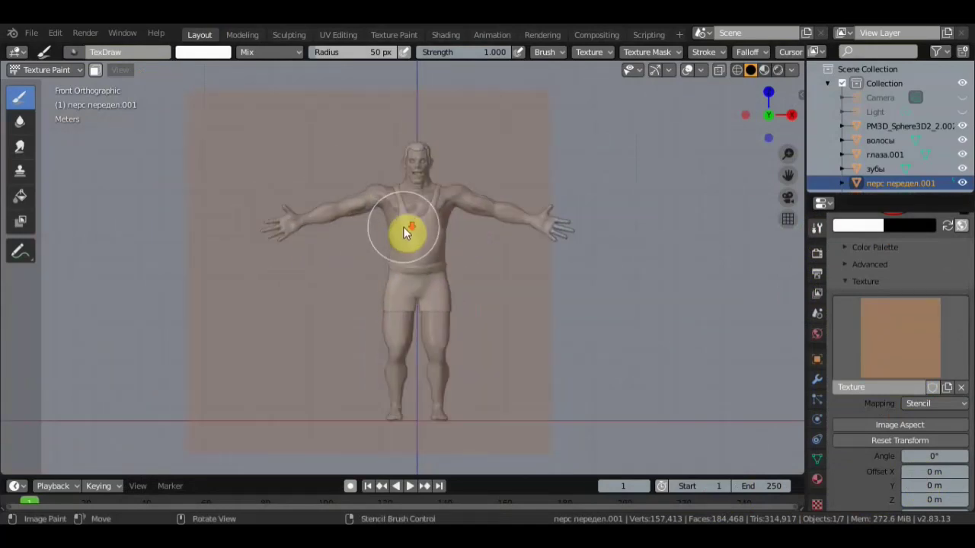
scroll(406, 233, "down", 1)
right_click_drag(459, 268, 489, 268)
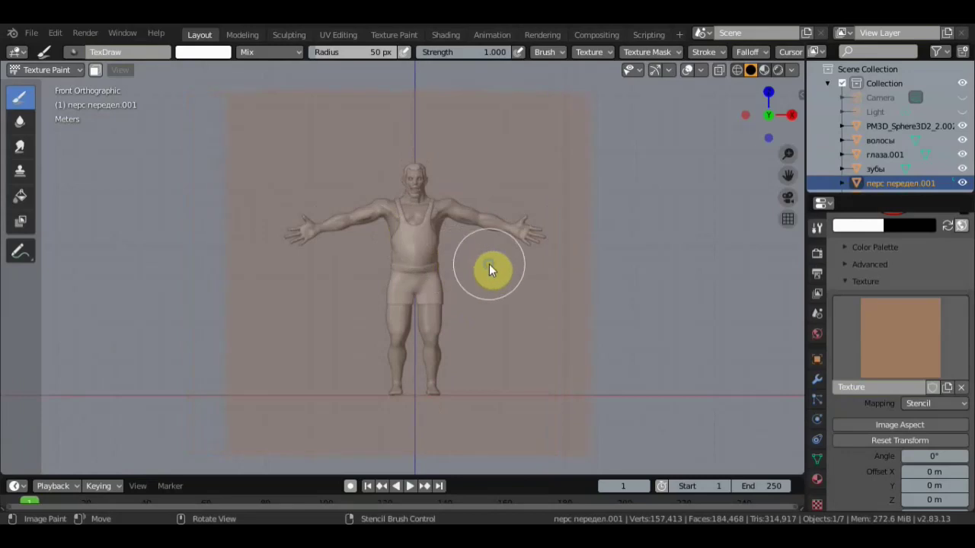
mouse_move(381, 206)
left_mouse_down()
mouse_move(269, 241)
mouse_move(412, 195)
mouse_move(536, 228)
mouse_move(400, 303)
mouse_move(402, 282)
mouse_move(433, 378)
mouse_move(416, 355)
mouse_move(404, 363)
mouse_move(429, 387)
left_mouse_up()
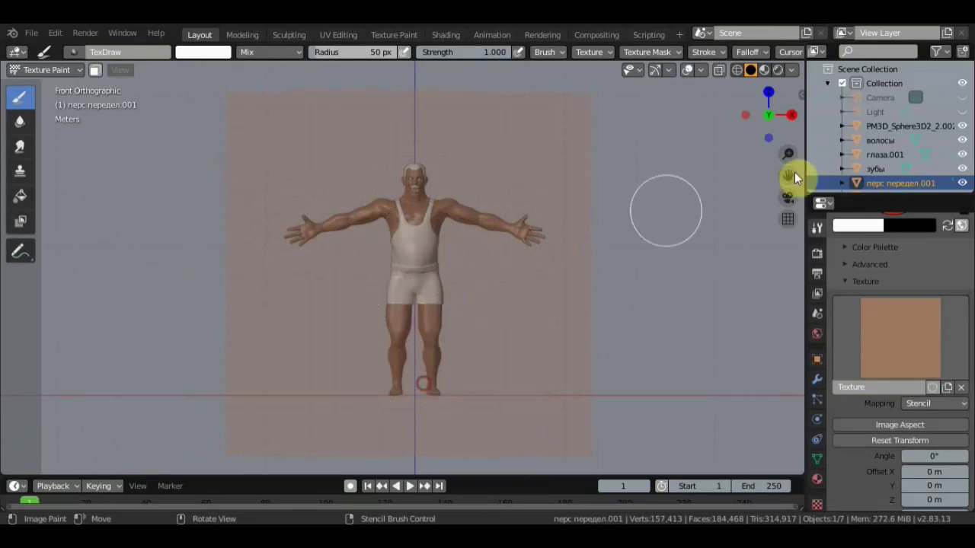
left_click_drag(962, 145, 961, 169)
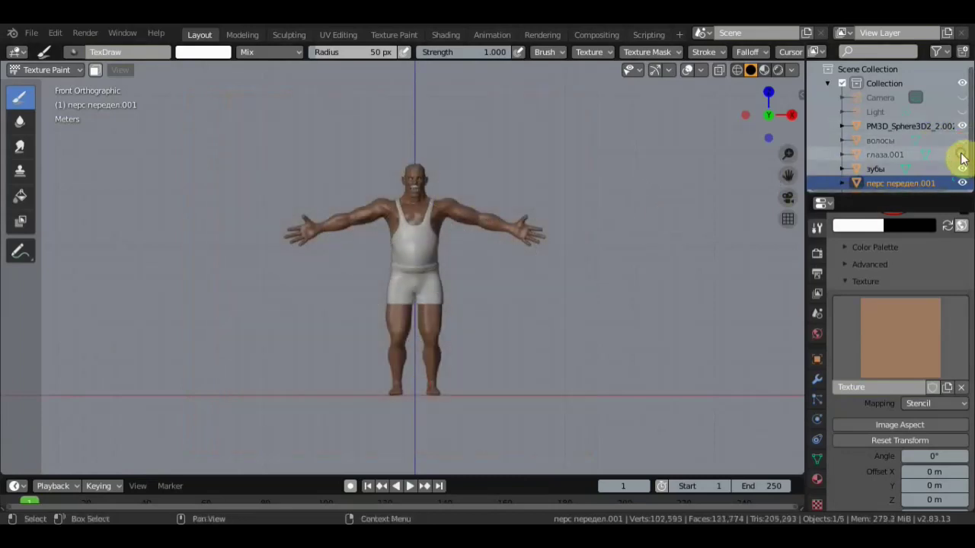
Hide the moustache and clothing objects in the outliner.
scroll(927, 163, "down", 2)
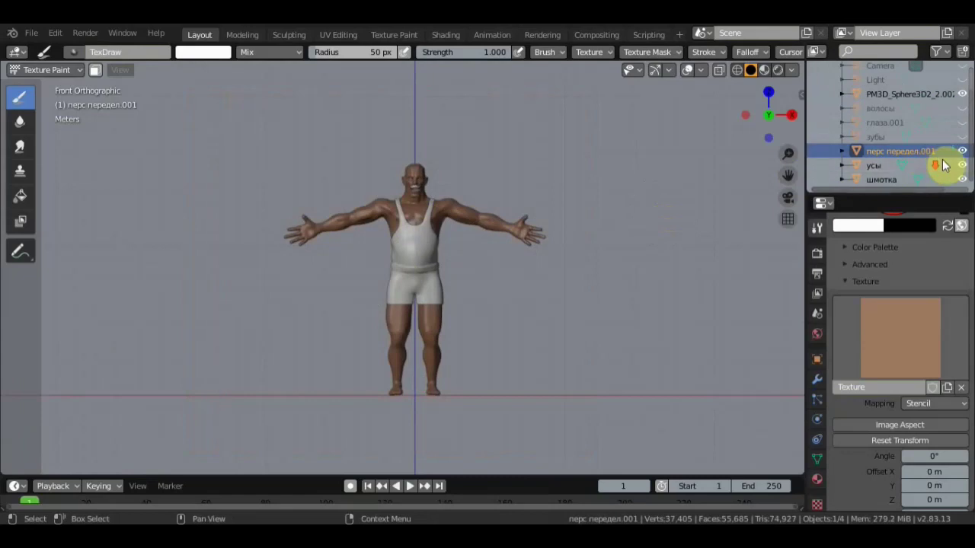
left_click(962, 165)
left_click(962, 180)
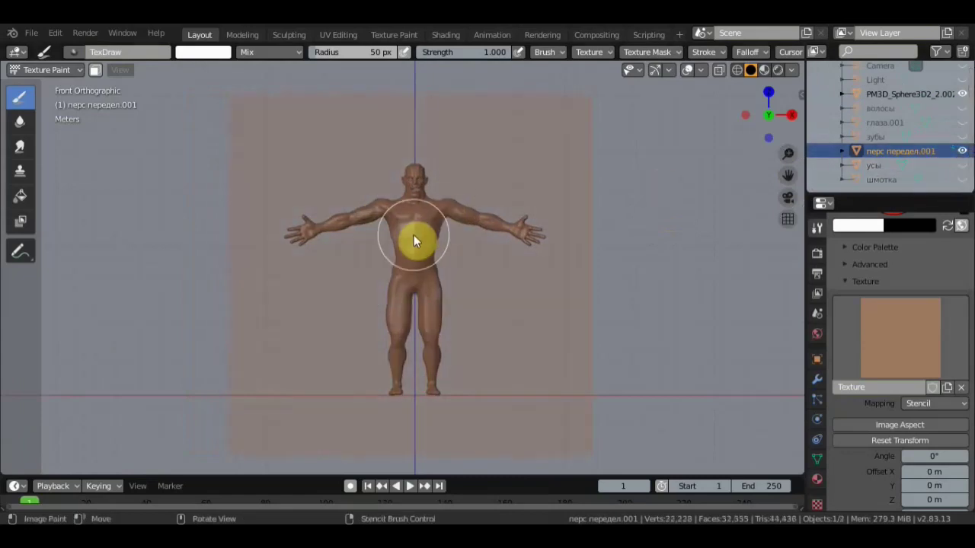
Stencil-paint skin onto the back, head, shoulders, arm, torso, hips, legs and feet.
mouse_move(427, 247)
middle_mouse_down()
mouse_move(523, 262)
mouse_move(672, 253)
middle_mouse_up()
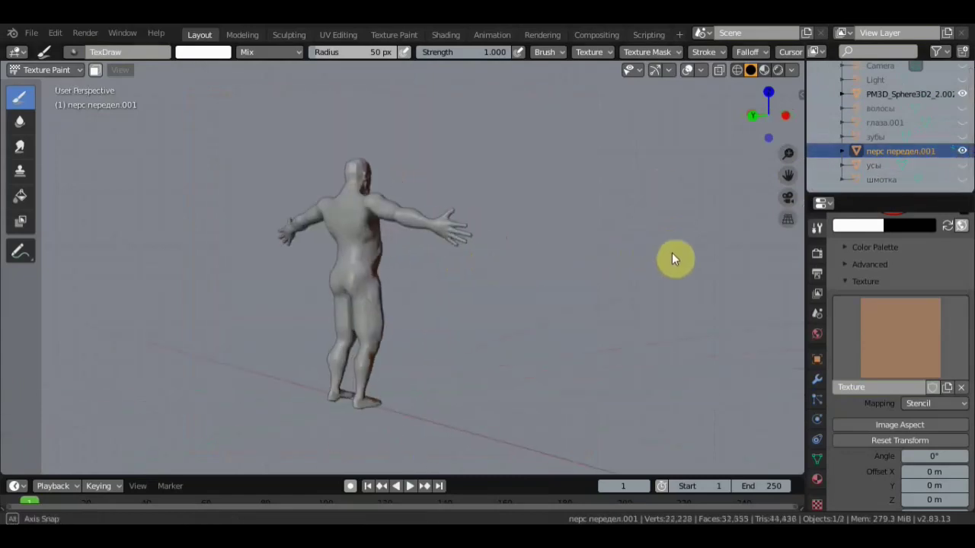
mouse_move(347, 224)
left_mouse_down()
mouse_move(364, 226)
mouse_move(300, 180)
mouse_move(368, 159)
mouse_move(292, 237)
mouse_move(292, 228)
mouse_move(464, 231)
mouse_move(433, 220)
mouse_move(320, 277)
mouse_move(369, 305)
mouse_move(343, 374)
mouse_move(359, 344)
mouse_move(359, 404)
mouse_move(320, 387)
left_mouse_up()
mouse_move(365, 342)
middle_mouse_down()
mouse_move(527, 352)
mouse_move(422, 251)
middle_mouse_up()
mouse_move(444, 204)
left_mouse_down()
mouse_move(437, 174)
mouse_move(416, 277)
left_mouse_up()
mouse_move(408, 224)
left_mouse_down()
mouse_move(394, 244)
mouse_move(427, 255)
mouse_move(441, 276)
mouse_move(426, 301)
left_mouse_up()
mouse_move(457, 334)
left_mouse_down()
mouse_move(399, 392)
mouse_move(447, 398)
mouse_move(442, 409)
mouse_move(432, 384)
left_mouse_up()
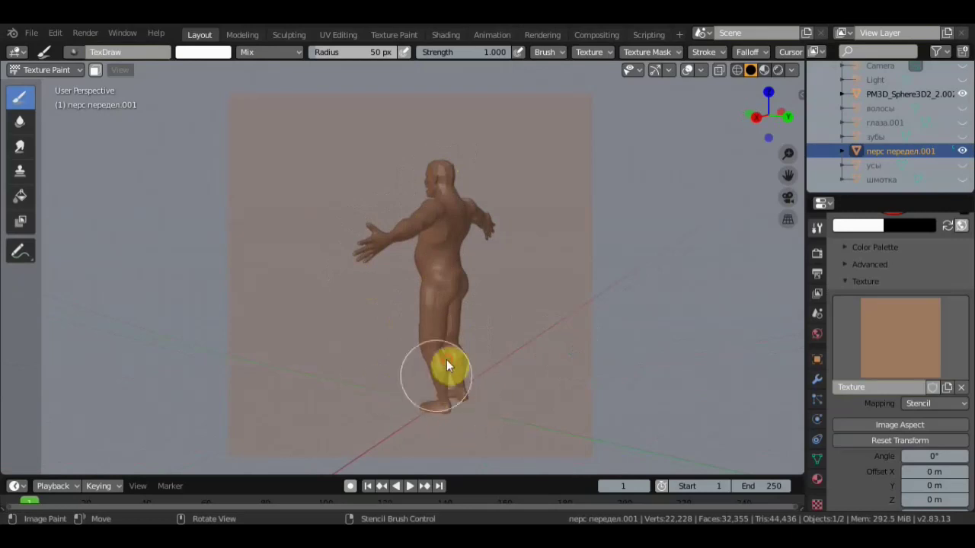
Paint the remaining pale head and torso areas brown, viewed from below.
mouse_move(443, 364)
middle_mouse_down()
mouse_move(428, 192)
mouse_move(433, 202)
middle_mouse_up()
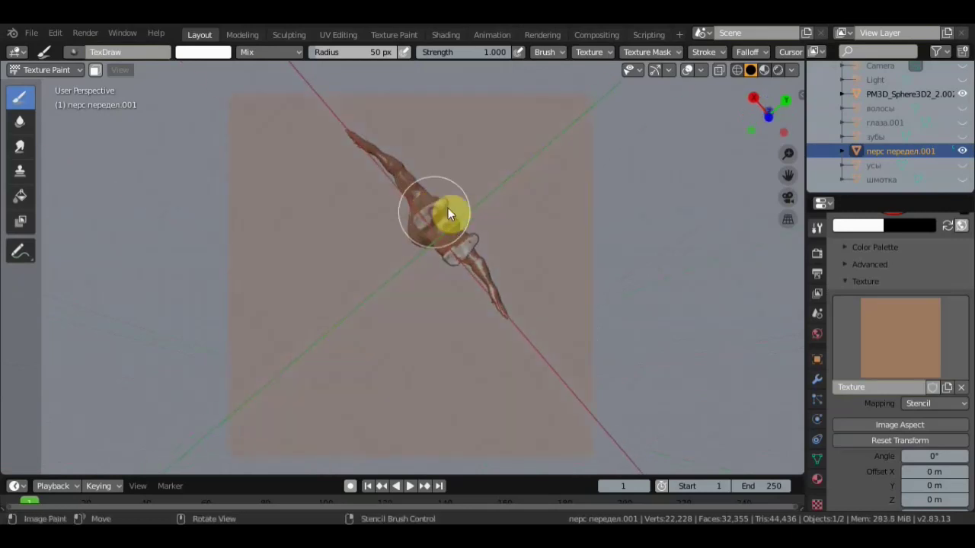
mouse_move(449, 234)
left_mouse_down()
mouse_move(461, 248)
mouse_move(453, 258)
mouse_move(395, 174)
mouse_move(482, 285)
left_mouse_up()
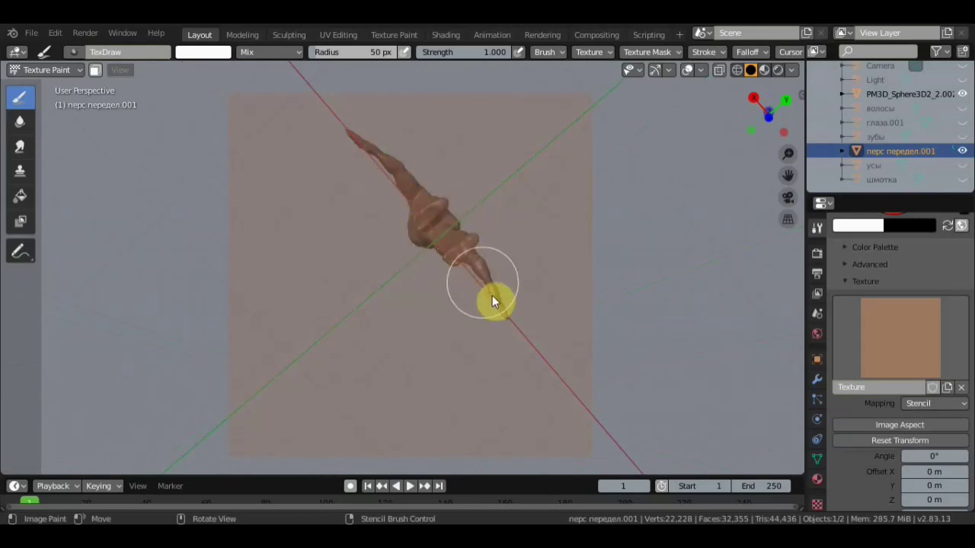
mouse_move(466, 269)
middle_mouse_down()
mouse_move(342, 345)
mouse_move(391, 240)
middle_mouse_up()
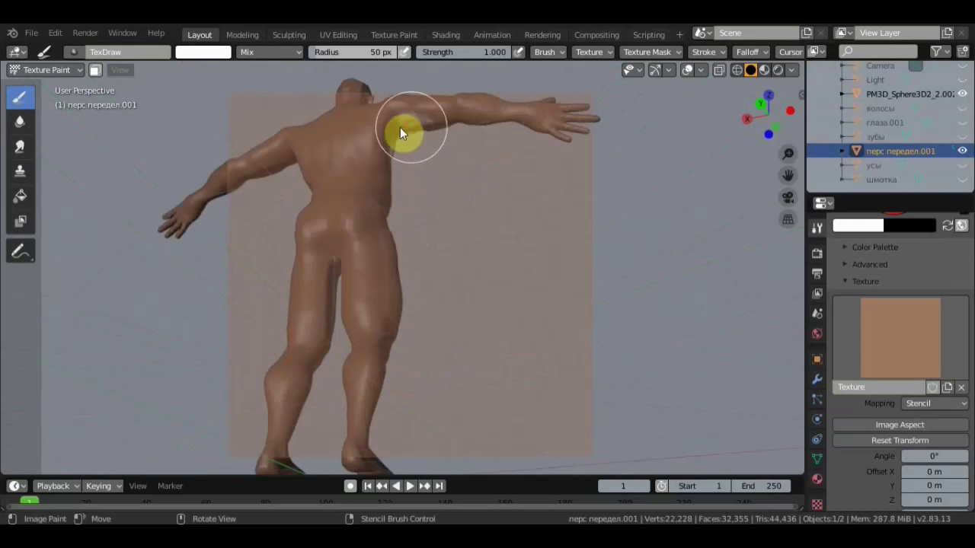
middle_click_drag(436, 158, 410, 157)
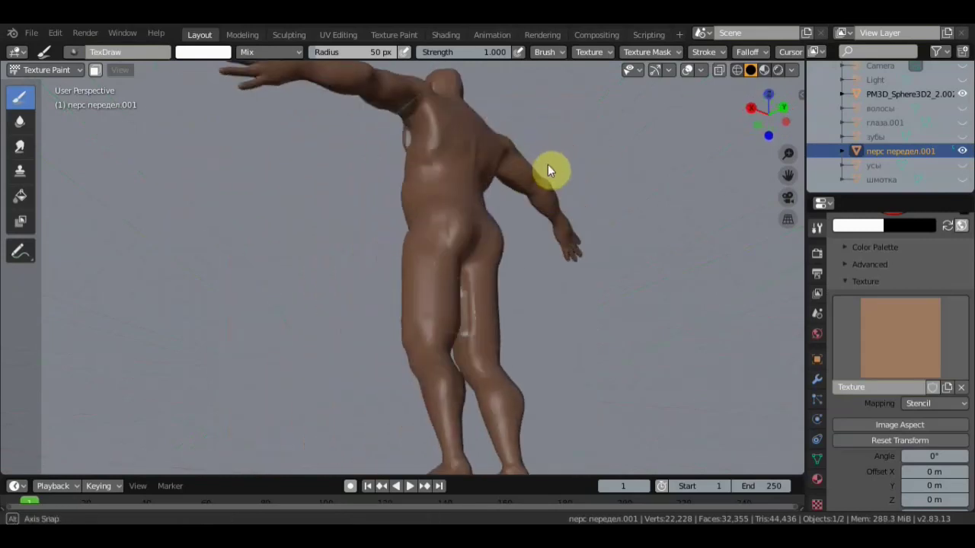
left_click_drag(410, 159, 450, 150)
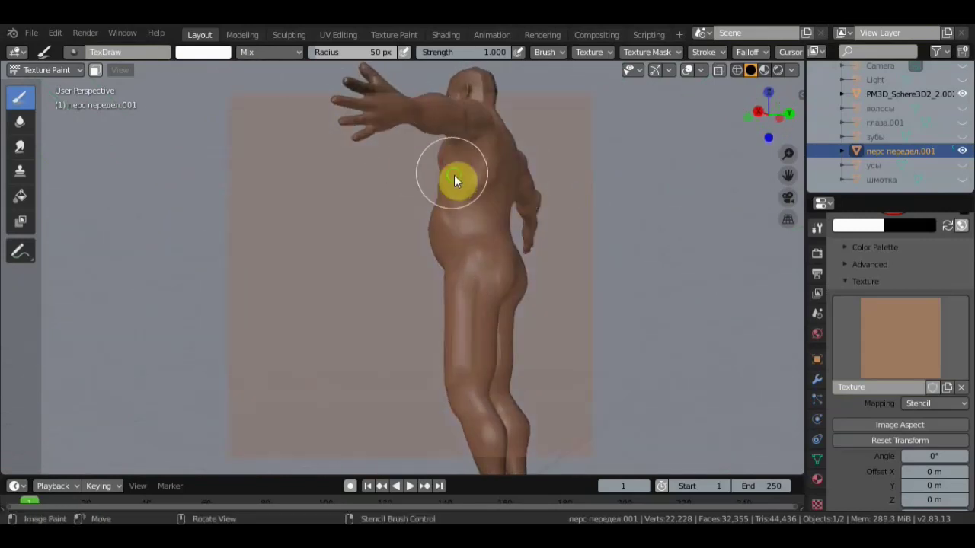
middle_click_drag(454, 176, 590, 224)
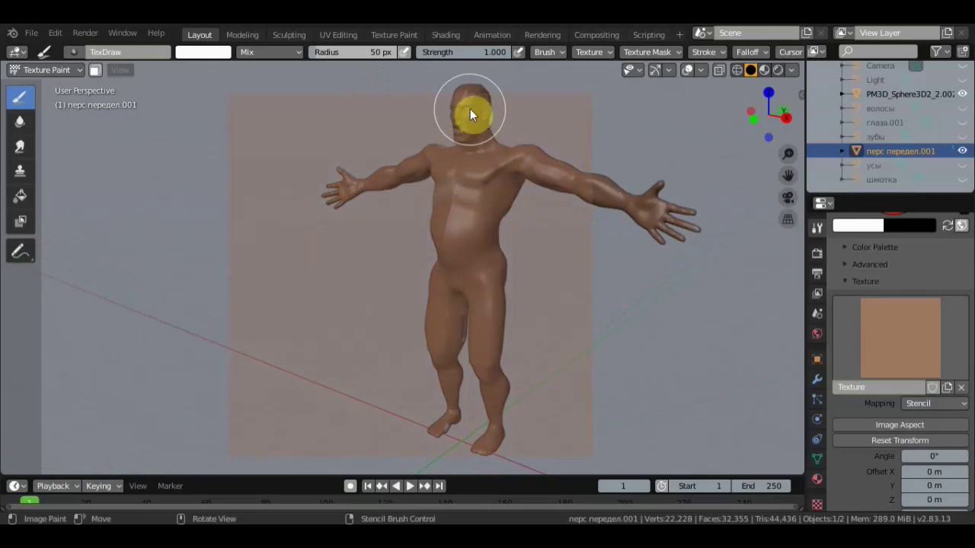
mouse_move(503, 184)
middle_mouse_down()
mouse_move(573, 182)
mouse_move(506, 183)
mouse_move(479, 251)
mouse_move(403, 233)
mouse_move(296, 238)
mouse_move(296, 226)
mouse_move(599, 242)
middle_mouse_up()
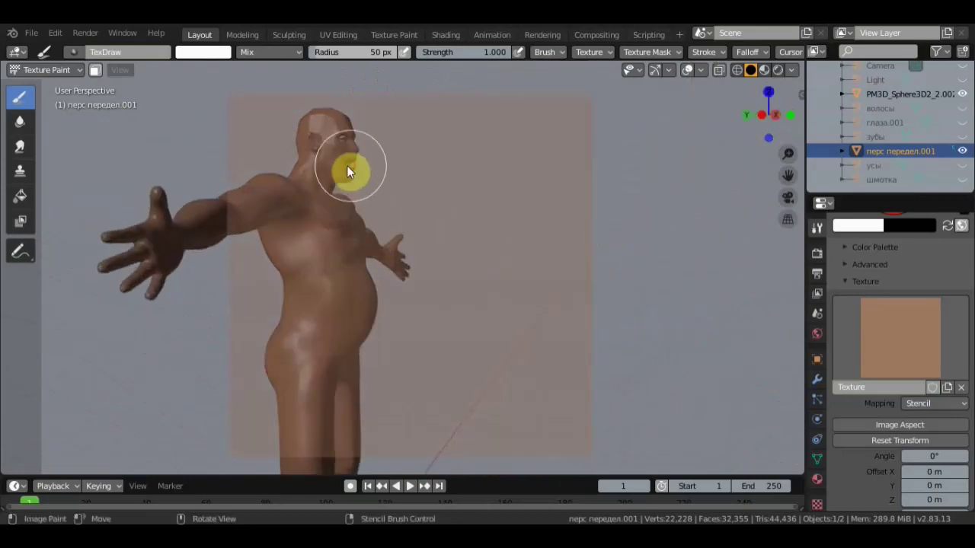
middle_click_drag(334, 154, 410, 259)
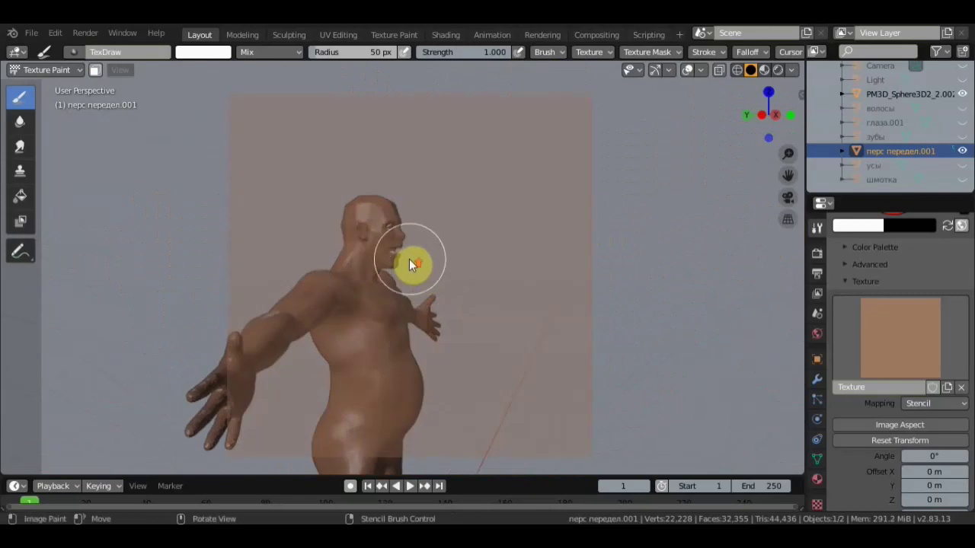
scroll(412, 264, "up", 4)
scroll(380, 198, "up", 2)
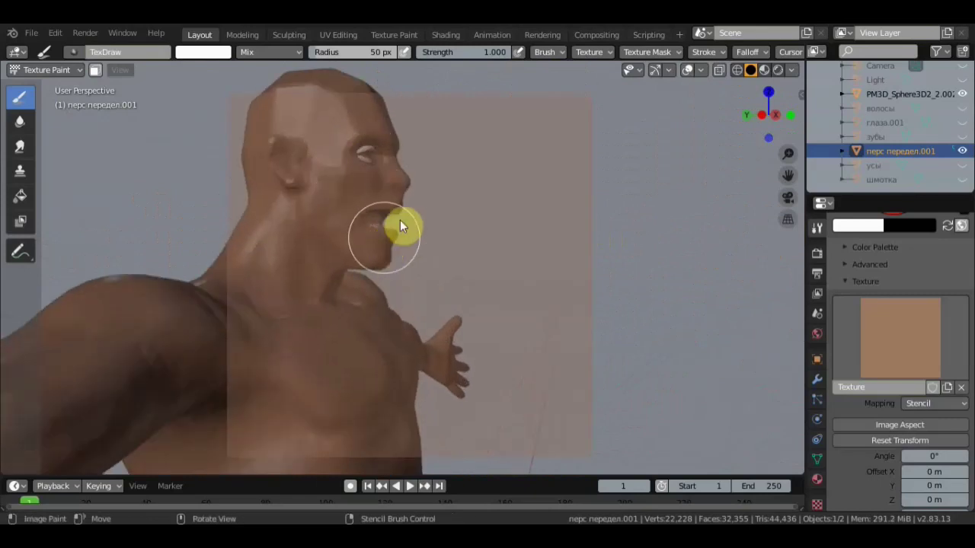
mouse_move(378, 235)
middle_mouse_down()
mouse_move(359, 255)
mouse_move(262, 258)
middle_mouse_up()
scroll(263, 259, "up", 3)
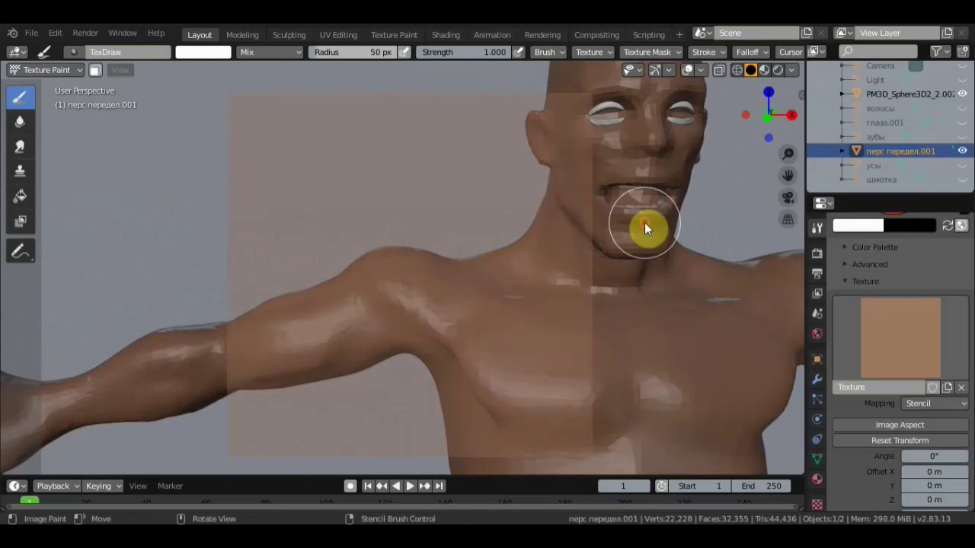
scroll(647, 224, "down", 3)
middle_click_drag(646, 224, 542, 236)
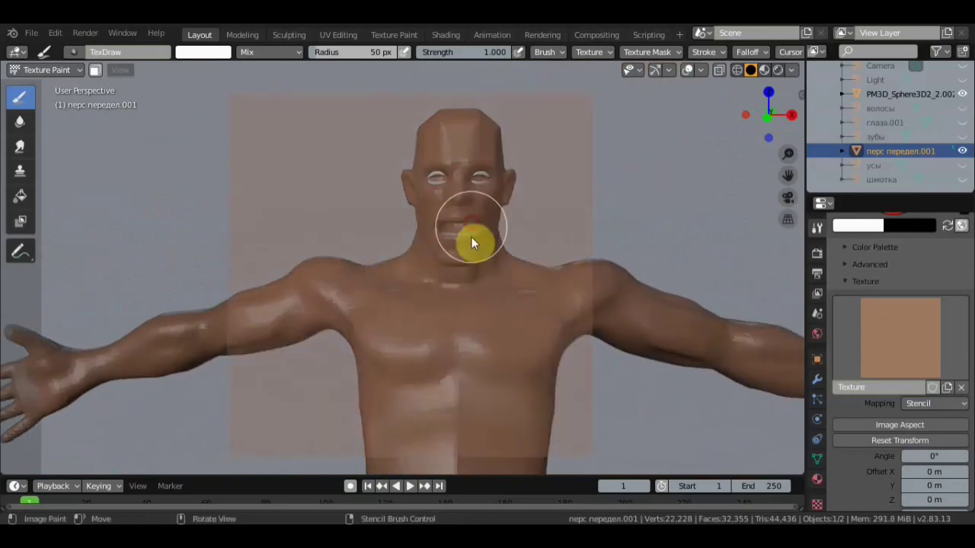
mouse_move(491, 220)
middle_mouse_down()
mouse_move(477, 309)
mouse_move(490, 406)
mouse_move(555, 290)
middle_mouse_up()
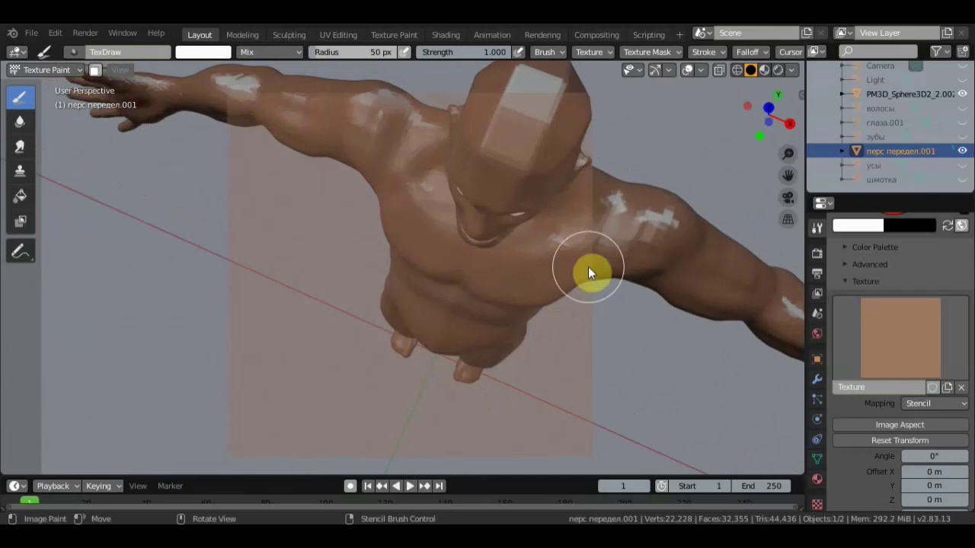
scroll(588, 267, "down", 2)
scroll(579, 265, "down", 2)
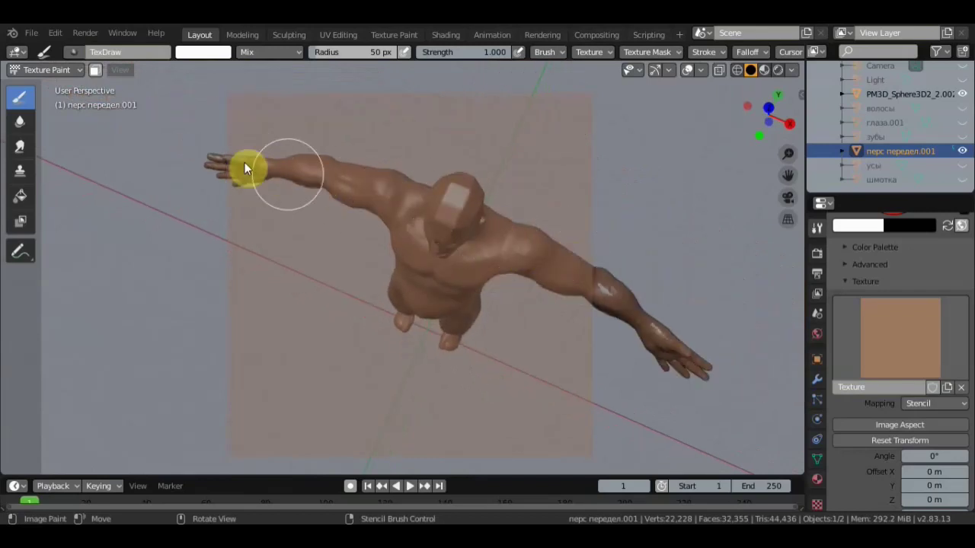
middle_click_drag(307, 197, 305, 202)
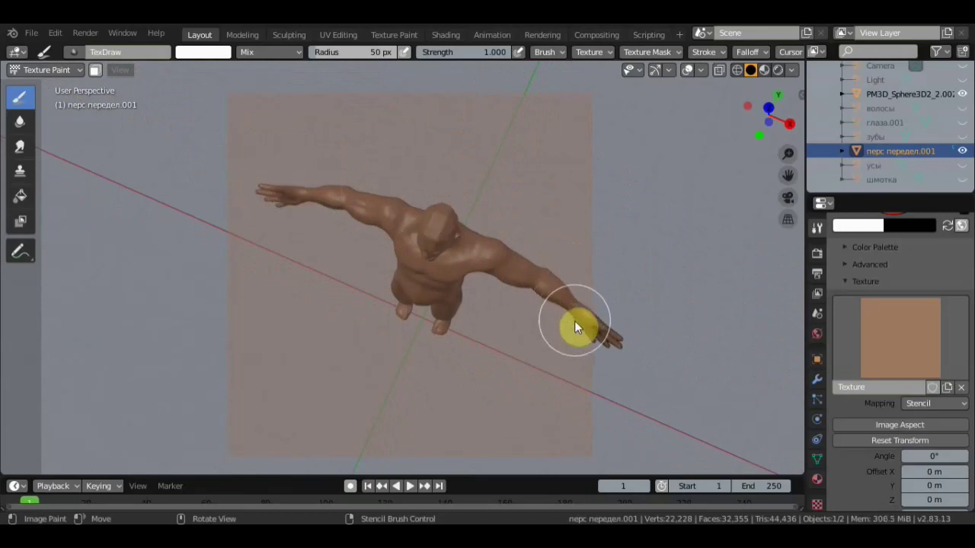
scroll(470, 238, "up", 2)
scroll(470, 238, "up", 3)
Paint the forearm with the darker skin stencil texture.
mouse_move(423, 215)
middle_mouse_down()
mouse_move(335, 126)
mouse_move(326, 99)
mouse_move(402, 164)
middle_mouse_up()
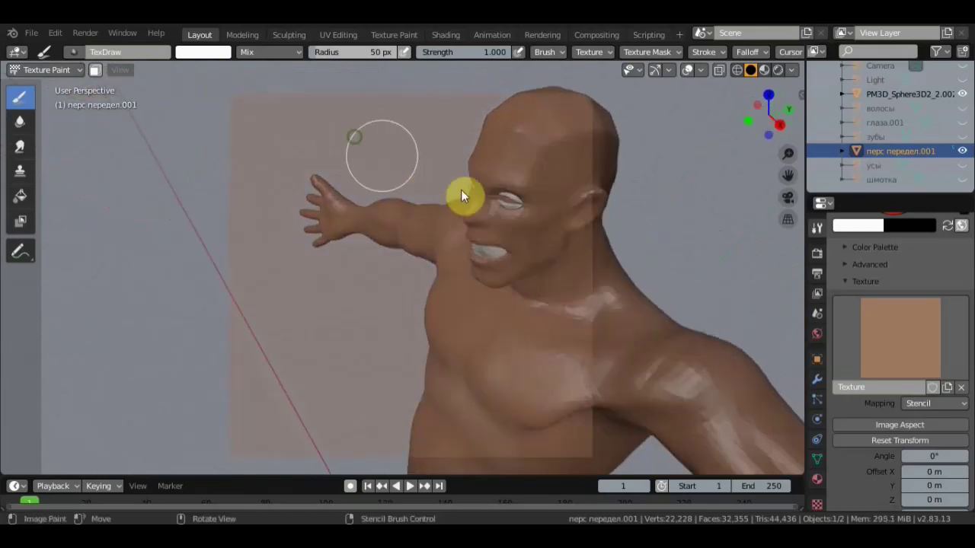
mouse_move(483, 254)
middle_mouse_down()
mouse_move(588, 233)
mouse_move(614, 211)
mouse_move(496, 229)
middle_mouse_up()
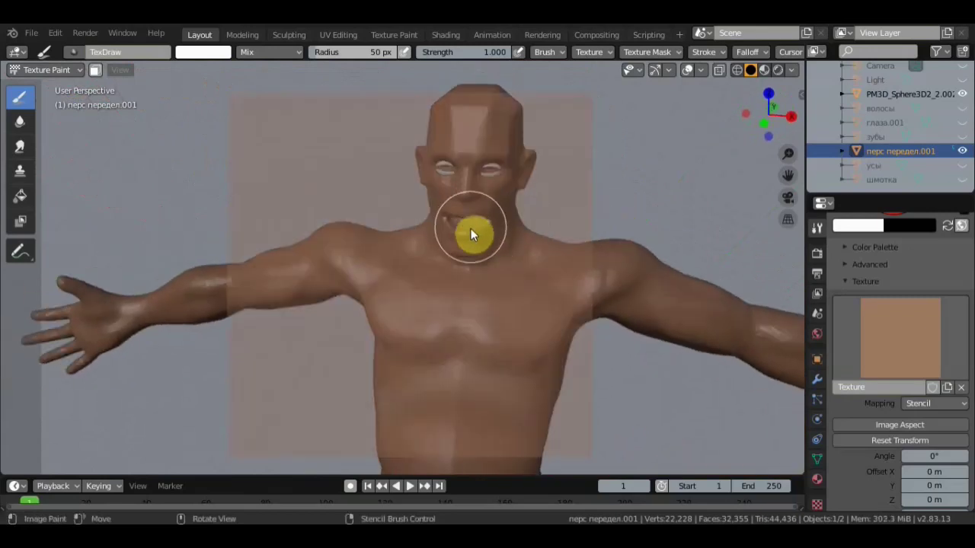
scroll(474, 232, "up", 2)
scroll(496, 224, "up", 1)
middle_click_drag(517, 220, 513, 120)
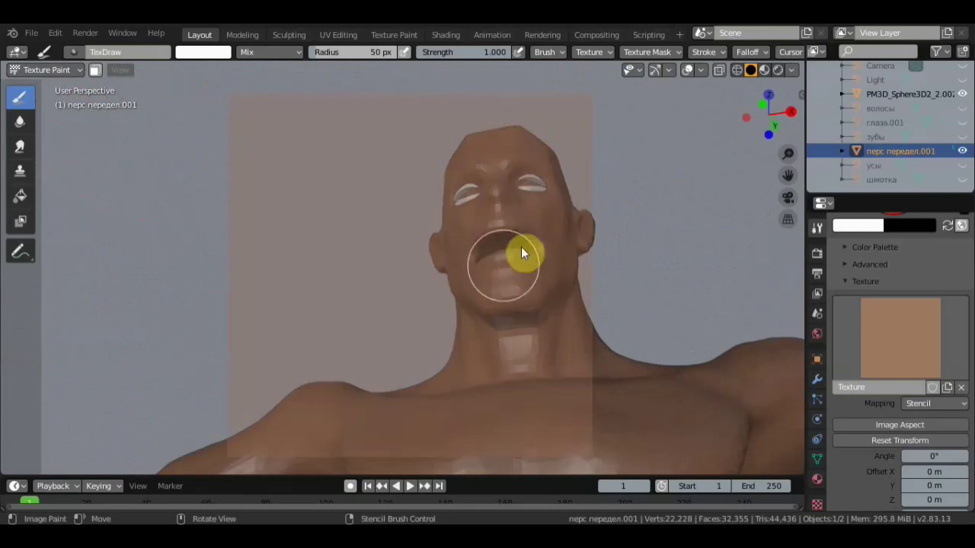
mouse_move(515, 263)
middle_mouse_down()
mouse_move(559, 329)
mouse_move(623, 336)
mouse_move(579, 310)
middle_mouse_up()
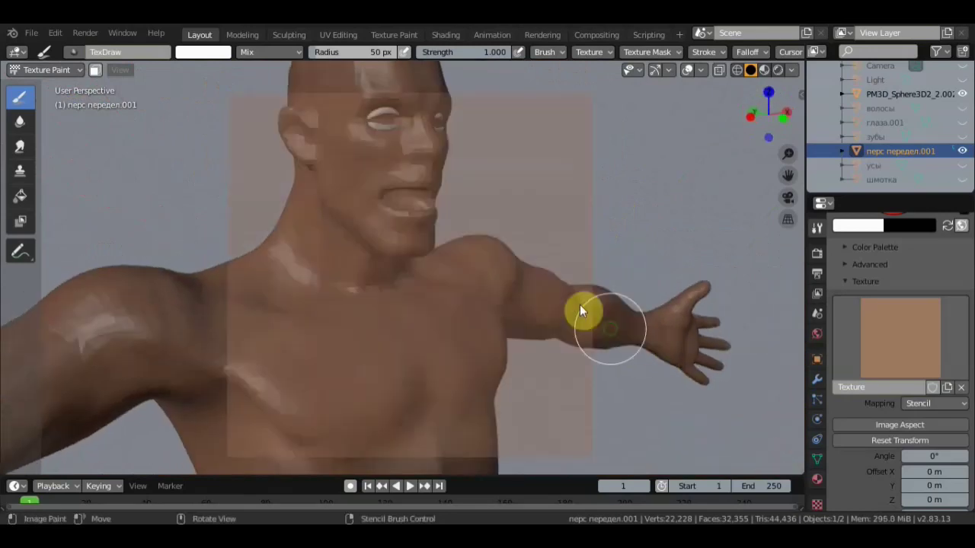
left_click_drag(580, 310, 405, 204)
Paint the skin texture over the hips and thighs from a rear three-quarter view.
scroll(398, 229, "down", 3)
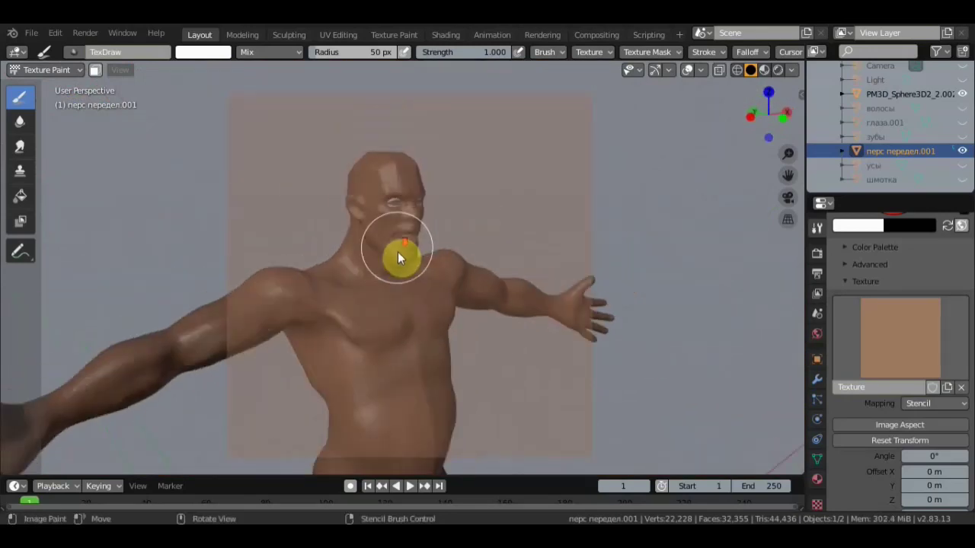
scroll(392, 319, "down", 2)
mouse_move(389, 389)
middle_mouse_down()
mouse_move(446, 246)
mouse_move(435, 220)
mouse_move(440, 159)
mouse_move(478, 185)
mouse_move(460, 143)
mouse_move(367, 106)
middle_mouse_up()
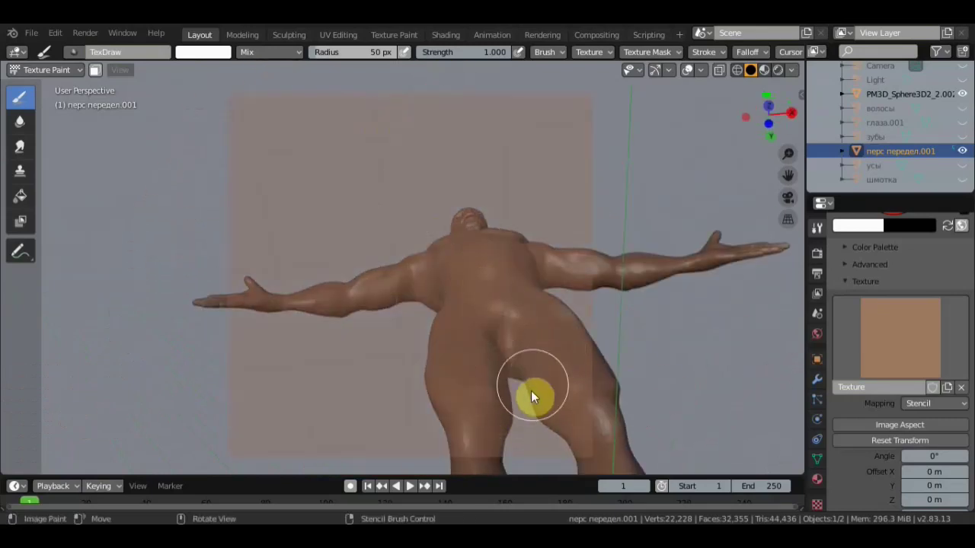
middle_click_drag(534, 387, 588, 401)
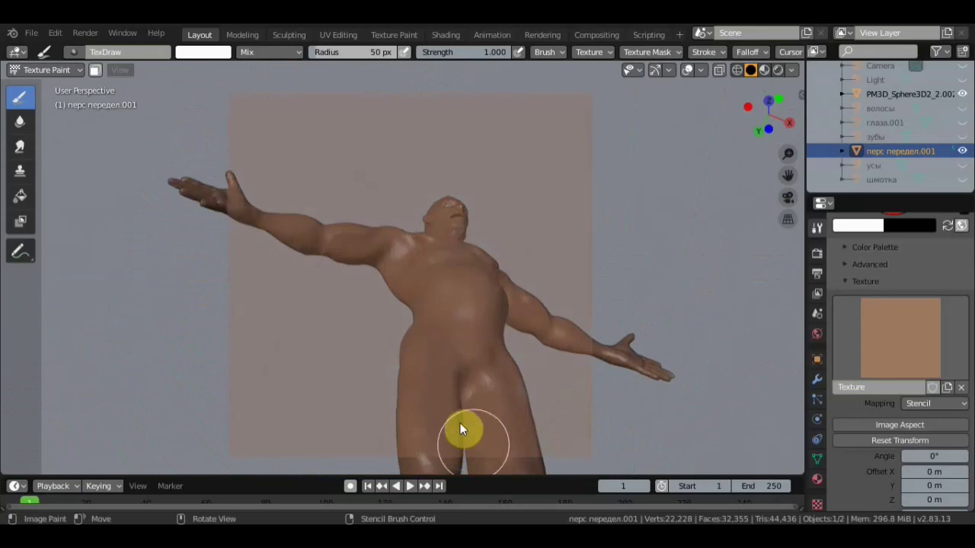
mouse_move(469, 402)
middle_mouse_down()
mouse_move(442, 246)
mouse_move(427, 283)
mouse_move(338, 311)
mouse_move(361, 292)
middle_mouse_up()
mouse_move(359, 293)
left_mouse_down()
mouse_move(361, 283)
mouse_move(352, 337)
mouse_move(313, 251)
left_mouse_up()
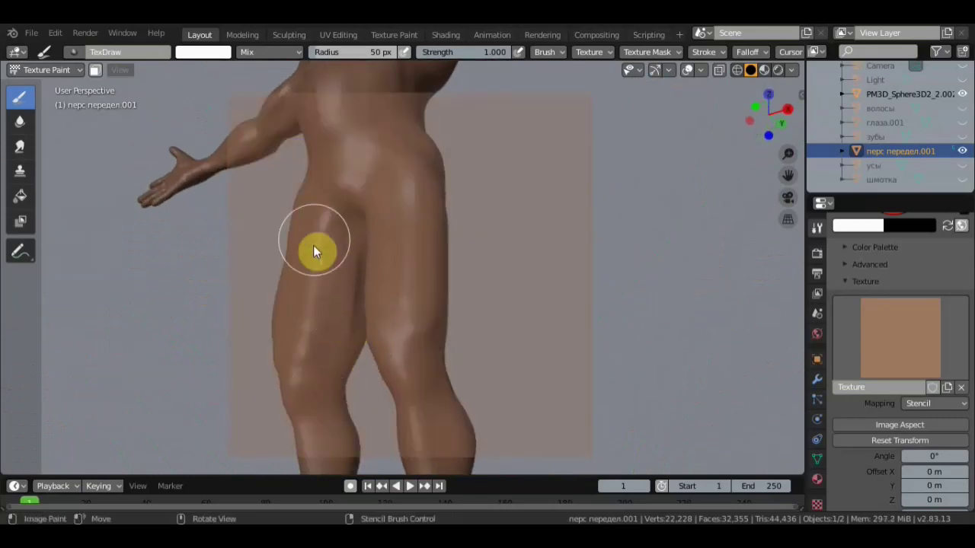
Paint the skin texture onto the shoulder and the raised arm.
middle_click_drag(331, 269, 124, 300)
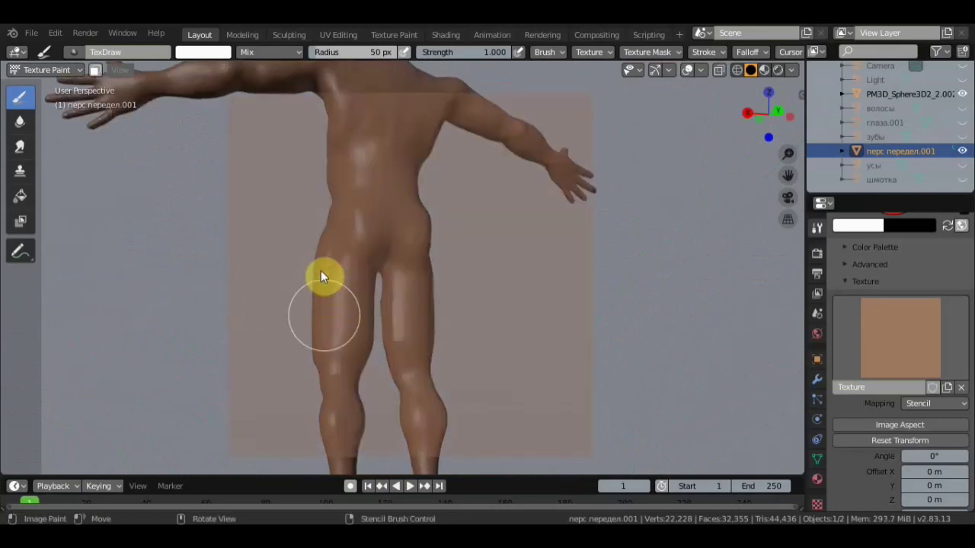
scroll(397, 309, "down", 4)
middle_click_drag(397, 309, 403, 196)
scroll(400, 201, "up", 3)
scroll(398, 210, "up", 1)
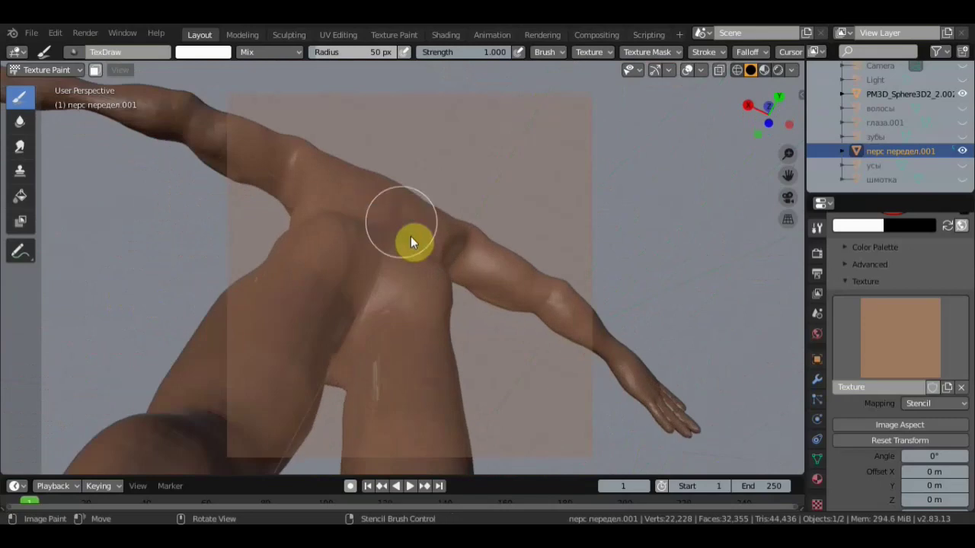
mouse_move(370, 383)
middle_mouse_down()
mouse_move(392, 398)
mouse_move(340, 372)
mouse_move(549, 407)
mouse_move(559, 424)
mouse_move(413, 305)
mouse_move(464, 415)
mouse_move(465, 221)
mouse_move(462, 374)
mouse_move(444, 338)
mouse_move(360, 332)
mouse_move(294, 299)
mouse_move(297, 286)
middle_mouse_up()
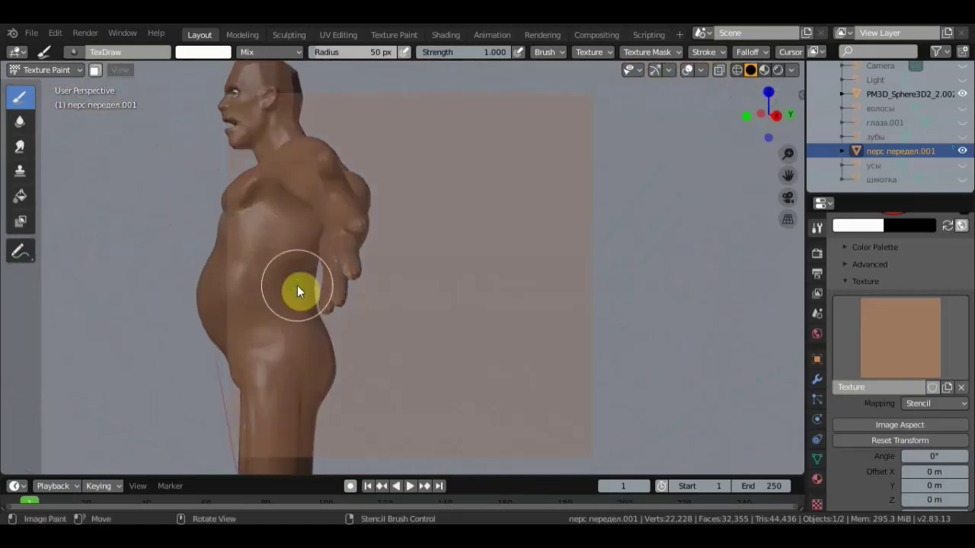
mouse_move(342, 283)
left_mouse_down()
mouse_move(348, 289)
mouse_move(327, 271)
mouse_move(388, 292)
mouse_move(308, 177)
left_mouse_up()
mouse_move(303, 223)
middle_mouse_down()
mouse_move(539, 266)
mouse_move(586, 242)
middle_mouse_up()
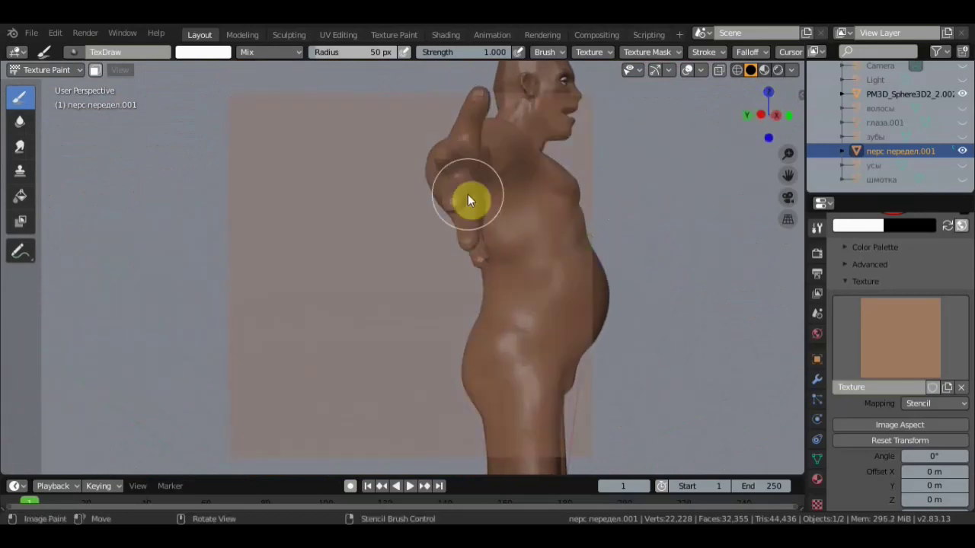
left_click_drag(465, 249, 458, 174)
Orbit, pan and zoom to inspect the whole painted body from several angles.
mouse_move(490, 297)
middle_mouse_down()
mouse_move(564, 327)
mouse_move(633, 307)
mouse_move(564, 190)
mouse_move(551, 74)
middle_mouse_up()
mouse_move(511, 290)
middle_mouse_down()
mouse_move(498, 148)
mouse_move(500, 157)
mouse_move(355, 246)
mouse_move(83, 291)
mouse_move(87, 302)
mouse_move(20, 292)
mouse_move(311, 122)
middle_mouse_up()
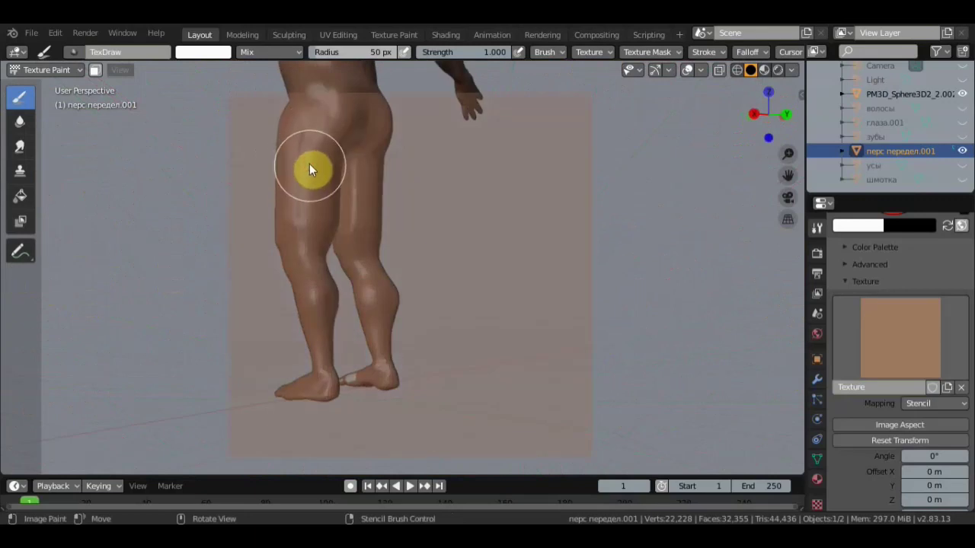
scroll(320, 176, "down", 5)
mouse_move(348, 203)
middle_mouse_down("shift")
mouse_move(373, 278)
mouse_move(429, 331)
mouse_move(540, 343)
mouse_move(394, 210)
mouse_move(488, 272)
mouse_move(587, 251)
middle_mouse_up("shift")
scroll(390, 264, "up", 5)
scroll(363, 205, "down", 5)
scroll(534, 263, "up", 1)
scroll(541, 259, "up", 2)
scroll(540, 263, "up", 2)
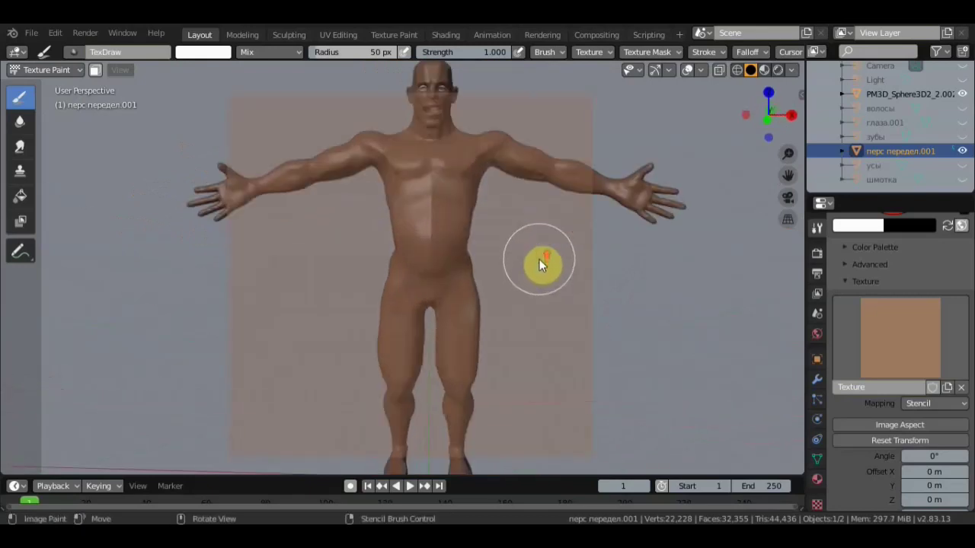
mouse_move(516, 224)
middle_mouse_down()
mouse_move(462, 270)
mouse_move(458, 314)
middle_mouse_up()
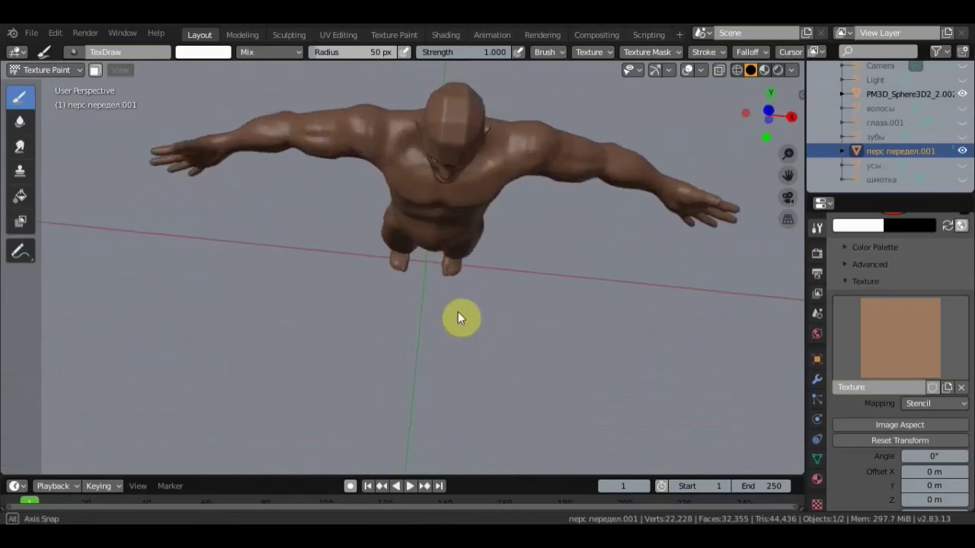
mouse_move(481, 174)
middle_mouse_down()
mouse_move(496, 159)
mouse_move(423, 70)
middle_mouse_up()
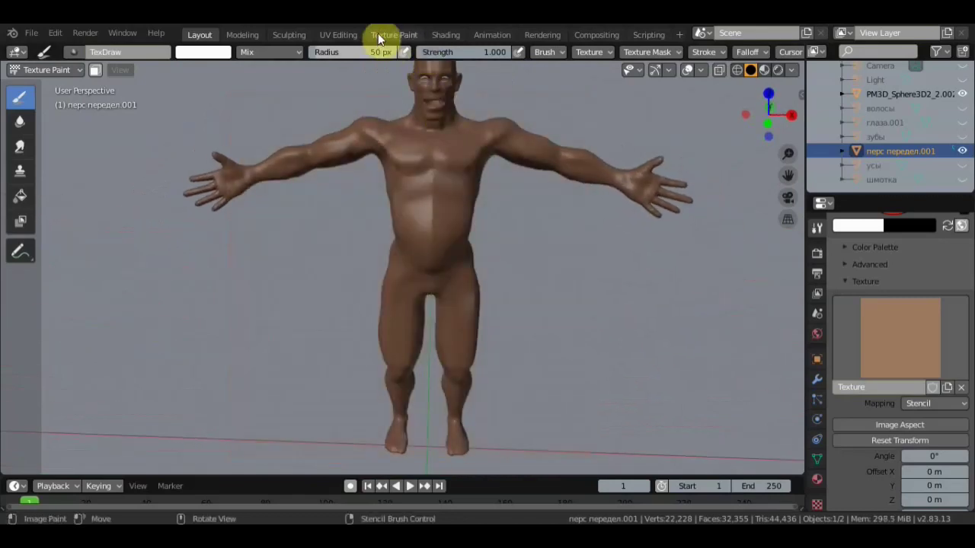
View the Default OBJ.006 Base Color image in Shading, then return to UV Editing.
left_click(446, 35)
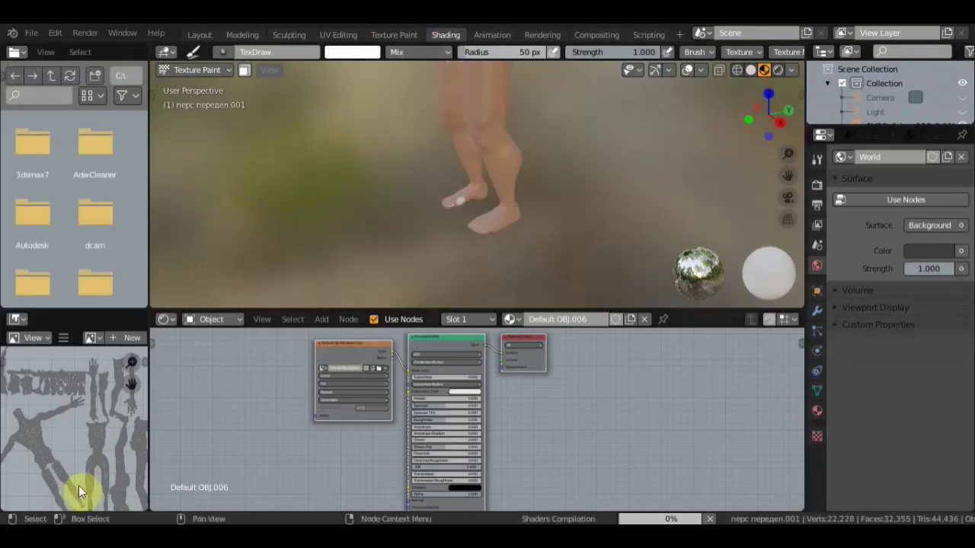
left_click(94, 338)
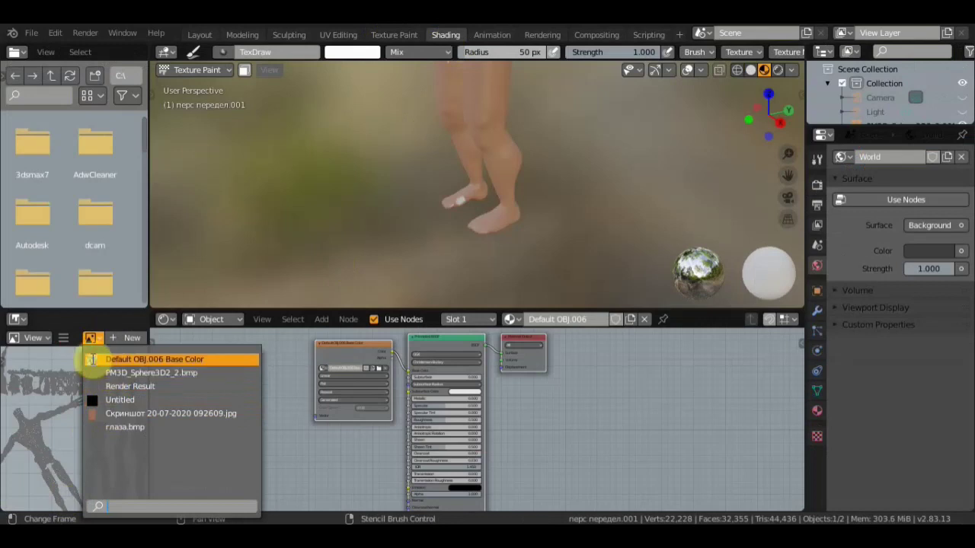
left_click(91, 359)
scroll(76, 412, "down", 5)
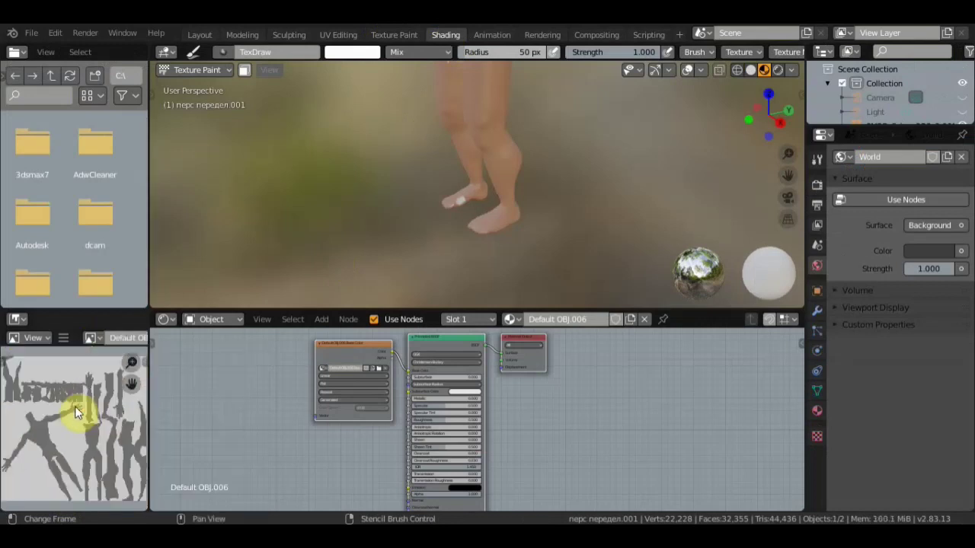
middle_click_drag(76, 411, 86, 409)
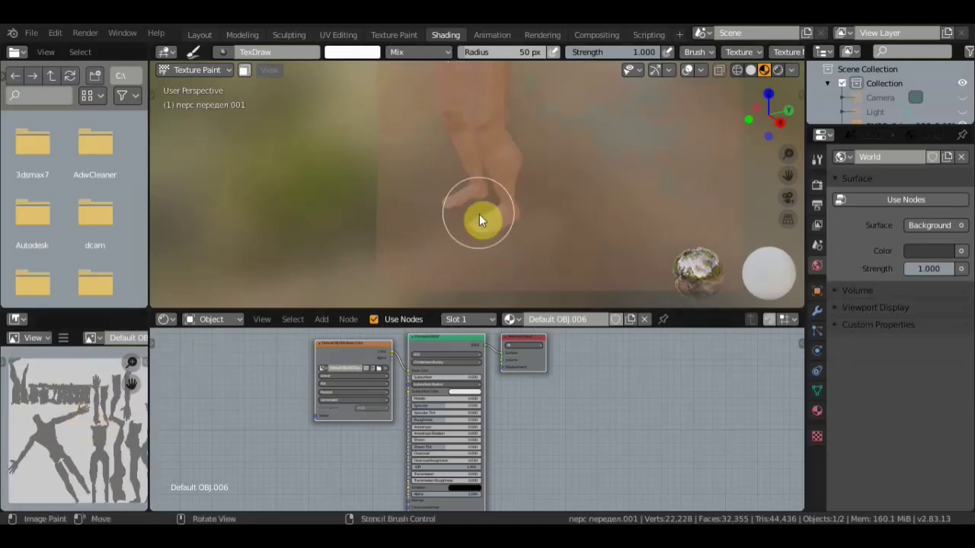
mouse_move(477, 219)
middle_mouse_down()
mouse_move(540, 228)
mouse_move(650, 221)
mouse_move(501, 199)
mouse_move(500, 212)
mouse_move(463, 186)
mouse_move(479, 225)
middle_mouse_up()
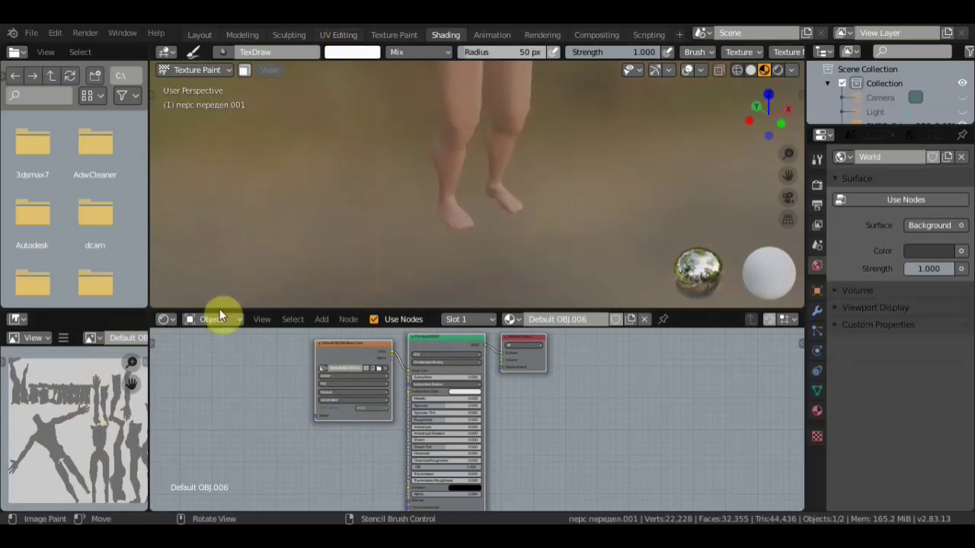
left_click(346, 35)
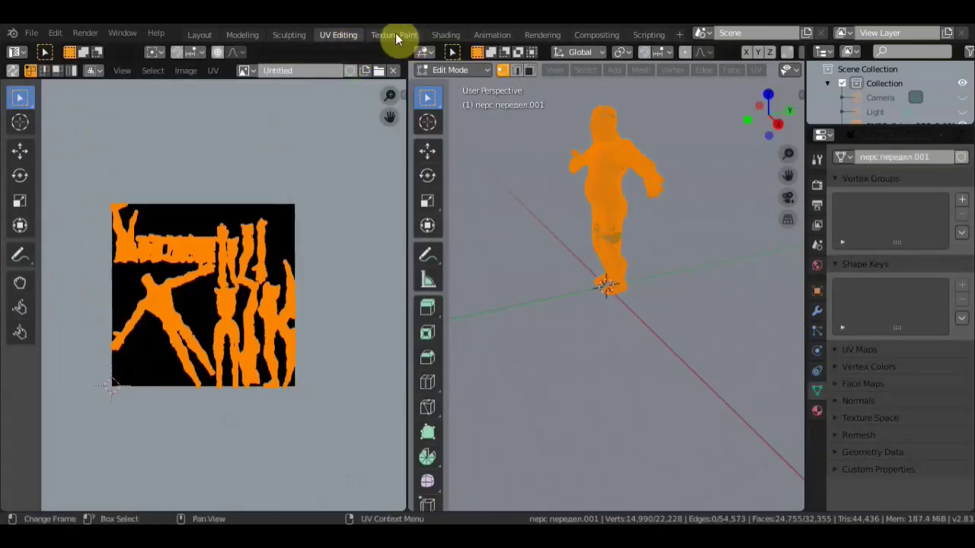
Orbit the body to face front and show it in Layout with Material Preview shading.
left_click(440, 34)
scroll(418, 153, "down", 2)
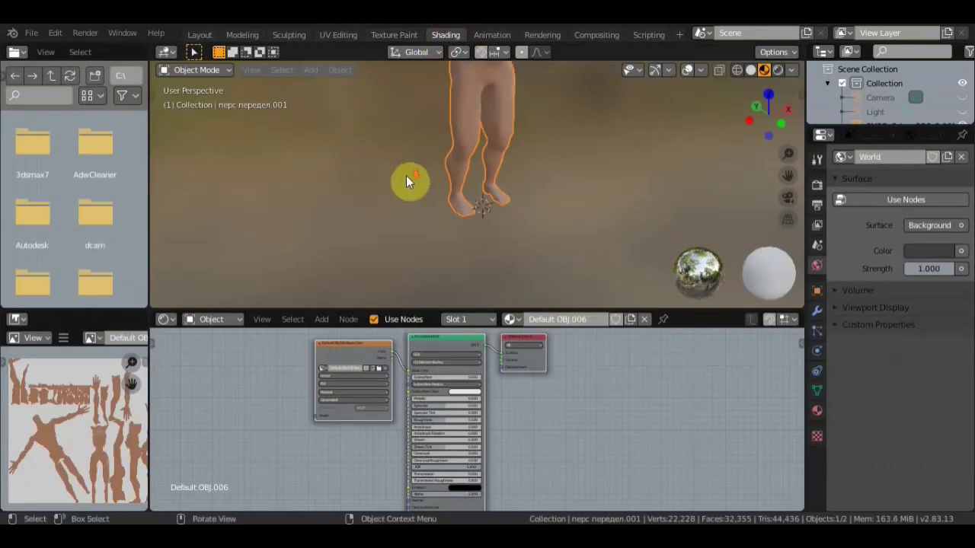
scroll(407, 180, "down", 2)
middle_click_drag(404, 178, 339, 121)
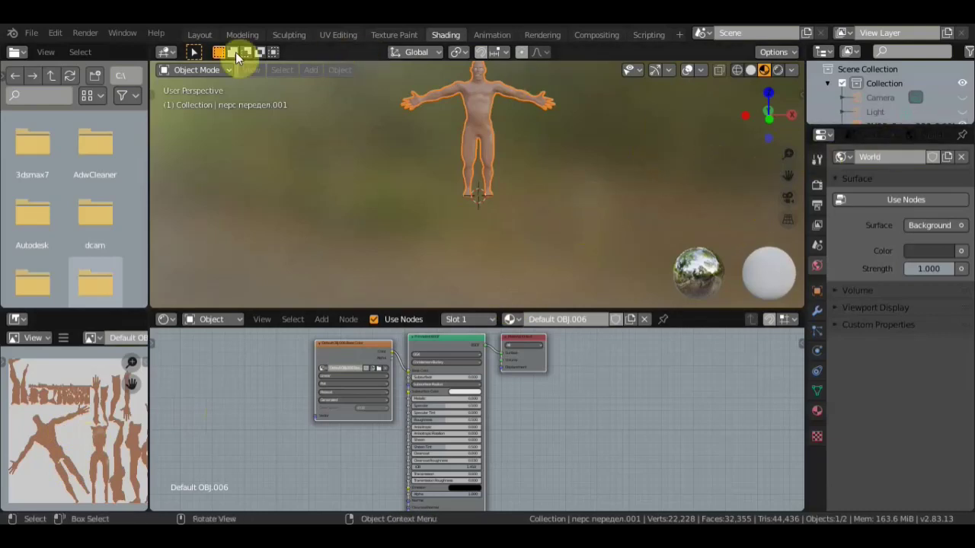
left_click(196, 35)
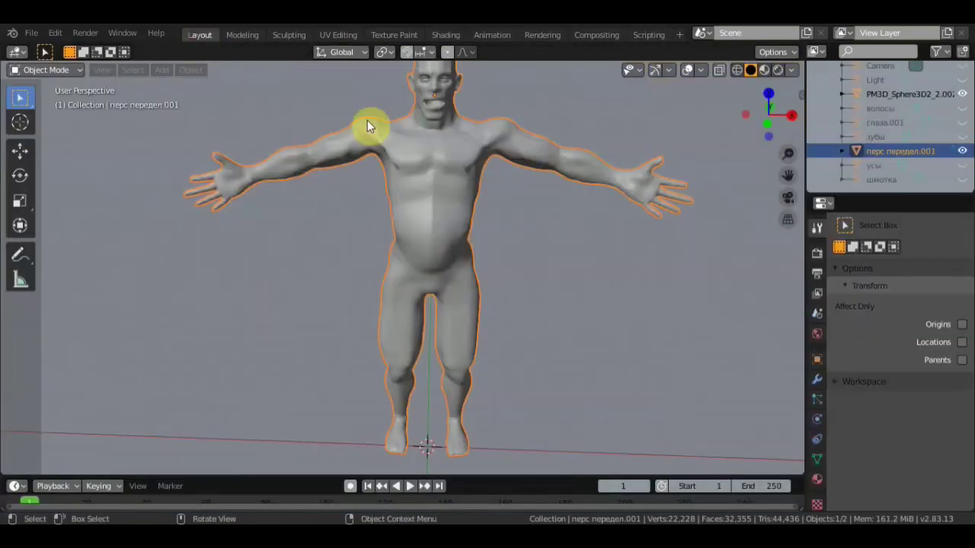
left_click(764, 69)
scroll(697, 217, "down", 2)
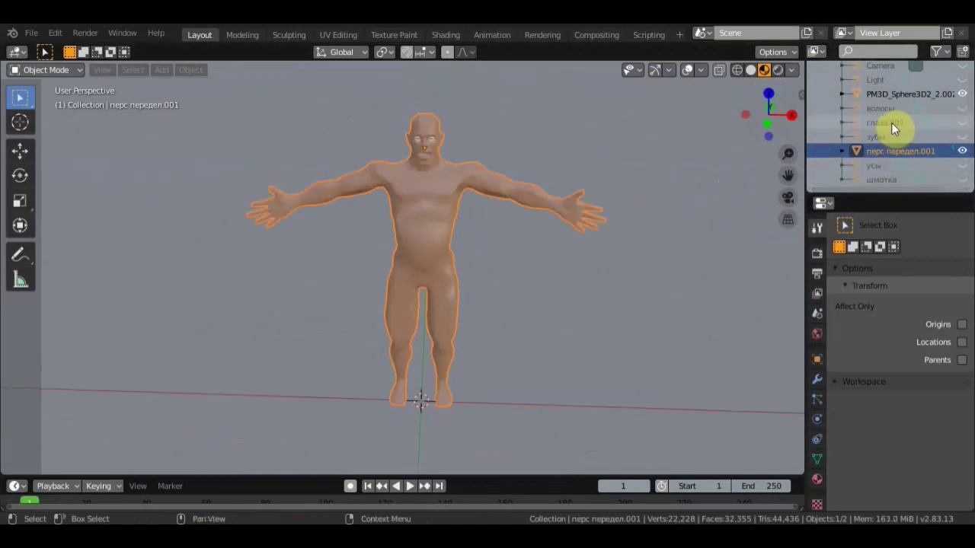
Unhide глаза.001 and hide the перс передел.001 body in the outliner.
left_click(963, 124)
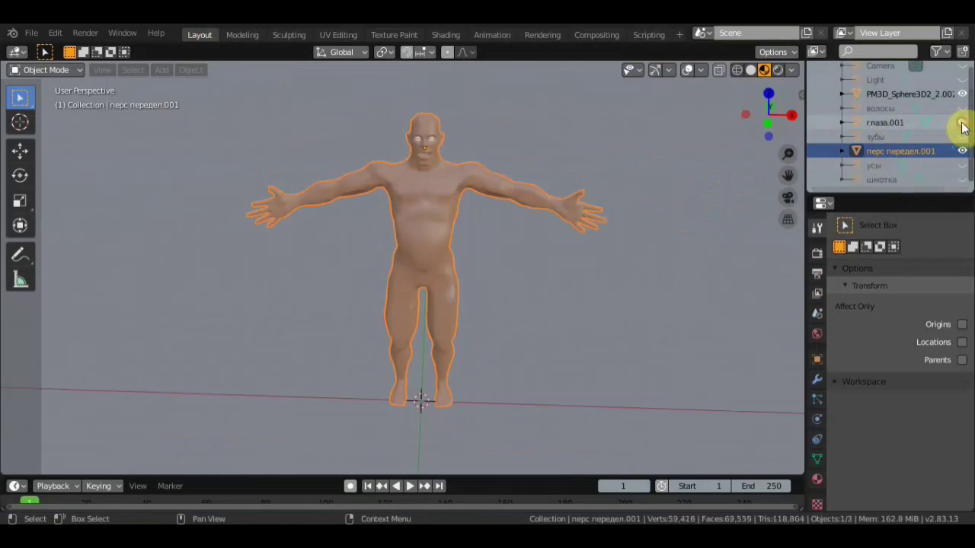
left_click(963, 151)
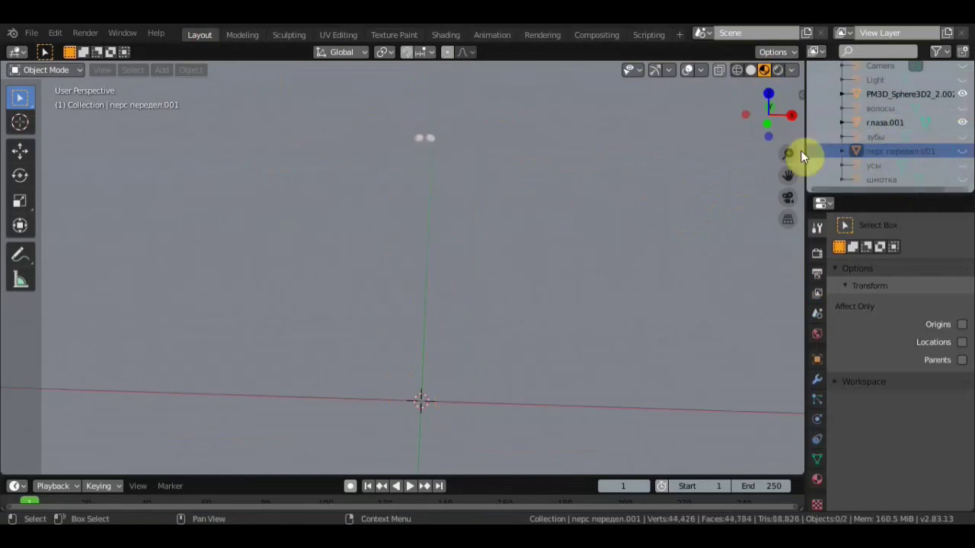
scroll(517, 145, "up", 2)
scroll(518, 143, "down", 1)
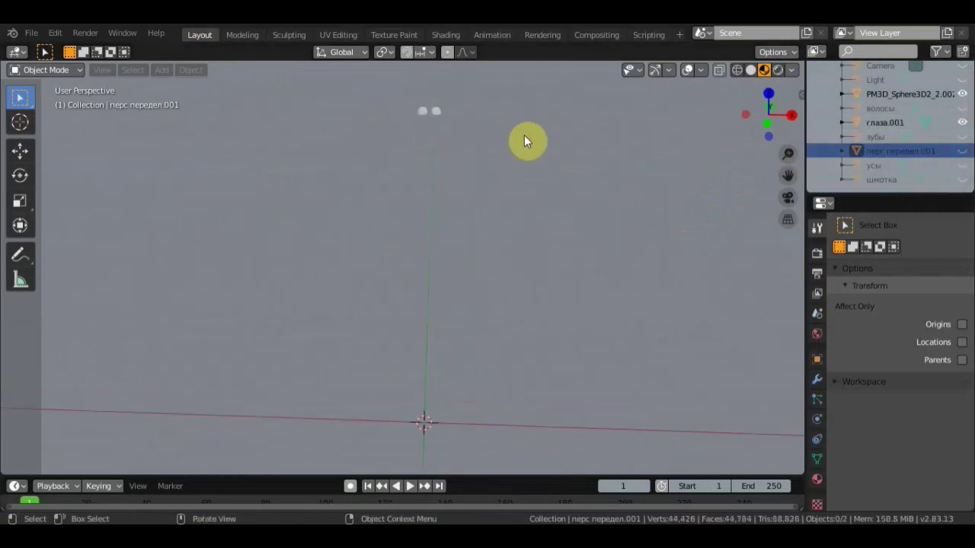
scroll(544, 204, "up", 1)
scroll(540, 224, "up", 3)
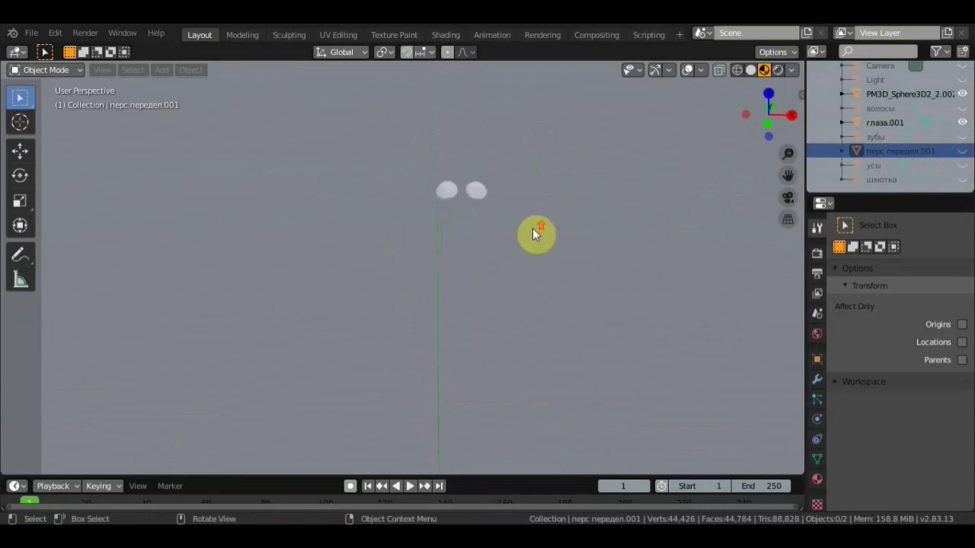
scroll(560, 209, "up", 3)
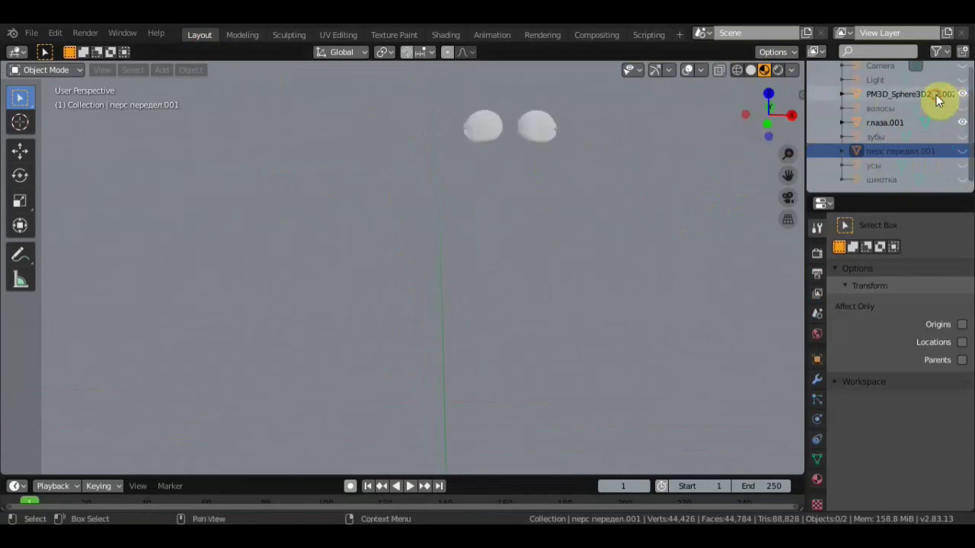
Select PM3D_Sphere3D2_2.002, hide глаза.001, and open the spheres in UV Editing.
left_click(938, 95)
left_click(961, 123)
middle_click_drag(628, 179, 560, 244, "shift")
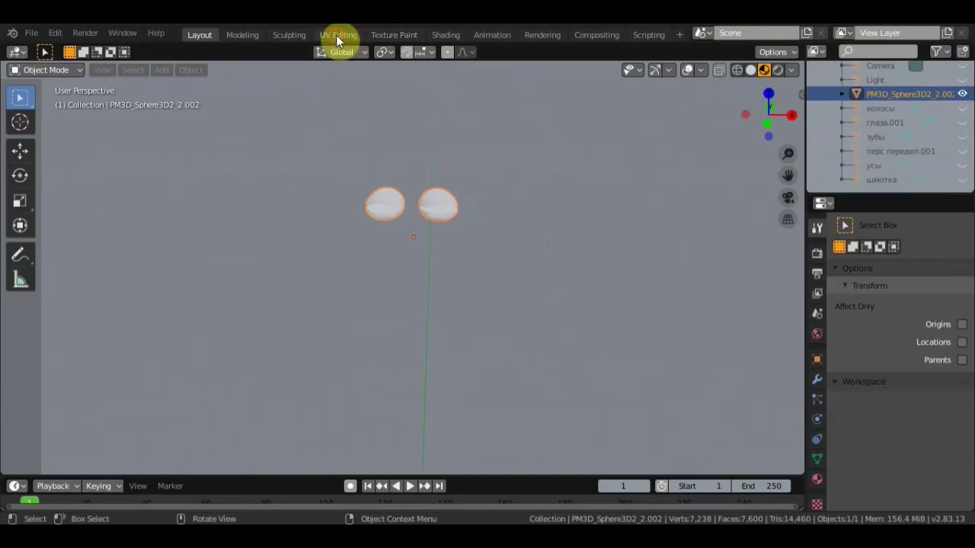
left_click(338, 34)
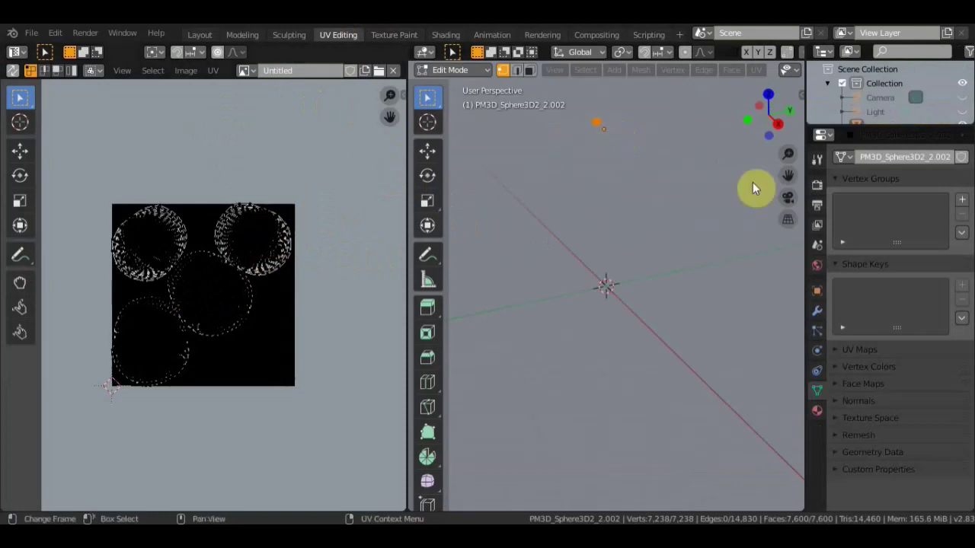
Unlink the Untitled image from the UV editor.
left_click(819, 162)
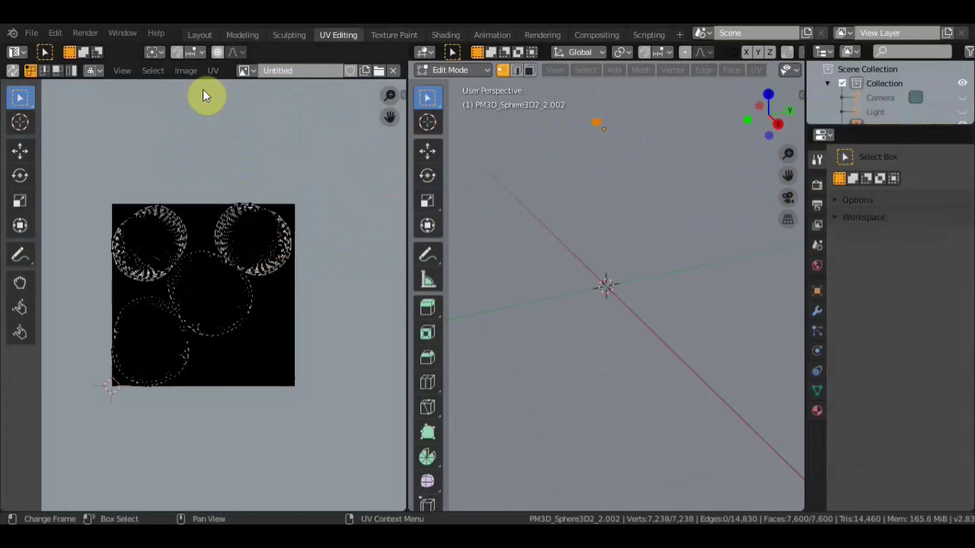
left_click(393, 71)
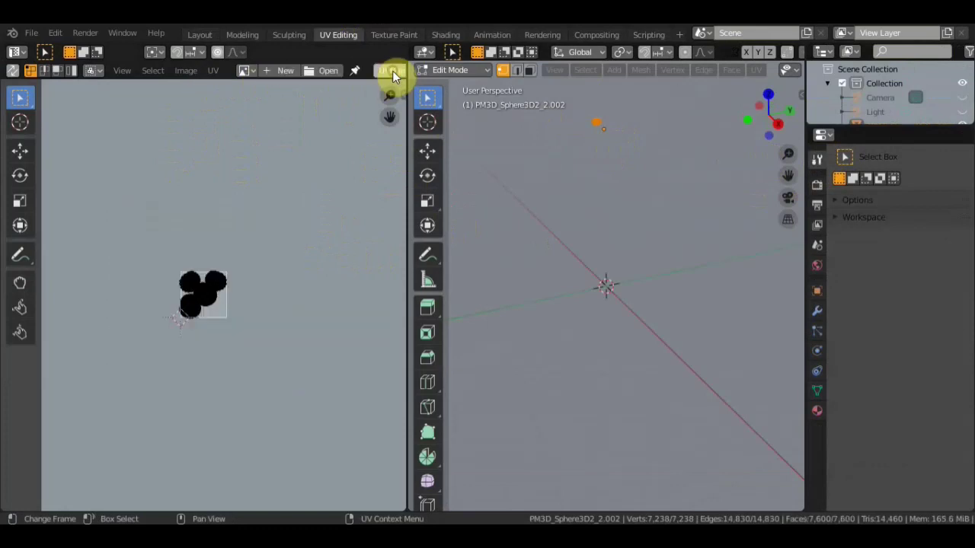
scroll(252, 256, "up", 7)
scroll(252, 256, "up", 1)
scroll(253, 256, "down", 1)
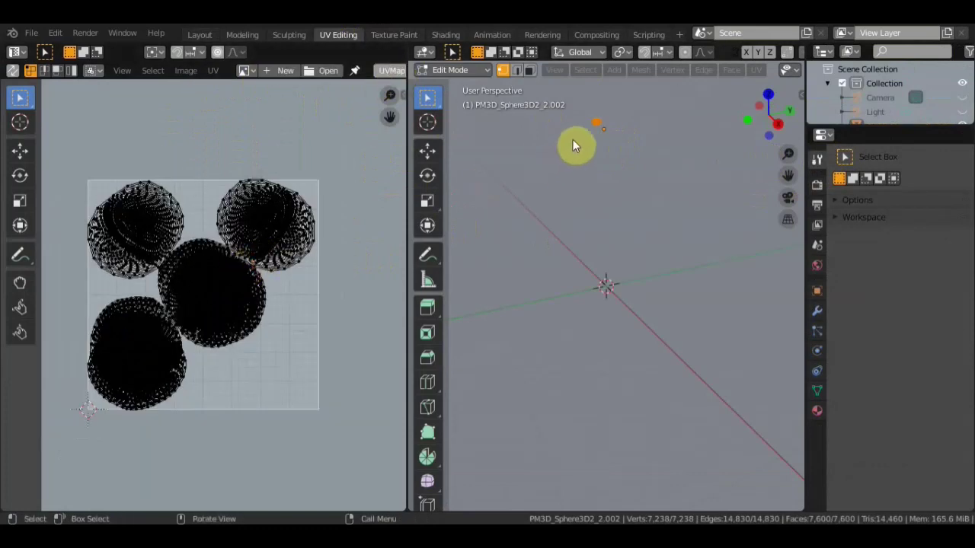
Re-unwrap the spheres with Smart UV Project and return to Layout.
left_click(757, 69)
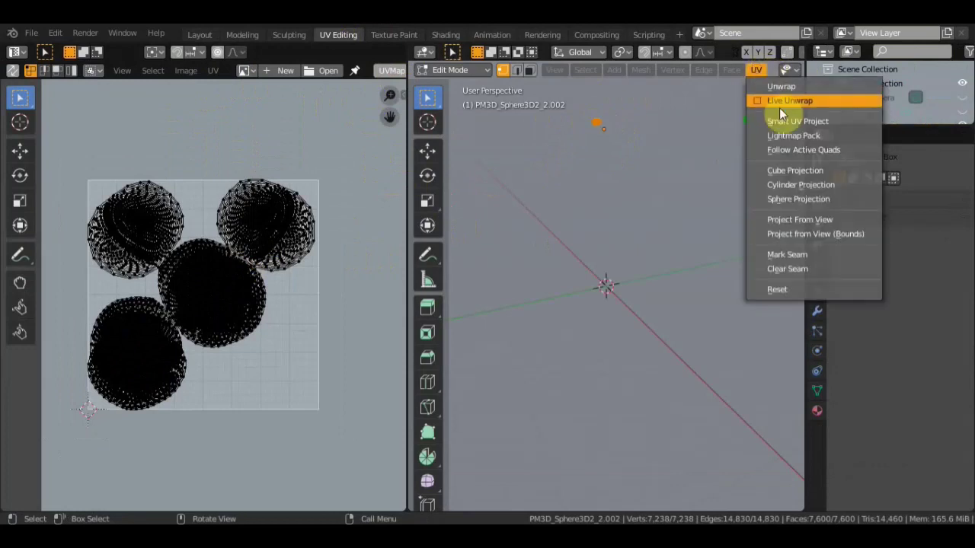
left_click(788, 121)
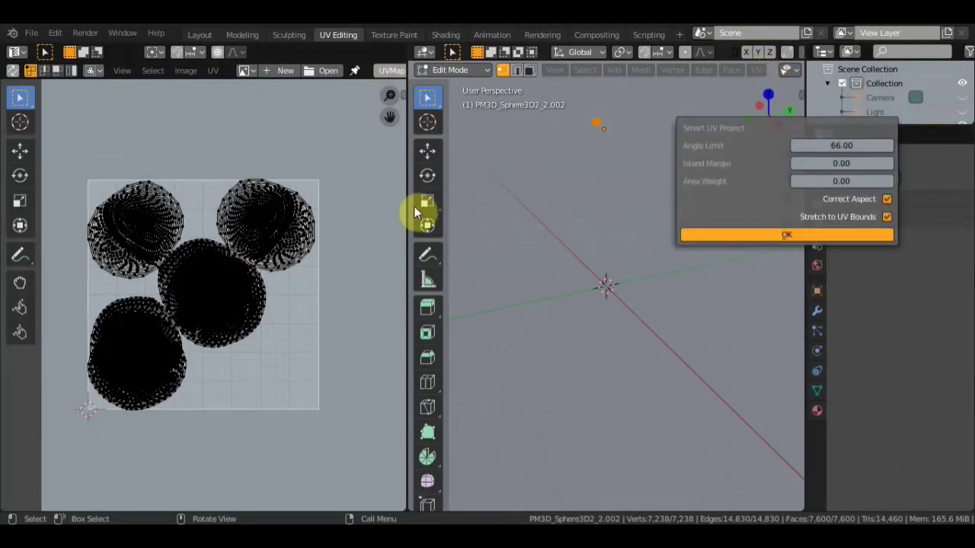
key("Return")
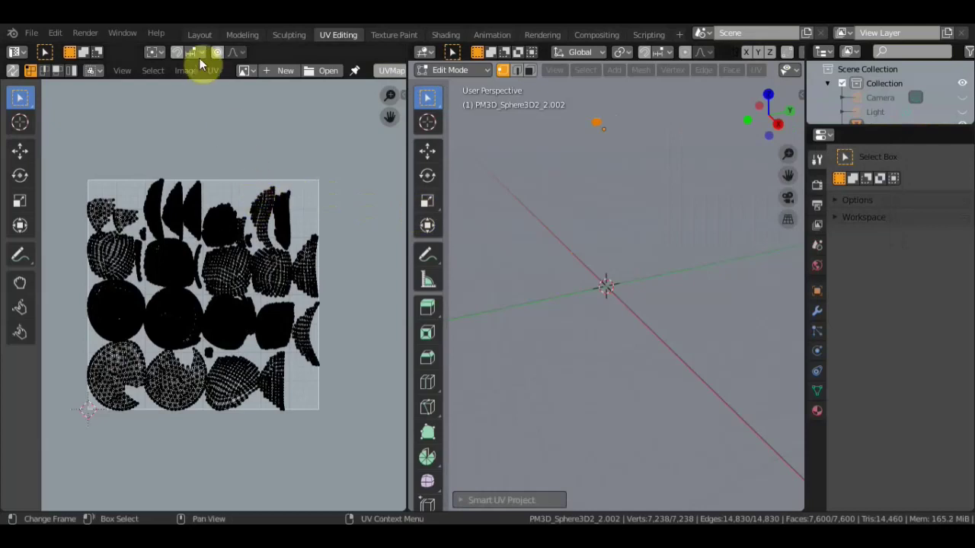
left_click(201, 34)
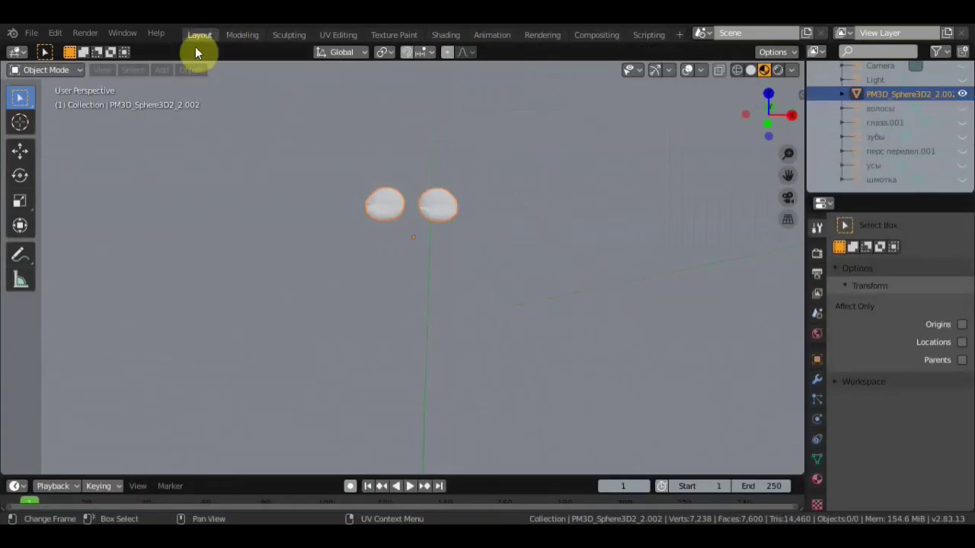
Switch the spheres to Texture Paint mode and add a Base Color texture slot.
left_click(62, 68)
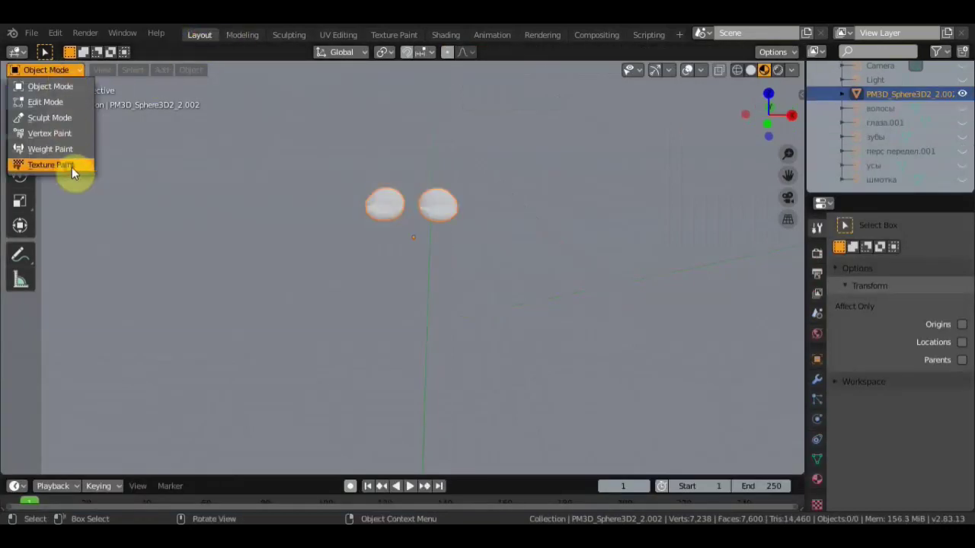
left_click(71, 167)
left_click(962, 302)
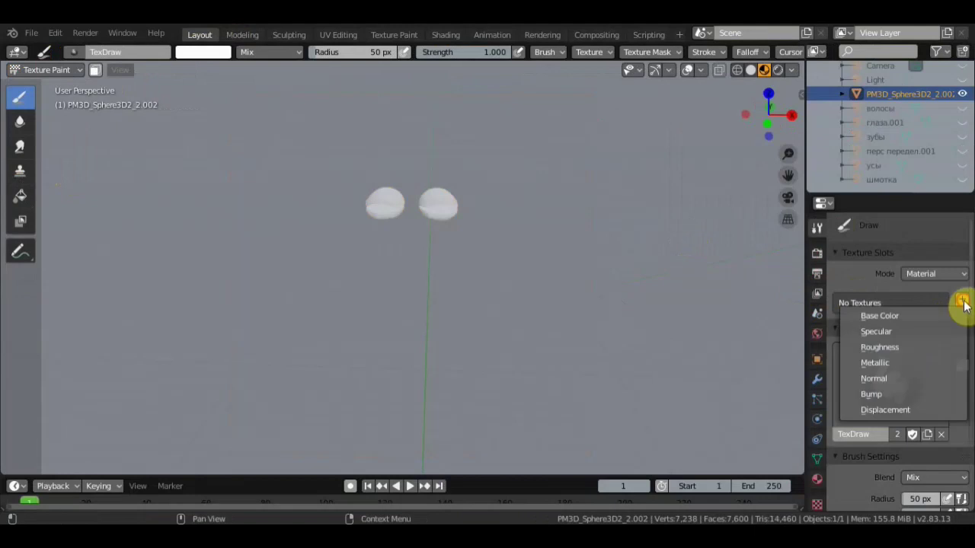
left_click(913, 315)
left_click(879, 466)
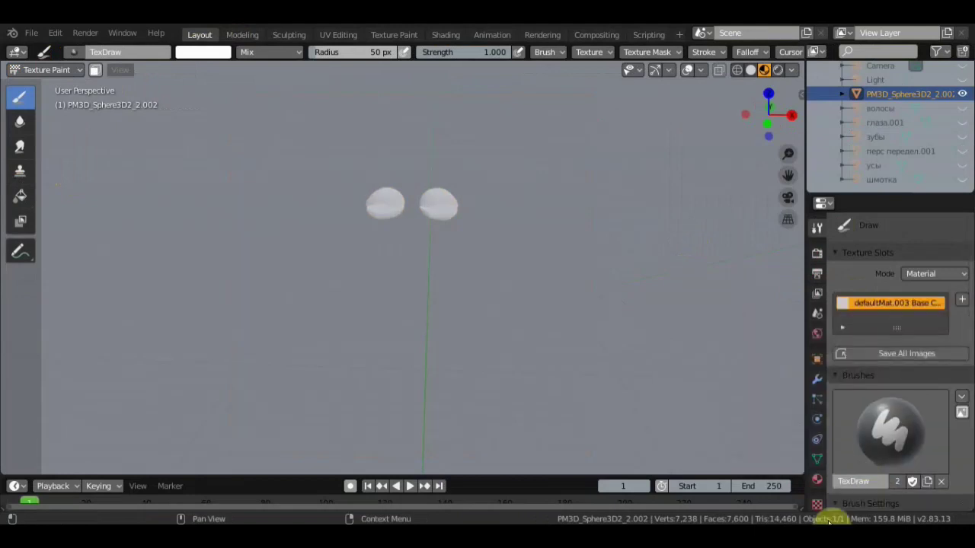
Position the stencil over the spheres and paint skin texture onto the left shell.
left_click(819, 508)
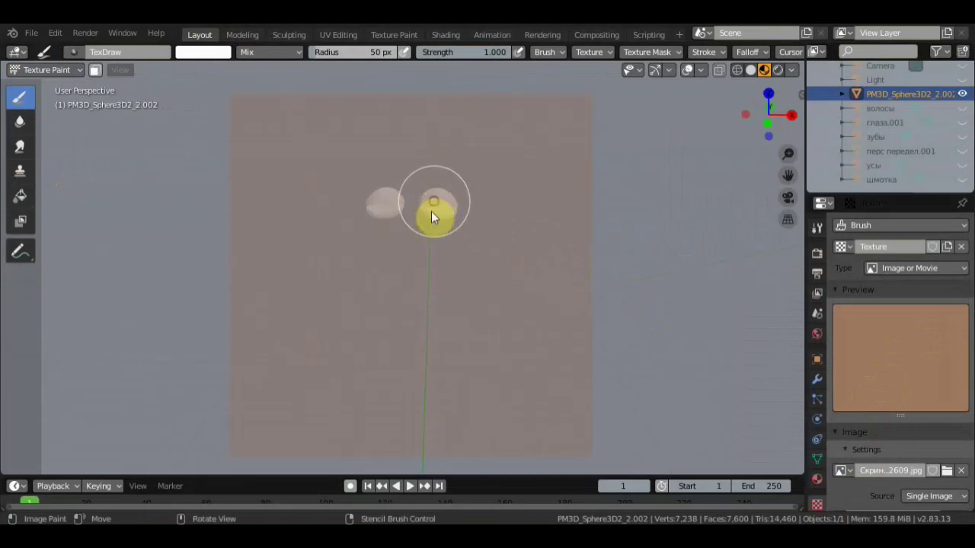
mouse_move(419, 200)
left_mouse_down()
mouse_move(443, 191)
mouse_move(451, 200)
mouse_move(403, 199)
left_mouse_up()
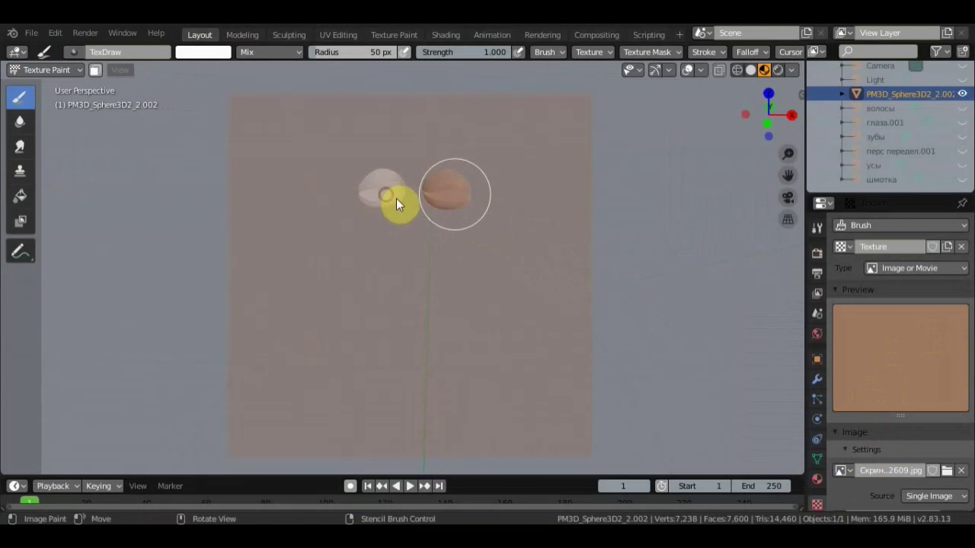
mouse_move(397, 203)
left_mouse_down()
mouse_move(378, 196)
mouse_move(573, 279)
left_mouse_up()
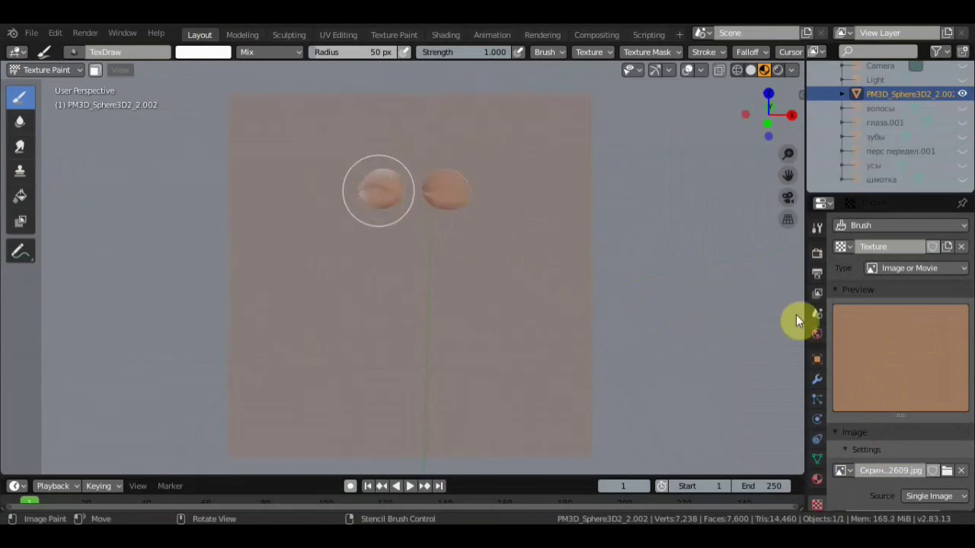
left_click(817, 379)
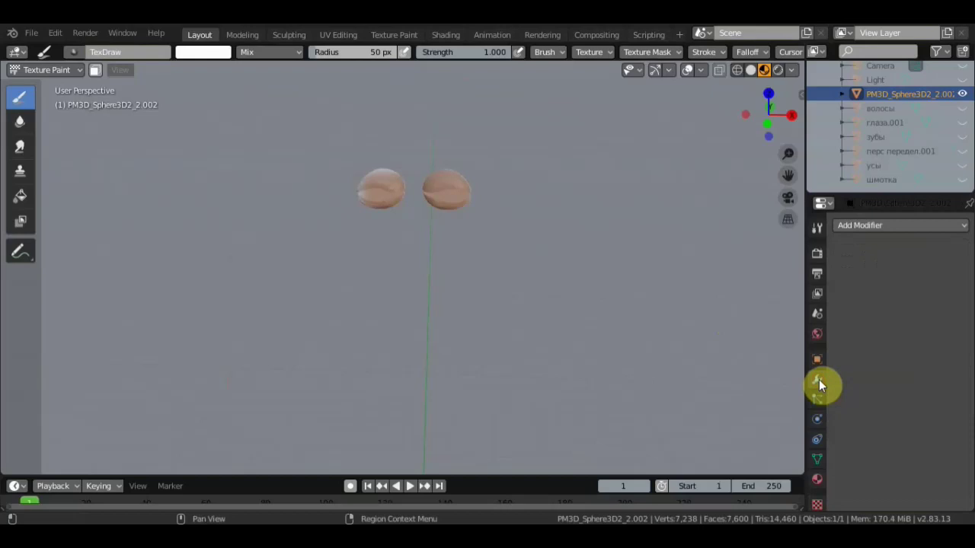
Add a Decimate modifier with ratio about 0.7 and apply it.
left_click(881, 227)
left_click(693, 321)
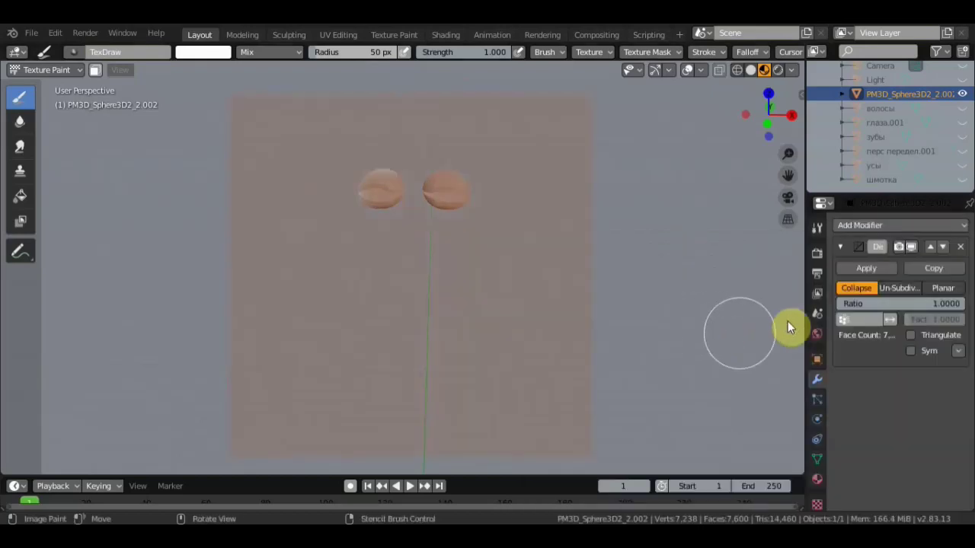
left_click_drag(937, 303, 914, 303)
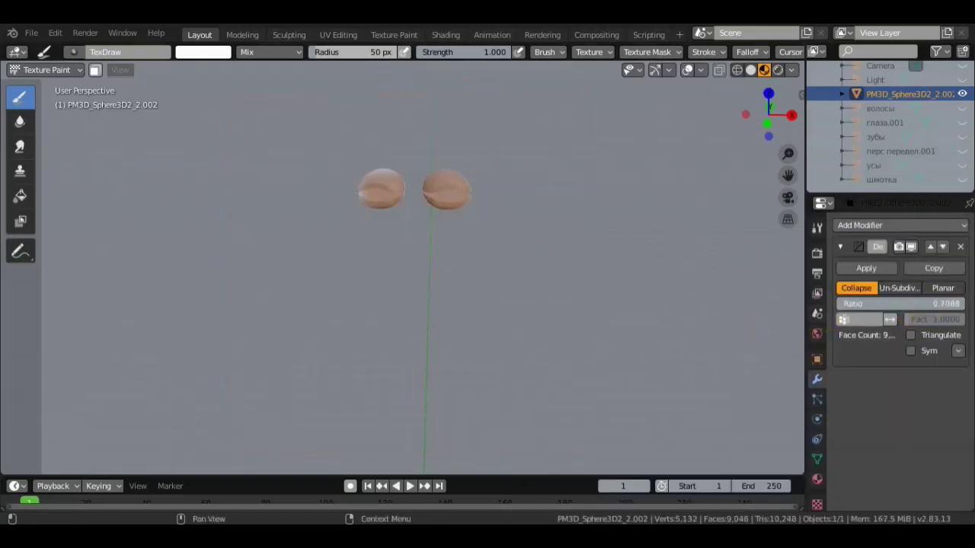
left_click(868, 268)
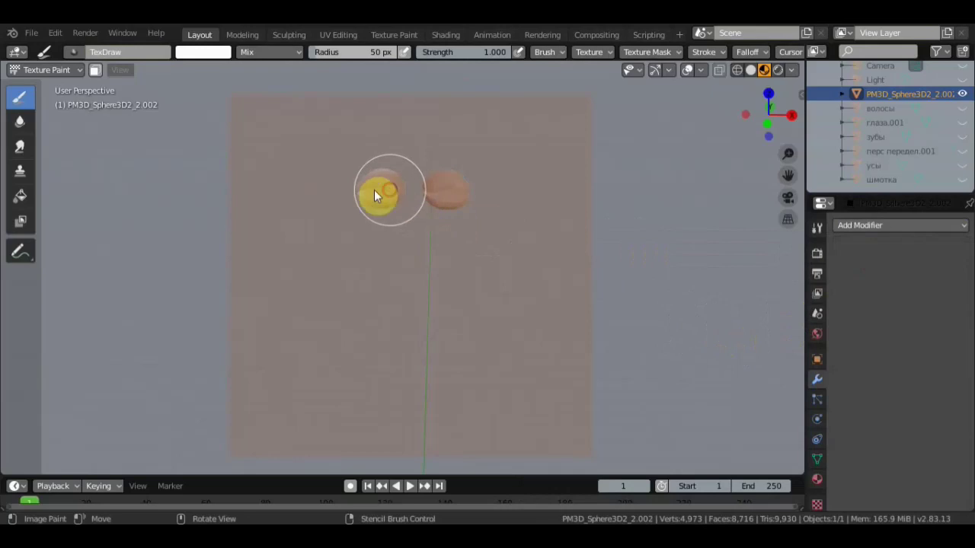
Stencil-paint skin texture onto the left shell and then the second shell.
left_click_drag(377, 185, 427, 184)
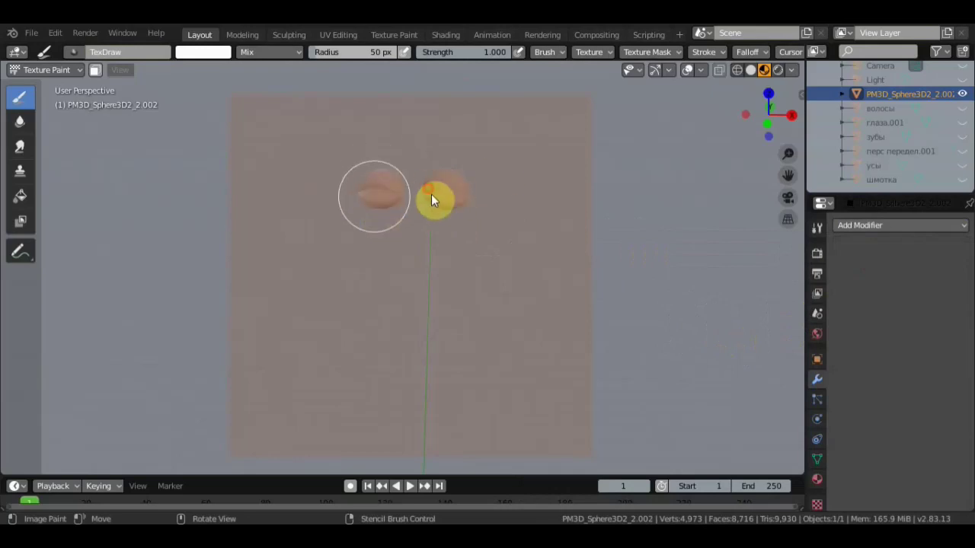
mouse_move(444, 214)
middle_mouse_down()
mouse_move(467, 232)
mouse_move(589, 251)
mouse_move(496, 222)
middle_mouse_up()
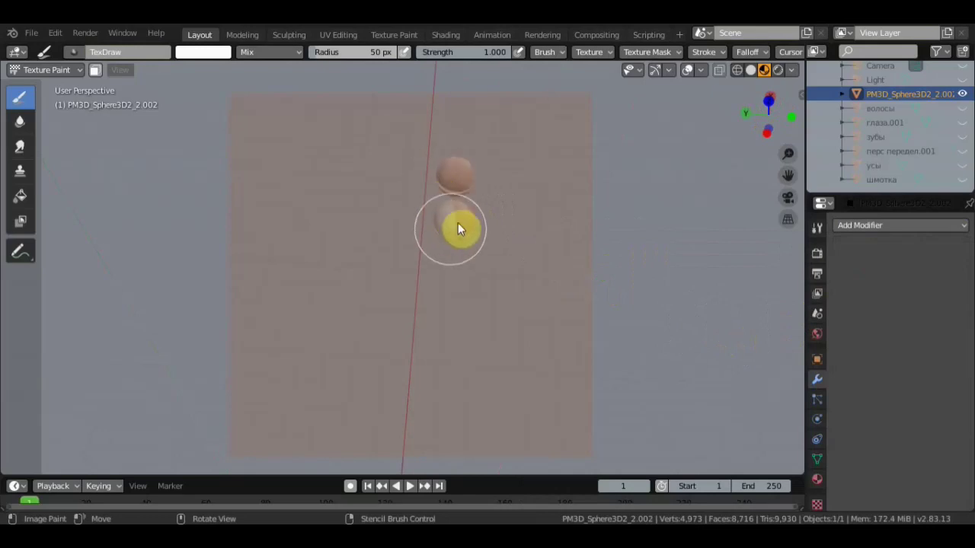
mouse_move(463, 242)
middle_mouse_down()
mouse_move(617, 199)
mouse_move(403, 164)
middle_mouse_up()
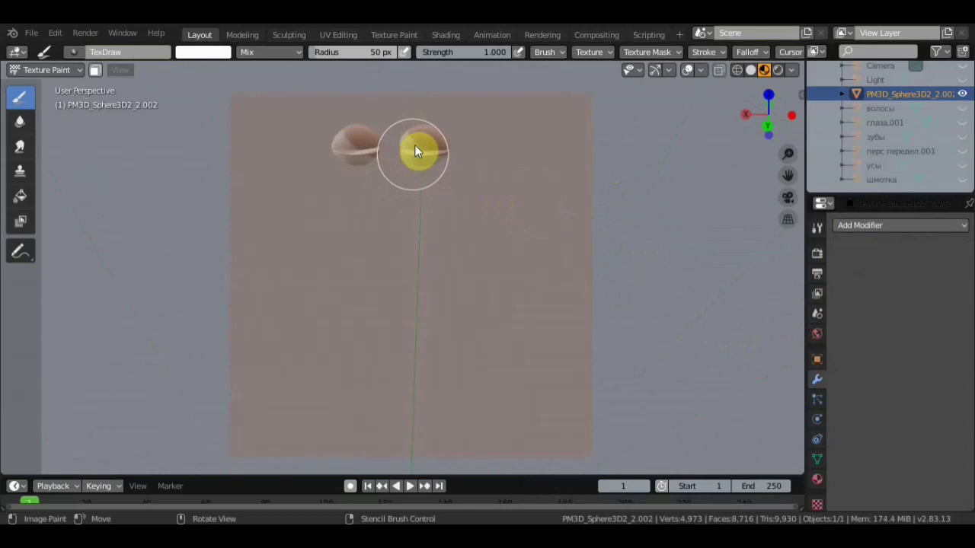
middle_click_drag(410, 153, 411, 158)
mouse_move(411, 159)
left_mouse_down()
mouse_move(428, 179)
mouse_move(367, 169)
left_mouse_up()
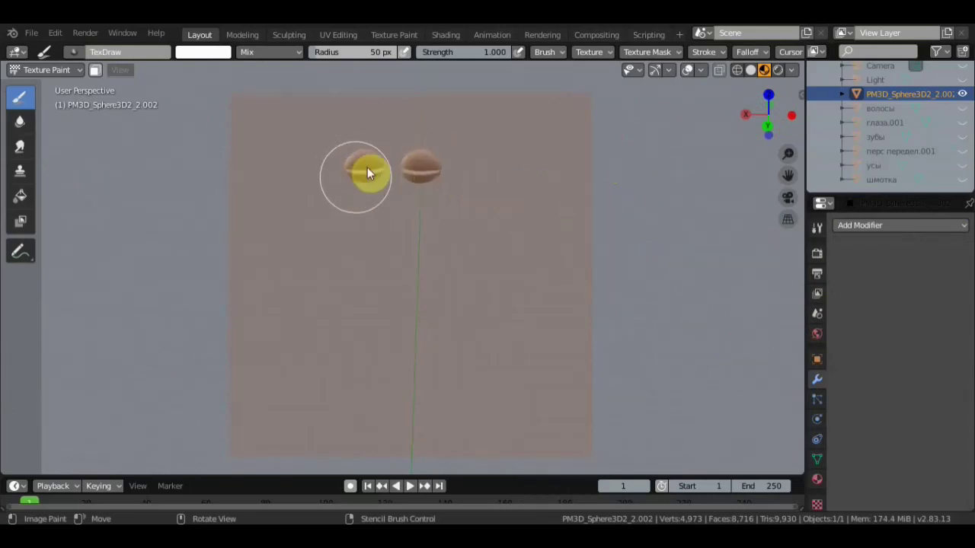
mouse_move(370, 175)
middle_mouse_down()
mouse_move(561, 224)
mouse_move(554, 232)
middle_mouse_up()
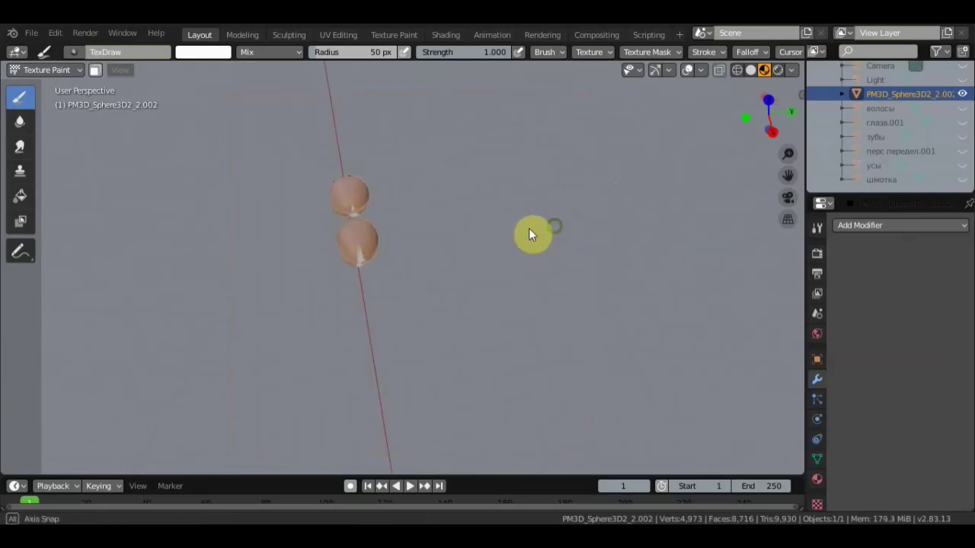
mouse_move(421, 228)
middle_mouse_down()
mouse_move(354, 206)
mouse_move(308, 174)
middle_mouse_up()
Repaint the upper, left and right shells smoothly from several angles.
mouse_move(307, 177)
left_mouse_down()
mouse_move(322, 183)
mouse_move(322, 152)
mouse_move(417, 178)
left_mouse_up()
mouse_move(417, 178)
middle_mouse_down()
mouse_move(481, 166)
mouse_move(369, 152)
middle_mouse_up()
mouse_move(341, 144)
left_mouse_down()
mouse_move(344, 130)
mouse_move(316, 152)
mouse_move(373, 148)
mouse_move(361, 150)
left_mouse_up()
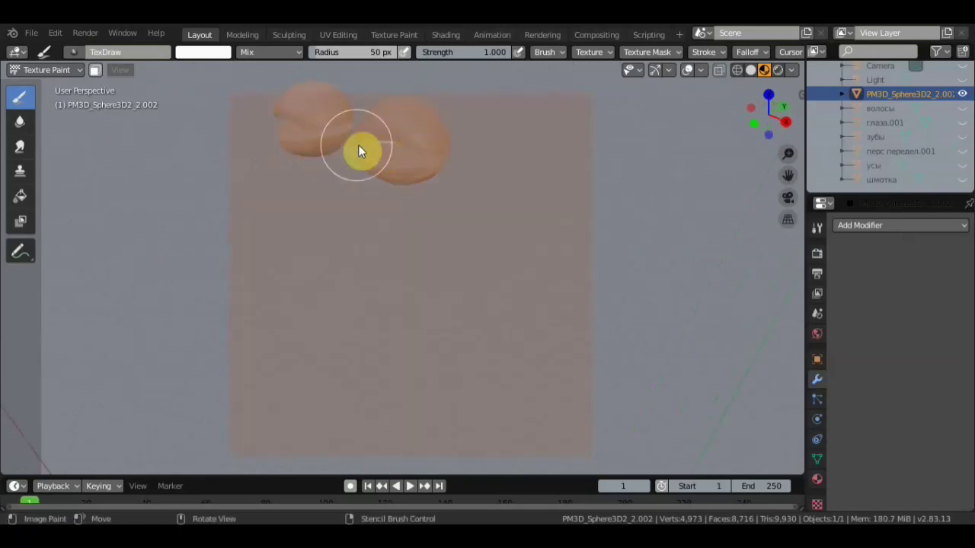
mouse_move(385, 151)
middle_mouse_down()
mouse_move(419, 131)
mouse_move(420, 100)
mouse_move(459, 104)
middle_mouse_up()
mouse_move(460, 104)
left_mouse_down()
mouse_move(481, 124)
mouse_move(318, 128)
left_mouse_up()
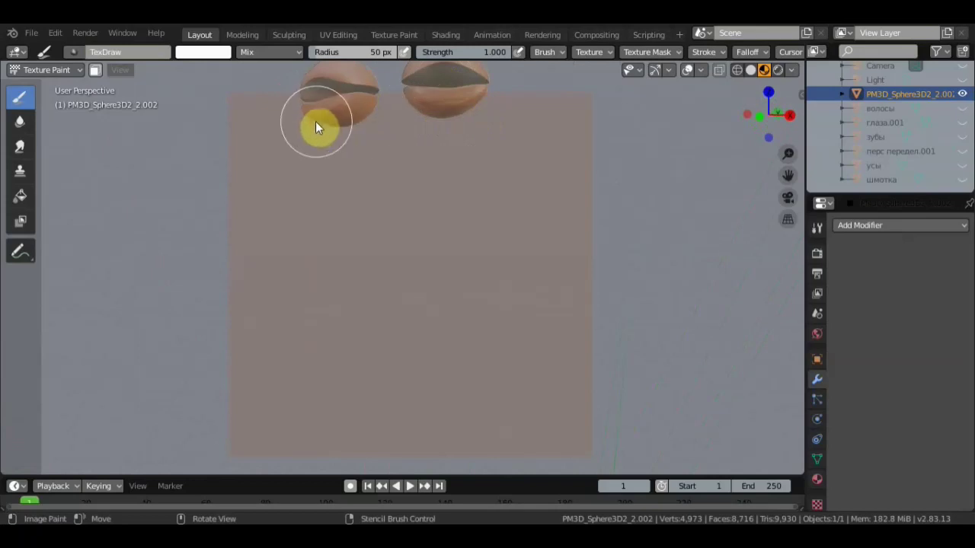
mouse_move(335, 134)
middle_mouse_down()
mouse_move(390, 194)
mouse_move(494, 241)
mouse_move(427, 188)
middle_mouse_up()
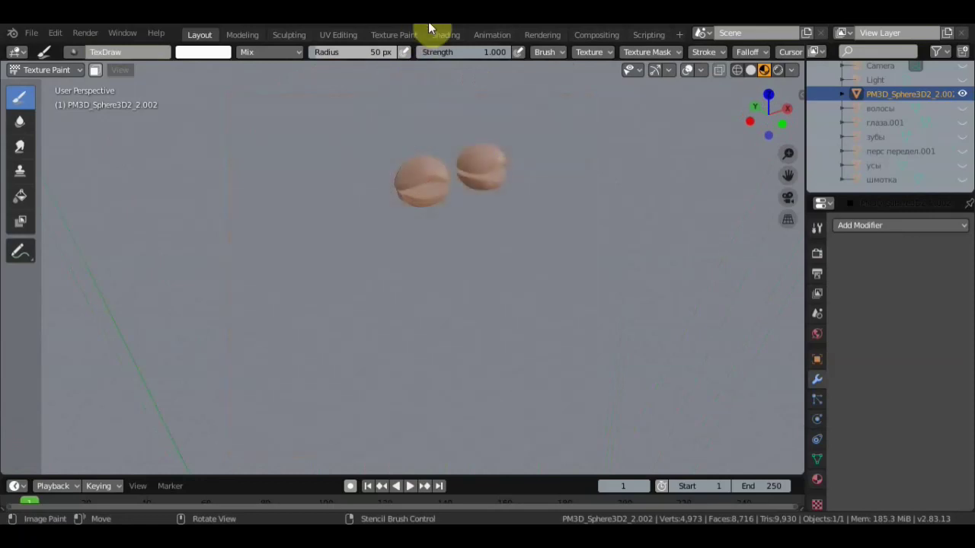
left_click(446, 35)
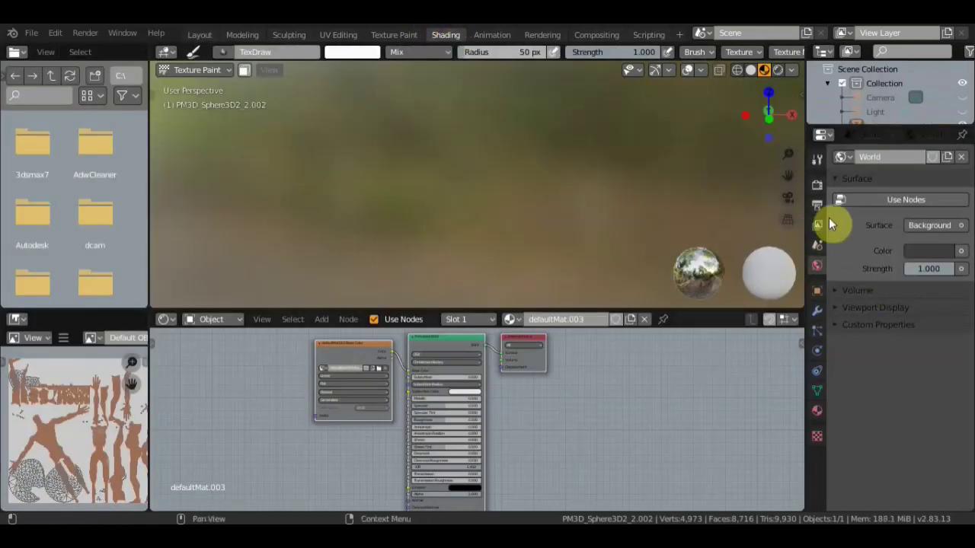
Remove the texture from the paint brush in the Active Tool settings.
left_click(816, 158)
scroll(869, 427, "down", 3)
scroll(875, 428, "down", 3)
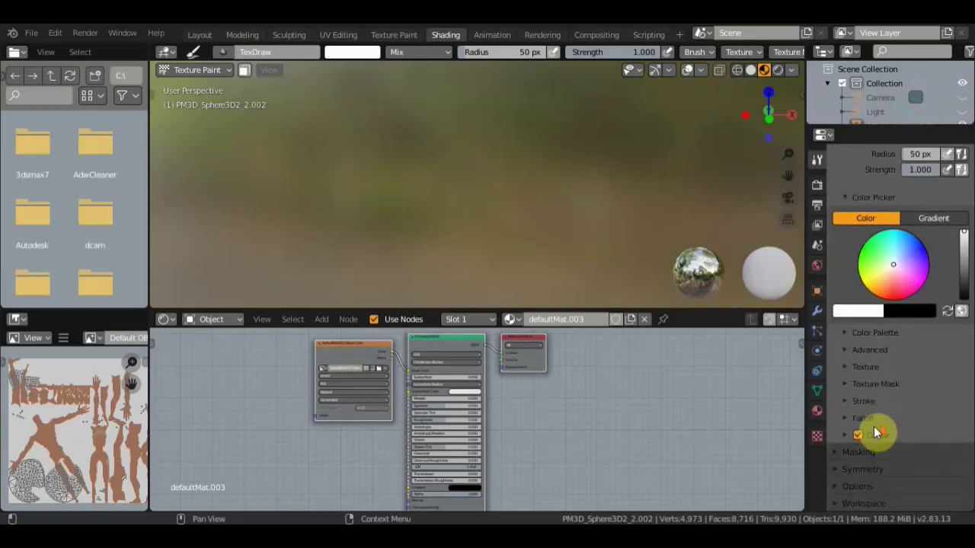
left_click(855, 367)
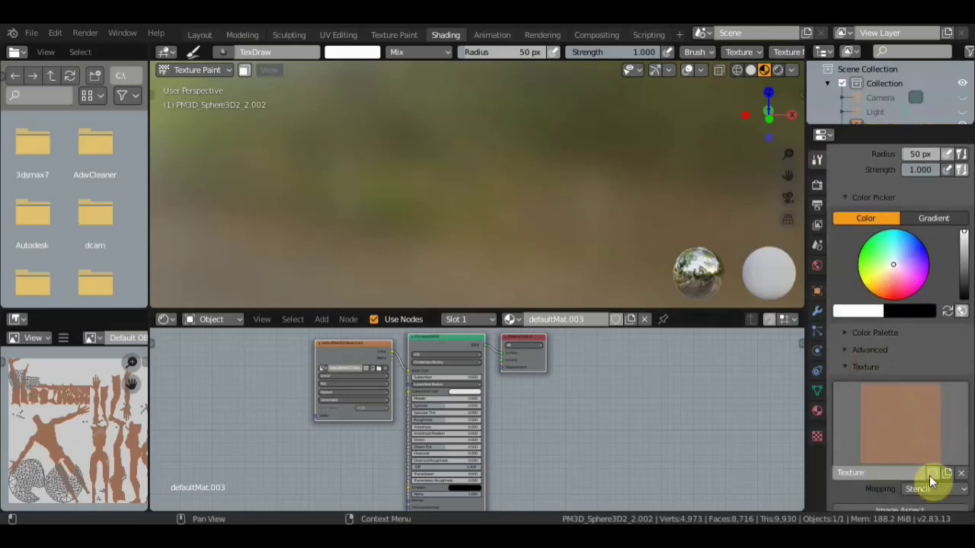
left_click(962, 472)
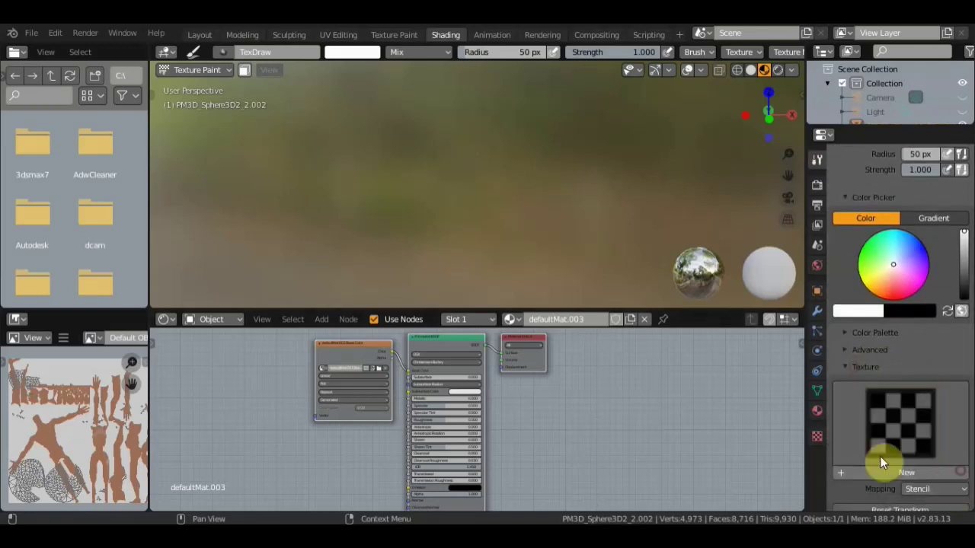
Display the defaultMat.003 Base Color image in the image editor, then return to Layout.
left_click(101, 339)
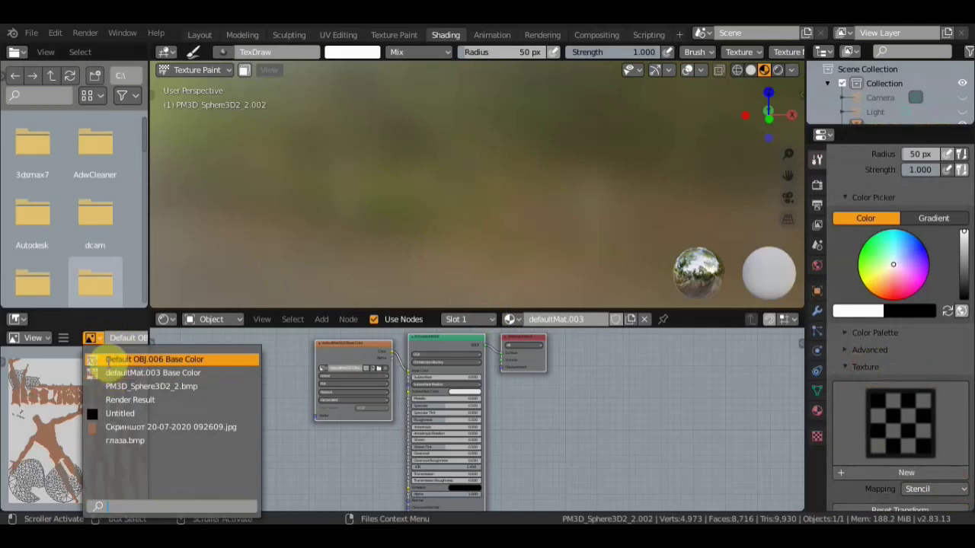
left_click(106, 359)
left_click(91, 338)
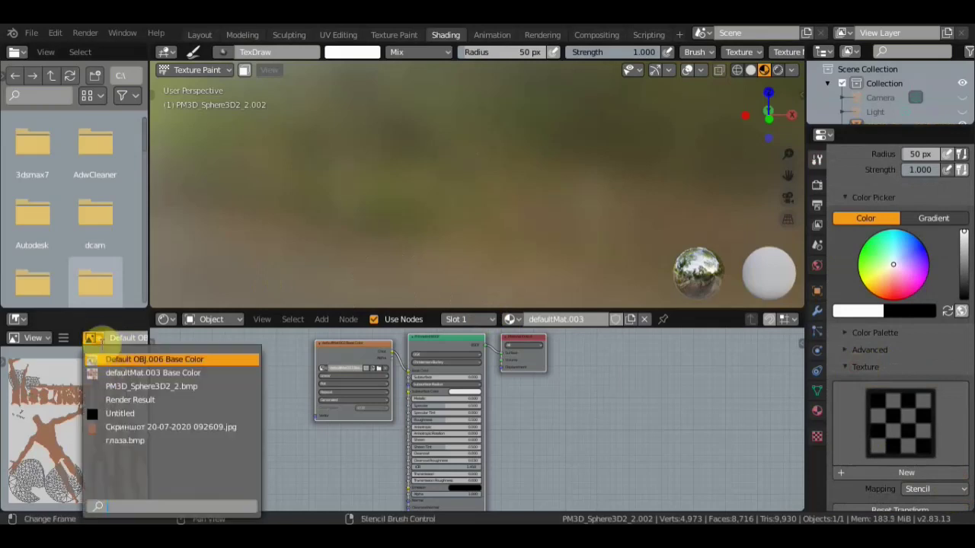
left_click(110, 372)
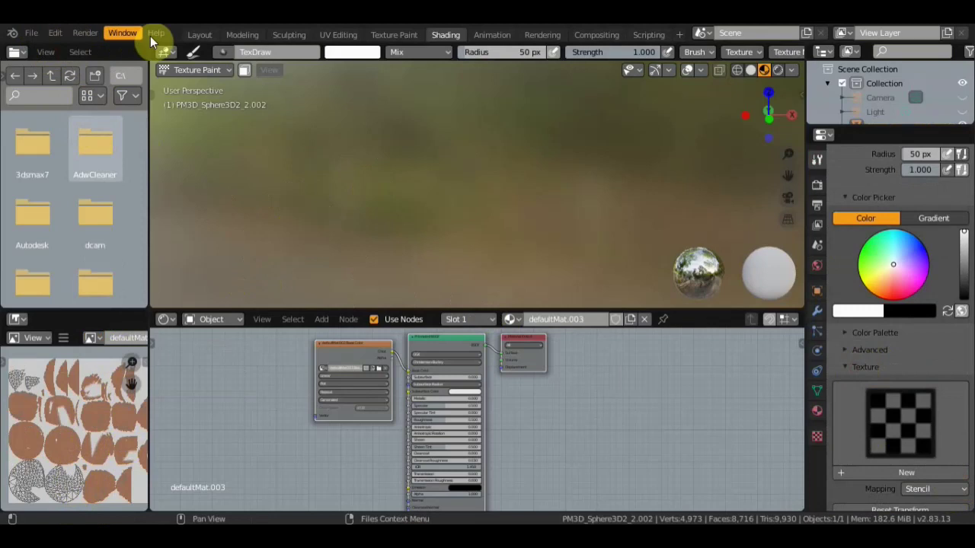
left_click(204, 34)
mouse_move(366, 179)
middle_mouse_down()
mouse_move(492, 121)
mouse_move(497, 86)
middle_mouse_up()
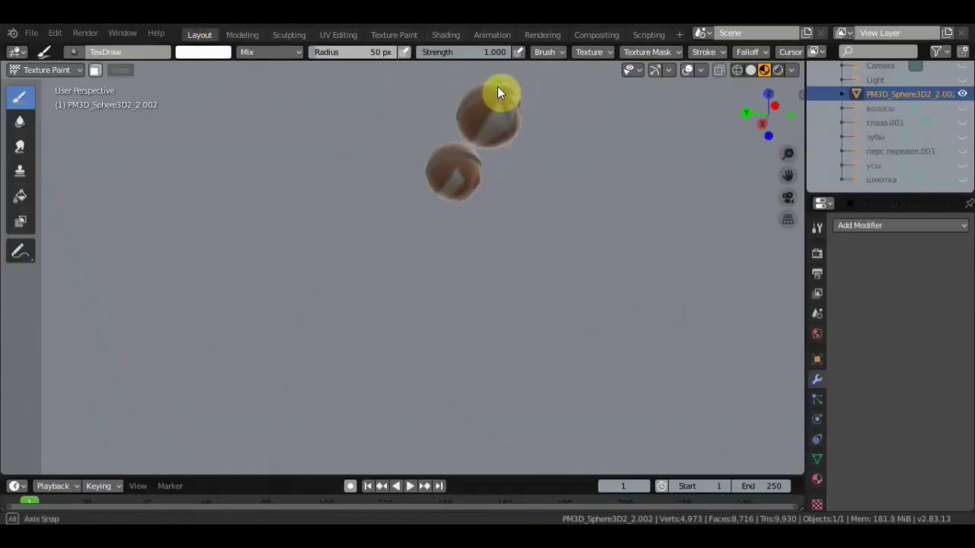
Create brush texture Texture.001 loaded with the screenshot image from the desktop.
left_click(820, 504)
left_click(907, 246)
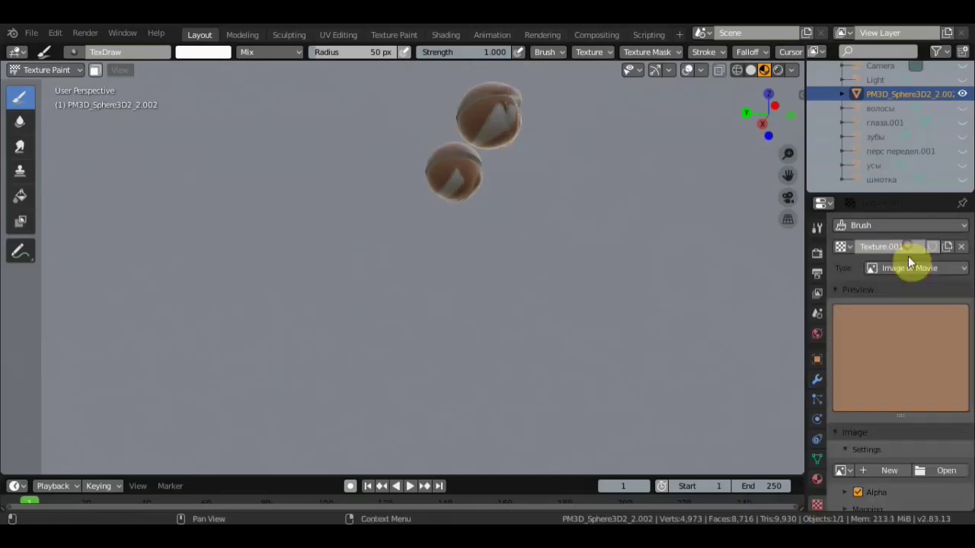
left_click(936, 470)
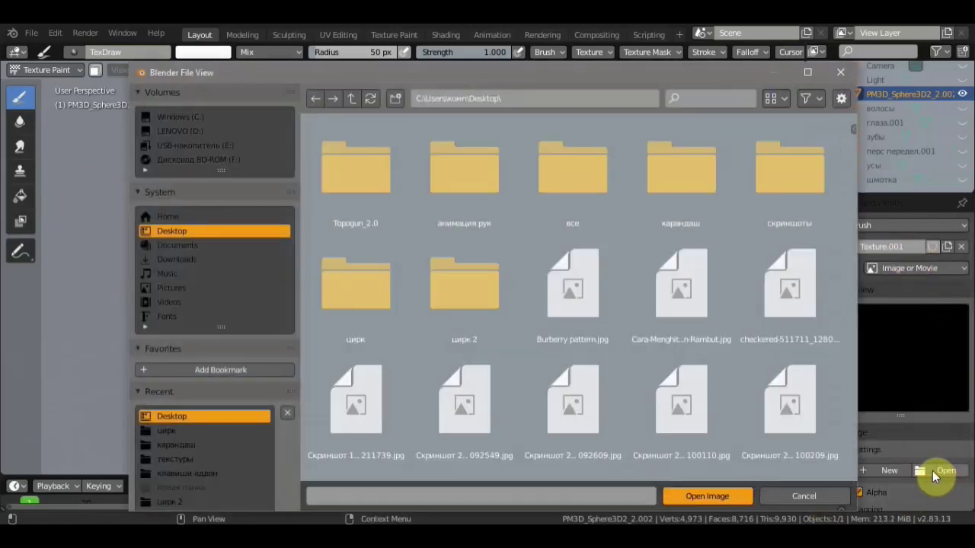
left_click(582, 403)
left_click(727, 495)
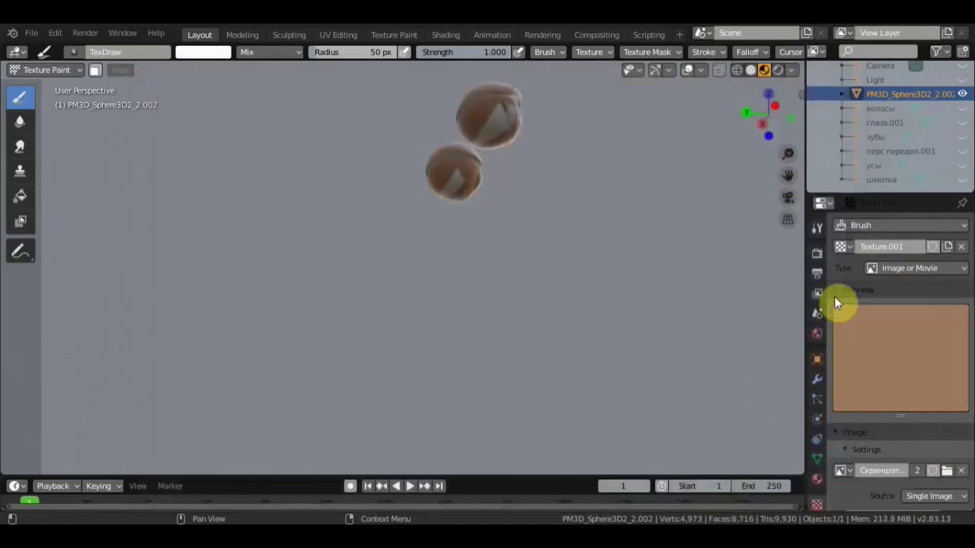
Paint both spheres with the new stencil texture.
left_click_drag(515, 119, 445, 190)
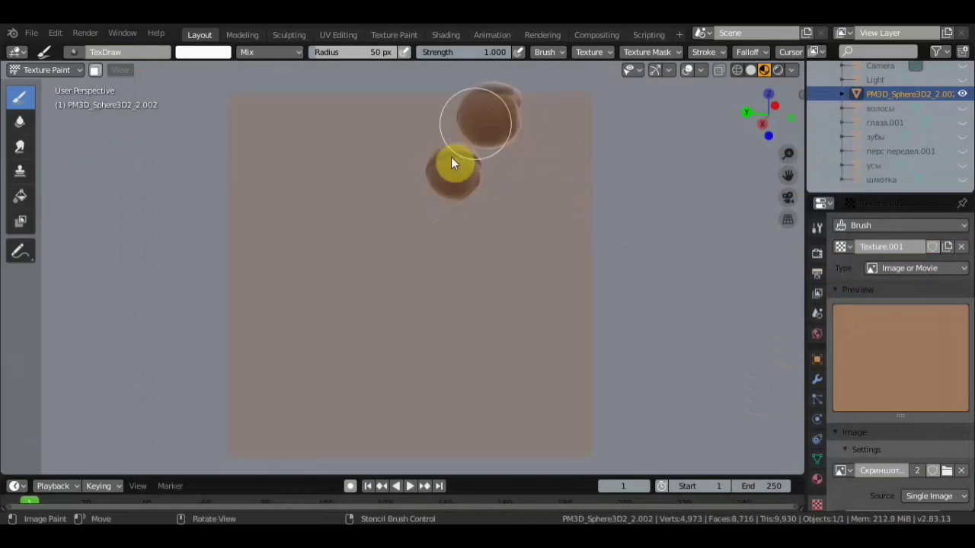
left_click_drag(502, 150, 464, 189)
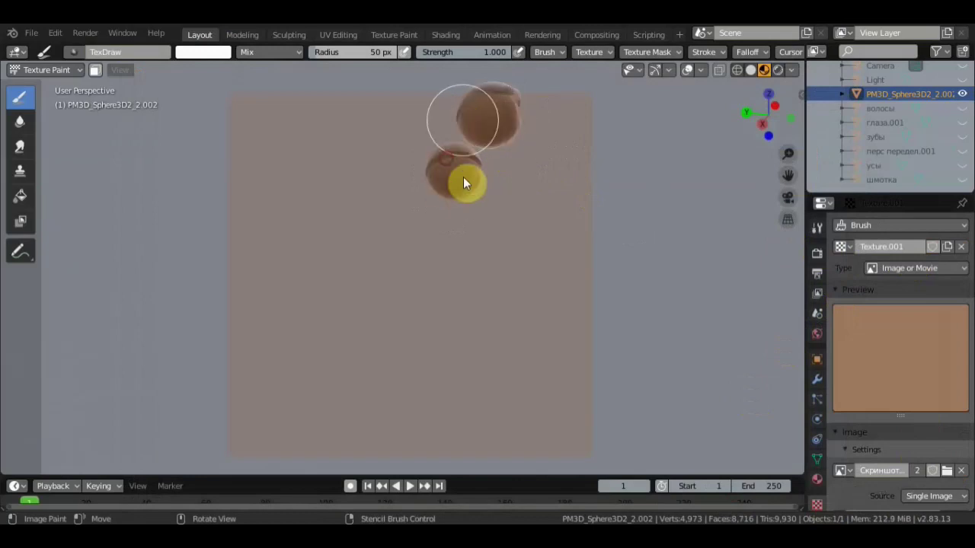
mouse_move(464, 190)
middle_mouse_down()
mouse_move(494, 285)
mouse_move(488, 198)
middle_mouse_up()
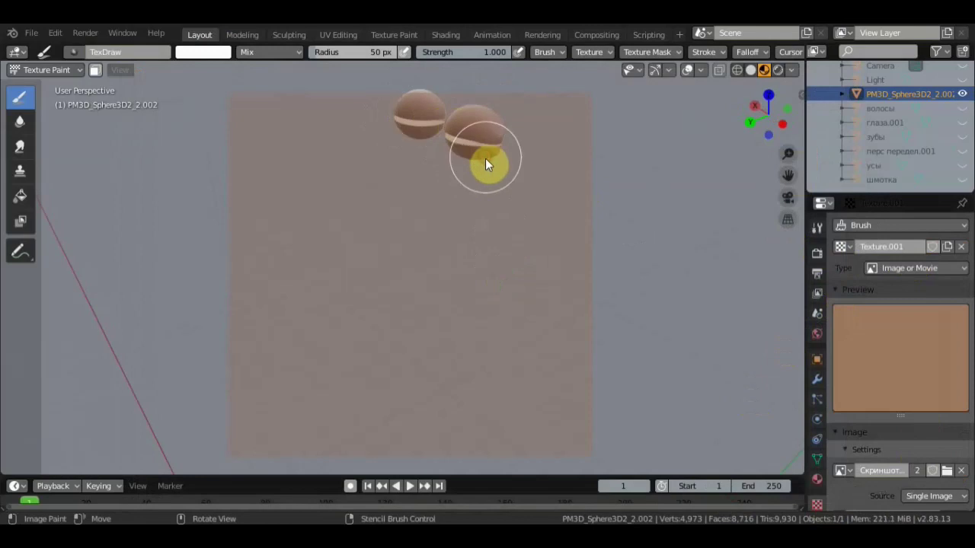
mouse_move(488, 183)
middle_mouse_down()
mouse_move(749, 181)
mouse_move(526, 189)
middle_mouse_up()
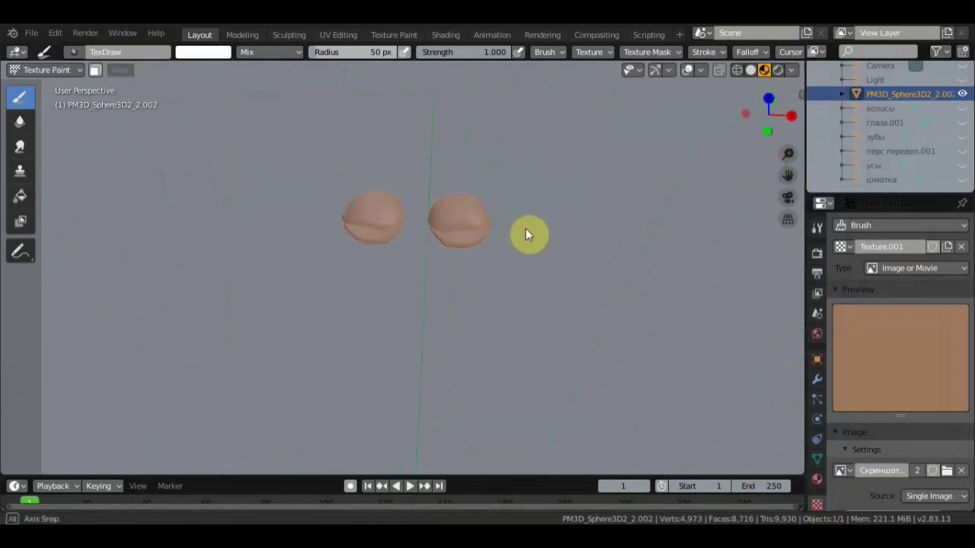
Paint the stencil texture across both eyelid wedges.
scroll(525, 181, "up", 3)
scroll(499, 177, "up", 1)
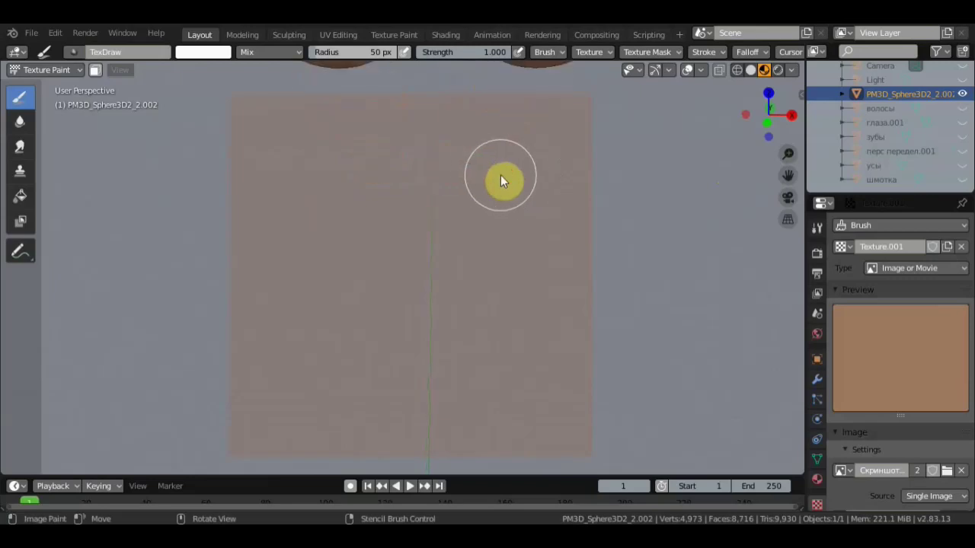
mouse_move(502, 181)
middle_mouse_down()
mouse_move(515, 231)
mouse_move(510, 266)
mouse_move(503, 217)
mouse_move(516, 162)
mouse_move(474, 133)
mouse_move(474, 119)
mouse_move(564, 141)
middle_mouse_up()
mouse_move(563, 141)
left_mouse_down()
mouse_move(252, 144)
mouse_move(275, 159)
mouse_move(252, 147)
mouse_move(444, 153)
mouse_move(531, 142)
left_mouse_up()
left_click(339, 35)
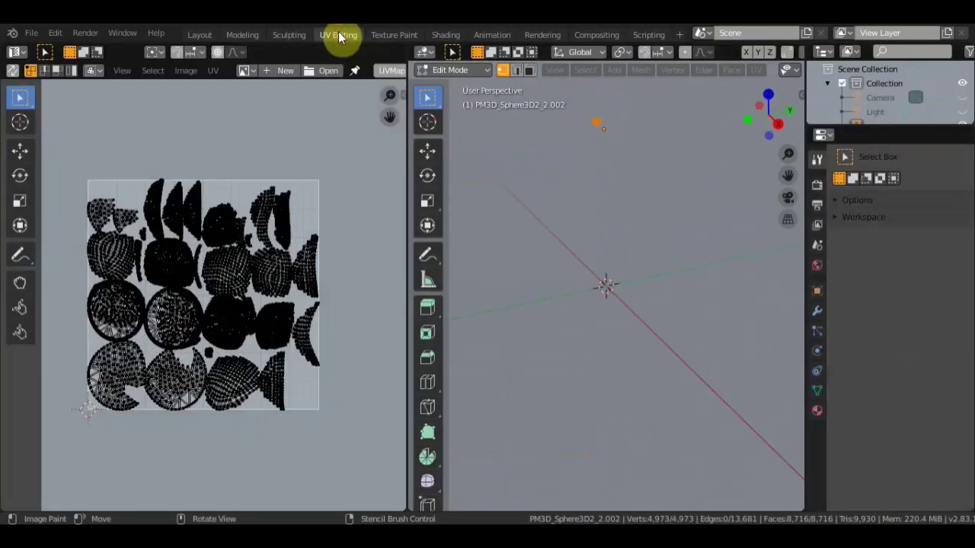
Return to the Layout workspace and put the eyelids back in Texture Paint mode.
left_click(444, 35)
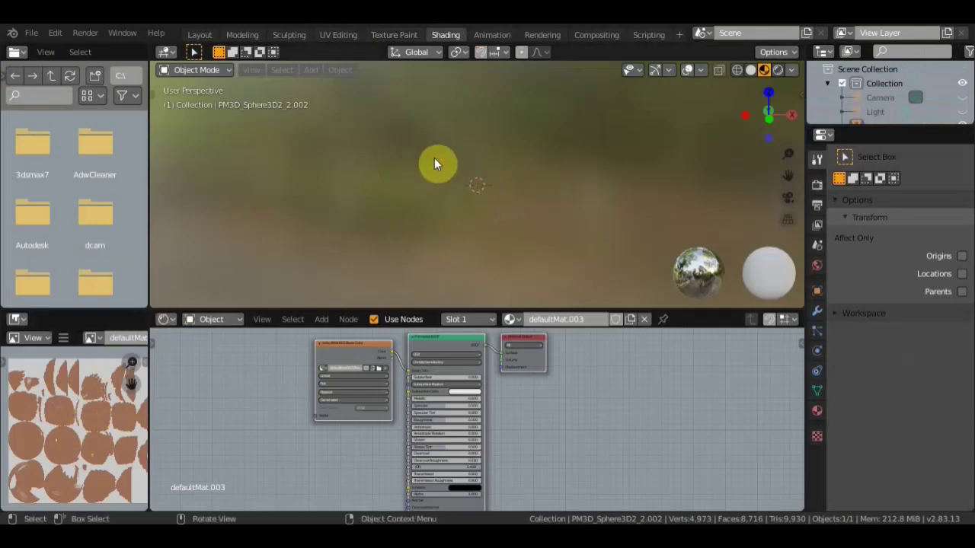
left_click(198, 35)
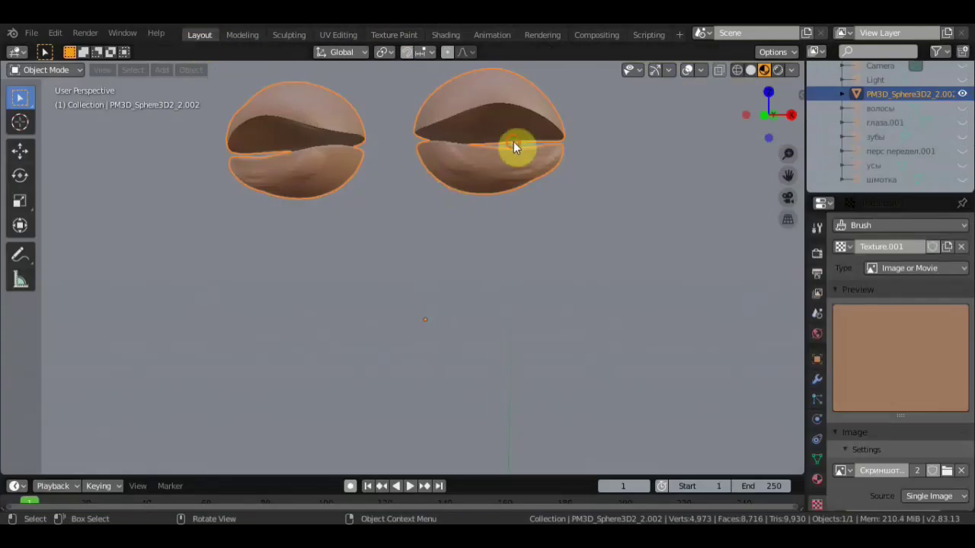
middle_click_drag(517, 164, 280, 120)
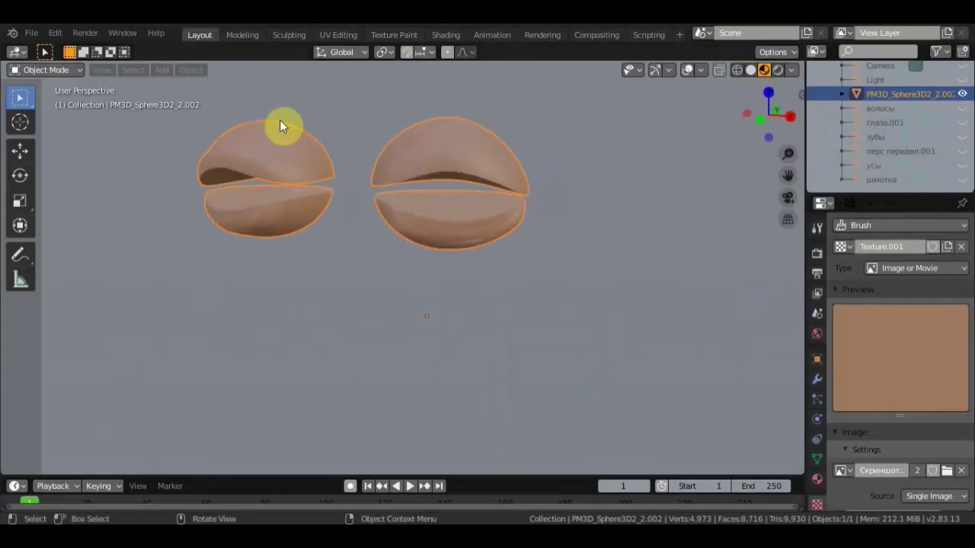
left_click(63, 73)
left_click(73, 163)
middle_click_drag(352, 219, 358, 245)
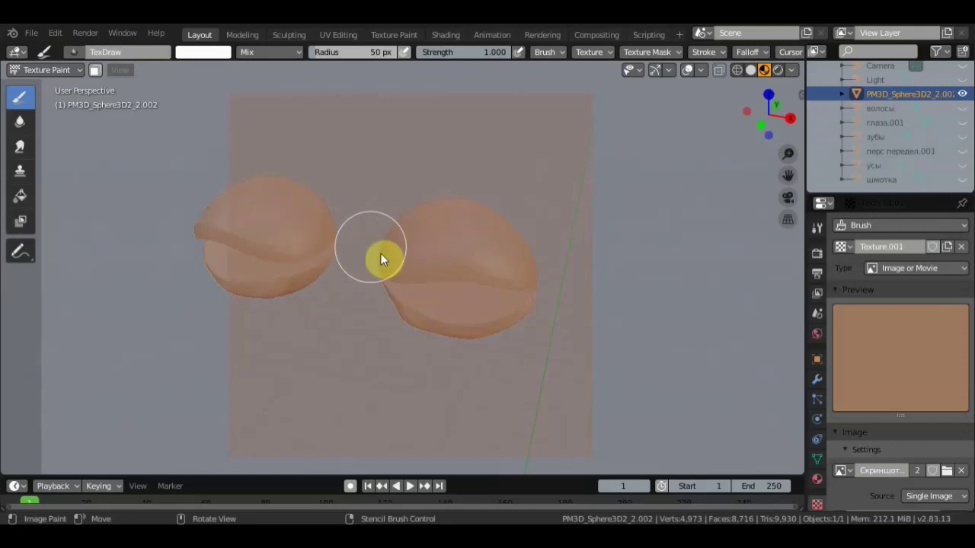
Clear the stencil texture from the brush in Active Tool settings, then select the hair object волосы.
right_click(215, 250, "shift")
mouse_move(300, 268)
middle_mouse_down()
mouse_move(530, 293)
mouse_move(602, 266)
middle_mouse_up()
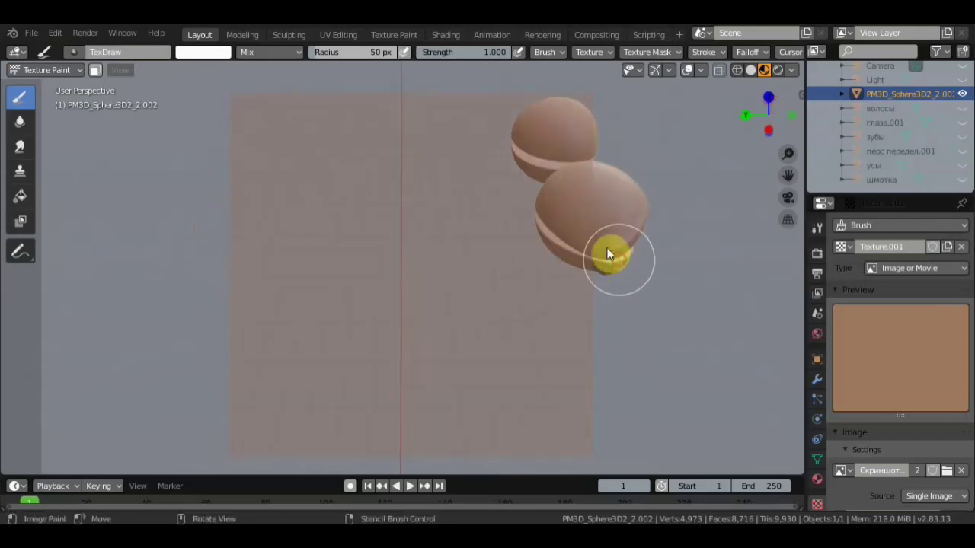
mouse_move(547, 123)
middle_mouse_down()
mouse_move(562, 161)
mouse_move(531, 171)
mouse_move(633, 152)
middle_mouse_up()
left_click(818, 228)
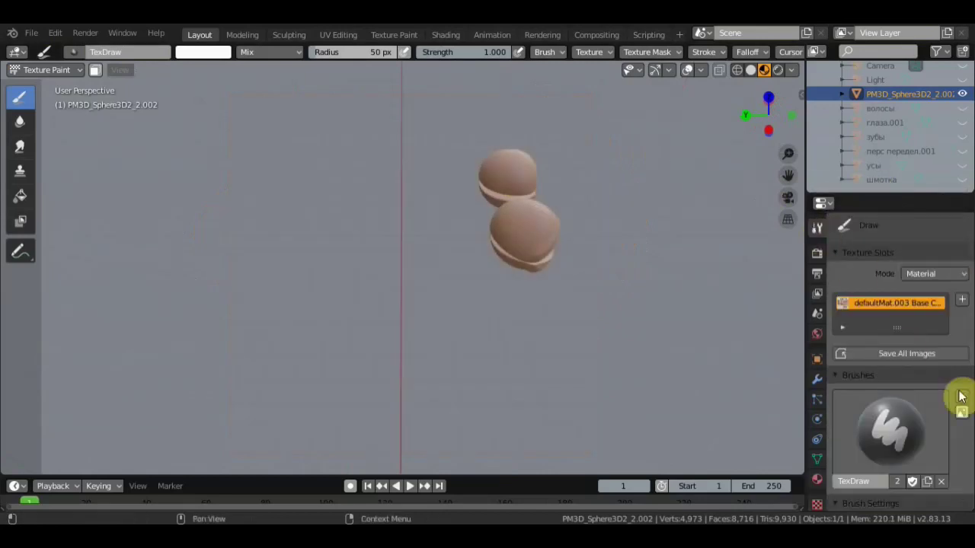
scroll(941, 422, "down", 5)
scroll(941, 421, "down", 4)
scroll(948, 427, "down", 3)
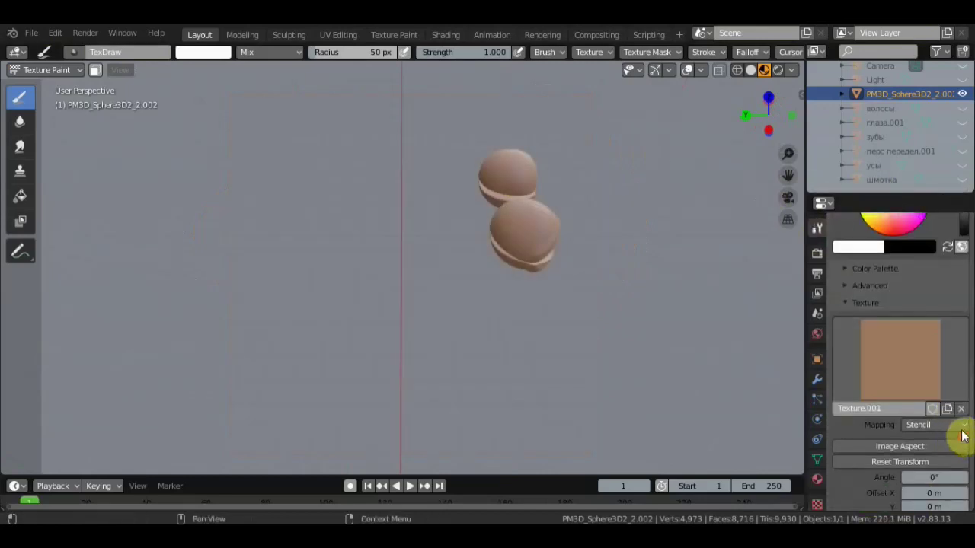
scroll(567, 274, "up", 3)
middle_click_drag(561, 272, 413, 233)
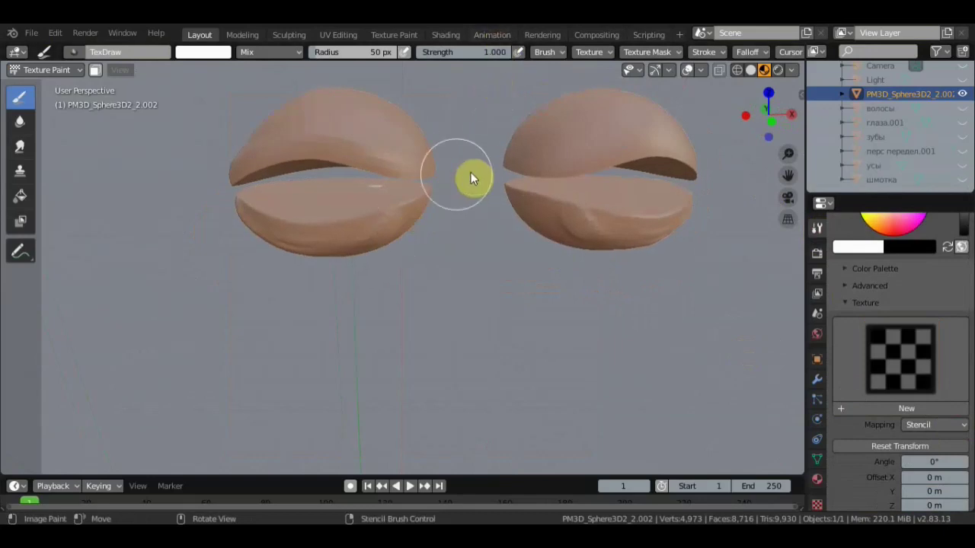
left_click(942, 109)
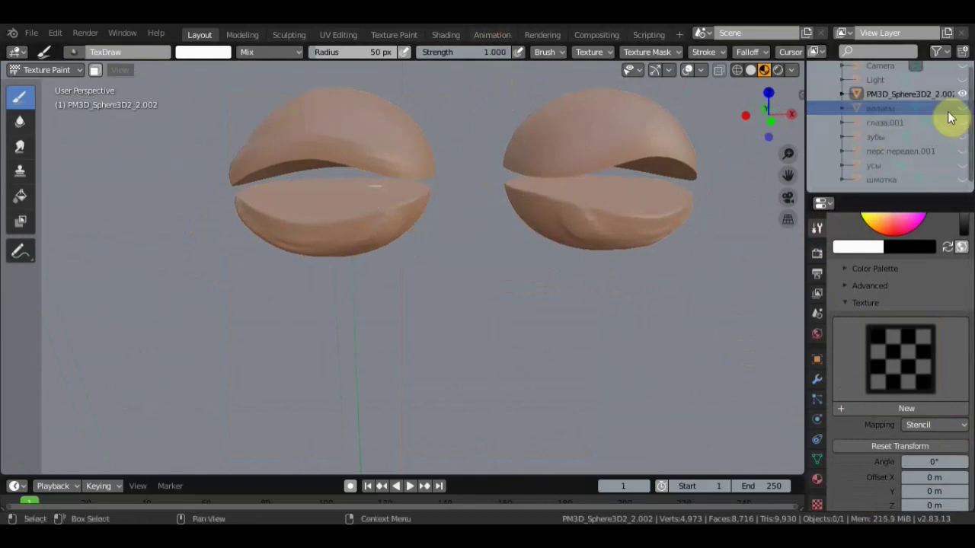
Unhide волосы, глаза.001, зубы, перс передел.001, усы and шмотка in the outliner.
left_click(962, 108)
scroll(513, 220, "down", 5)
scroll(513, 219, "down", 3)
middle_click_drag(538, 229, 591, 231)
left_click(962, 123)
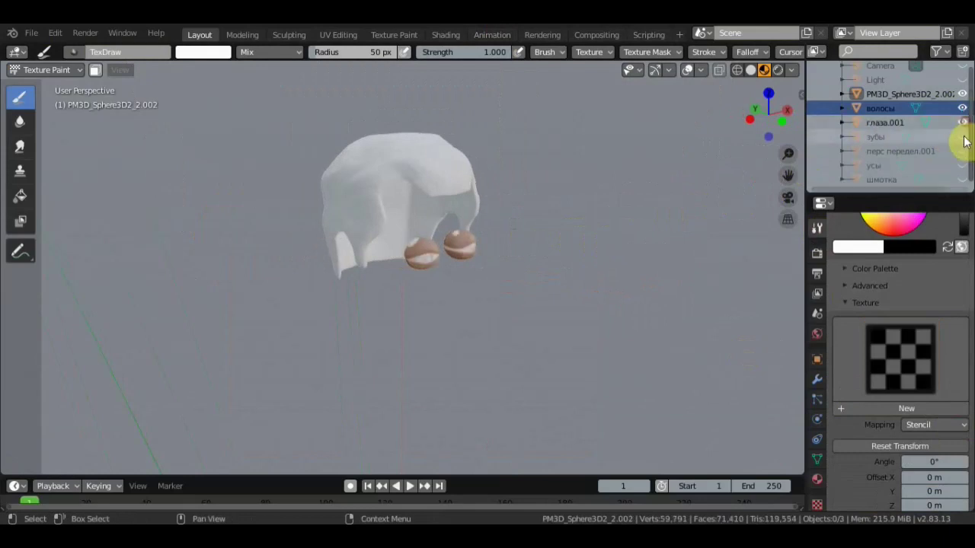
left_click(962, 137)
left_click(962, 151)
left_click(962, 165)
left_click(962, 180)
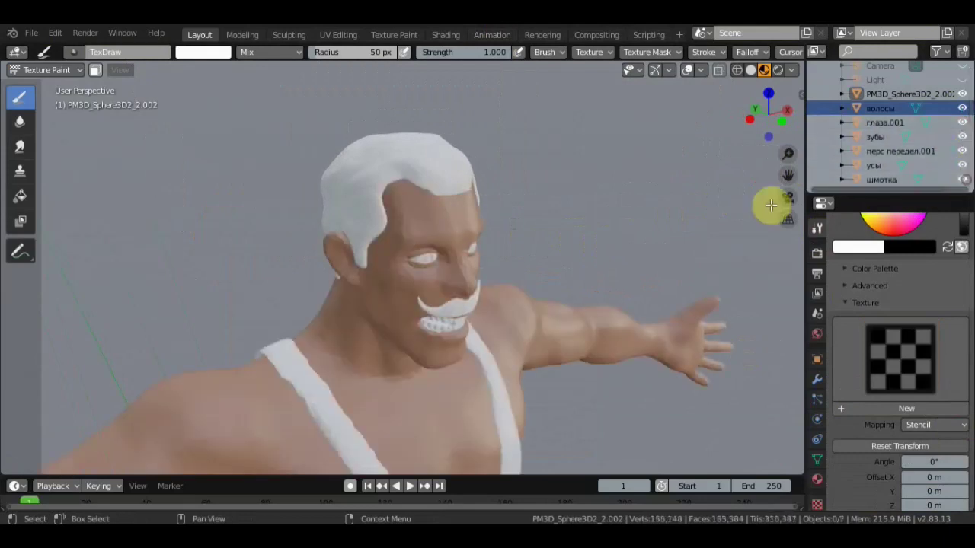
mouse_move(632, 236)
middle_mouse_down()
mouse_move(584, 211)
mouse_move(645, 259)
middle_mouse_up()
Switch to Object Mode, select the hair and bring it into the UV Editing workspace.
left_click(76, 70)
left_click(68, 87)
left_click(356, 181)
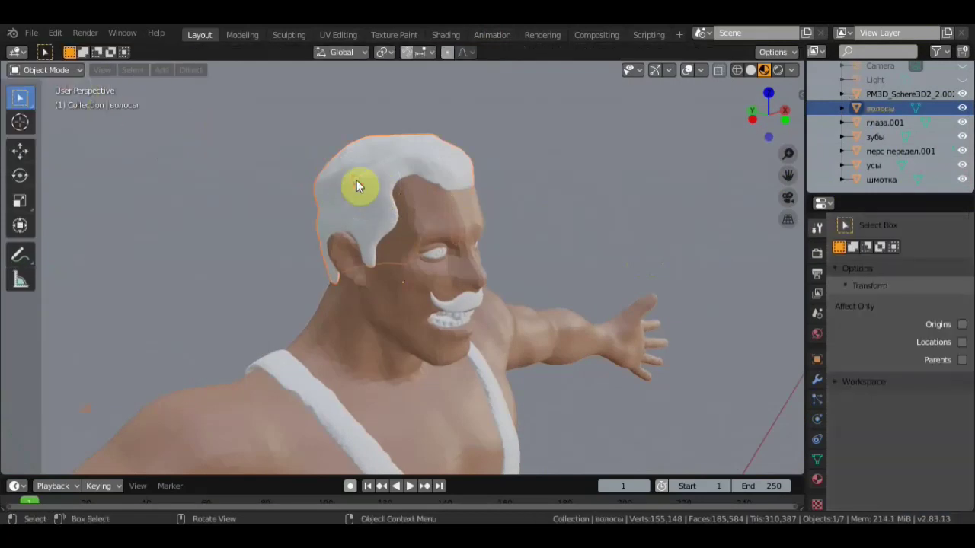
left_click(346, 35)
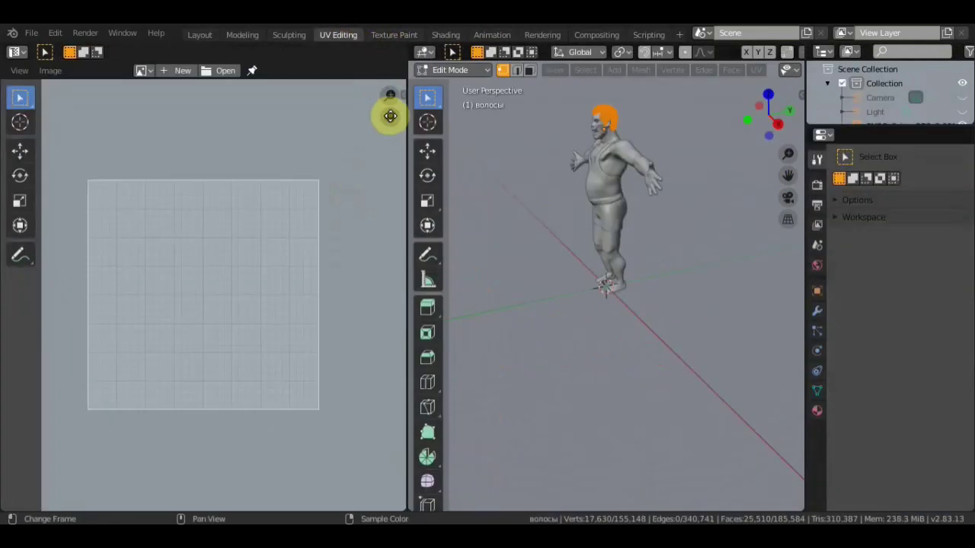
Create a new 1024 px black image and Smart UV Project the hair mesh.
left_click(192, 70)
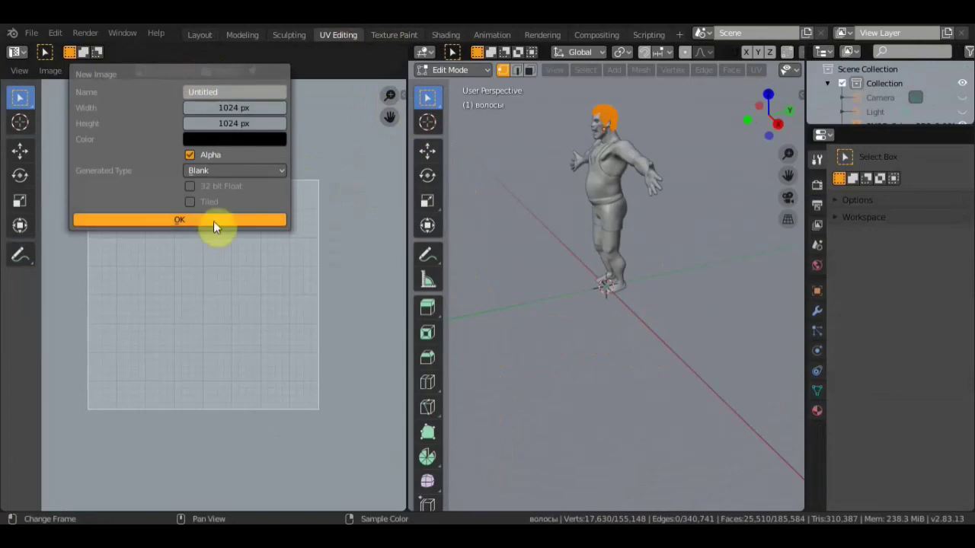
left_click(213, 221)
left_click(755, 69)
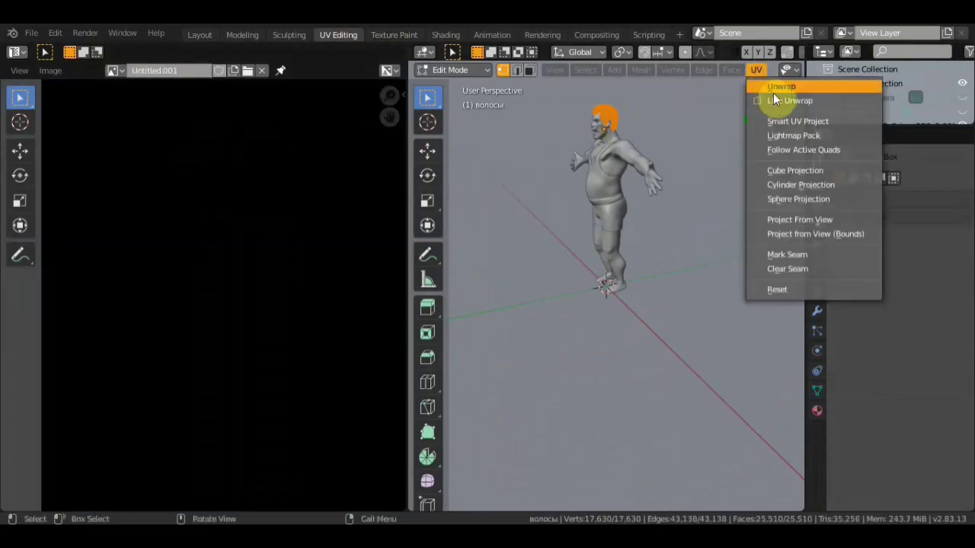
left_click(799, 122)
left_click(827, 237)
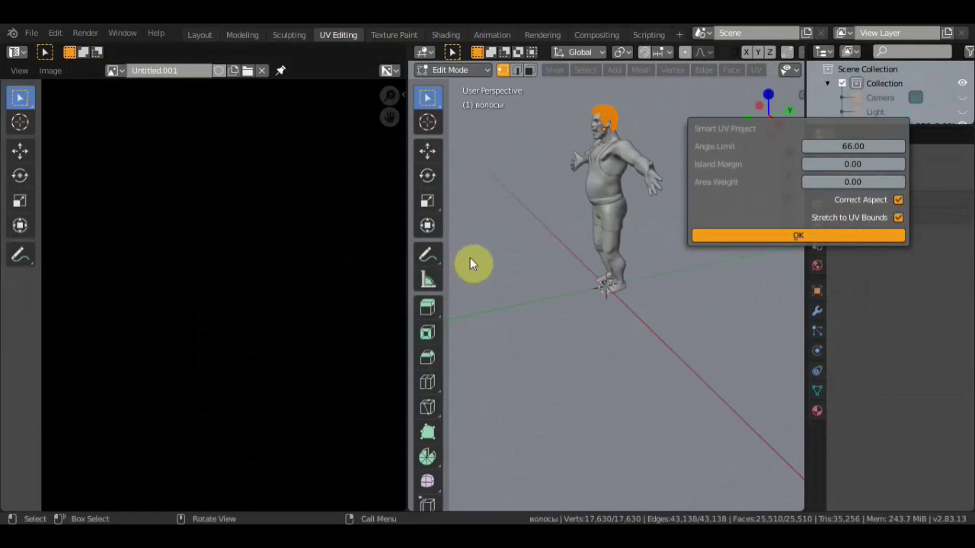
Set the hair material's Base Color to an image texture using the dark straight-hair image.
scroll(327, 282, "down", 4)
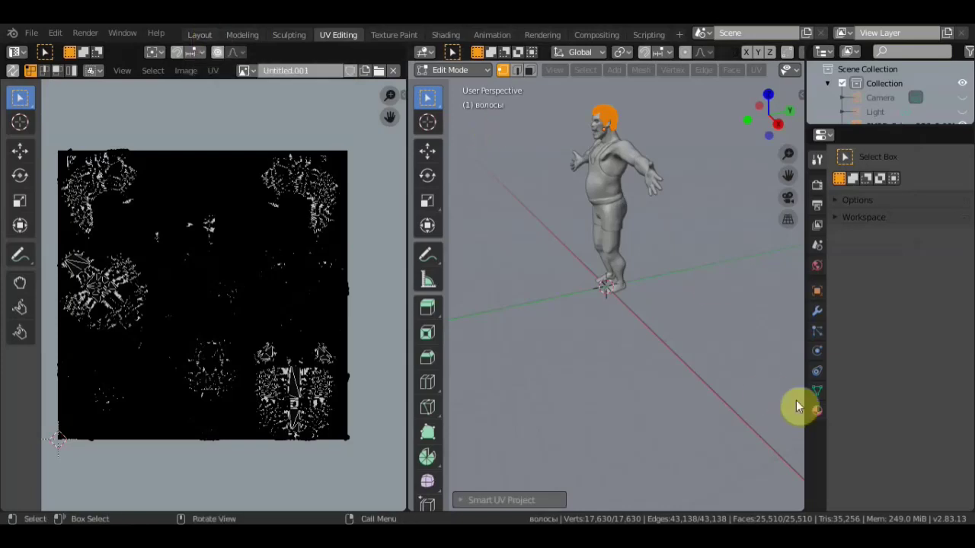
left_click(817, 412)
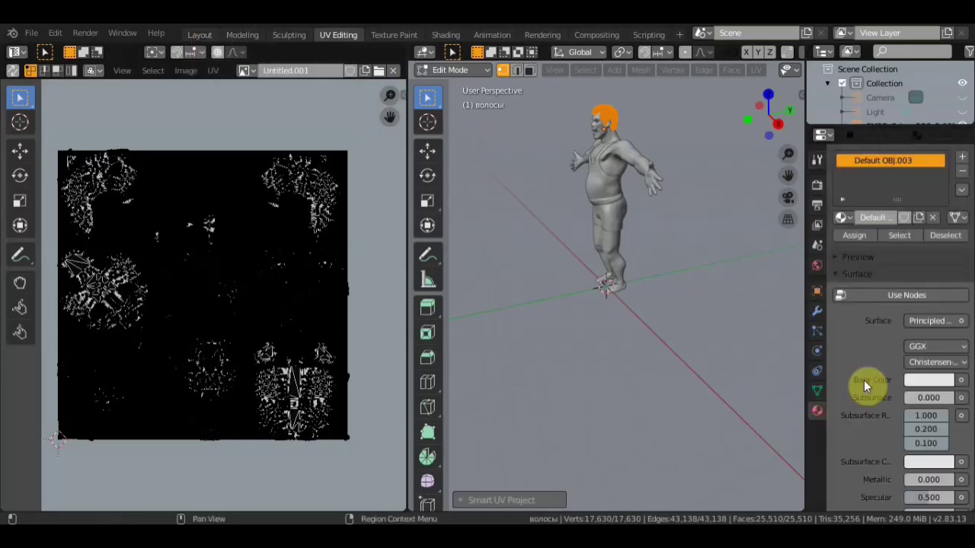
left_click(962, 381)
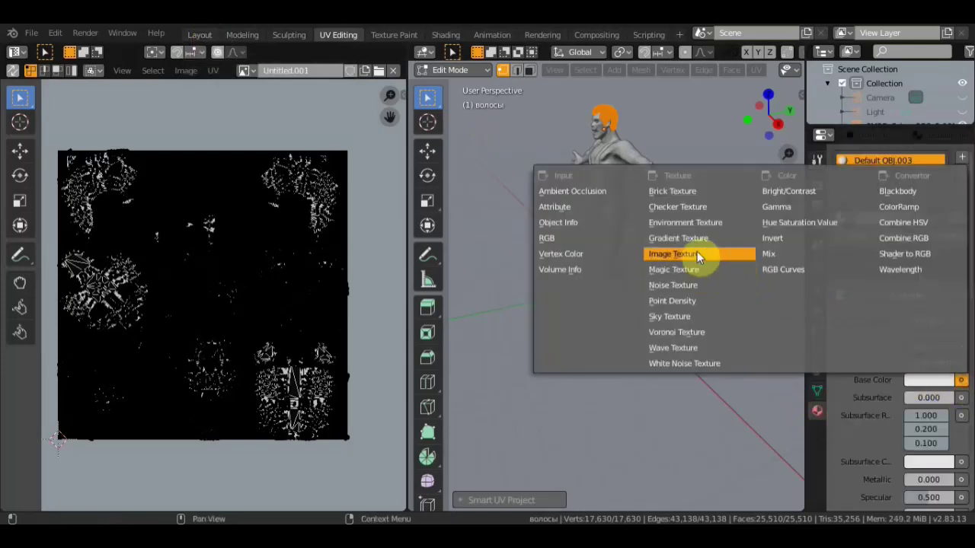
left_click(697, 254)
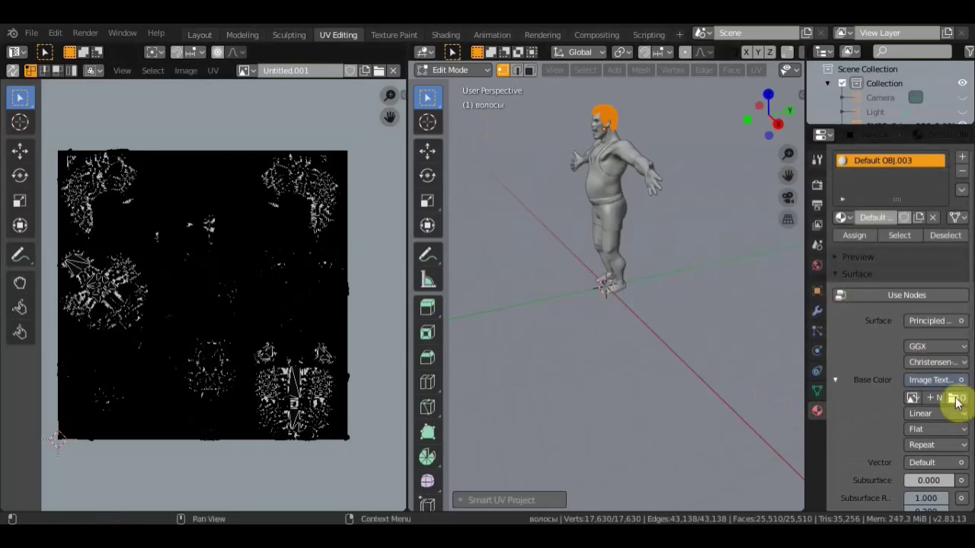
left_click(957, 398)
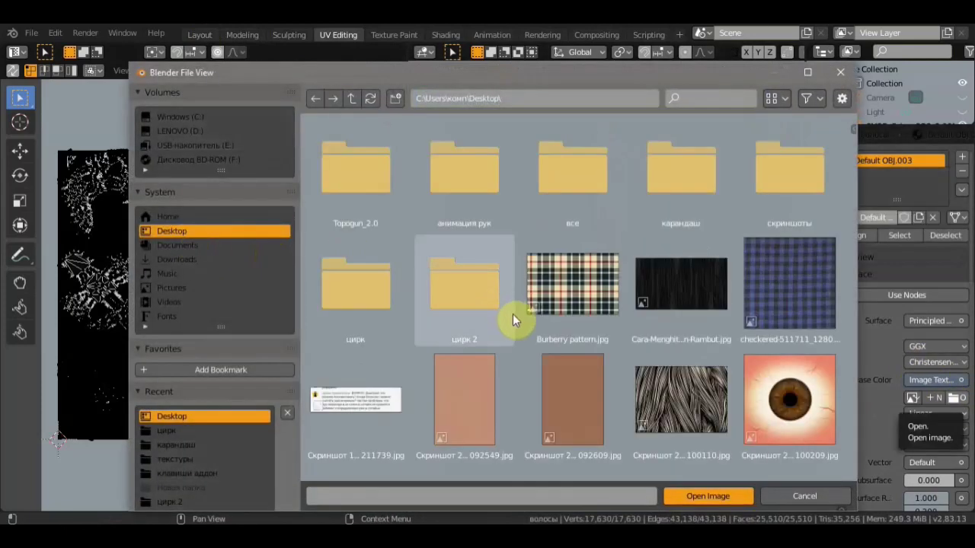
left_click(712, 453)
left_click(712, 496)
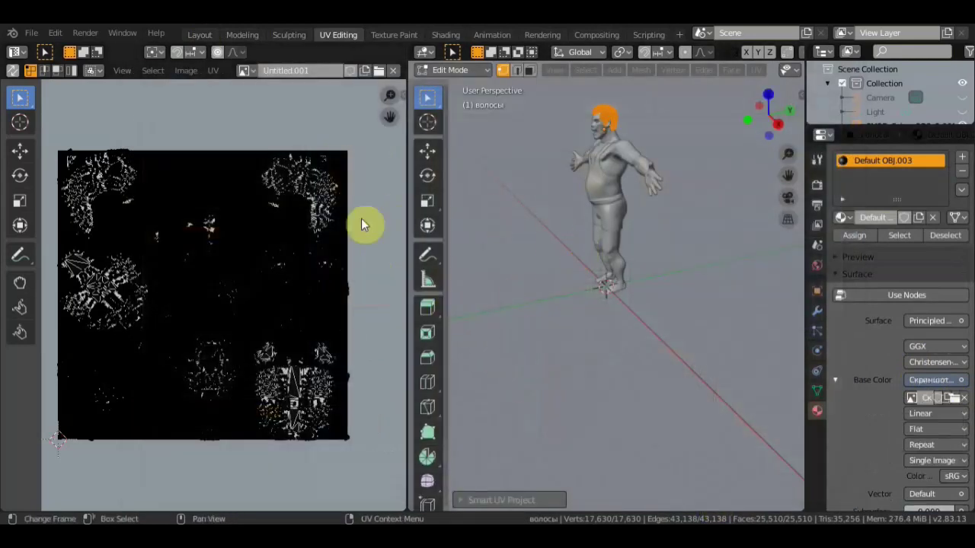
scroll(318, 235, "down", 3)
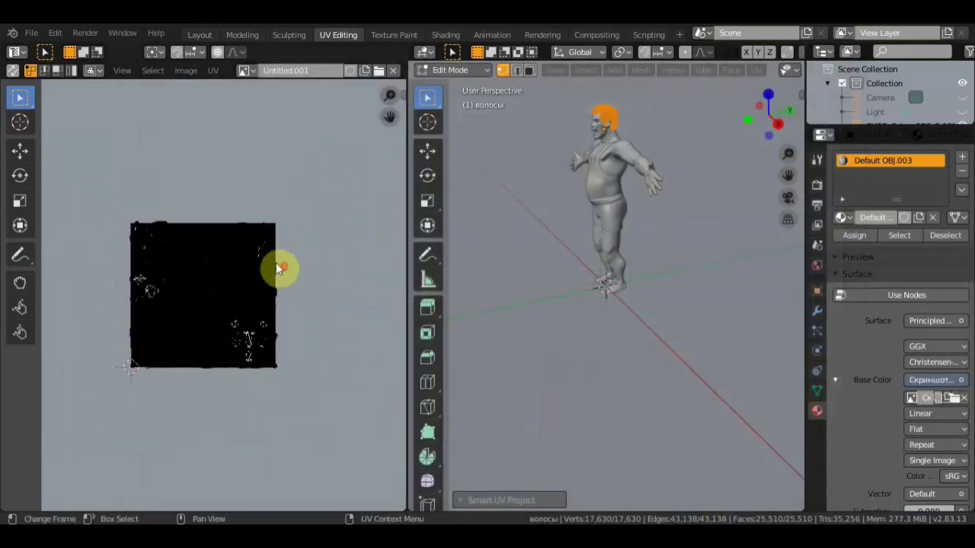
scroll(276, 266, "up", 2)
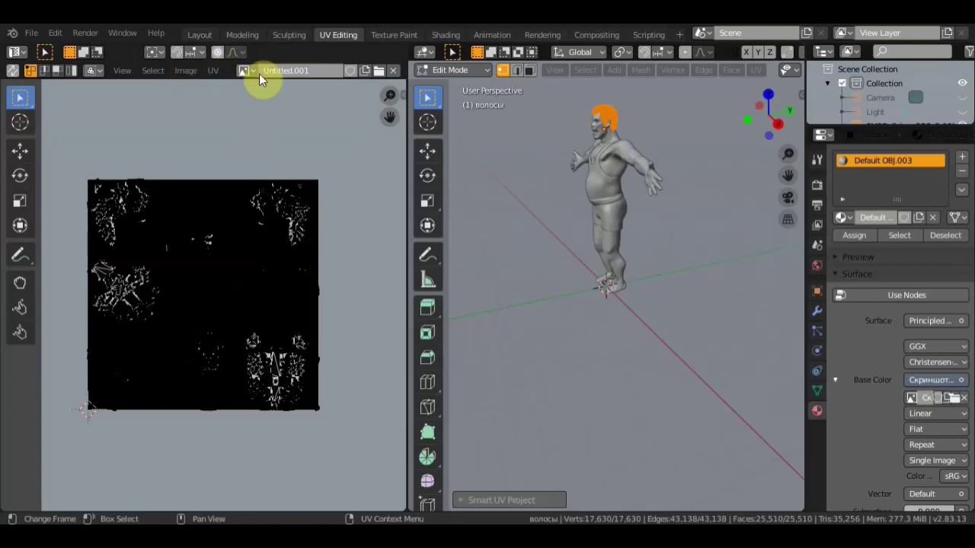
Unlink the image, create another blank one, and re-unwrap the hair with Smart UV Project at angle 66.
left_click(396, 71)
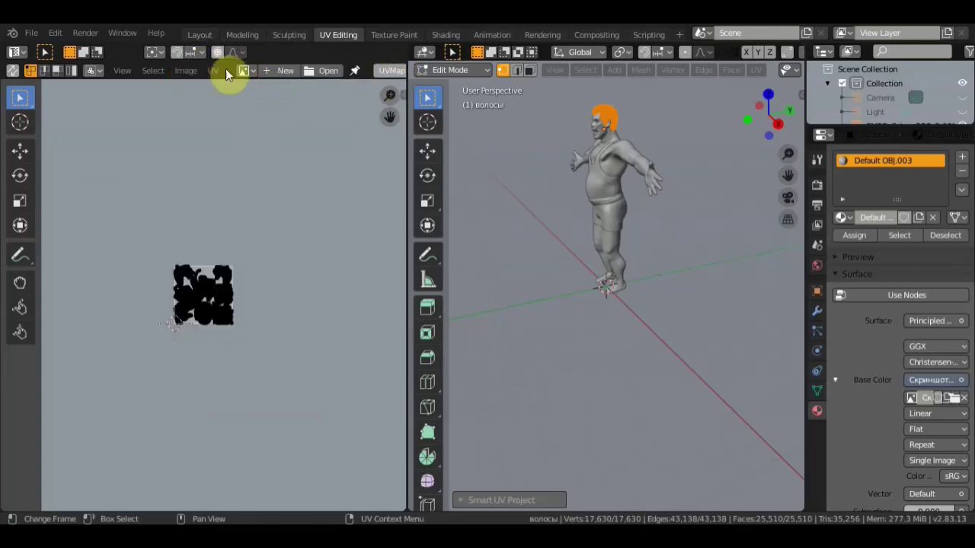
left_click(286, 71)
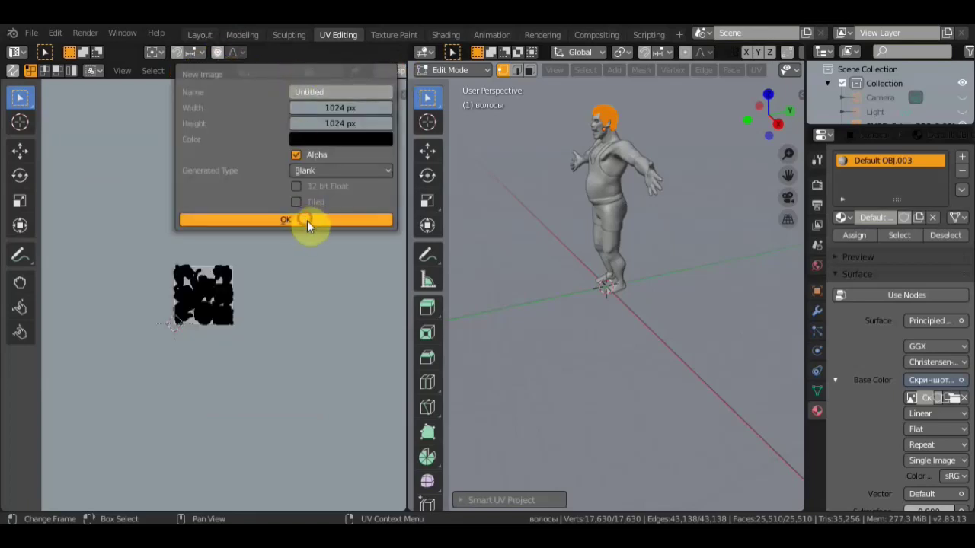
left_click(305, 216)
left_click(759, 70)
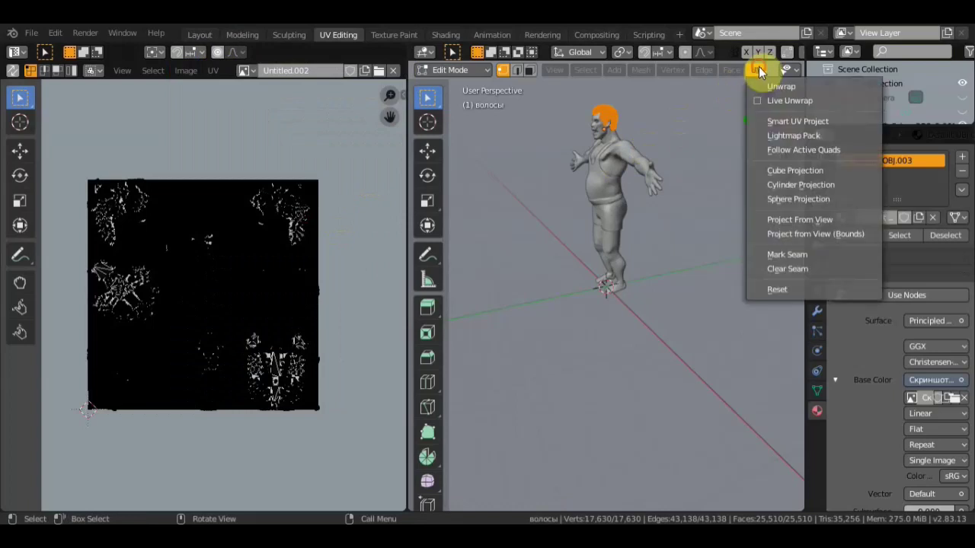
left_click(801, 121)
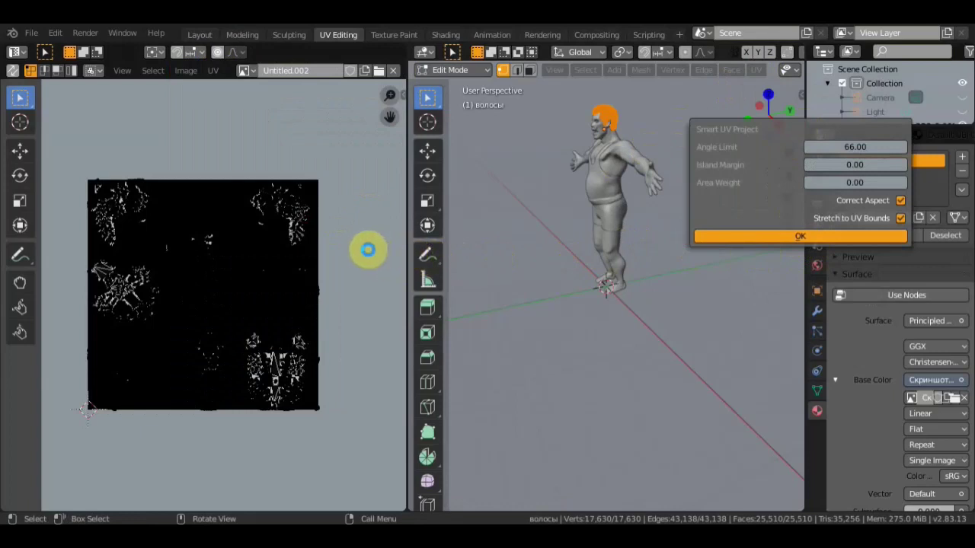
key("Return")
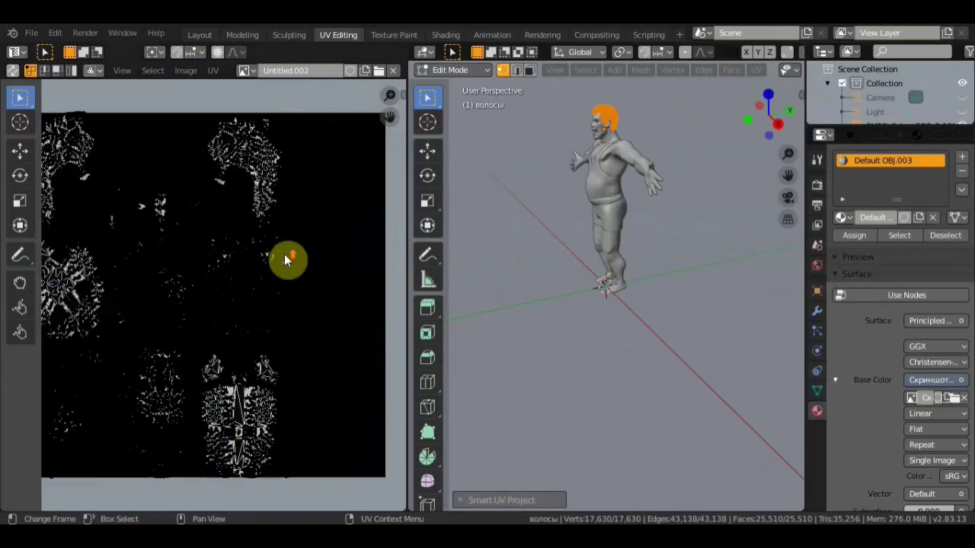
left_click(444, 35)
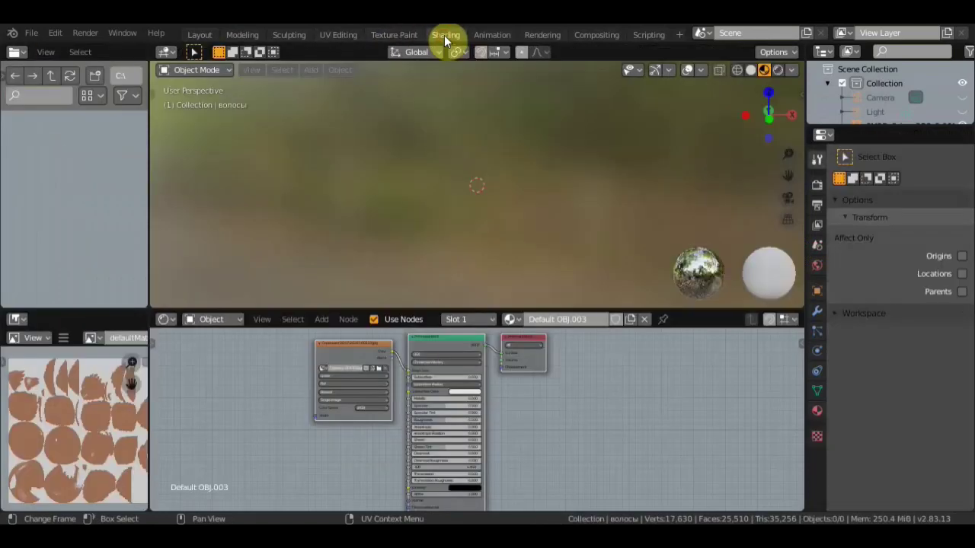
Cycle through PM3D_Sphere3D2_2.bmp and Render Result, then display the hair-strand screenshot zoomed in.
left_click(90, 337)
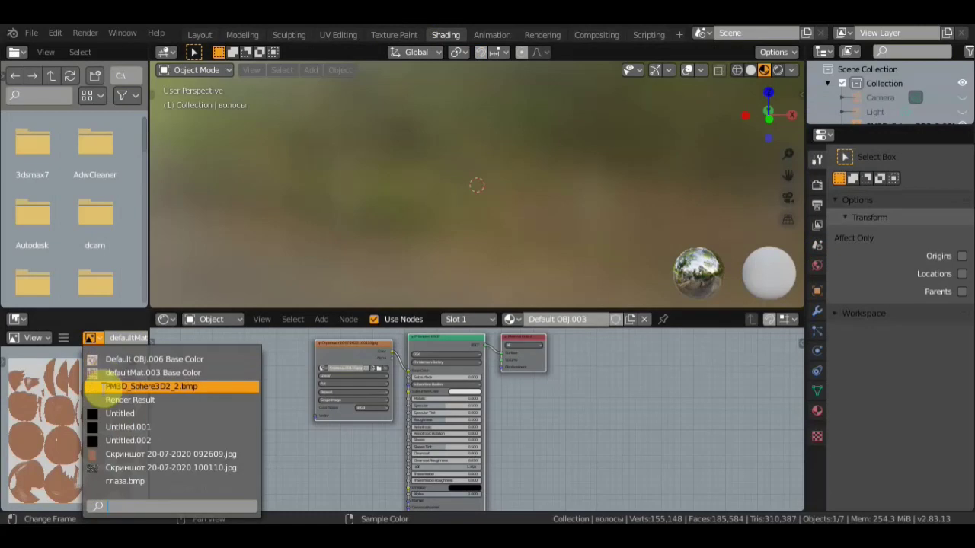
left_click(103, 387)
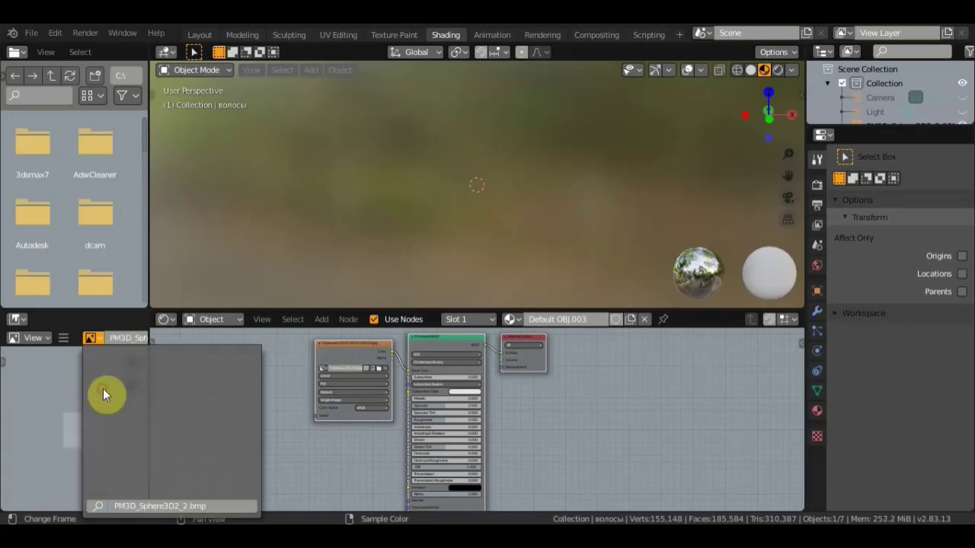
left_click(99, 340)
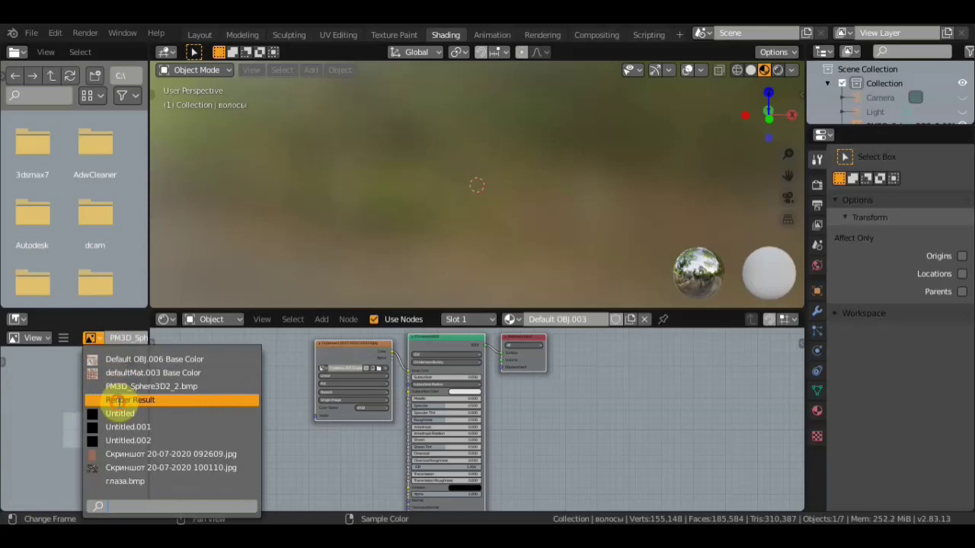
left_click(120, 400)
left_click(91, 338)
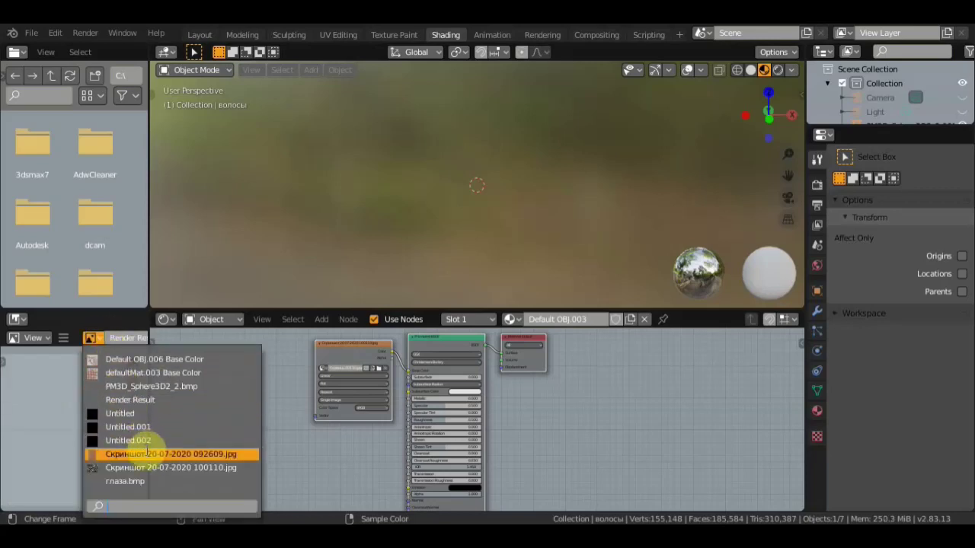
left_click(147, 470)
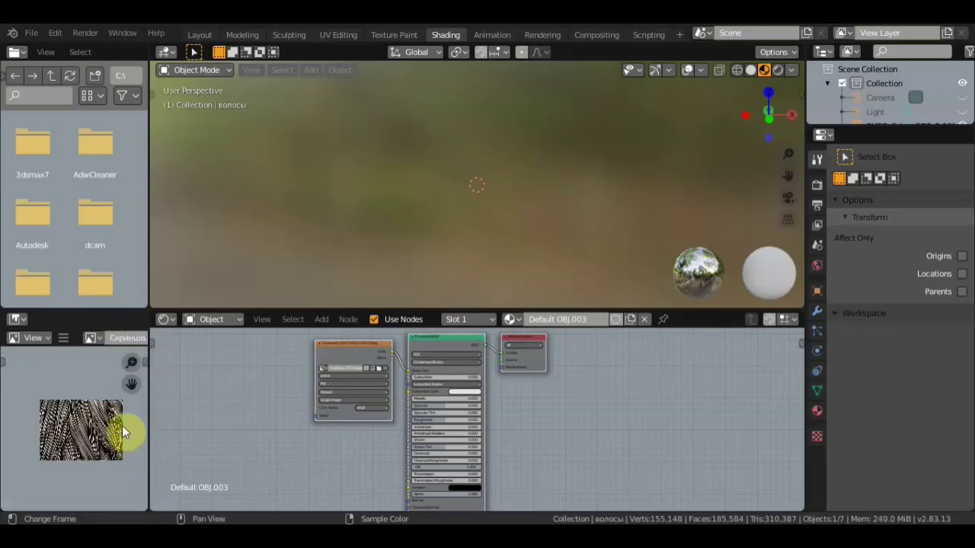
scroll(78, 413, "up", 2)
scroll(79, 415, "up", 1)
scroll(78, 418, "up", 1)
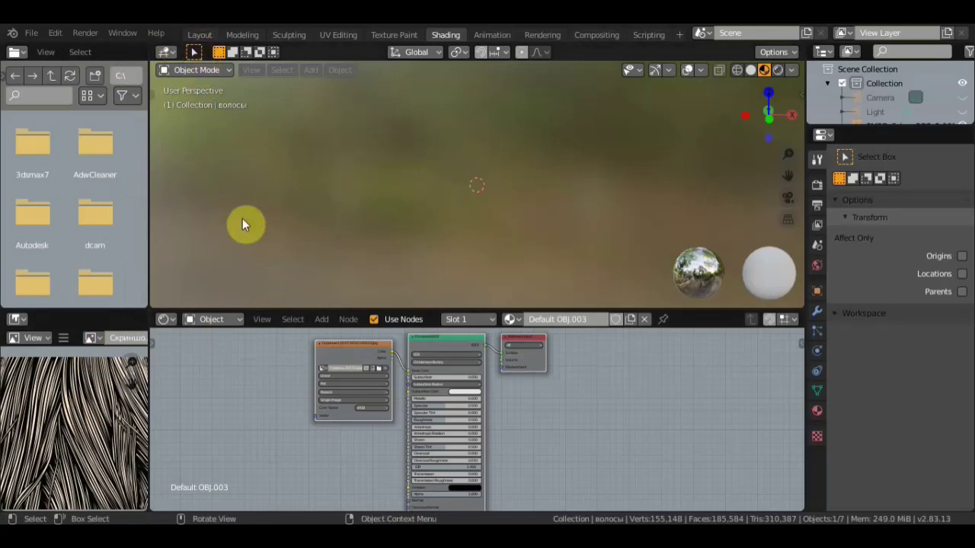
Open the hair-strand image Скриншот 20-07-2020 100110.jpg in the UV Editing image editor.
left_click(334, 37)
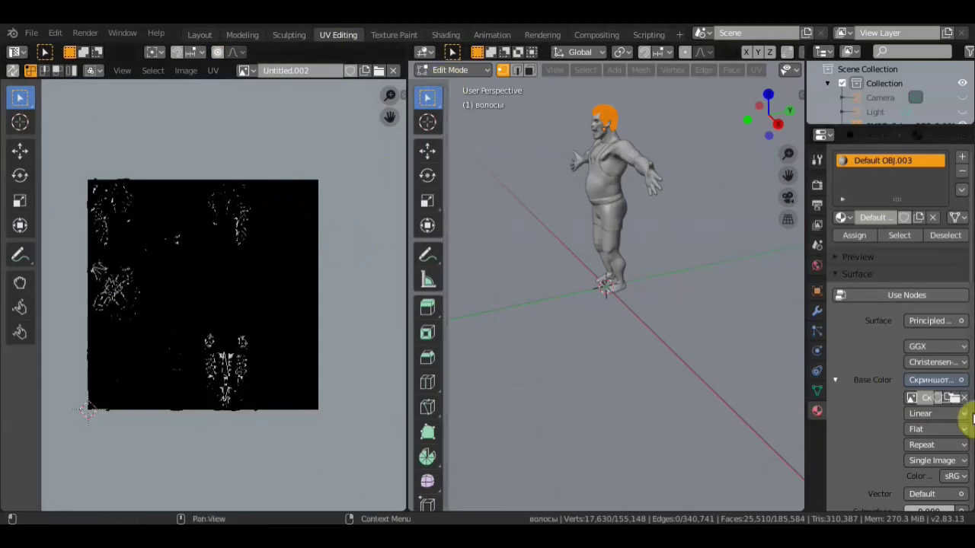
left_click(189, 70)
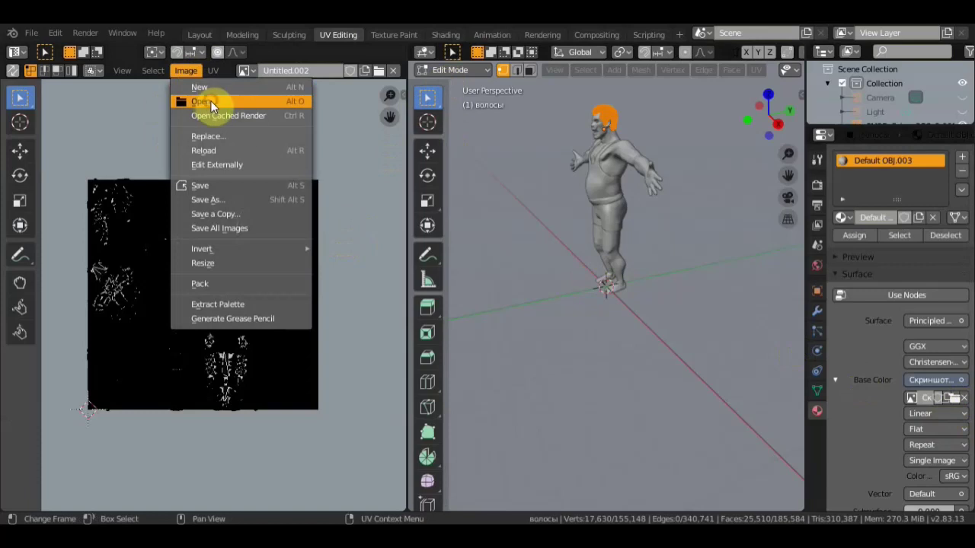
left_click(210, 101)
left_click(686, 390)
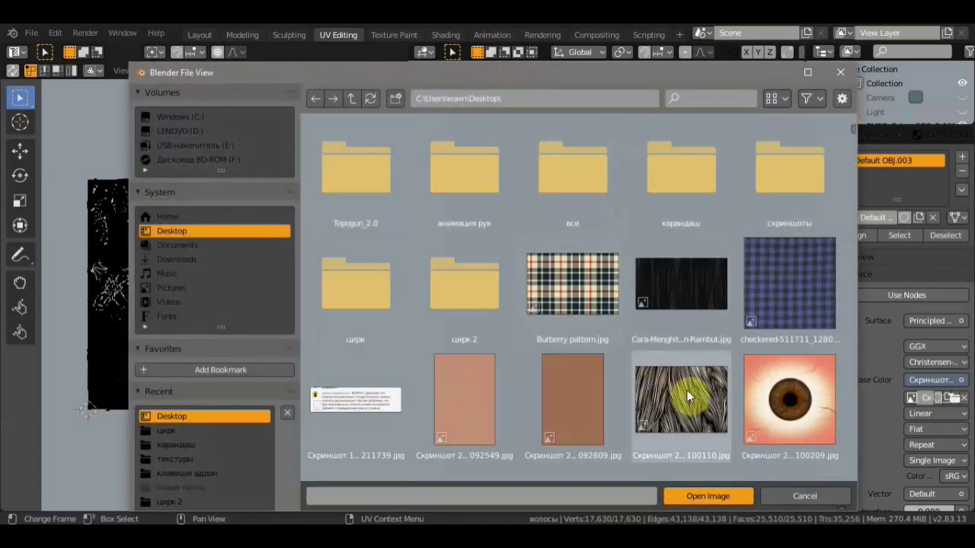
left_click(717, 500)
scroll(246, 312, "up", 2)
scroll(245, 309, "up", 2)
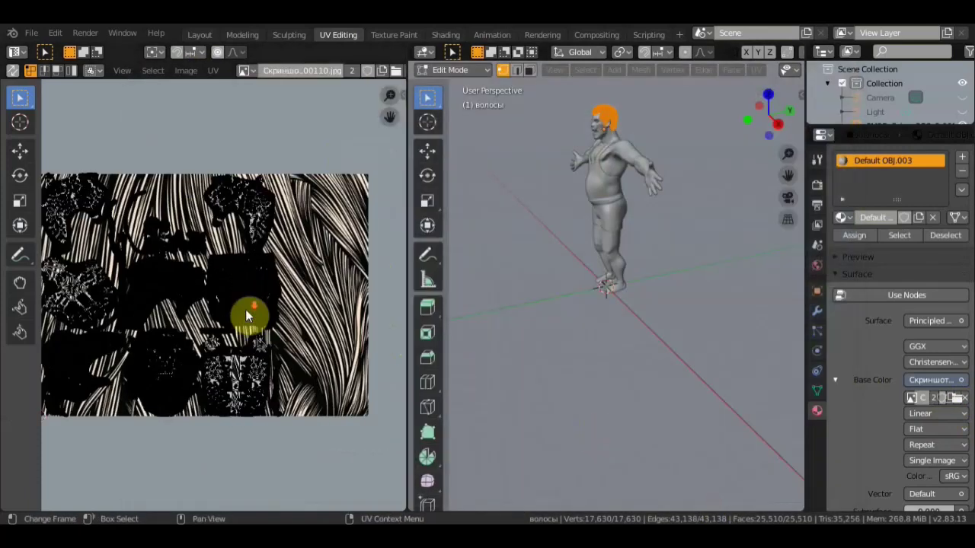
scroll(245, 309, "down", 3)
scroll(243, 300, "up", 1)
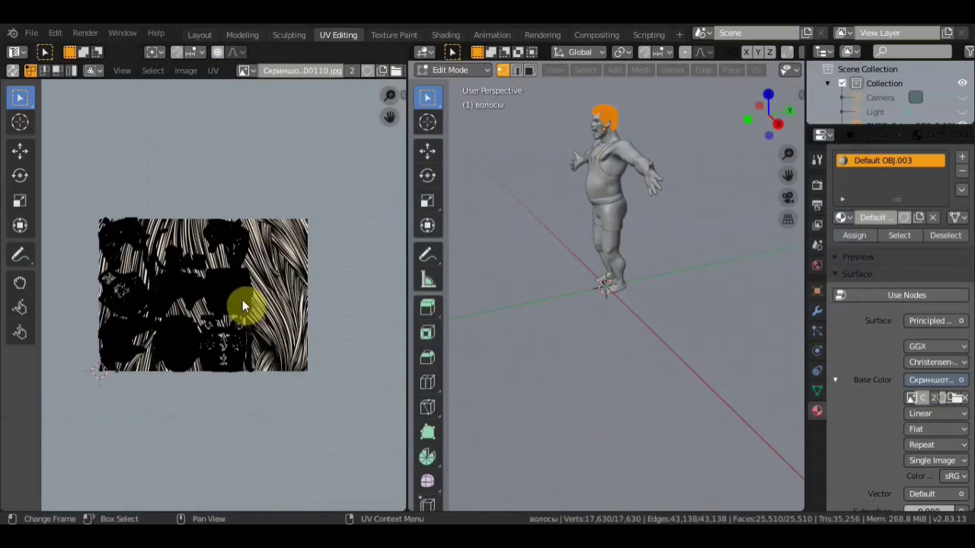
Select all hair UVs, scale them up about 2.17 times, and return to Object Mode.
key("a")
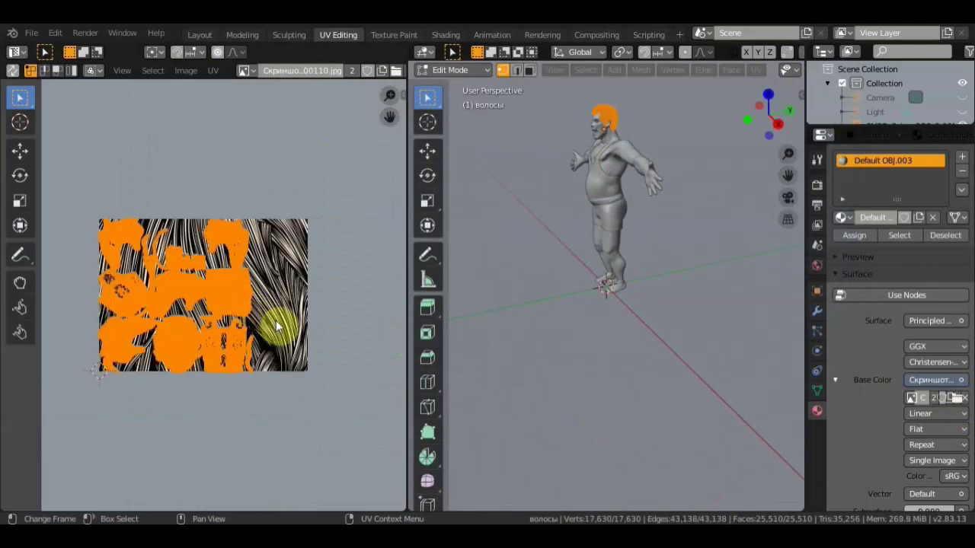
key("s")
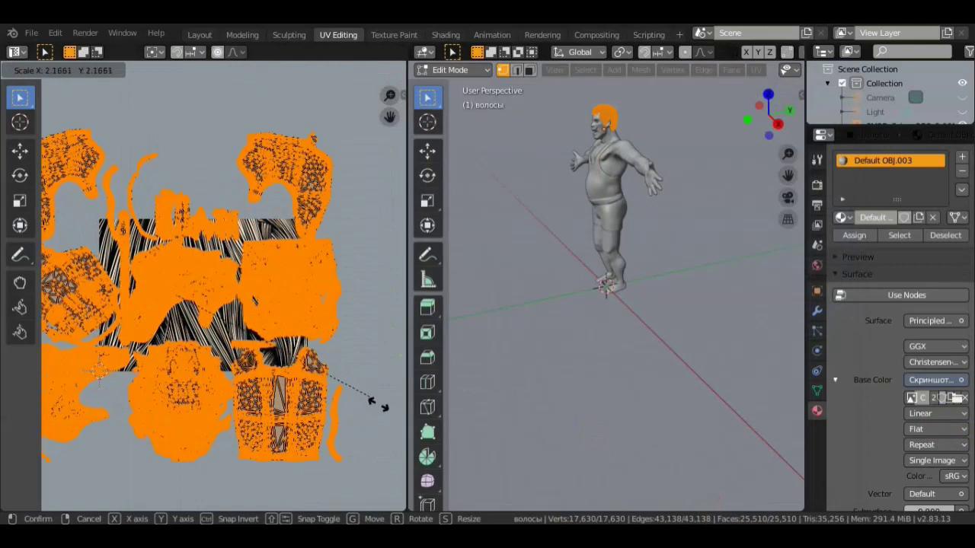
left_click(391, 417)
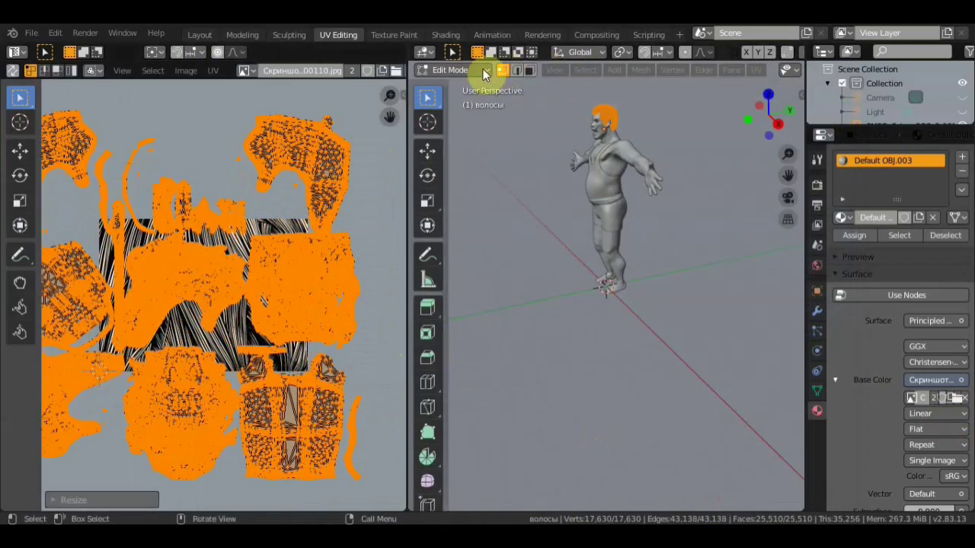
left_click(482, 71)
left_click(457, 86)
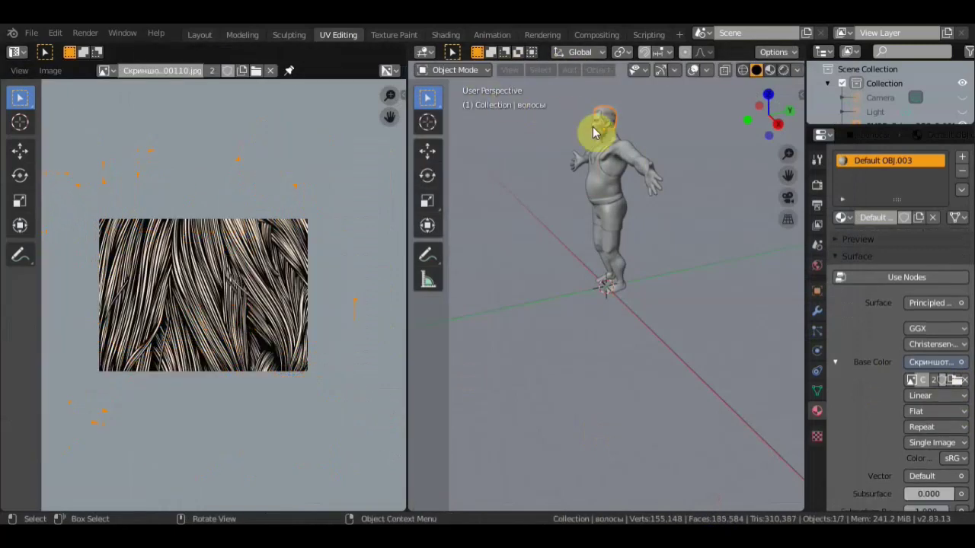
Pan to the head and switch to Material Preview to see the hair texture from behind.
scroll(615, 131, "up", 2)
middle_click_drag(682, 167, 670, 392, "shift")
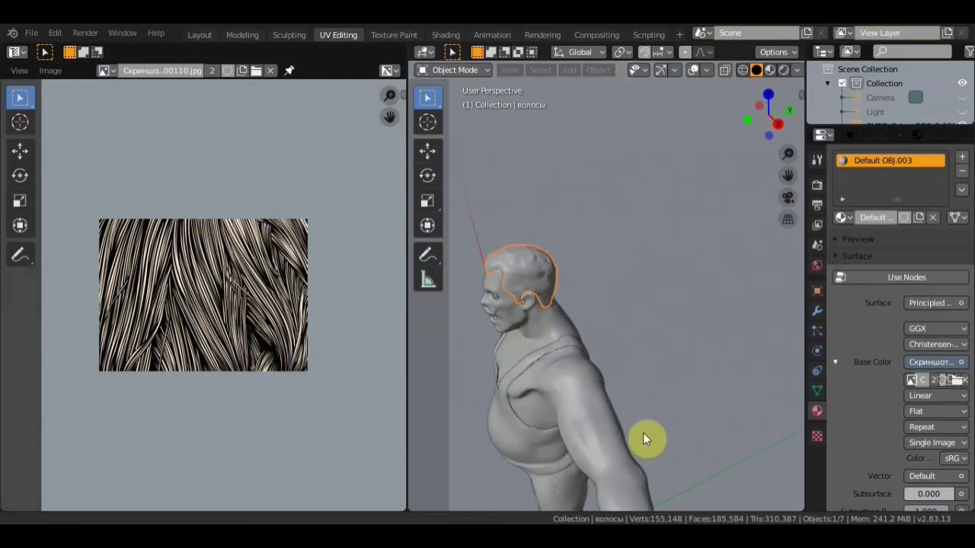
left_click(769, 70)
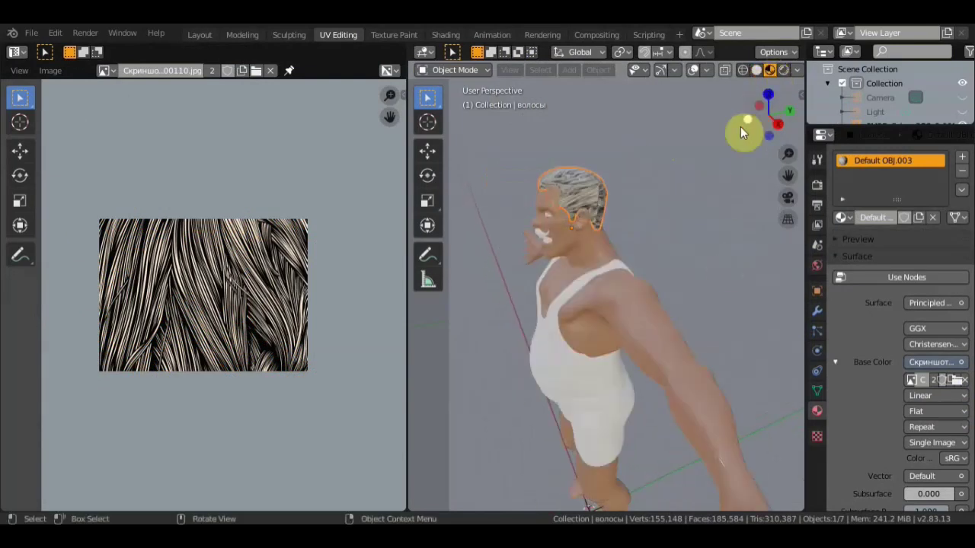
scroll(662, 174, "up", 2)
mouse_move(662, 174)
middle_mouse_down("shift")
mouse_move(676, 242)
mouse_move(670, 232)
mouse_move(608, 231)
mouse_move(677, 229)
middle_mouse_up("shift")
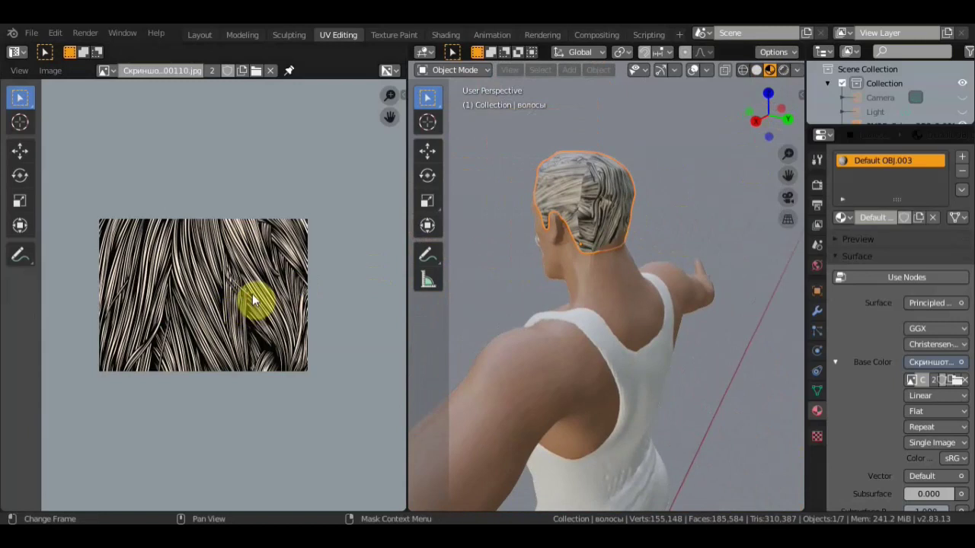
scroll(253, 301, "down", 1)
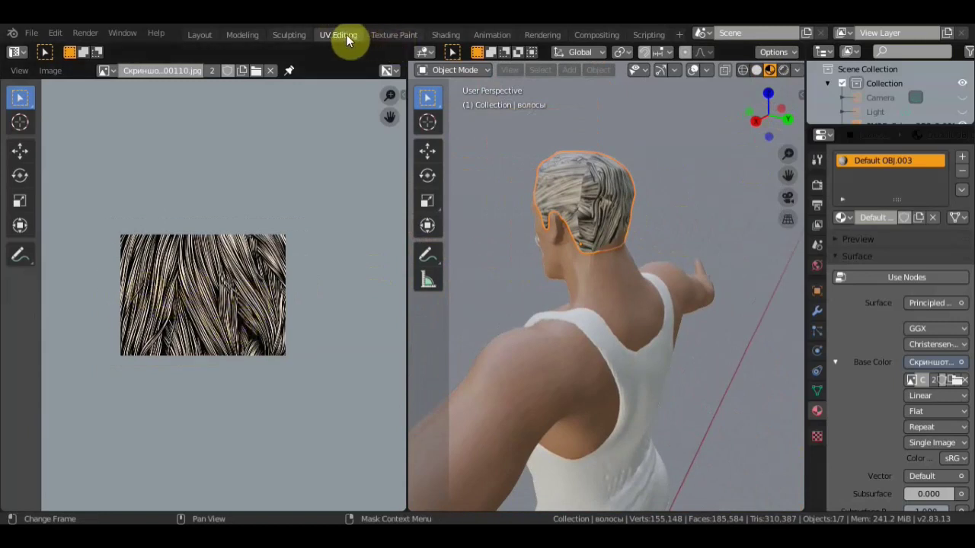
left_click(462, 72)
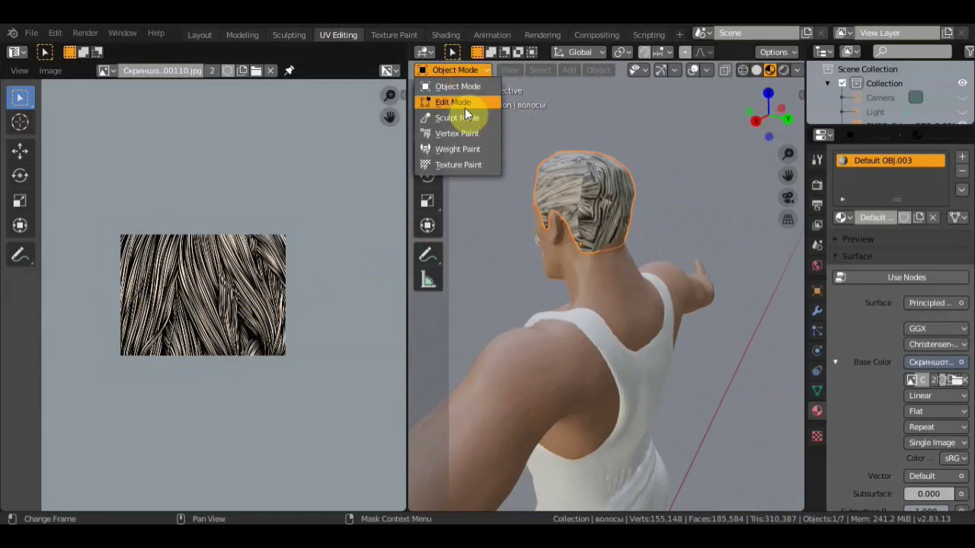
Rotate the hair UV islands about 90° and shrink them to 0.54, then check in Object Mode.
left_click(465, 103)
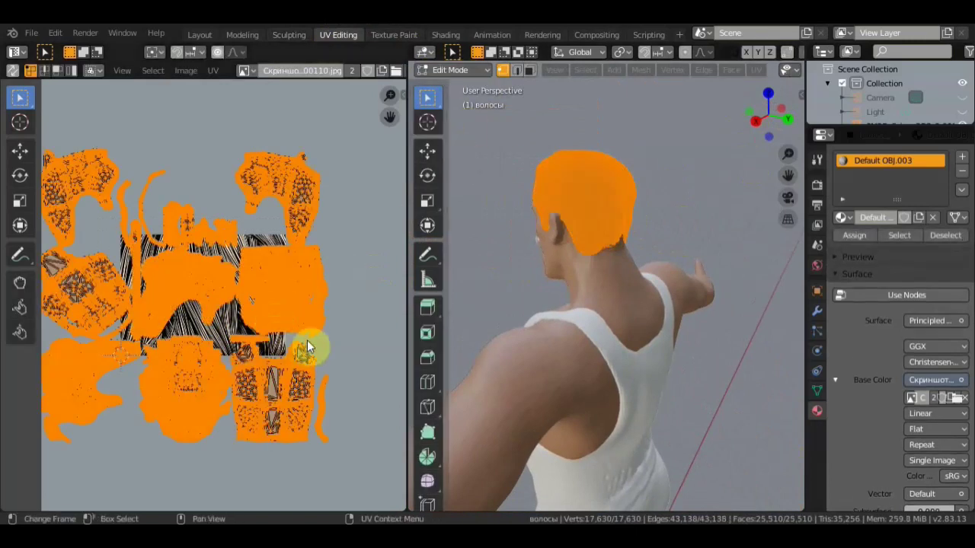
key("r")
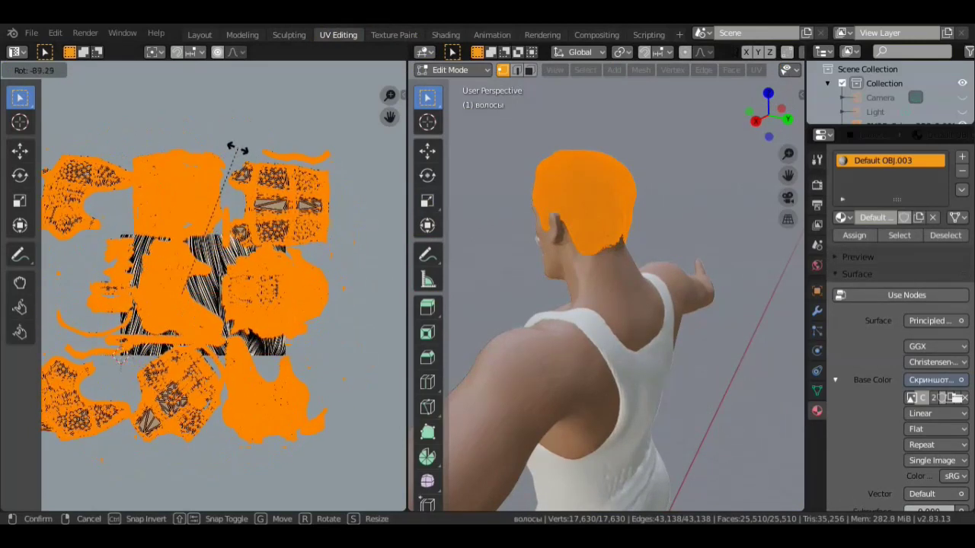
left_click(240, 151)
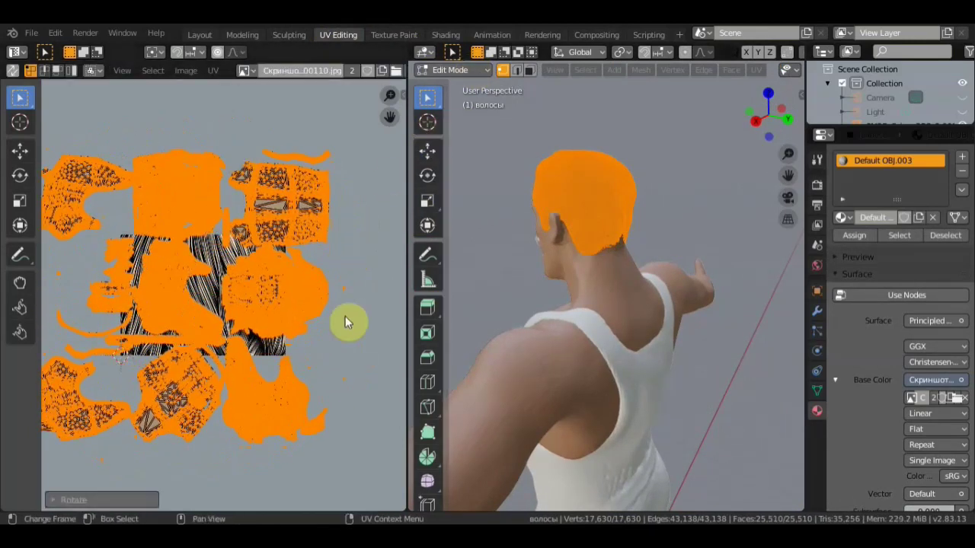
key("s")
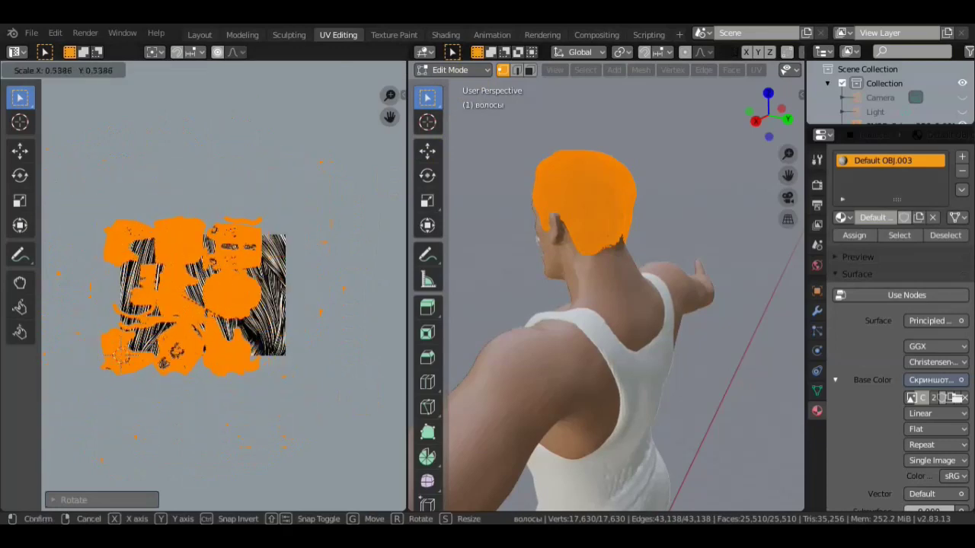
left_click(470, 116)
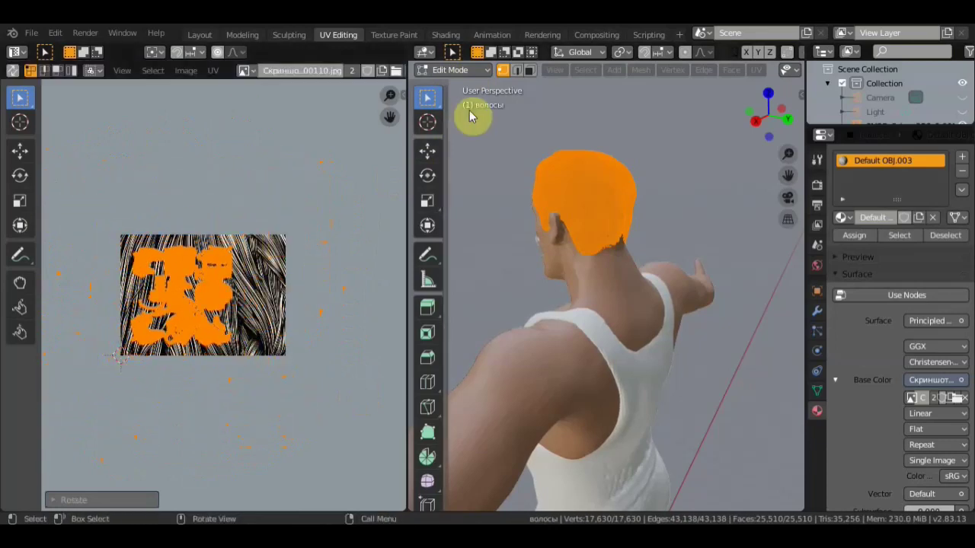
left_click(478, 73)
left_click(470, 87)
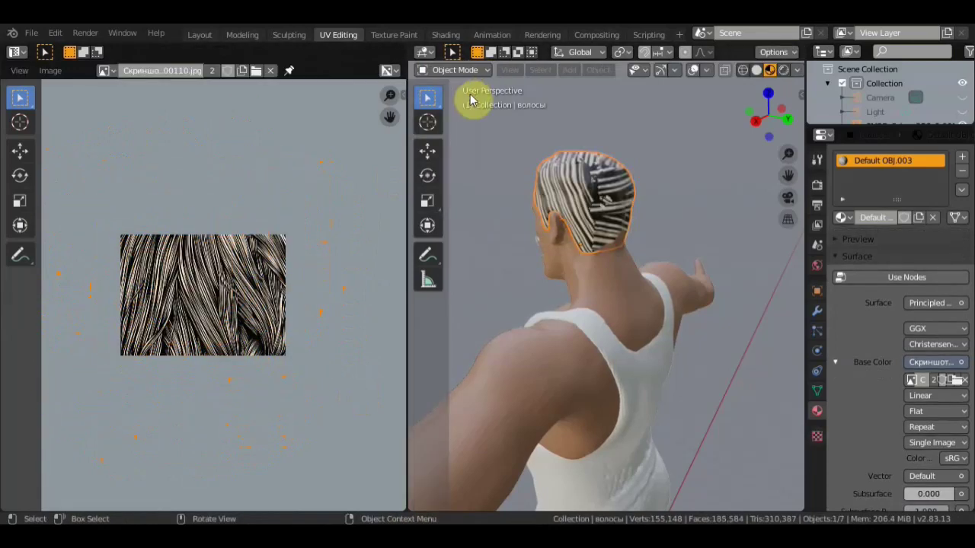
mouse_move(527, 207)
middle_mouse_down()
mouse_move(588, 231)
mouse_move(553, 225)
middle_mouse_up()
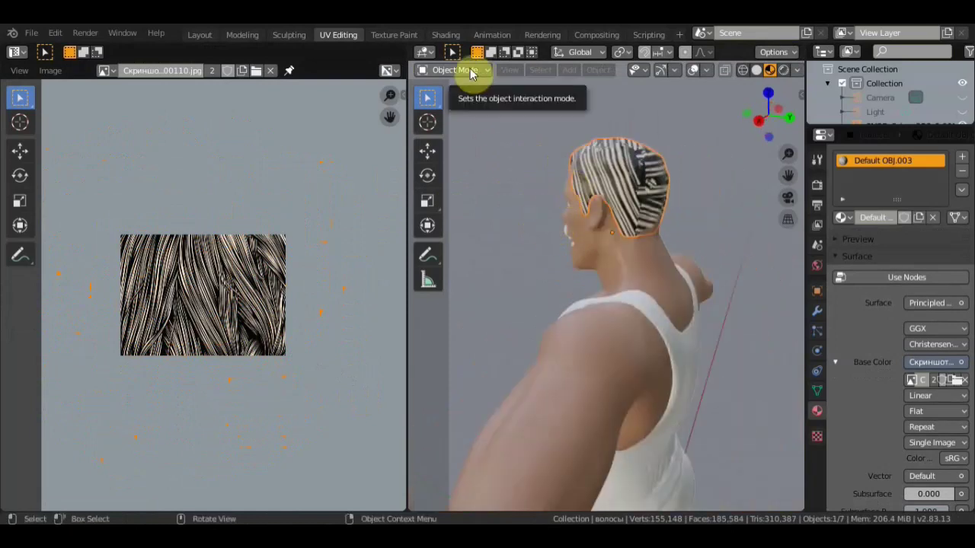
In Edit Mode, rotate the hair UVs and greatly enlarge them over the hair image.
left_click(472, 71)
left_click(461, 100)
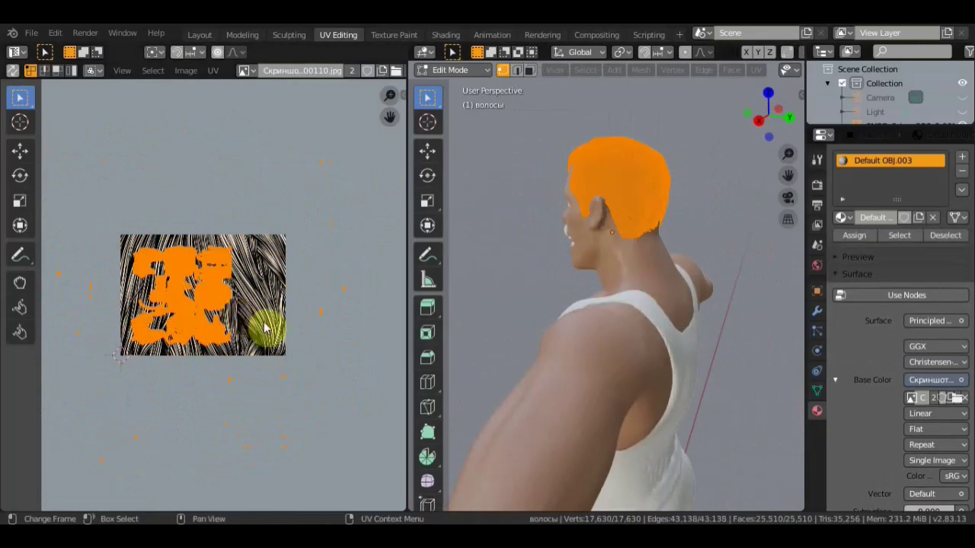
key("r")
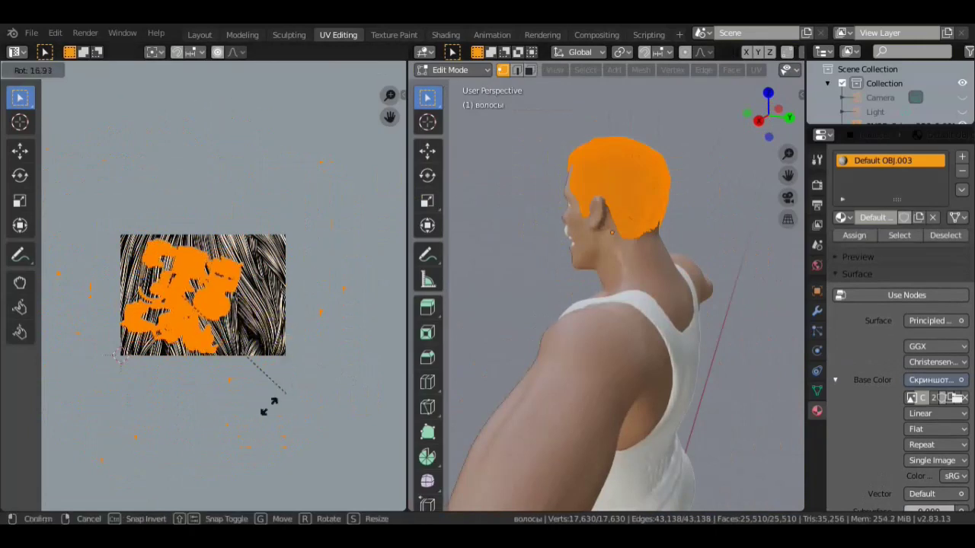
left_click(132, 413)
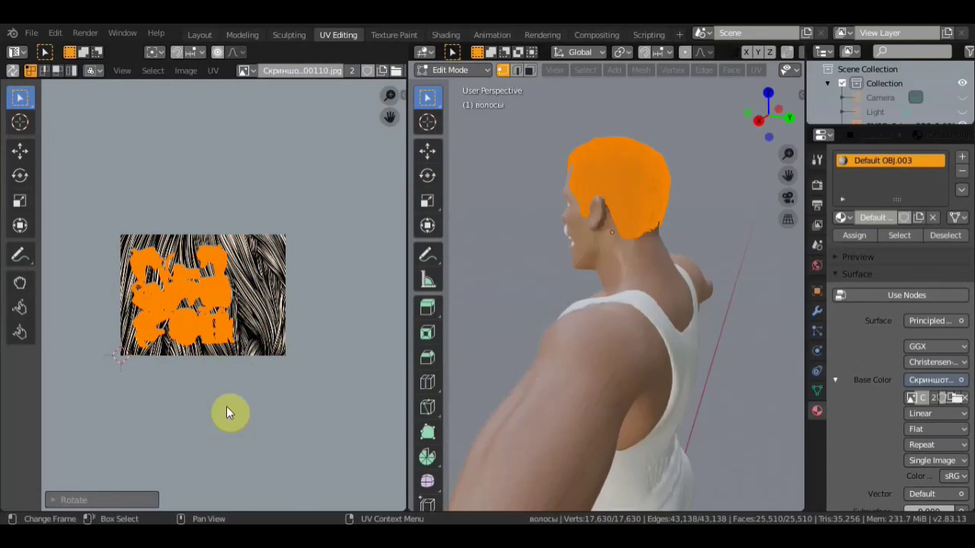
key("s")
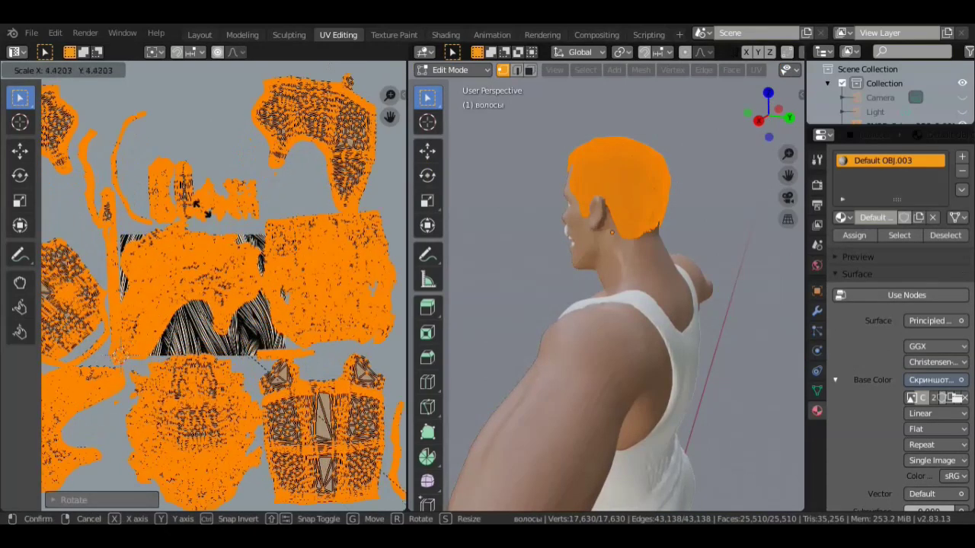
left_click(586, 22)
Return to Object Mode and orbit around the head to inspect the retextured hair.
left_click(472, 71)
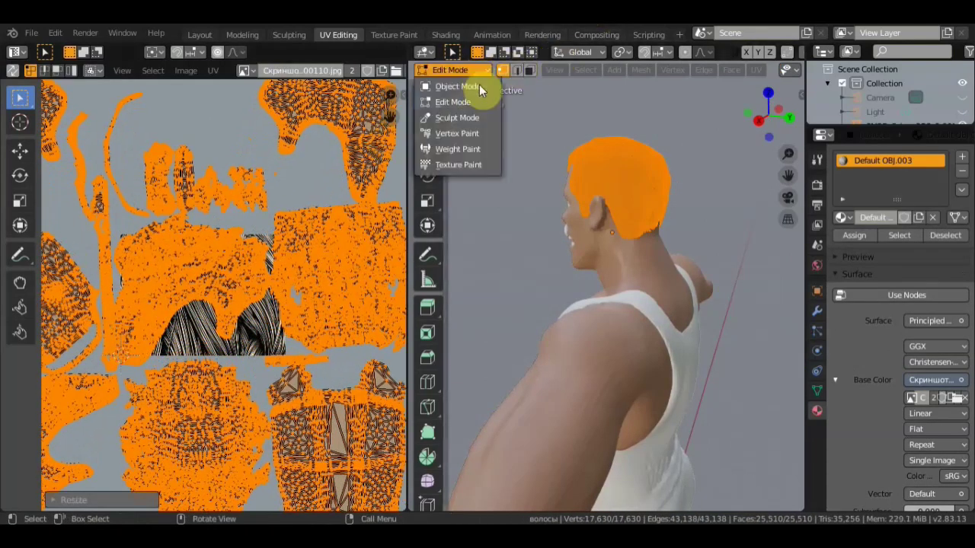
left_click(472, 81)
mouse_move(583, 113)
middle_mouse_down()
mouse_move(718, 195)
mouse_move(667, 195)
mouse_move(708, 206)
mouse_move(739, 188)
mouse_move(740, 178)
mouse_move(684, 176)
mouse_move(625, 202)
mouse_move(581, 190)
mouse_move(428, 196)
mouse_move(760, 189)
mouse_move(424, 196)
middle_mouse_up()
scroll(653, 181, "up", 5)
scroll(654, 181, "down", 3)
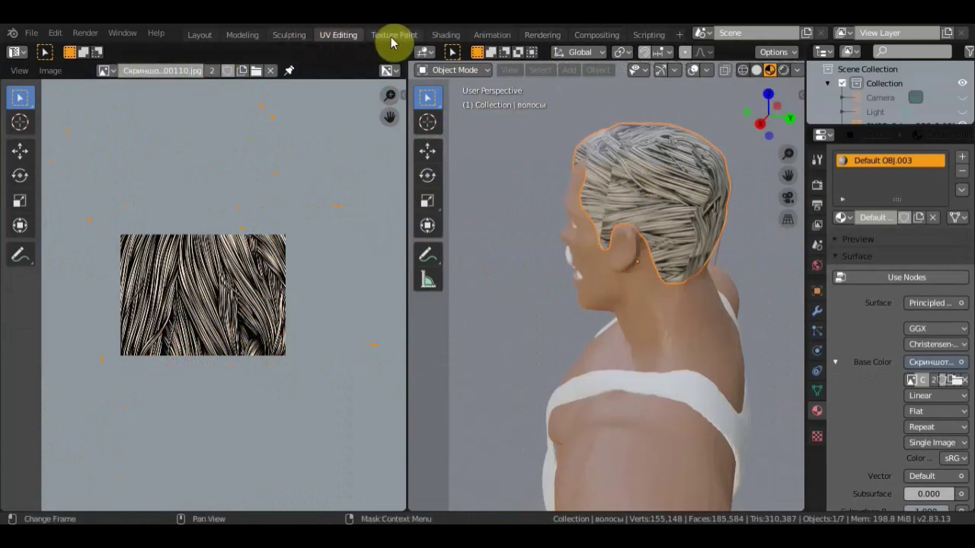
left_click(444, 35)
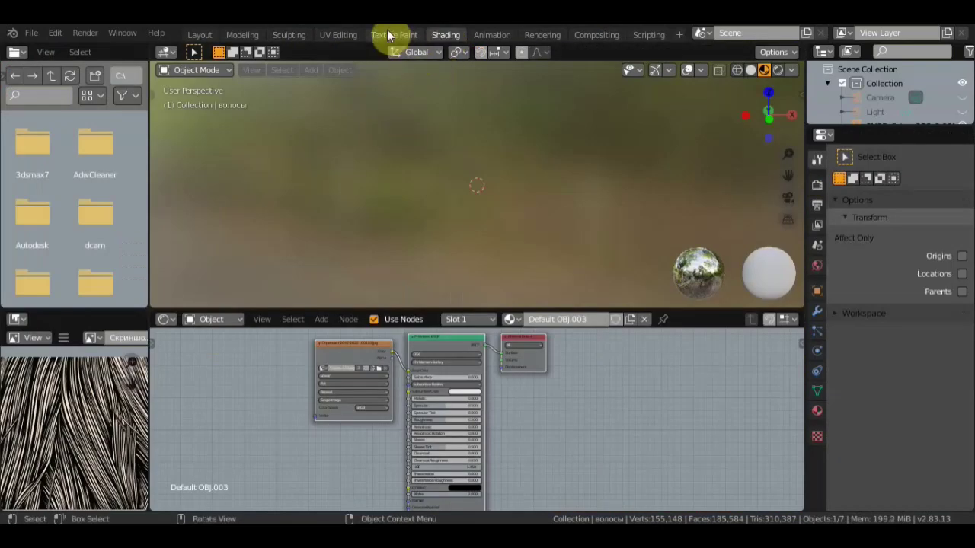
Reopen UV Editing, box-select then deselect the hair faces, and widen the 3D viewport.
left_click(342, 35)
scroll(259, 255, "down", 2)
scroll(256, 259, "down", 2)
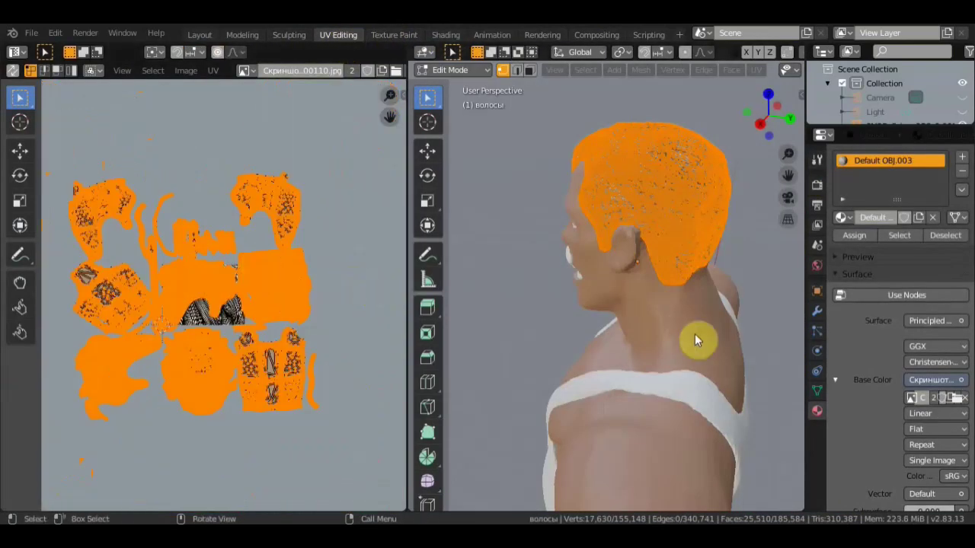
left_click_drag(738, 367, 541, 152)
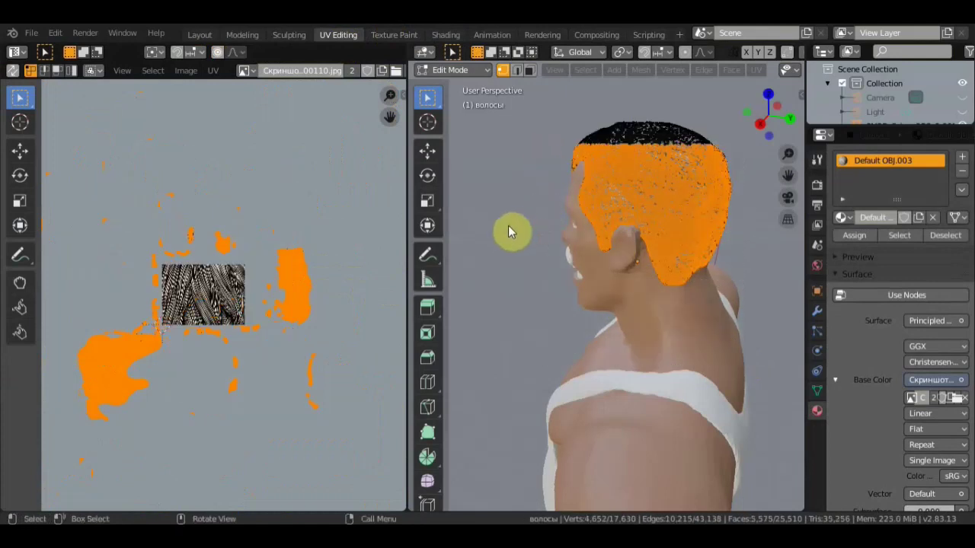
middle_click_drag(722, 252, 611, 246)
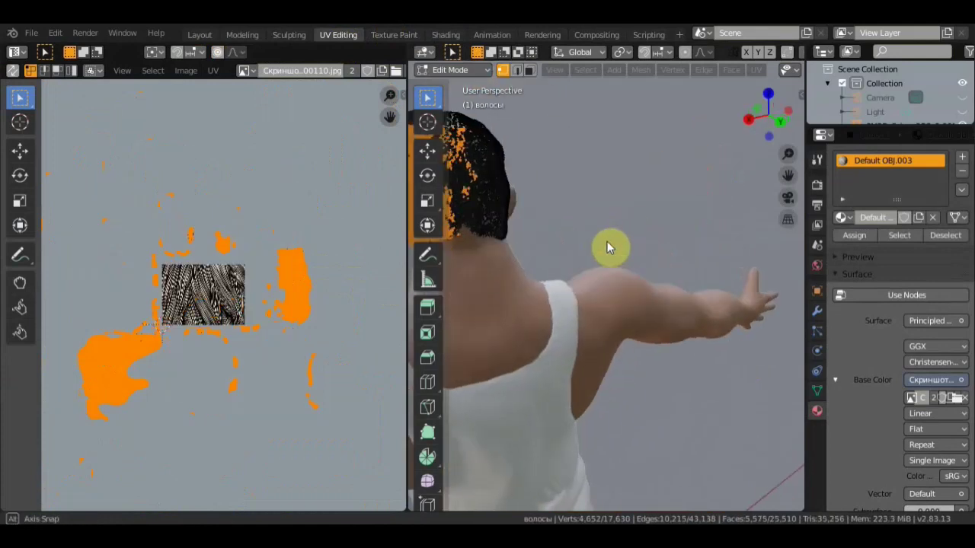
scroll(609, 248, "down", 2)
left_click(631, 237)
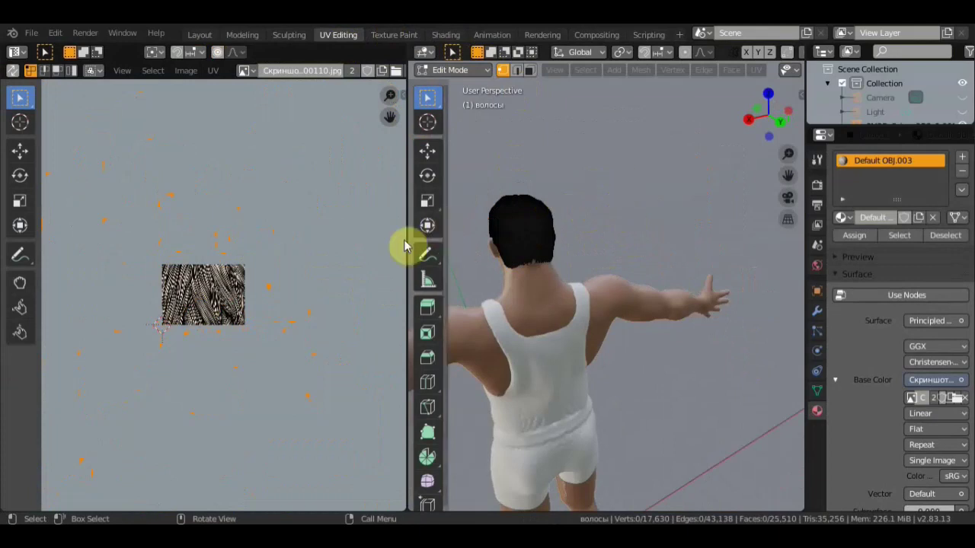
left_click_drag(407, 242, 260, 241)
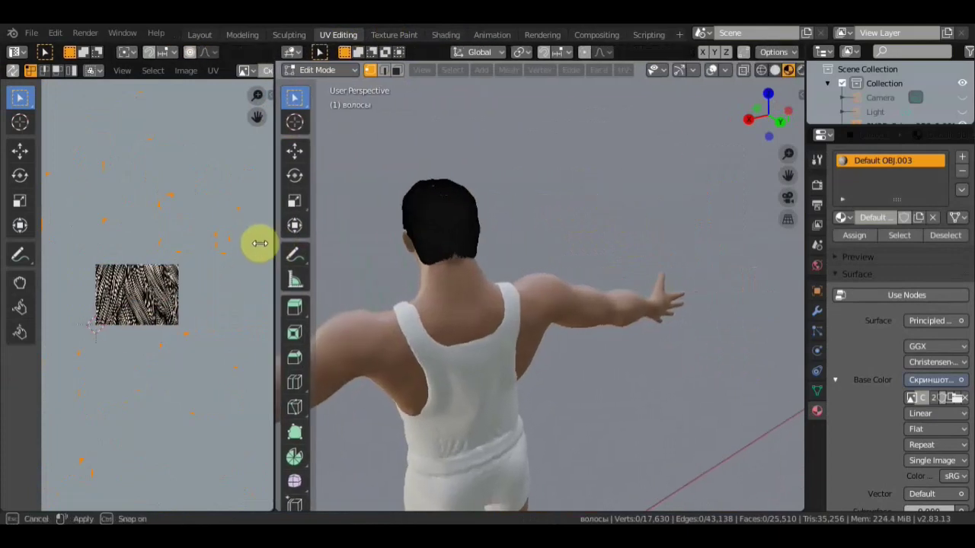
left_click(744, 70)
In front orthographic wireframe, box-select the right half of the hair faces, then return to Object Mode.
mouse_move(633, 187)
middle_mouse_down()
mouse_move(602, 177)
mouse_move(673, 170)
middle_mouse_up()
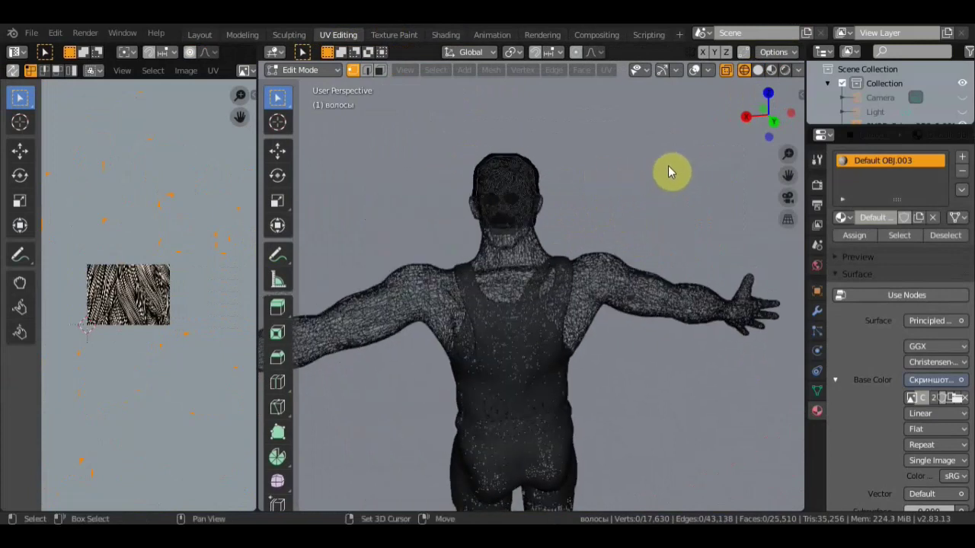
key("KP_1")
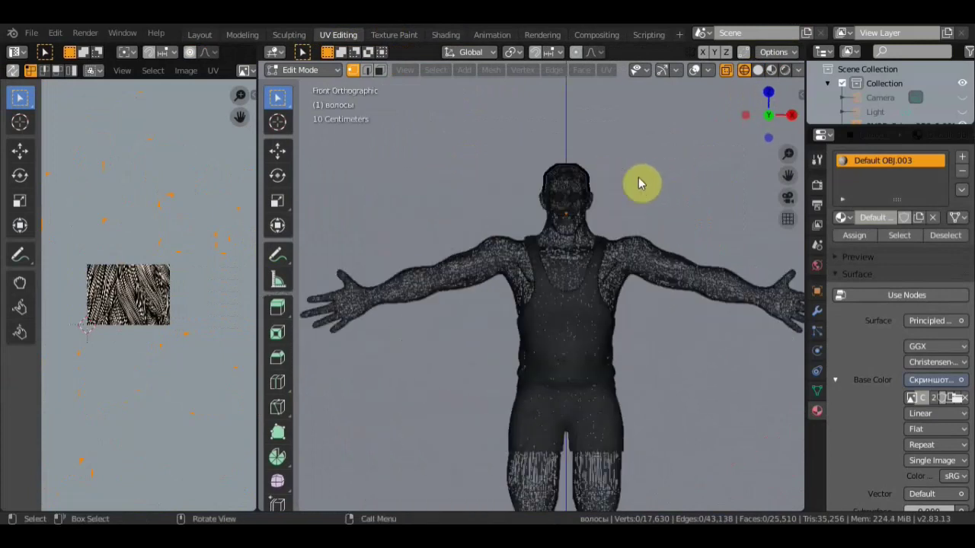
left_click_drag(646, 234, 606, 193)
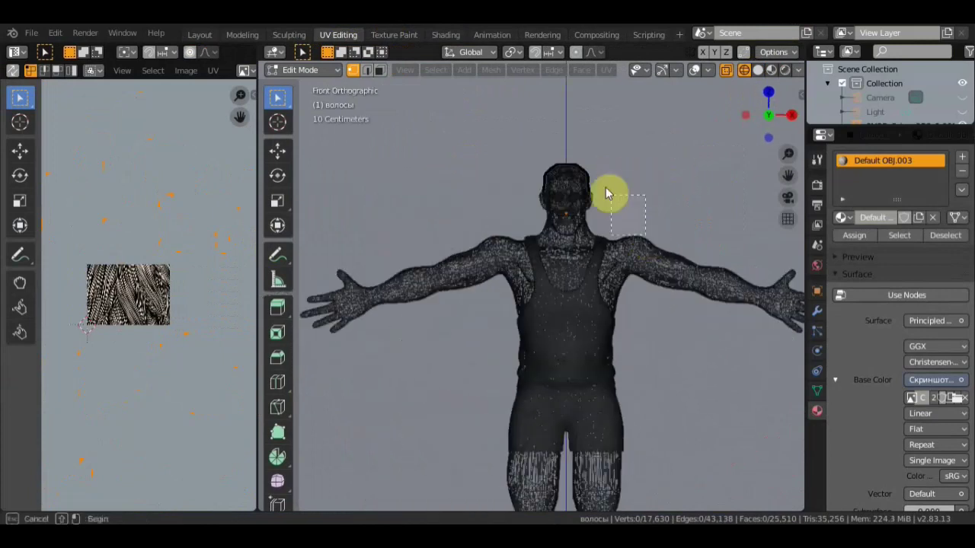
left_click_drag(573, 141, 573, 137)
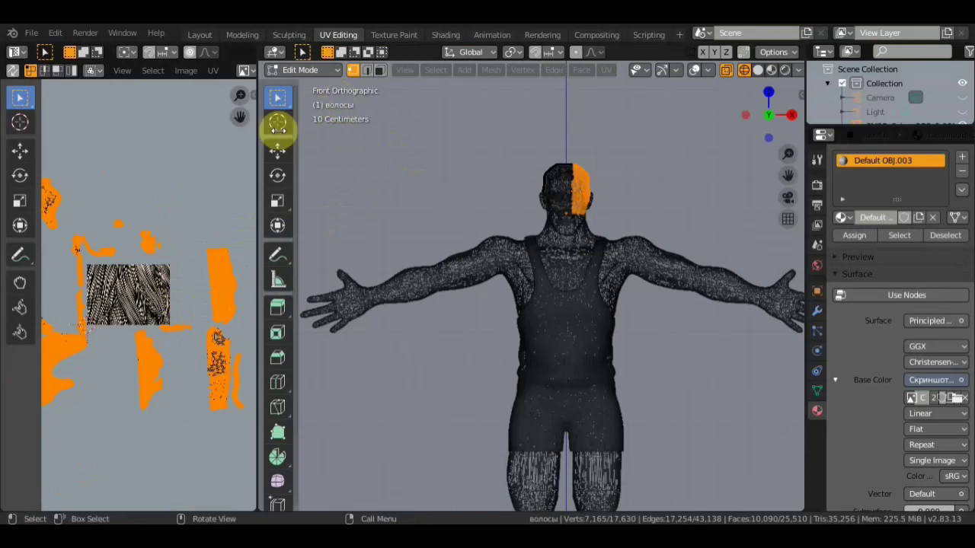
left_click(324, 72)
left_click(322, 88)
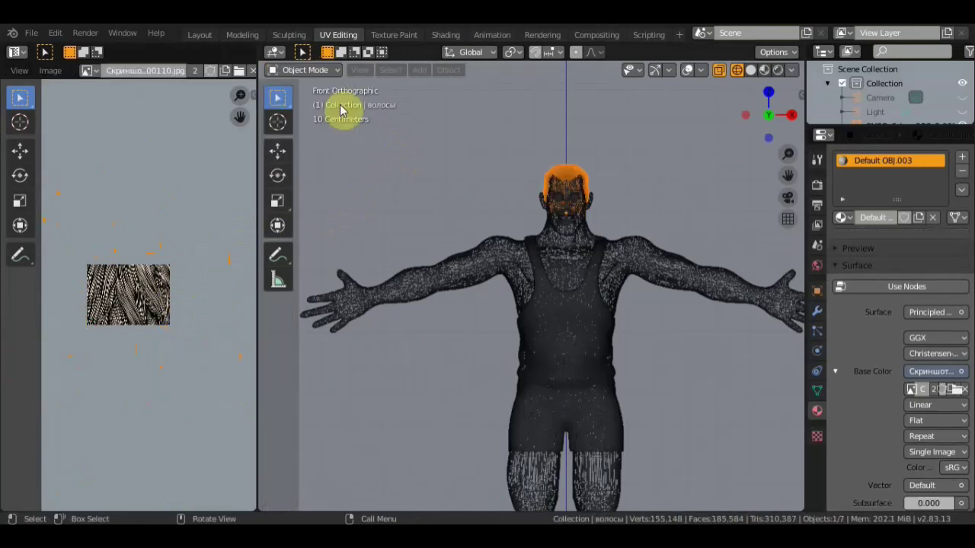
Show the hair textures in Material Preview and orbit to a side view of the head.
left_click(764, 69)
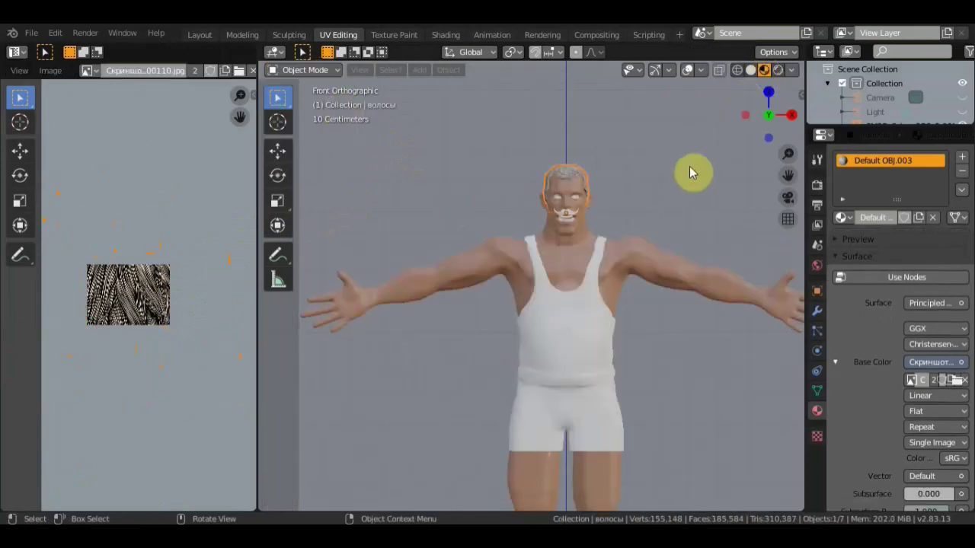
scroll(670, 187, "up", 2)
mouse_move(648, 198)
middle_mouse_down()
mouse_move(505, 257)
mouse_move(469, 254)
middle_mouse_up()
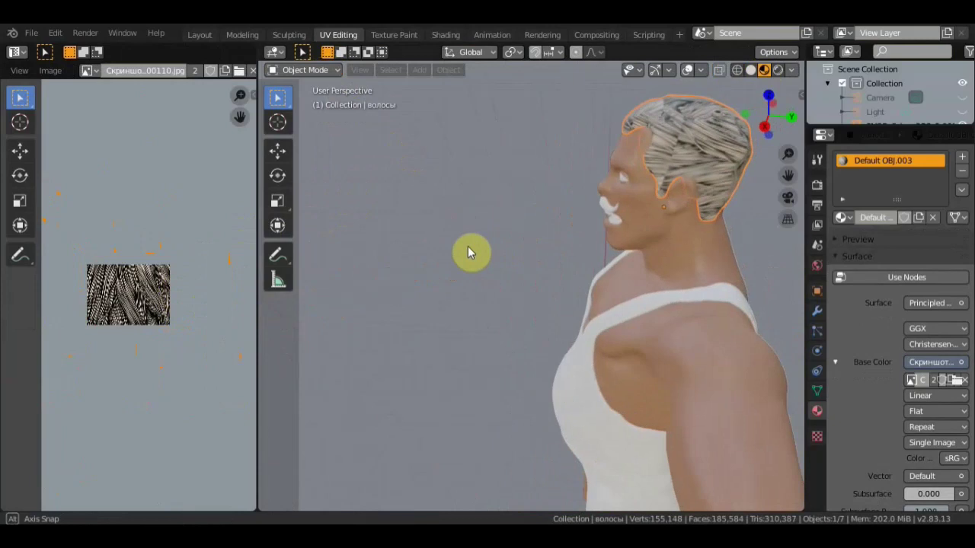
Move the selected hair UVs in Edit Mode, then return to Object Mode to check the texture.
left_click(329, 70)
left_click(322, 98)
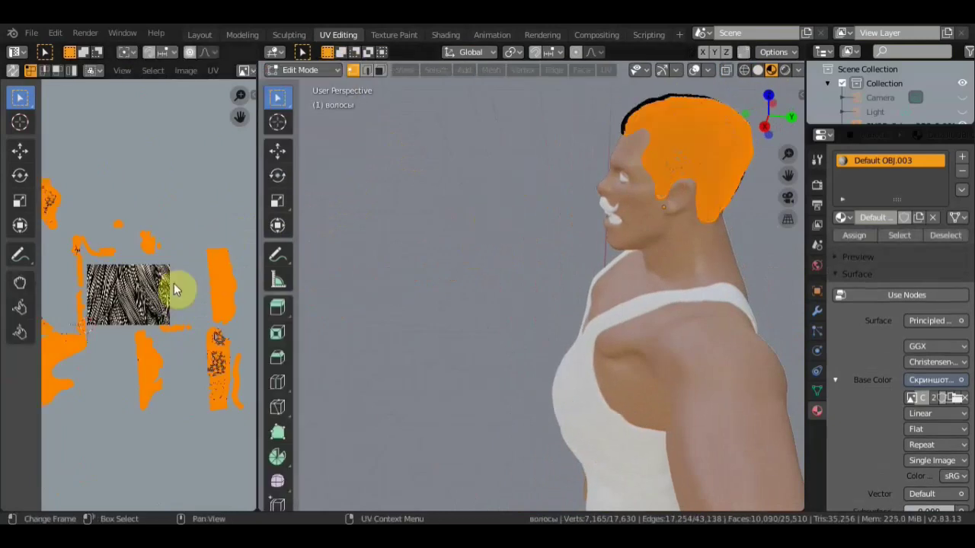
key("g")
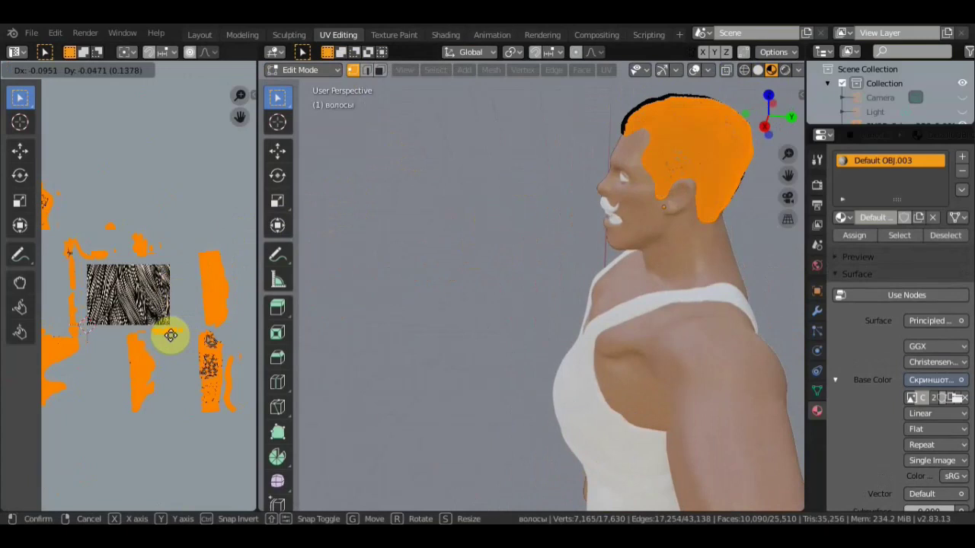
left_click(134, 323)
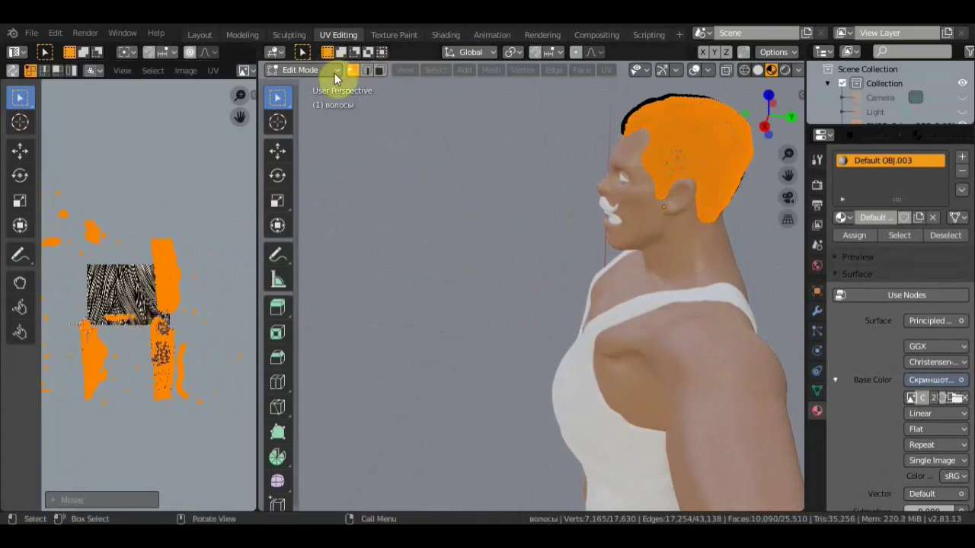
left_click(313, 69)
left_click(316, 87)
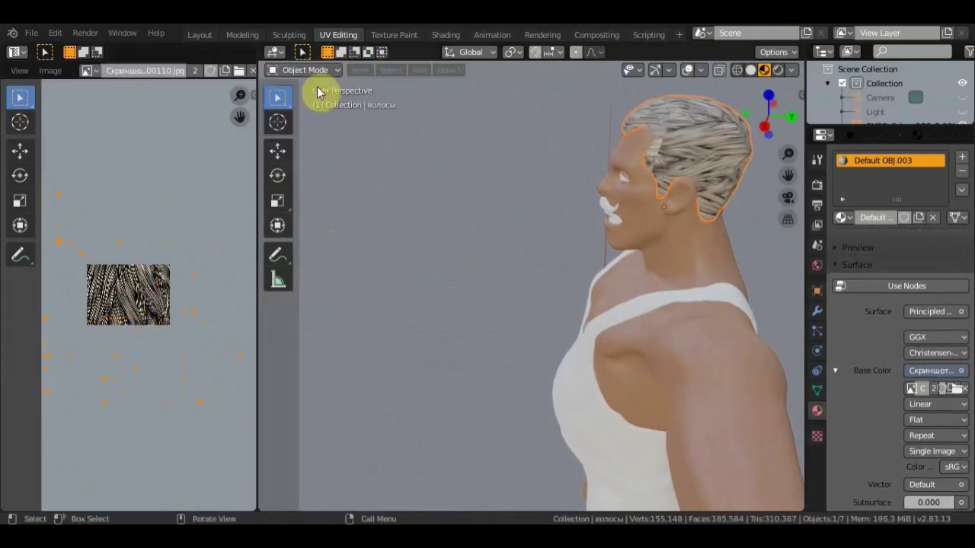
Move and resize the hair UVs again, then view the textured hair from behind in Object Mode.
left_click(313, 69)
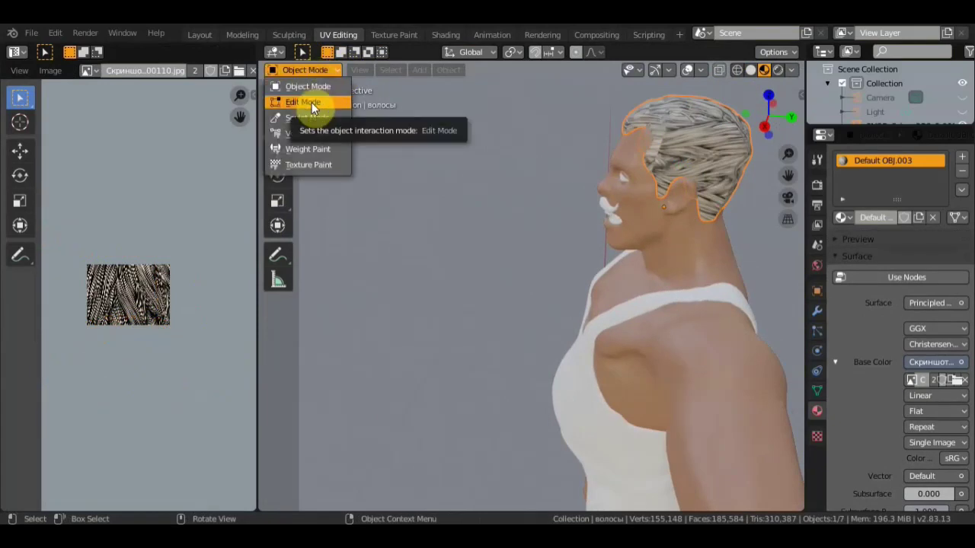
left_click(311, 102)
key("g")
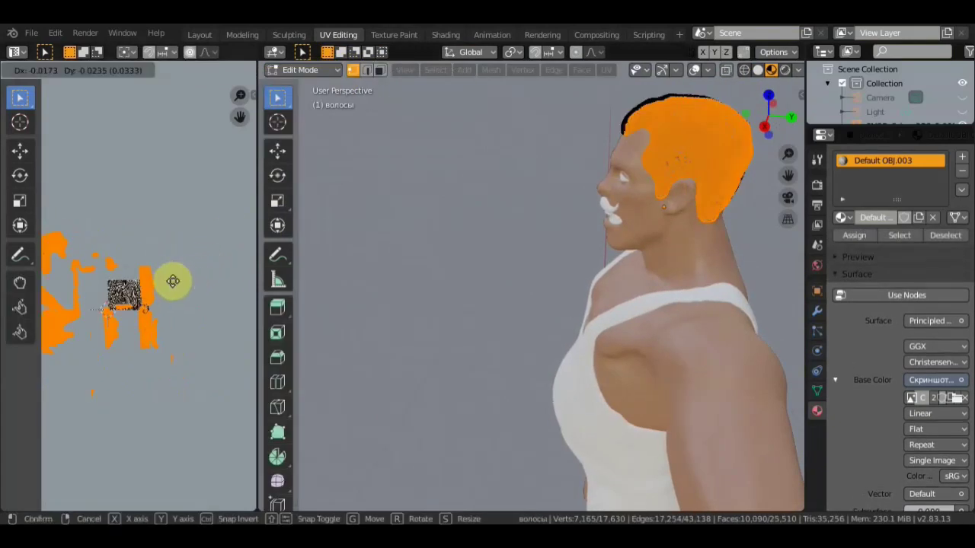
left_click(166, 281)
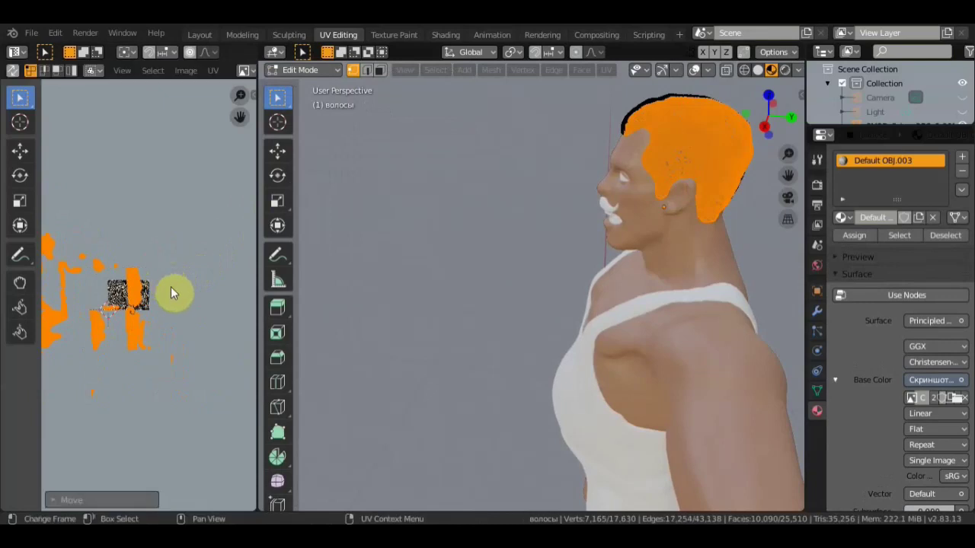
key("s")
left_click(189, 316)
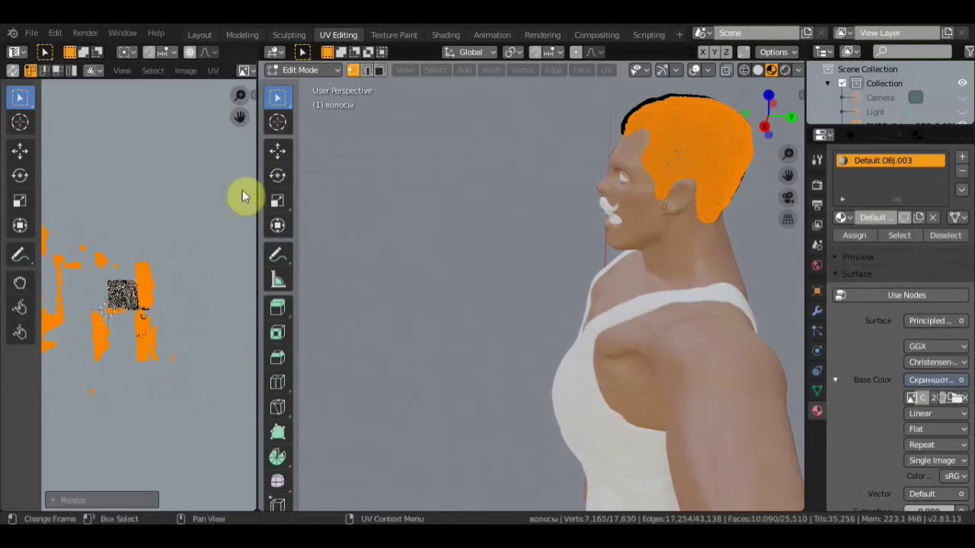
left_click(325, 76)
left_click(317, 88)
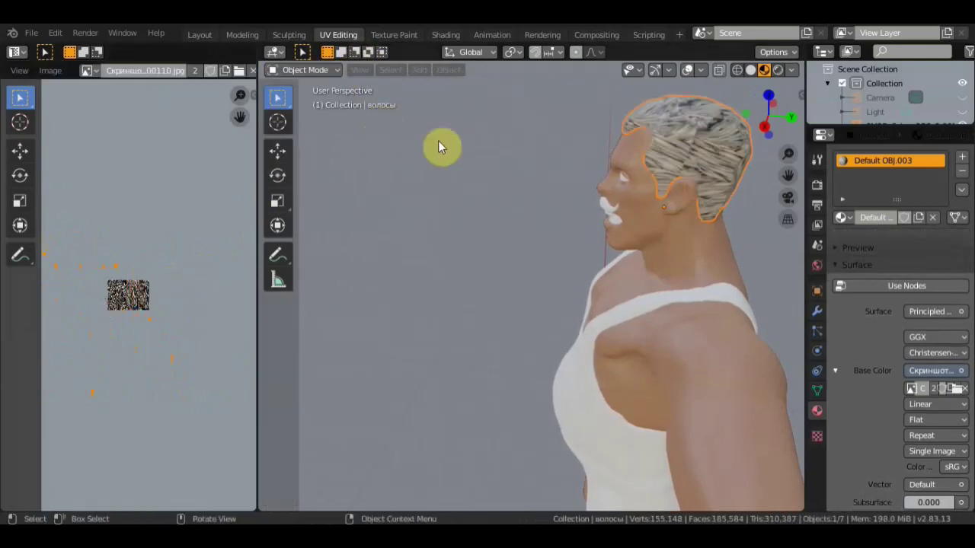
mouse_move(550, 160)
middle_mouse_down()
mouse_move(370, 157)
mouse_move(322, 166)
mouse_move(297, 201)
mouse_move(260, 175)
mouse_move(777, 163)
mouse_move(790, 211)
mouse_move(594, 230)
mouse_move(594, 294)
mouse_move(687, 259)
mouse_move(716, 218)
mouse_move(727, 222)
mouse_move(456, 202)
mouse_move(339, 210)
mouse_move(544, 222)
mouse_move(413, 227)
middle_mouse_up()
Orbit to a rear view of the head and zoom in on the hair texture image.
mouse_move(553, 228)
middle_mouse_down()
mouse_move(514, 259)
mouse_move(466, 252)
mouse_move(467, 224)
mouse_move(758, 208)
mouse_move(659, 213)
middle_mouse_up()
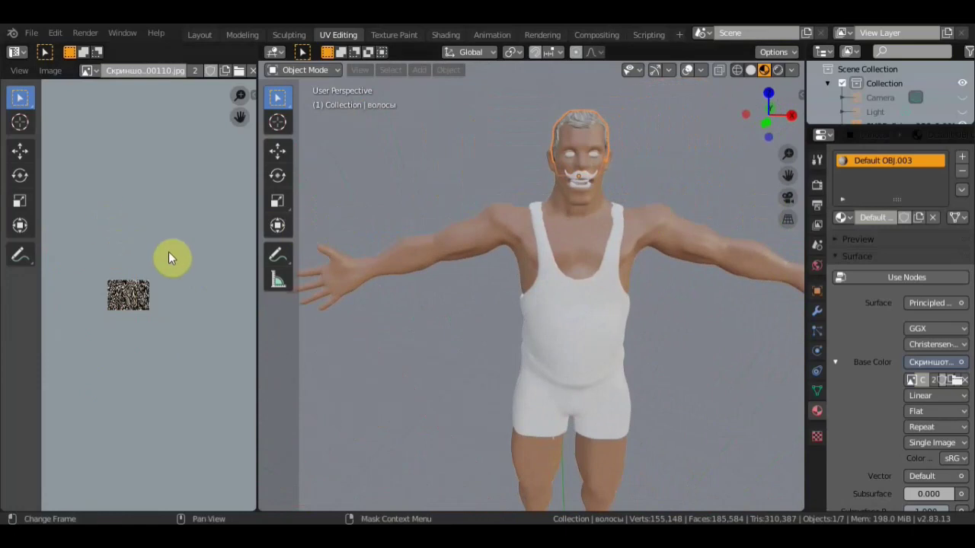
scroll(144, 316, "up", 3)
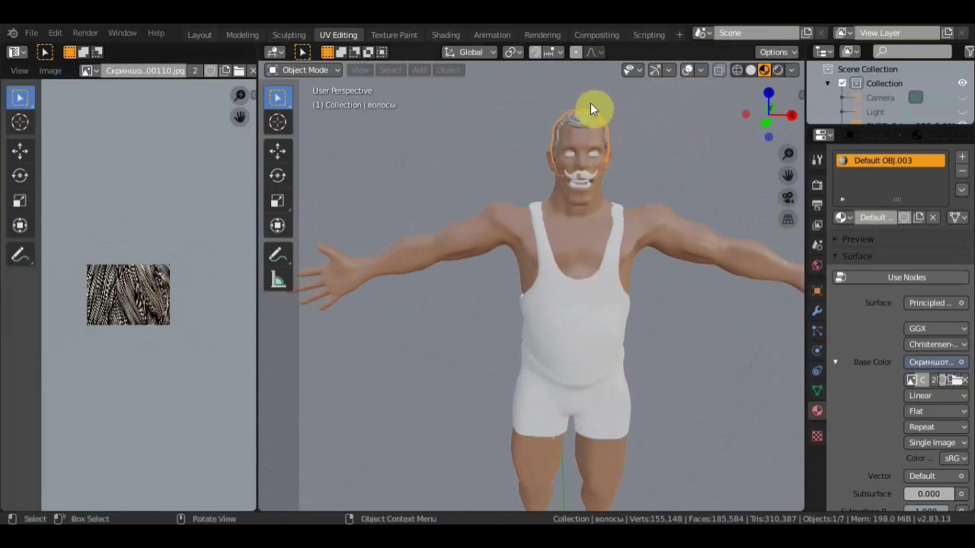
left_click(312, 70)
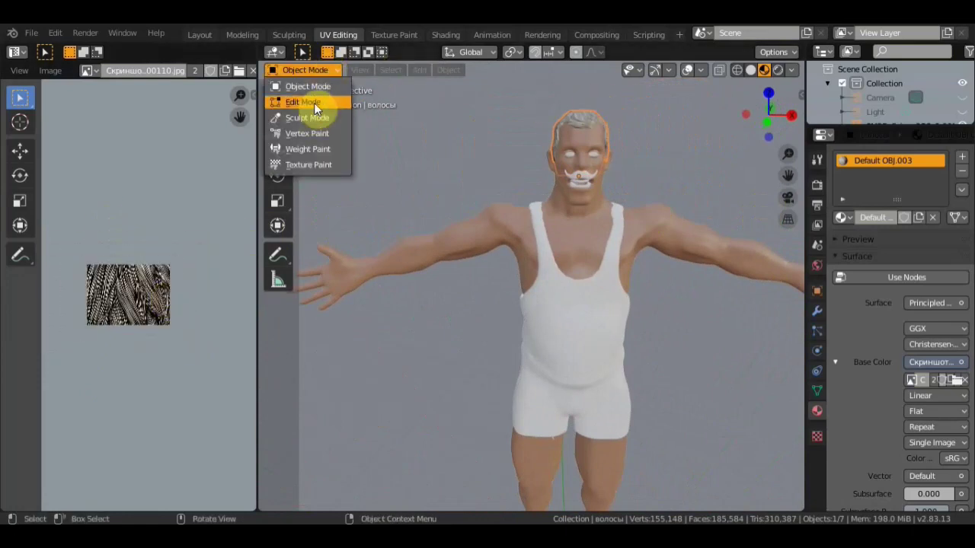
In Edit Mode with wireframe display, box-select the whole left side of the hair.
left_click(313, 102)
left_click_drag(510, 98, 523, 110)
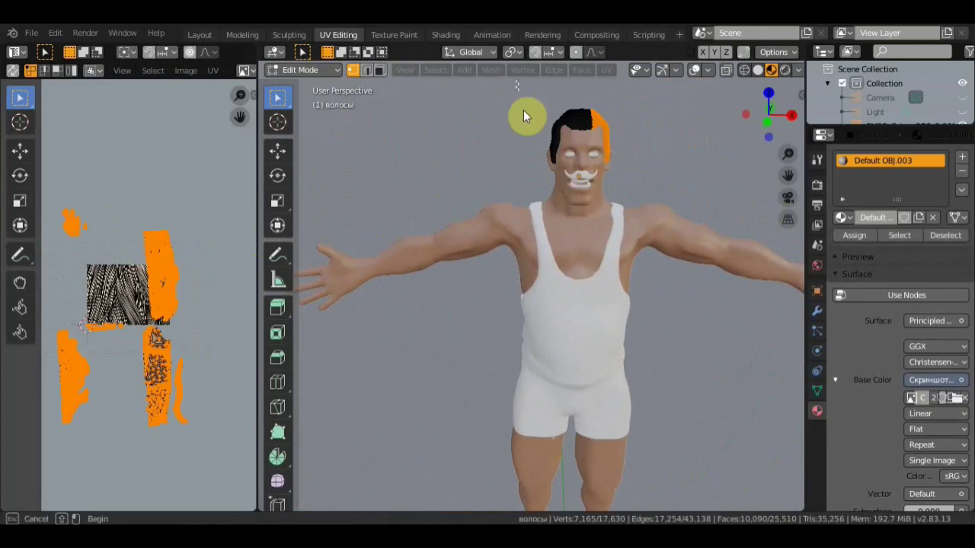
left_click_drag(555, 194, 562, 203)
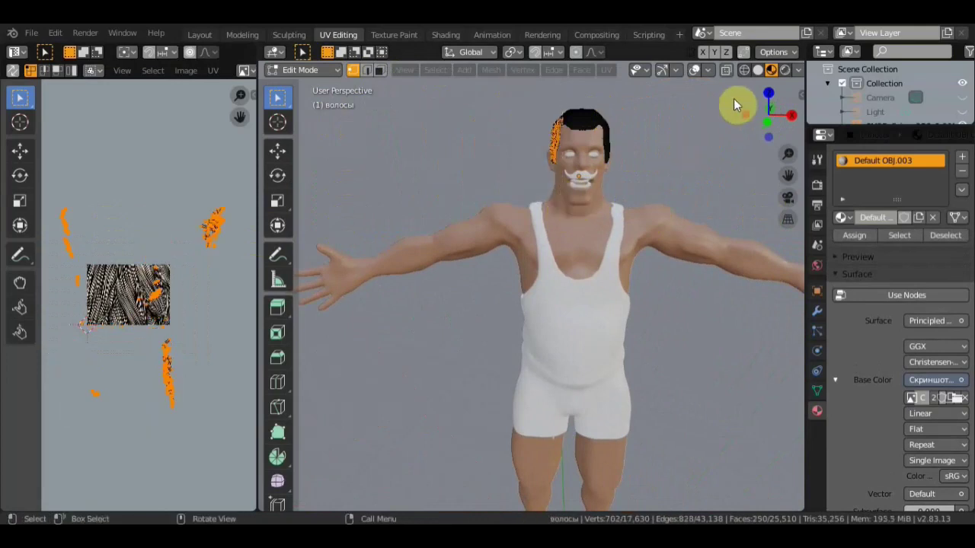
left_click(748, 69)
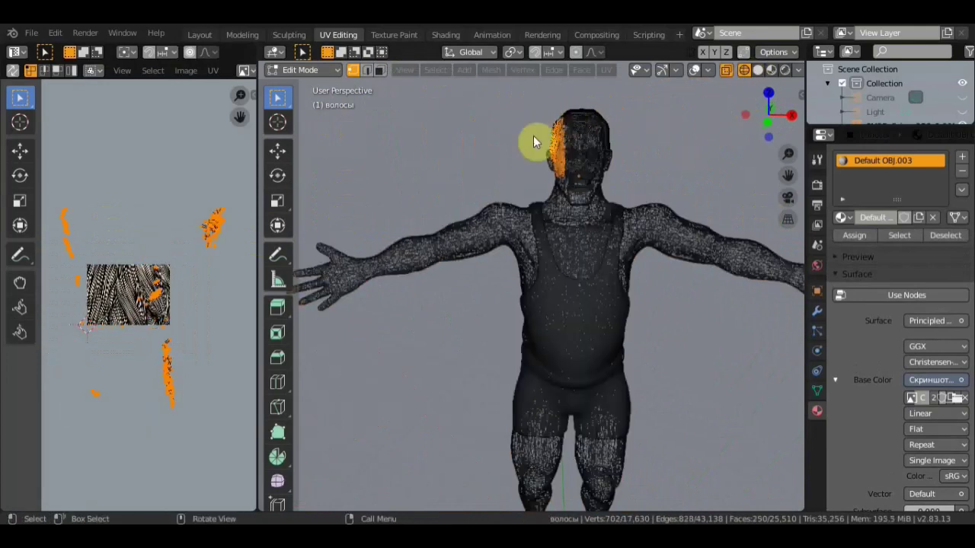
left_click_drag(564, 209, 539, 225)
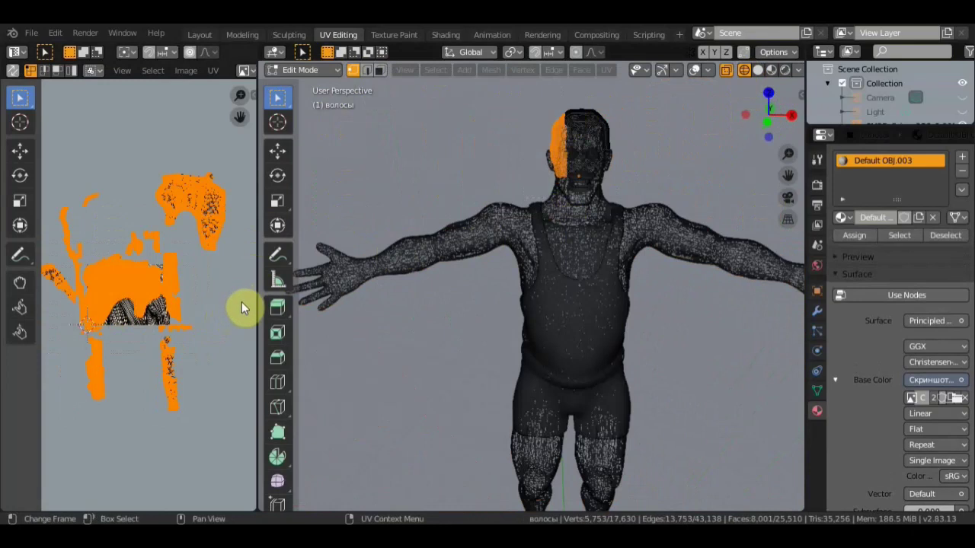
Enlarge, slightly rotate and shift the selected UV islands, then return to Object Mode and Material Preview.
key("s")
left_click(4, 318)
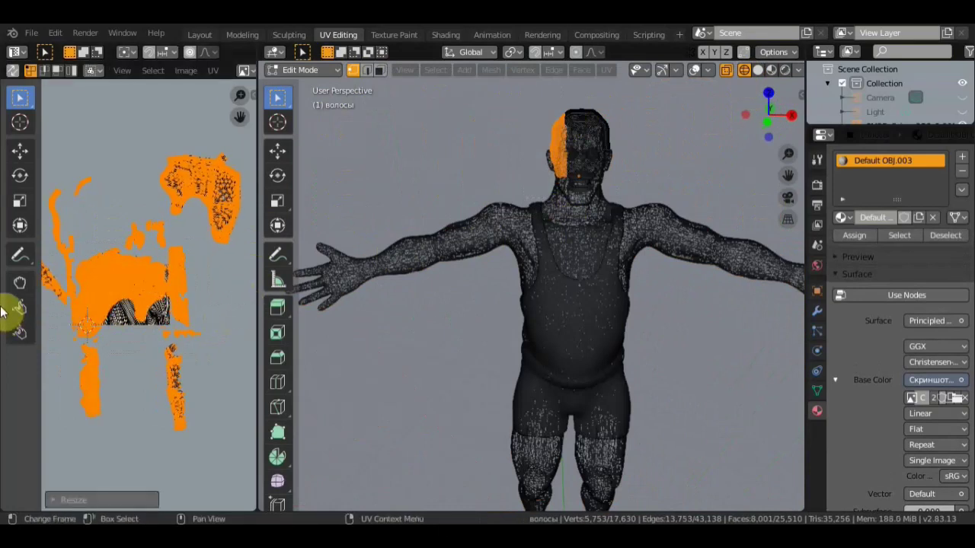
key("r")
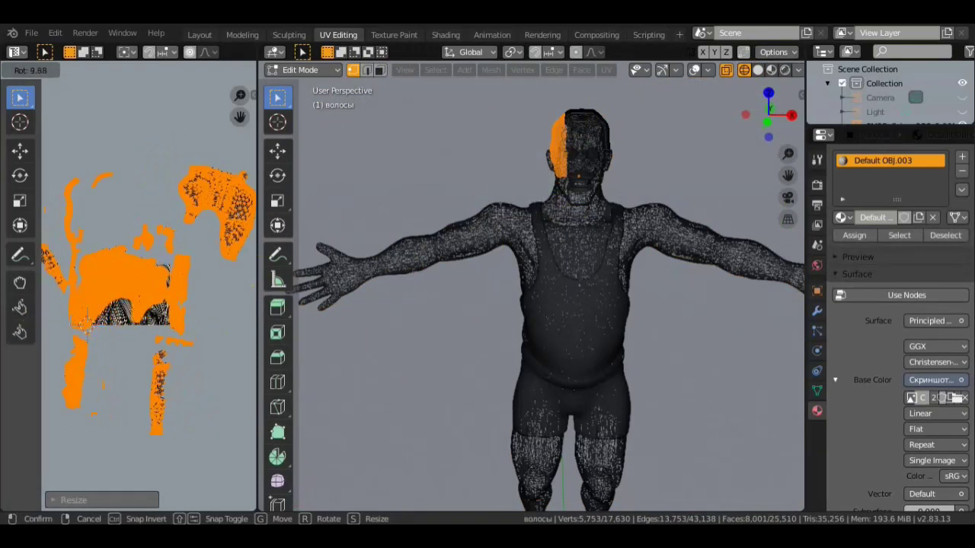
left_click(23, 280)
key("g")
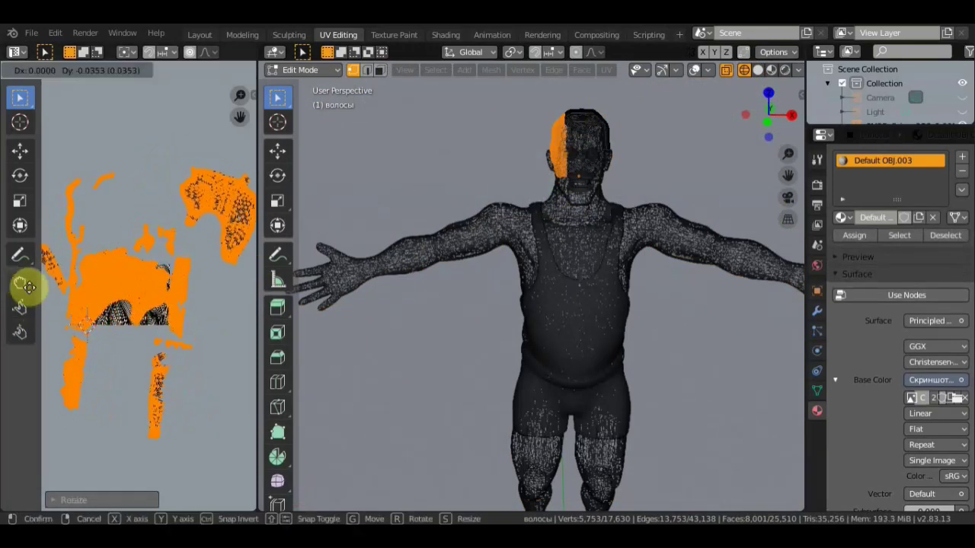
left_click(44, 301)
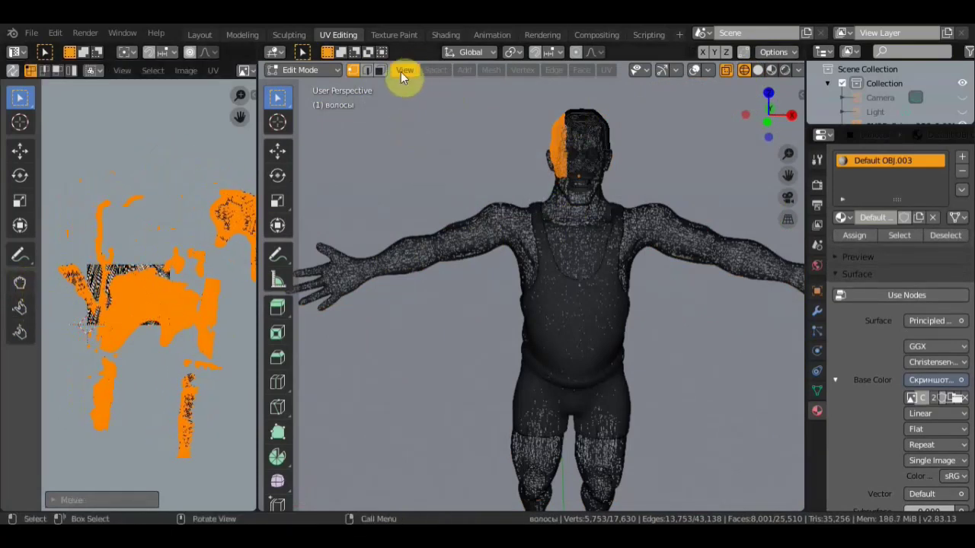
left_click(328, 71)
left_click(333, 86)
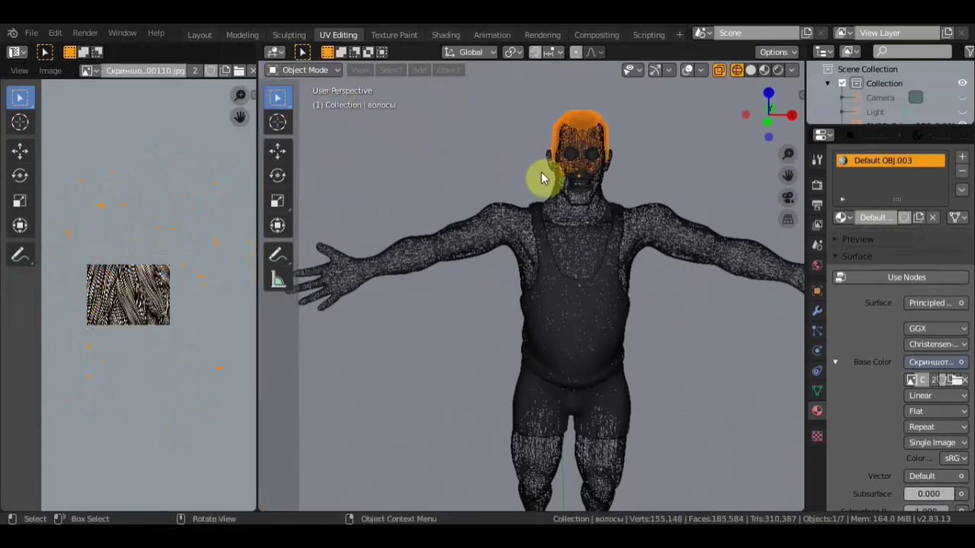
left_click(764, 69)
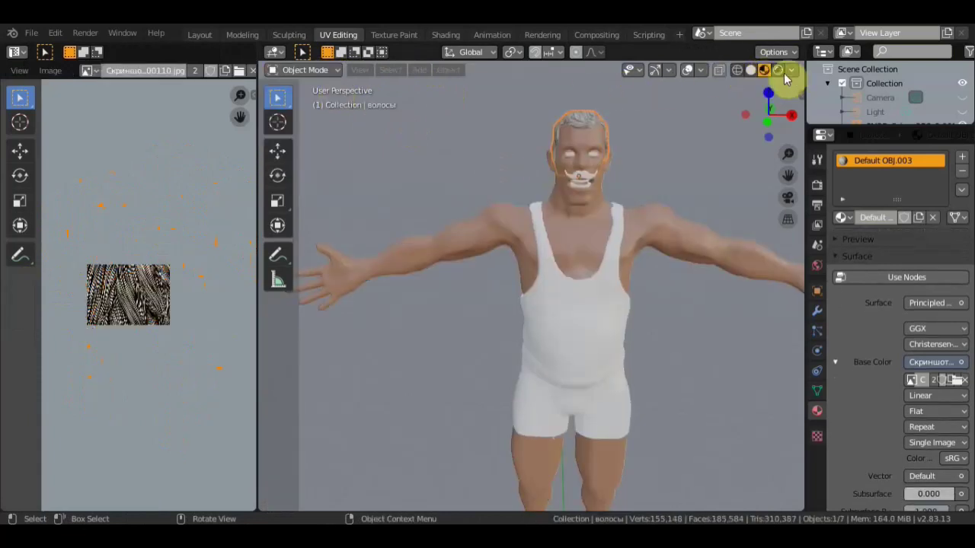
From a side view, rotate the hair UV islands by about -96° and check the result in Object Mode.
mouse_move(573, 175)
middle_mouse_down()
mouse_move(719, 158)
mouse_move(637, 206)
mouse_move(677, 328)
mouse_move(625, 270)
mouse_move(665, 319)
mouse_move(688, 322)
mouse_move(525, 276)
mouse_move(662, 327)
mouse_move(640, 310)
middle_mouse_up()
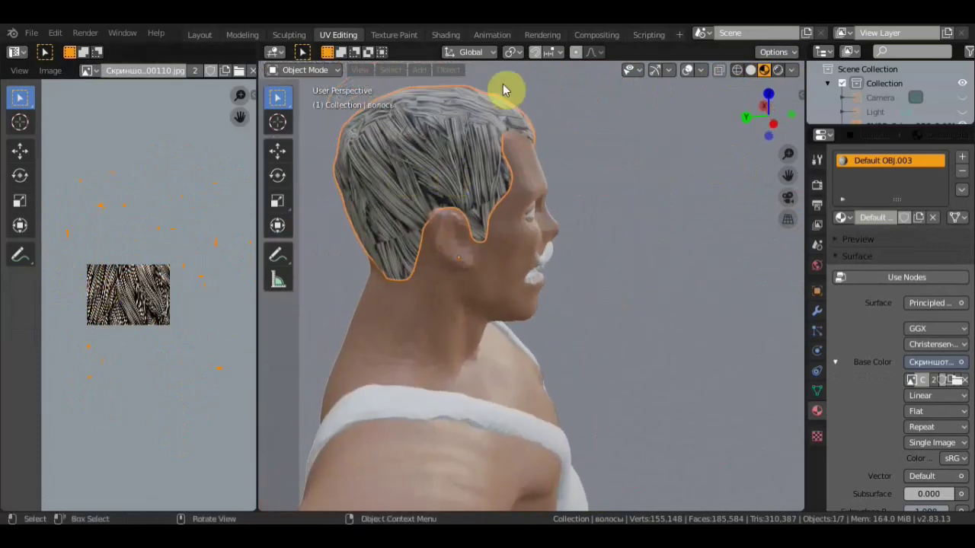
left_click(305, 70)
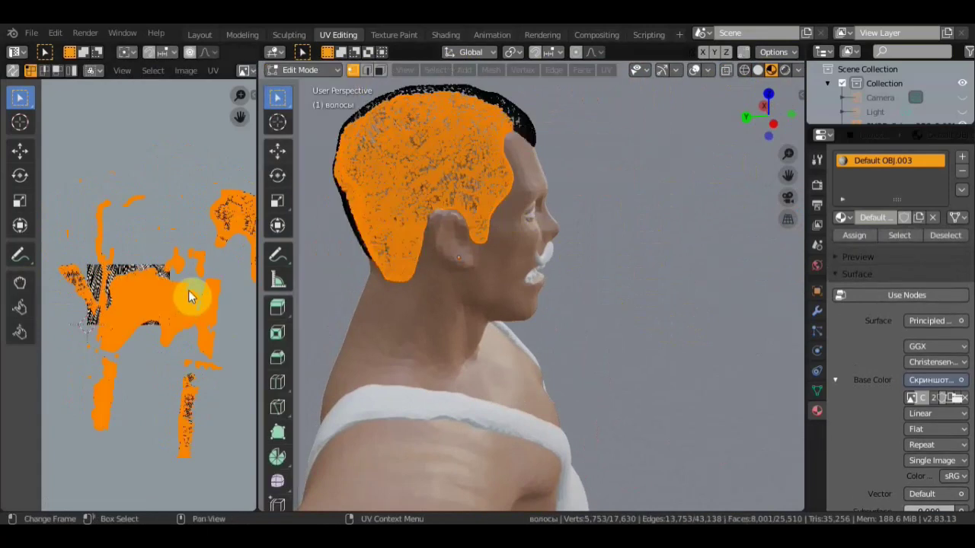
key("r")
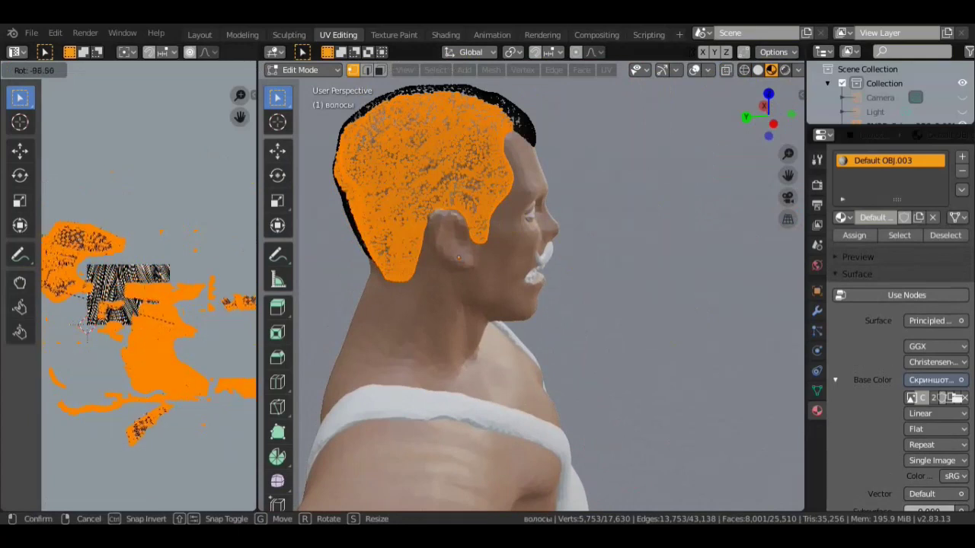
left_click(87, 218)
left_click(303, 71)
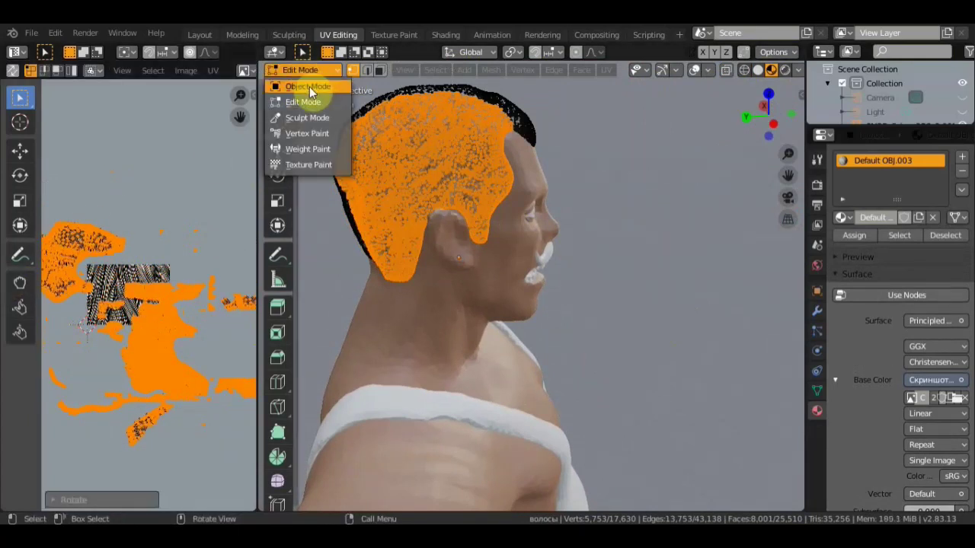
left_click(310, 88)
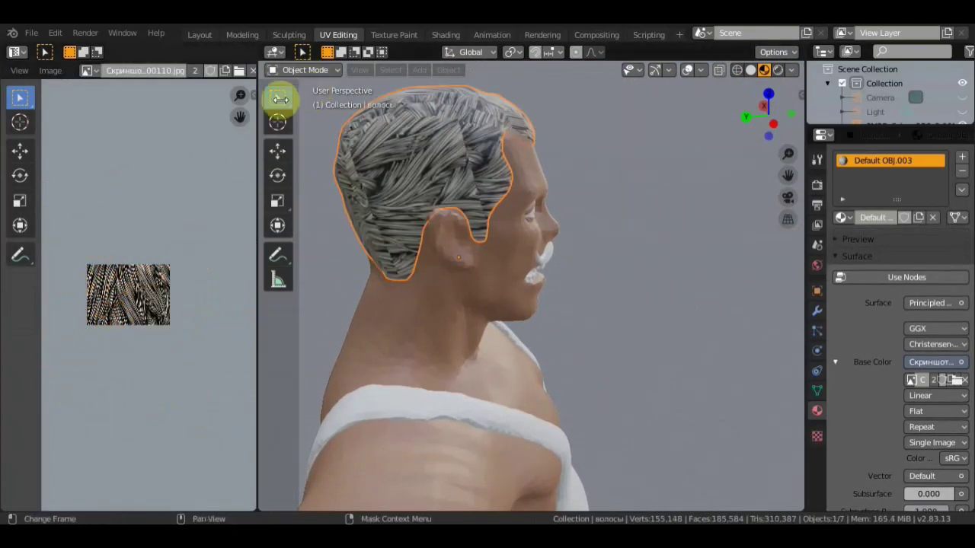
left_click(298, 70)
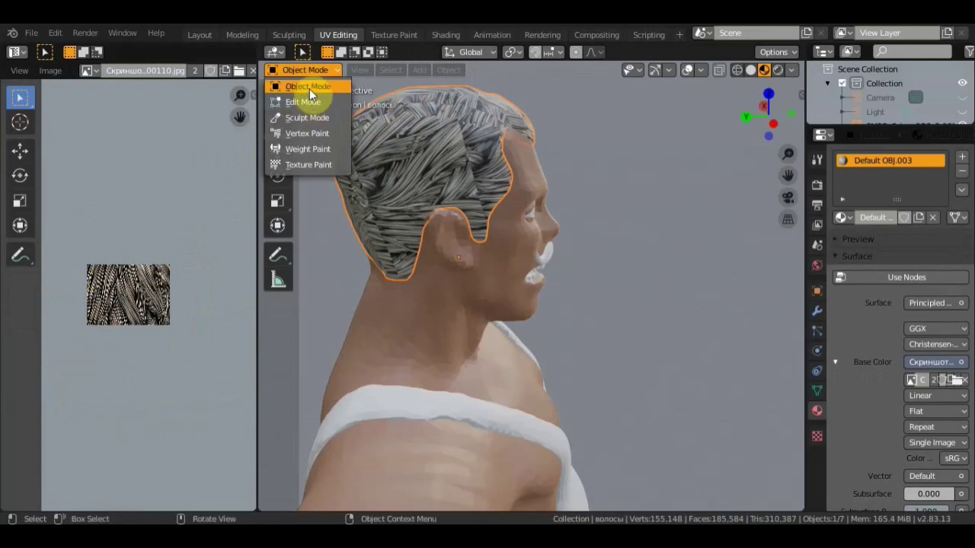
left_click(309, 88)
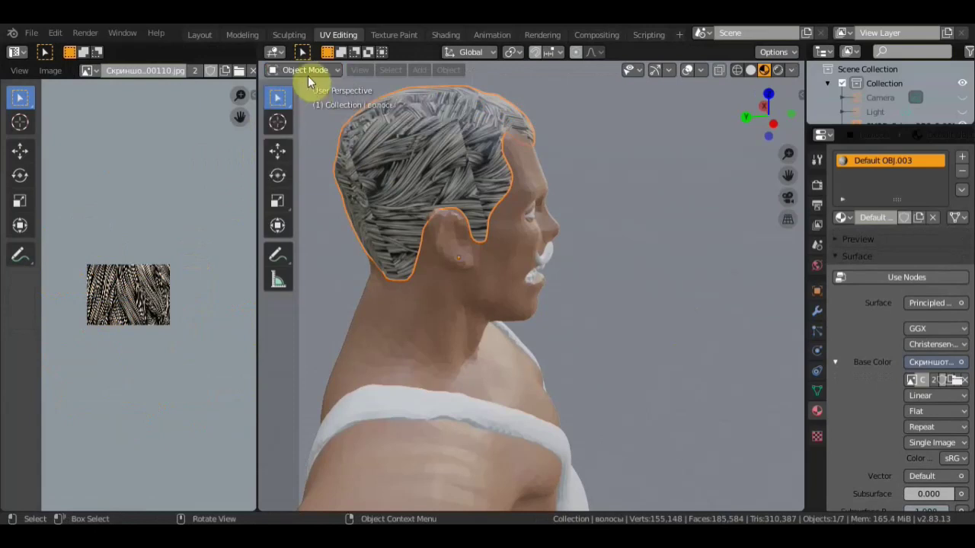
left_click(307, 70)
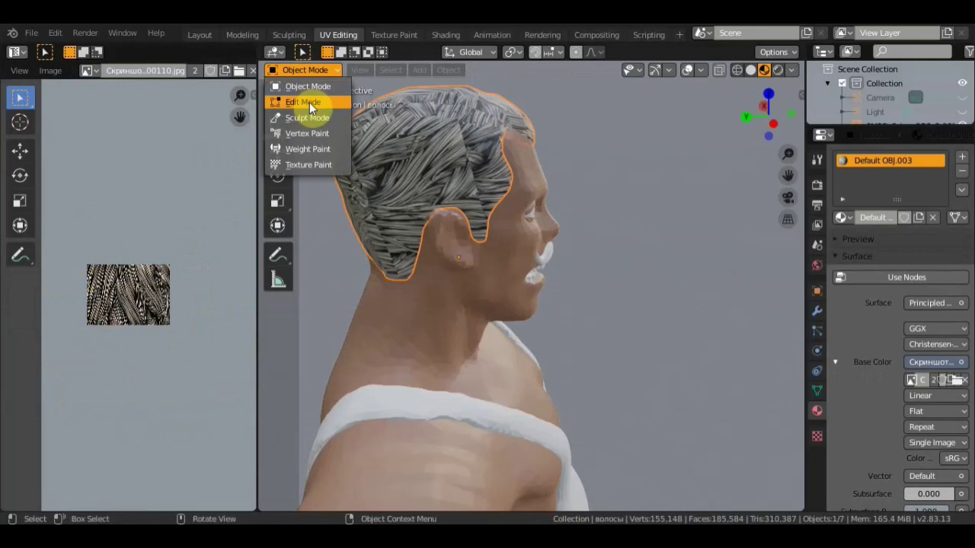
Scale the hair UVs by about -2 (2.08, flipped) and view the denser texture in Object Mode.
left_click(309, 102)
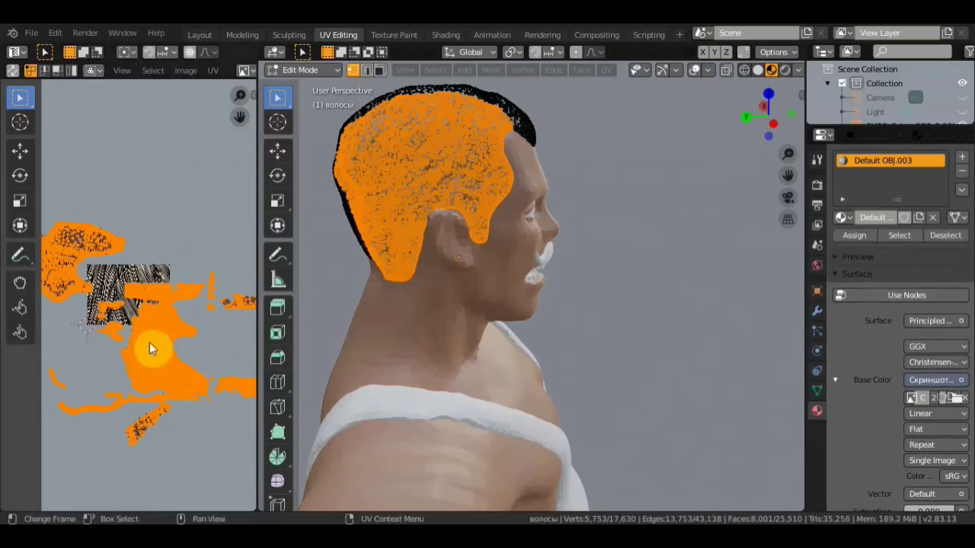
key("s")
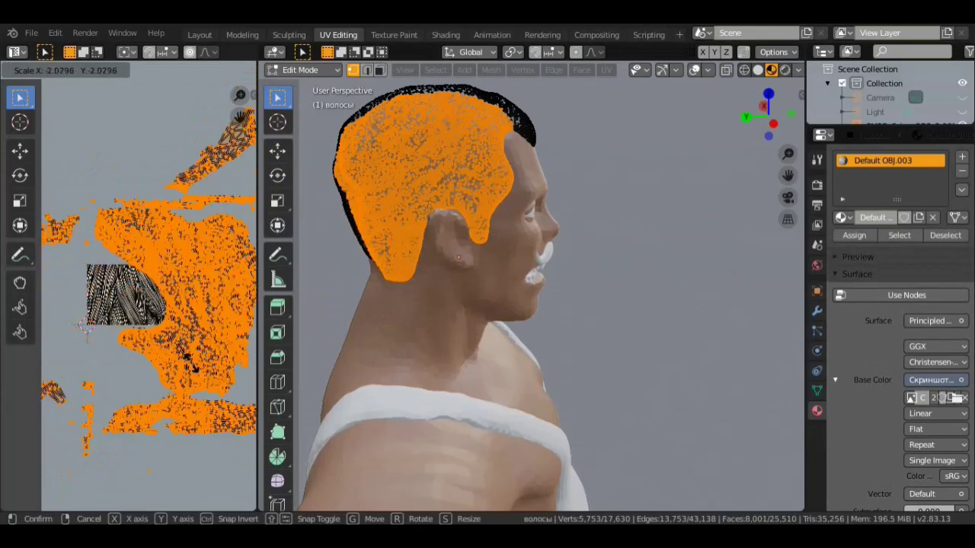
key("Return")
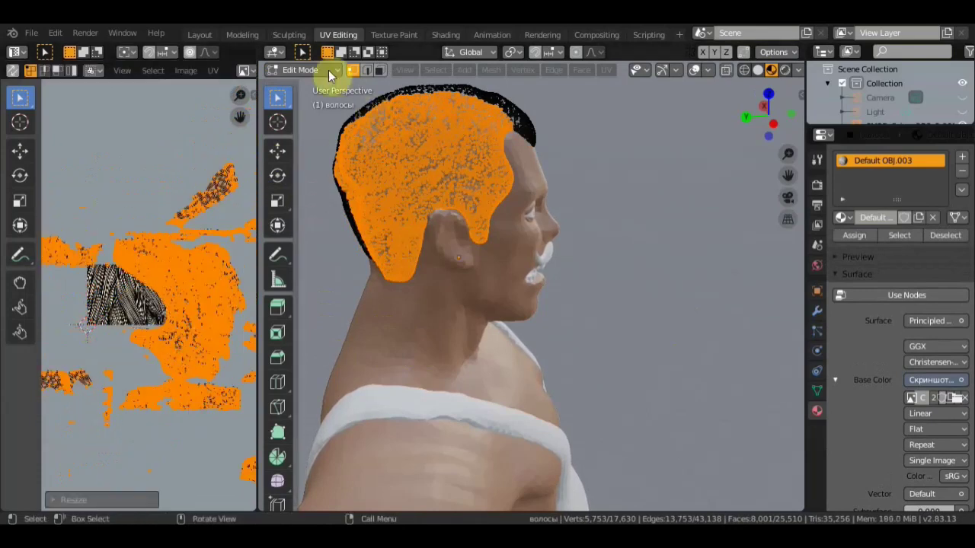
left_click(325, 69)
left_click(323, 82)
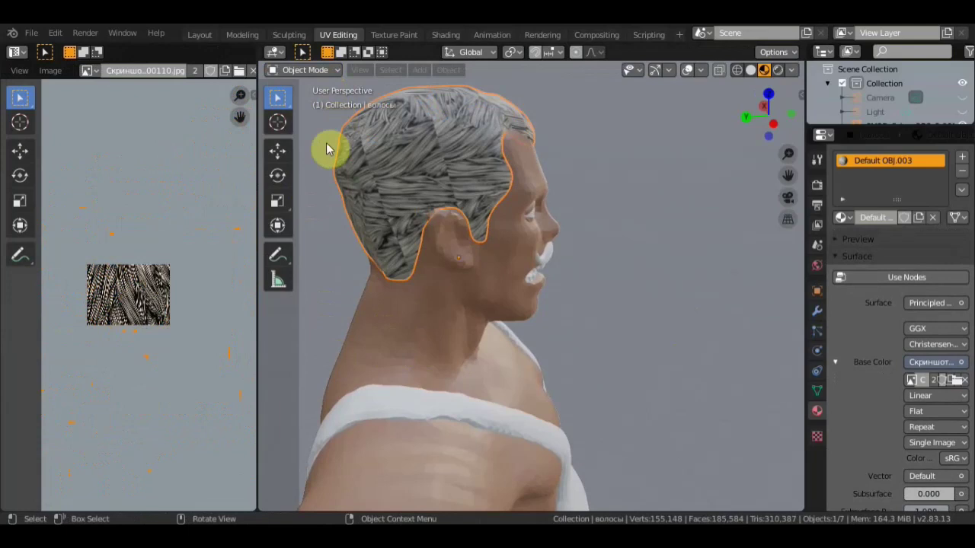
left_click(311, 72)
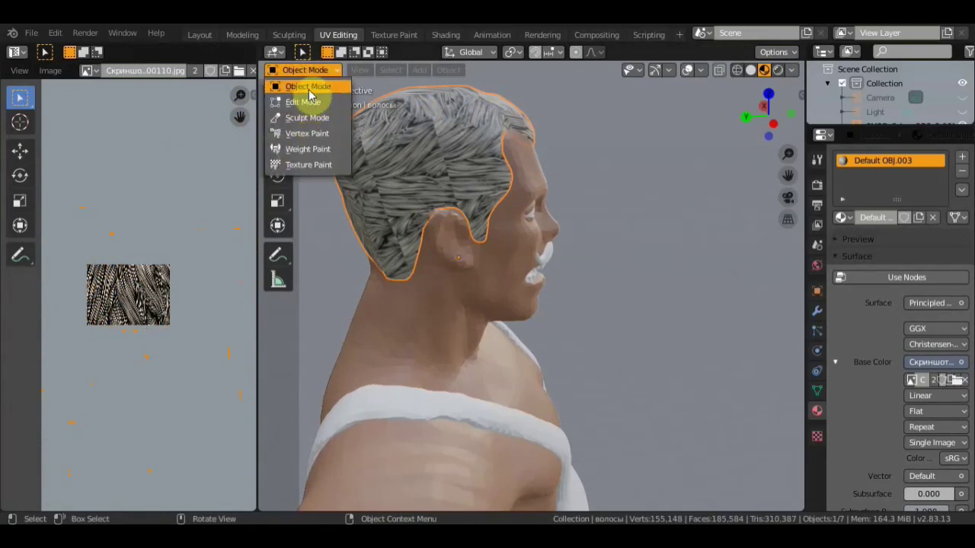
left_click(309, 89)
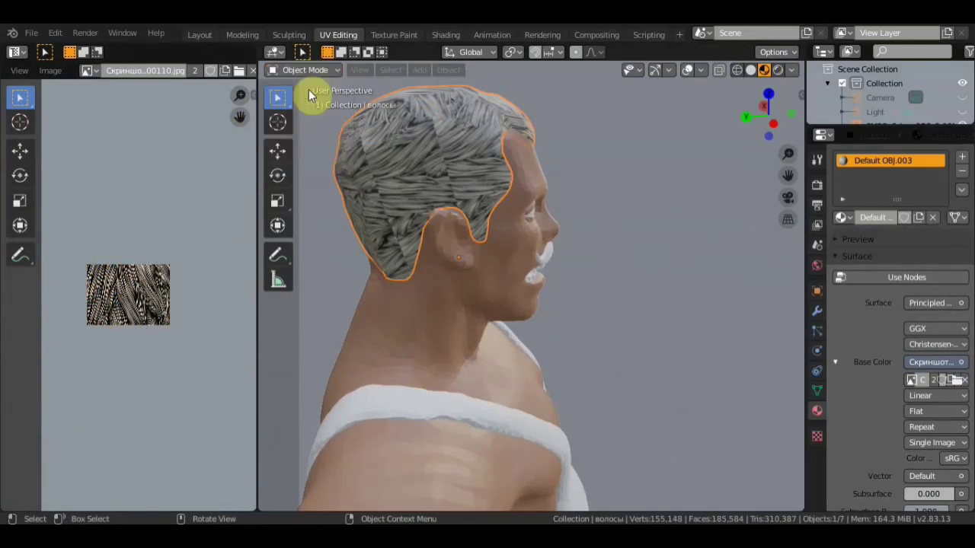
left_click(957, 382)
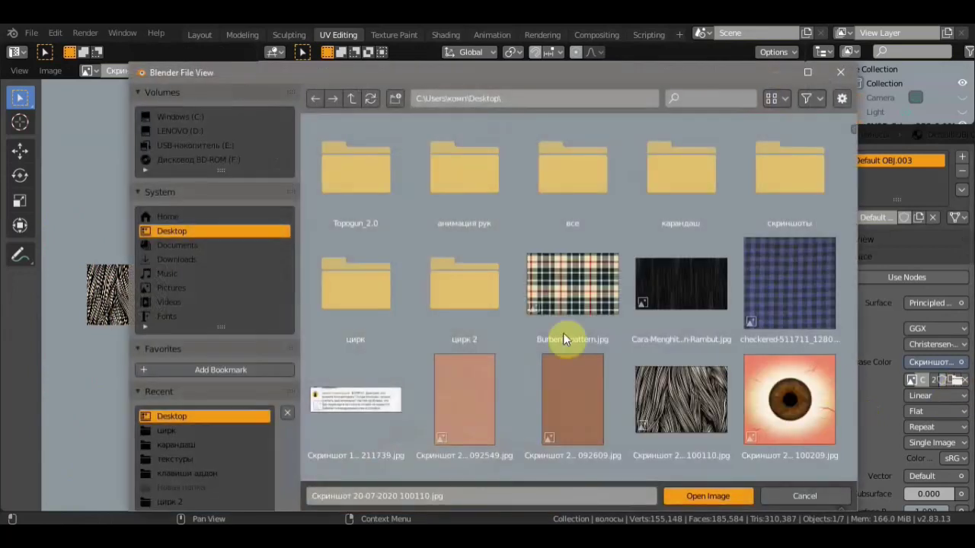
left_click(681, 302)
left_click(707, 496)
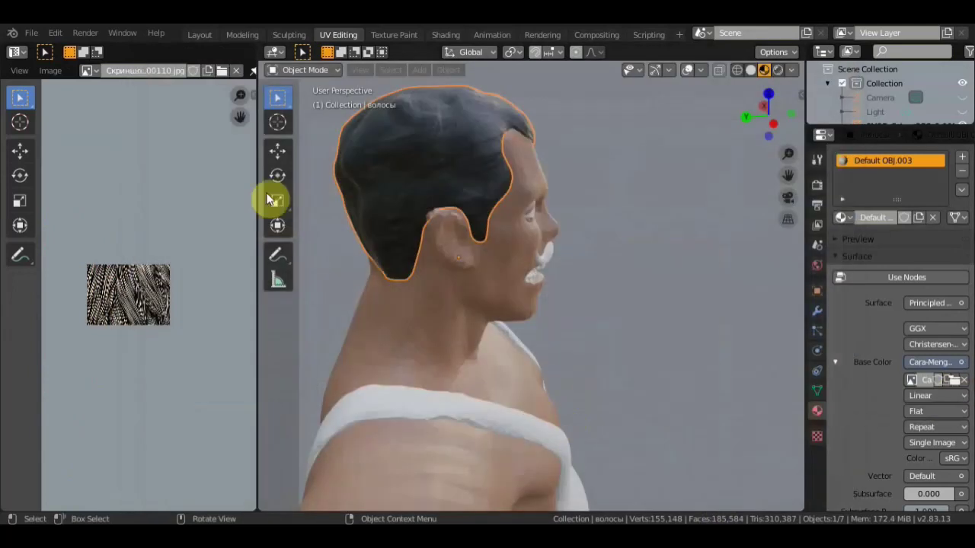
mouse_move(273, 118)
middle_mouse_down()
mouse_move(578, 259)
mouse_move(407, 244)
mouse_move(359, 172)
mouse_move(418, 202)
mouse_move(746, 187)
middle_mouse_up()
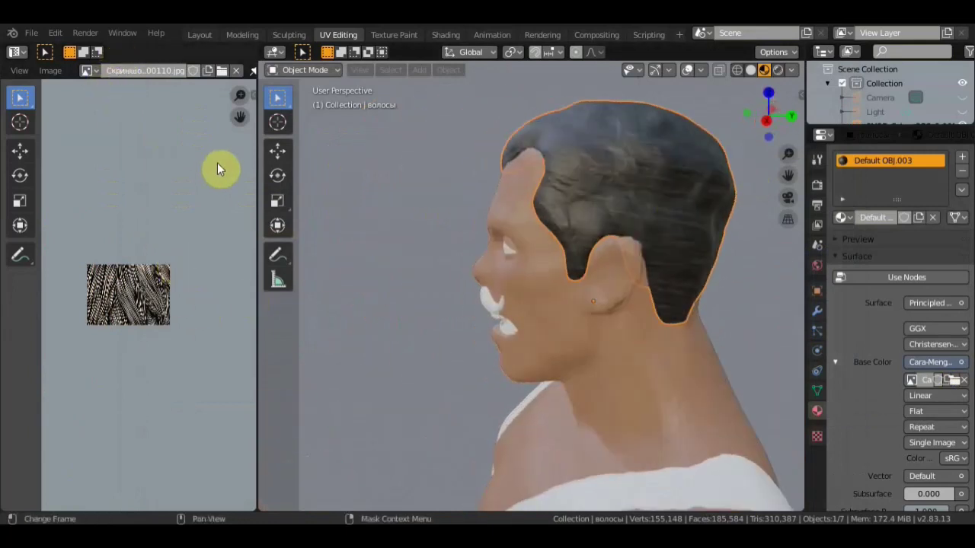
scroll(140, 241, "down", 1)
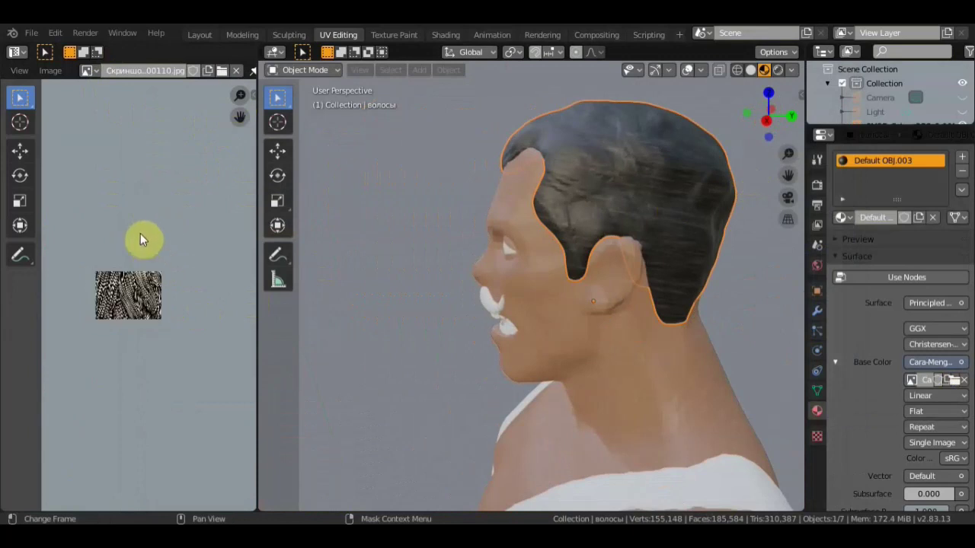
left_click(330, 72)
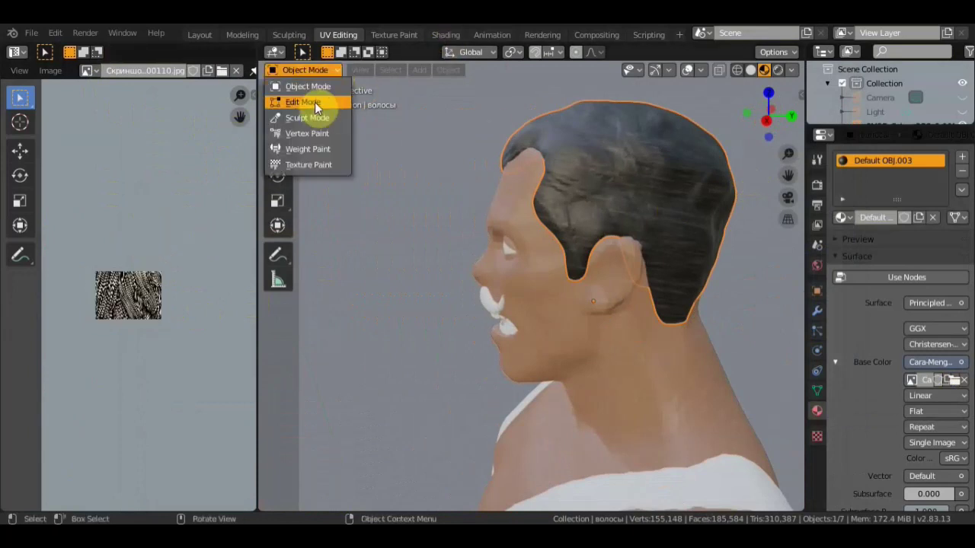
Select all hair vertices, scale the UVs smaller, and check the texture in Object Mode.
left_click(312, 104)
scroll(161, 296, "down", 2)
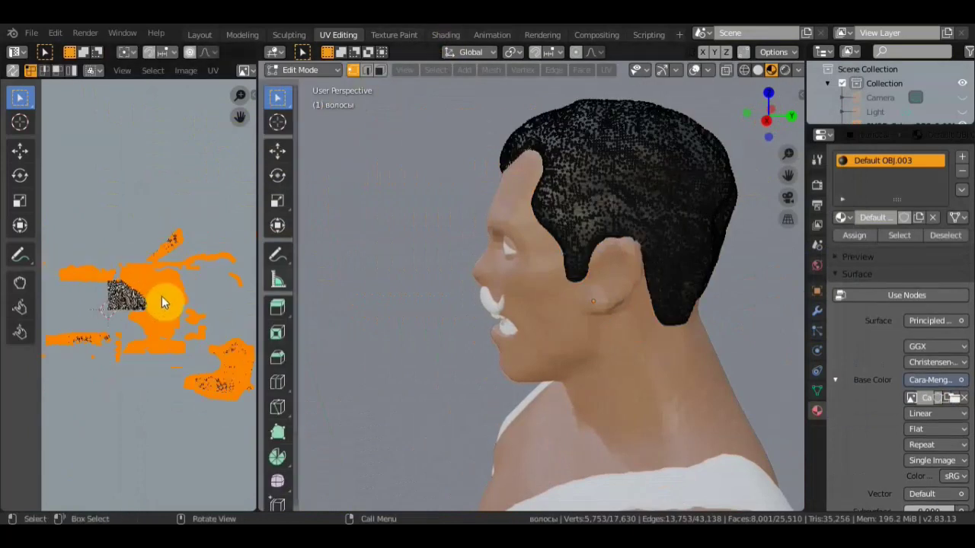
key("a")
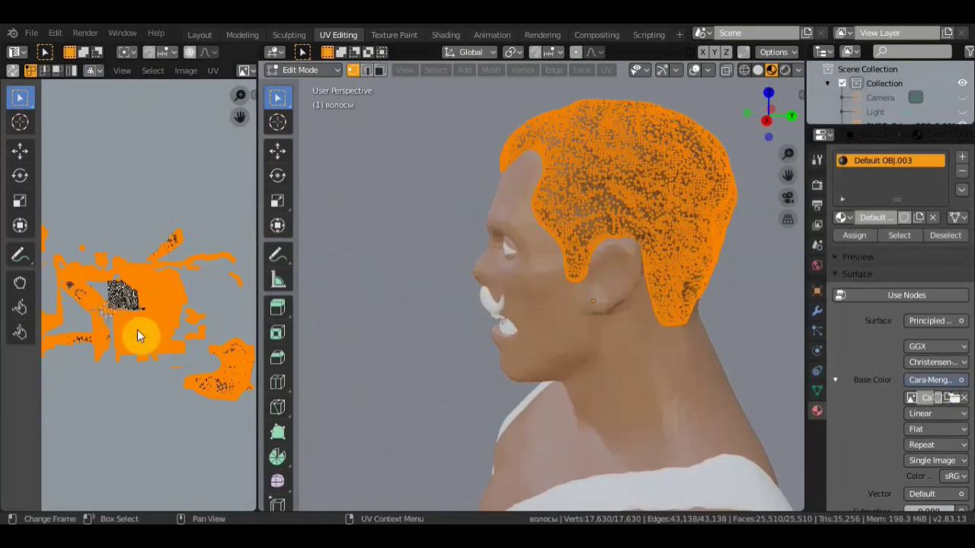
key("s")
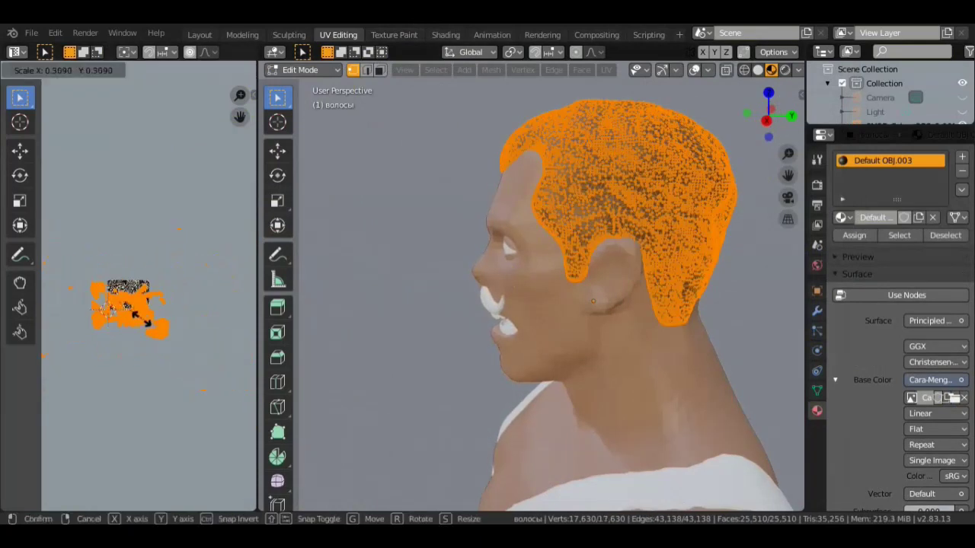
left_click(148, 329)
left_click(308, 69)
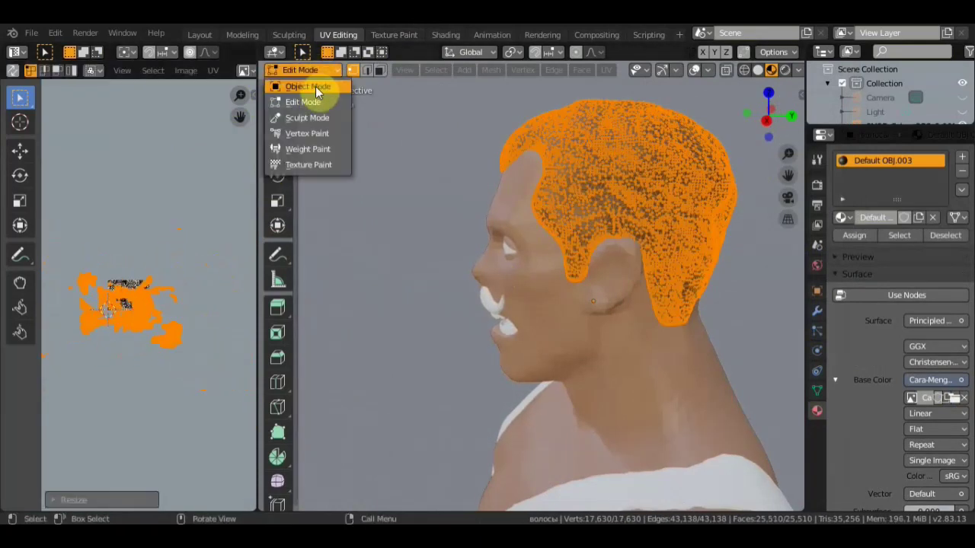
left_click(316, 86)
Back in Edit Mode, scale the hair UVs up well beyond the hair image.
left_click(313, 70)
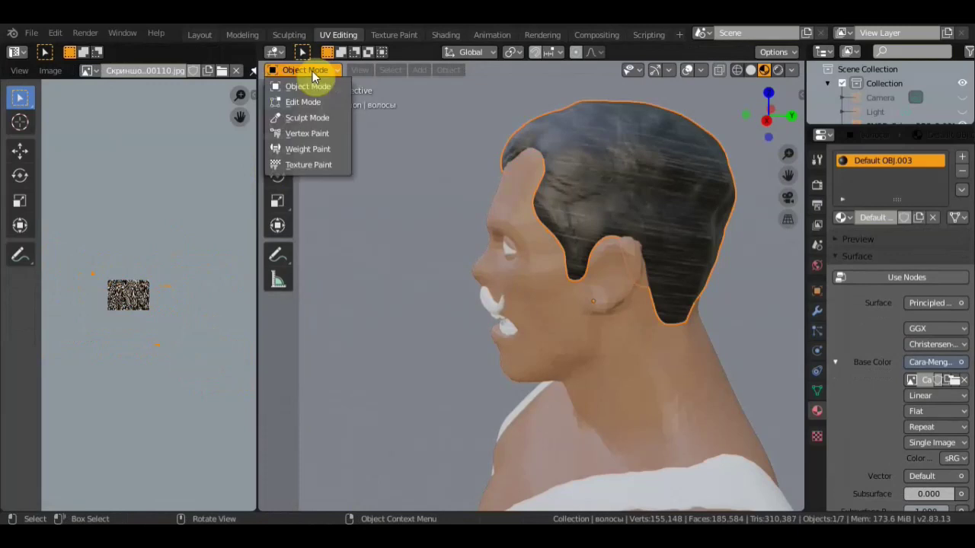
left_click(307, 101)
key("s")
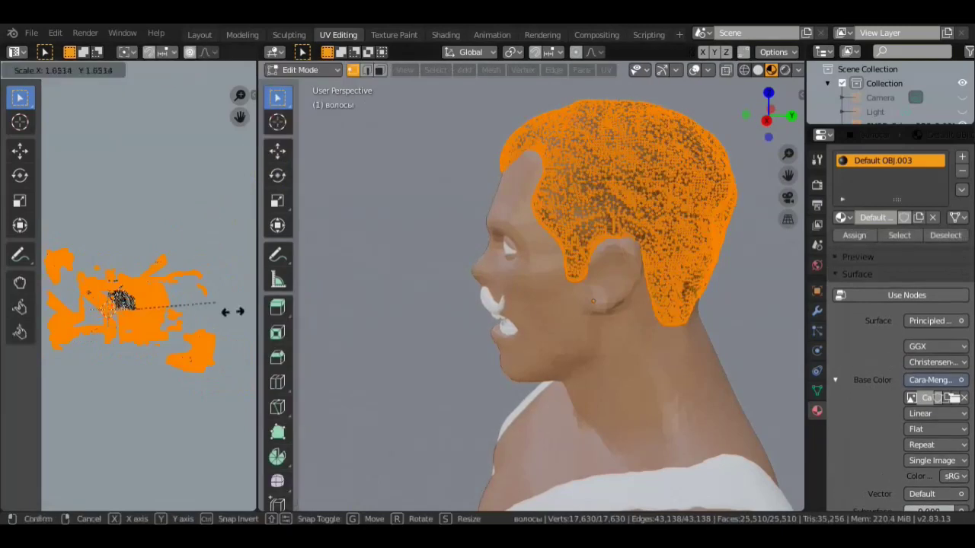
left_click(33, 371)
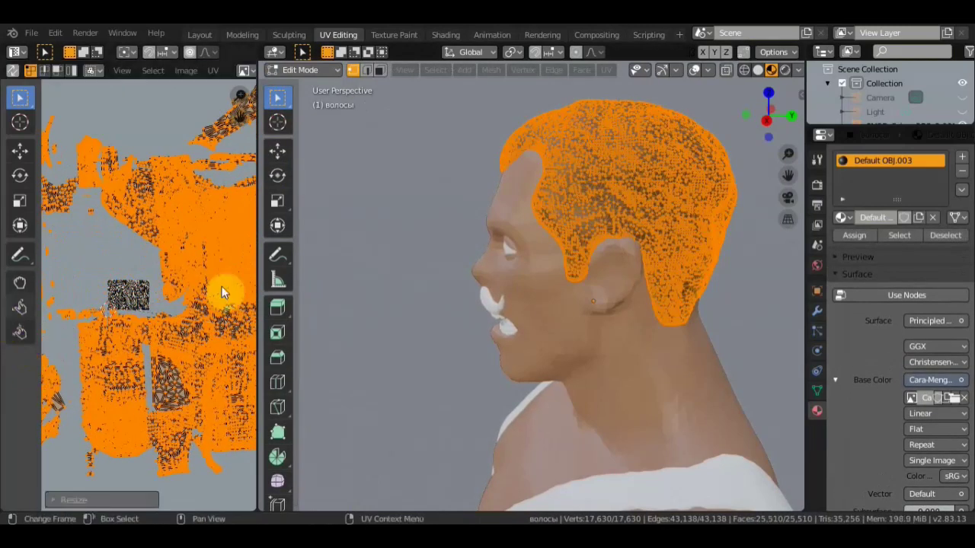
scroll(111, 291, "up", 3)
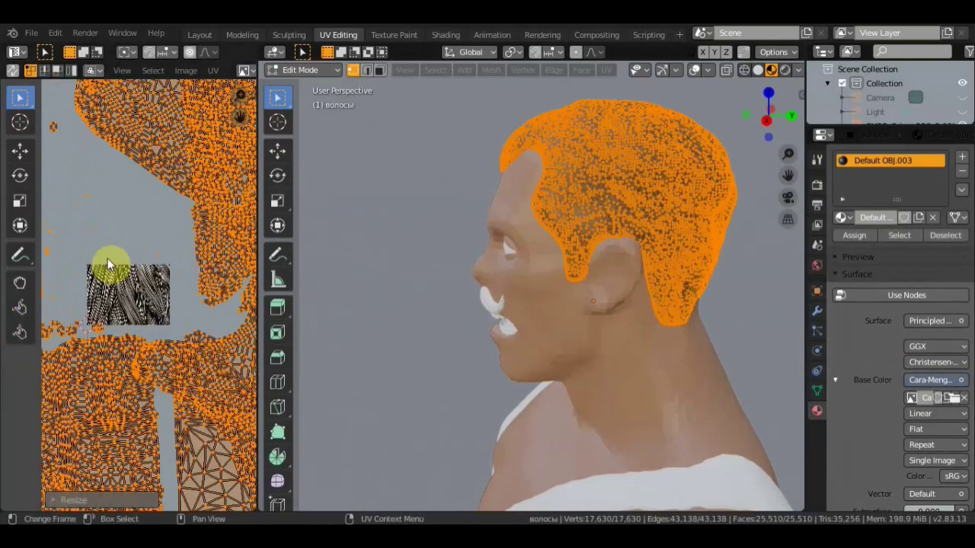
Create a new blank image, then open Cara-Menghitamkan-Rambut.jpg in the image editor.
left_click(190, 70)
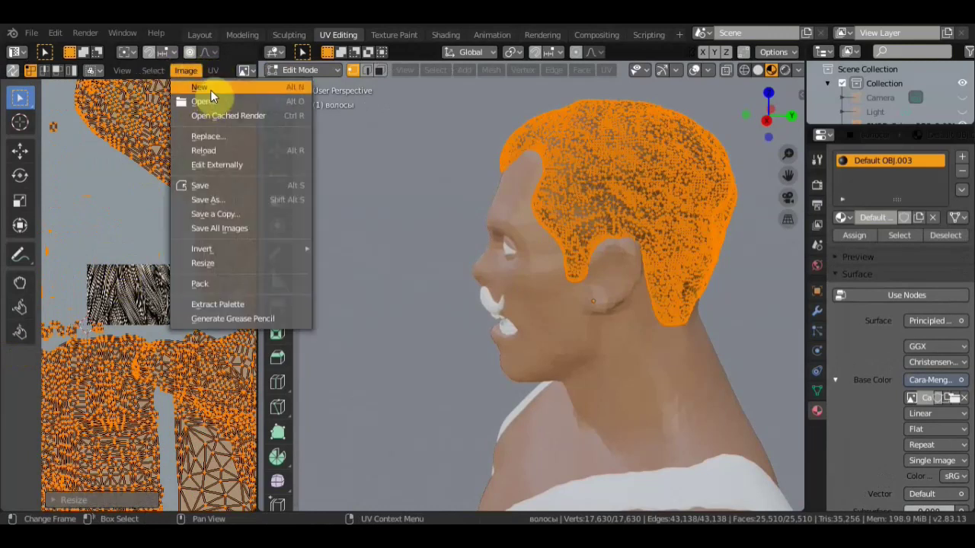
left_click(210, 88)
left_click(209, 245)
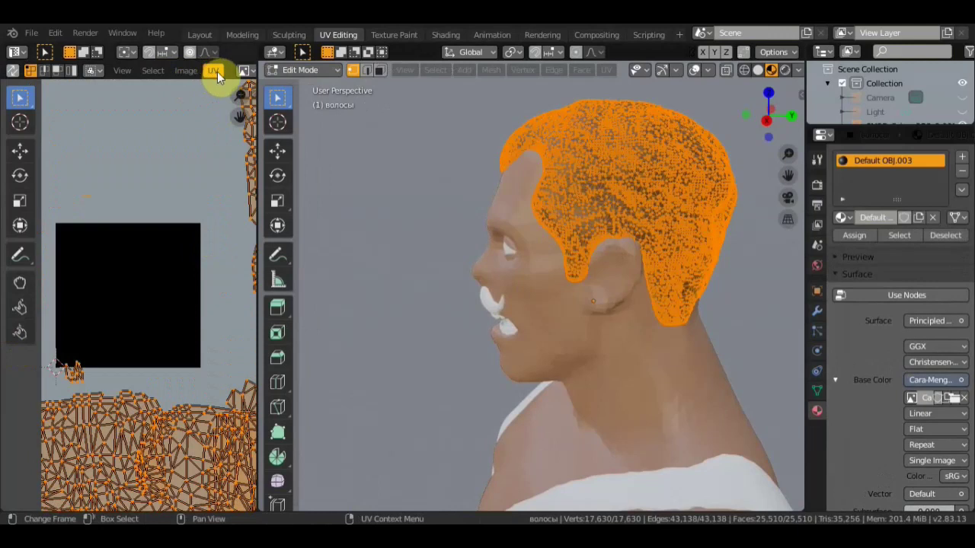
left_click(195, 71)
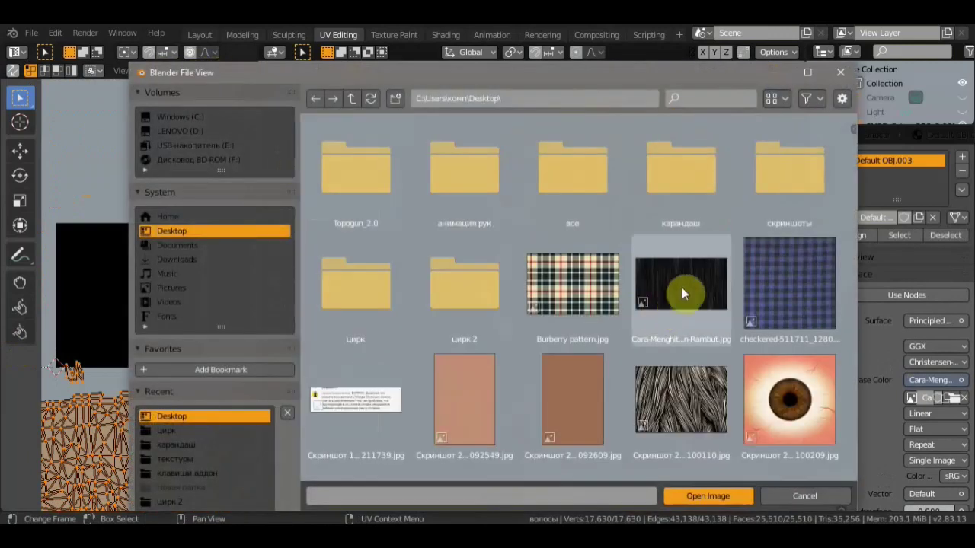
left_click(681, 287)
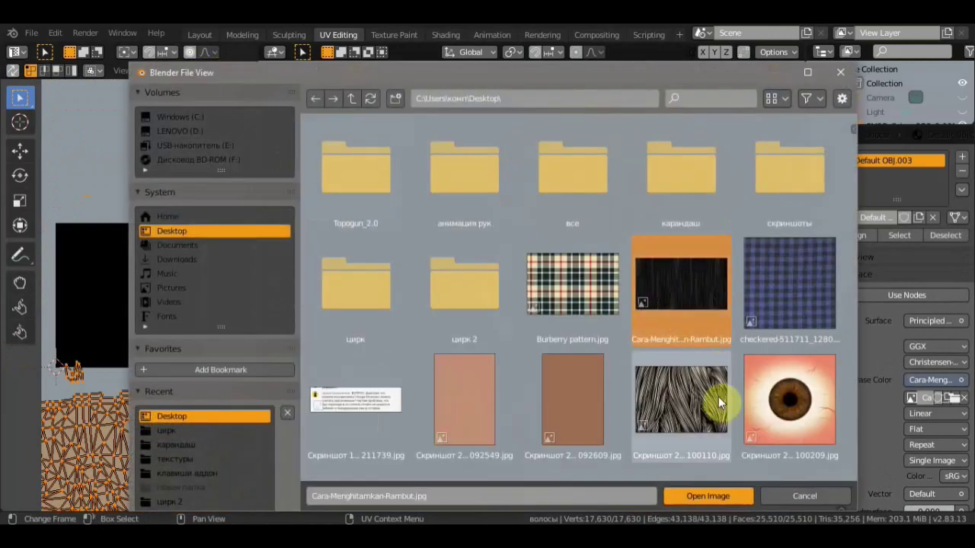
left_click(708, 496)
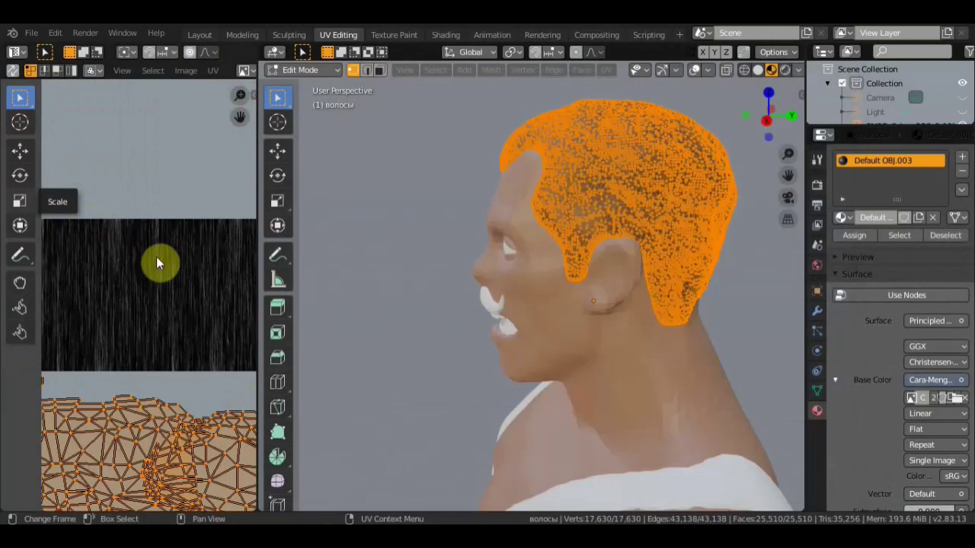
Deselect the whole hair mesh and return the hair to Object Mode.
scroll(156, 257, "down", 2)
scroll(156, 257, "down", 3)
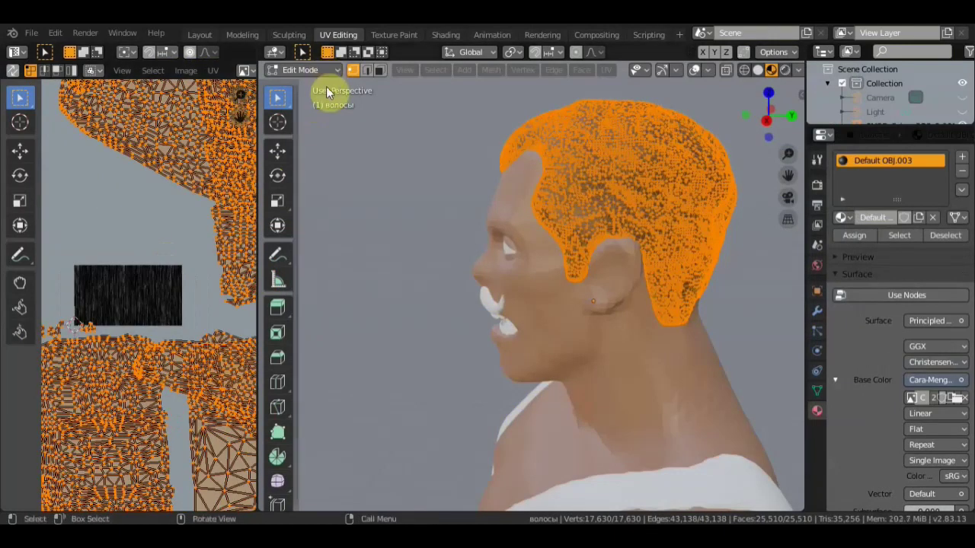
key("alt+a")
left_click(318, 70)
left_click(319, 86)
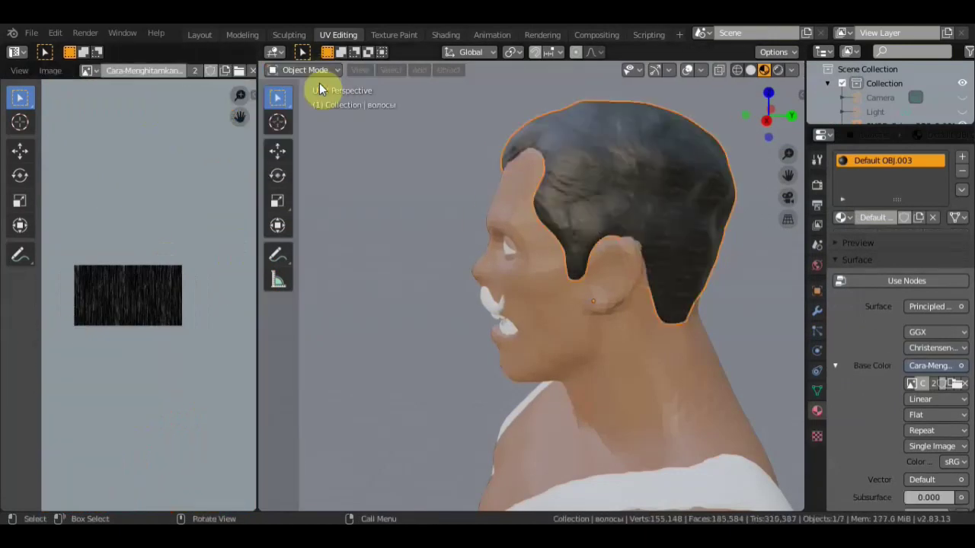
From a front three-quarter view, select all hair UVs and shrink them to about 0.52 scale.
mouse_move(549, 176)
middle_mouse_down()
mouse_move(636, 185)
mouse_move(779, 174)
mouse_move(297, 168)
mouse_move(337, 185)
mouse_move(283, 165)
middle_mouse_up()
left_click(306, 70)
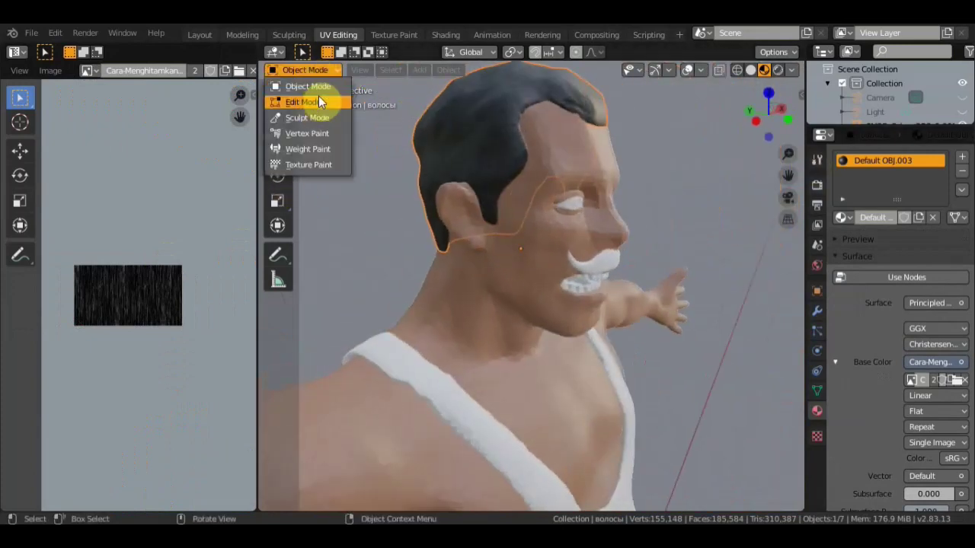
left_click(305, 102)
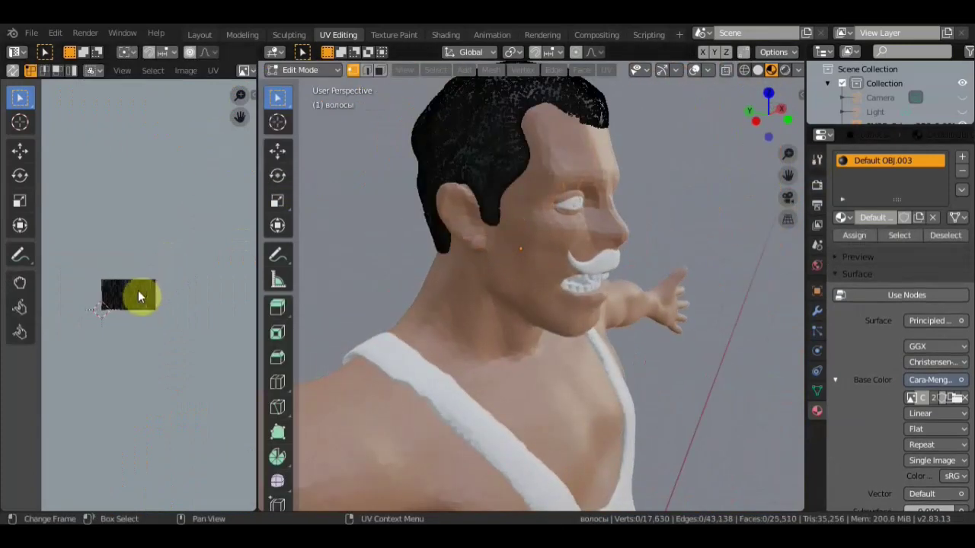
key("a")
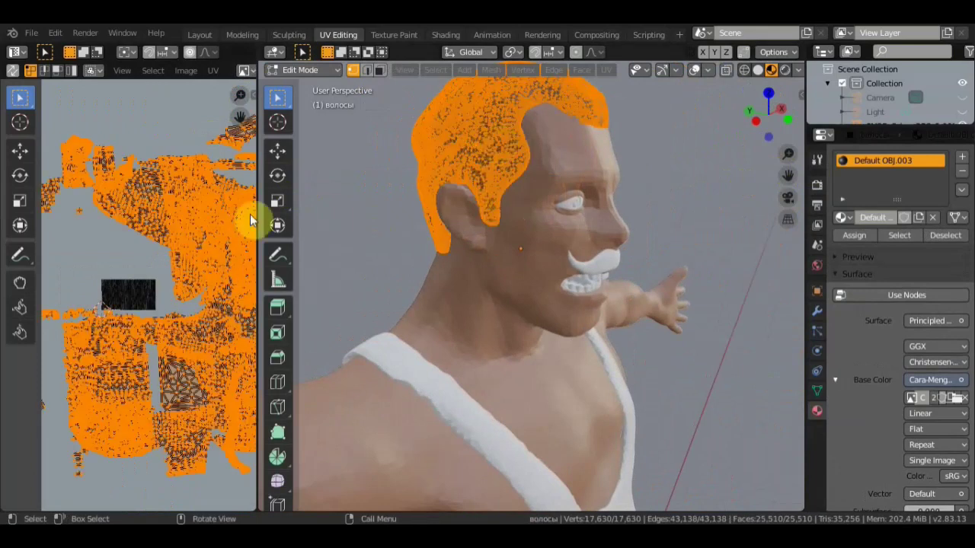
scroll(181, 252, "down", 2)
scroll(177, 249, "down", 3)
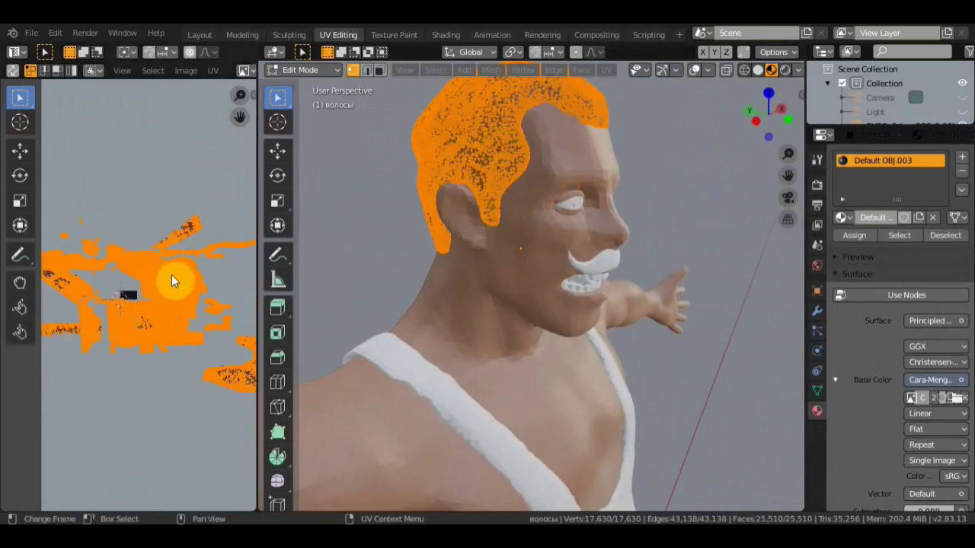
key("s")
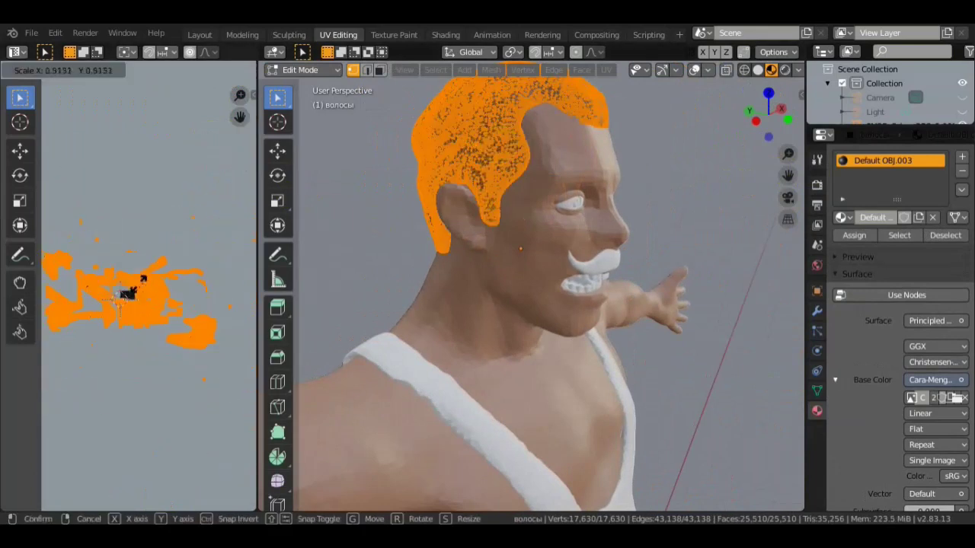
left_click(135, 284)
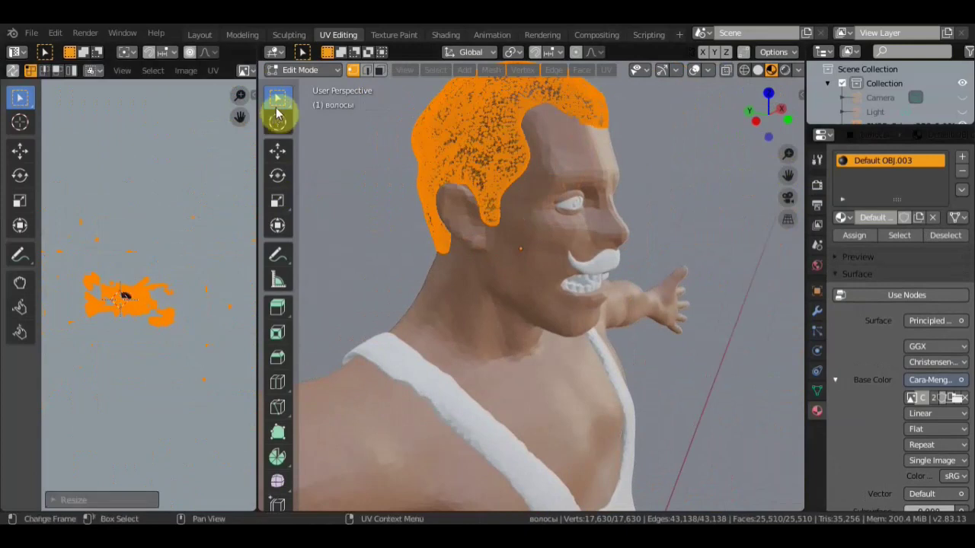
Return to Object Mode and orbit around the character to inspect the dark hair texture.
left_click(308, 72)
left_click(312, 85)
mouse_move(390, 126)
middle_mouse_down()
mouse_move(509, 122)
mouse_move(439, 127)
mouse_move(484, 118)
mouse_move(513, 157)
mouse_move(429, 143)
mouse_move(316, 141)
middle_mouse_up()
mouse_move(529, 165)
middle_mouse_down()
mouse_move(472, 175)
mouse_move(632, 169)
middle_mouse_up()
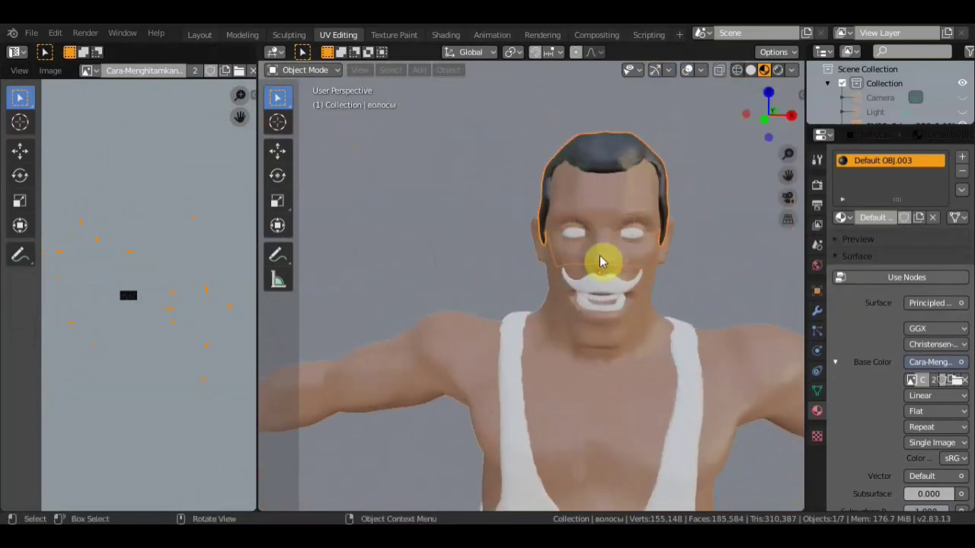
Select the moustache object усы in the Layout workspace, then return to UV Editing.
left_click(198, 34)
left_click(450, 303)
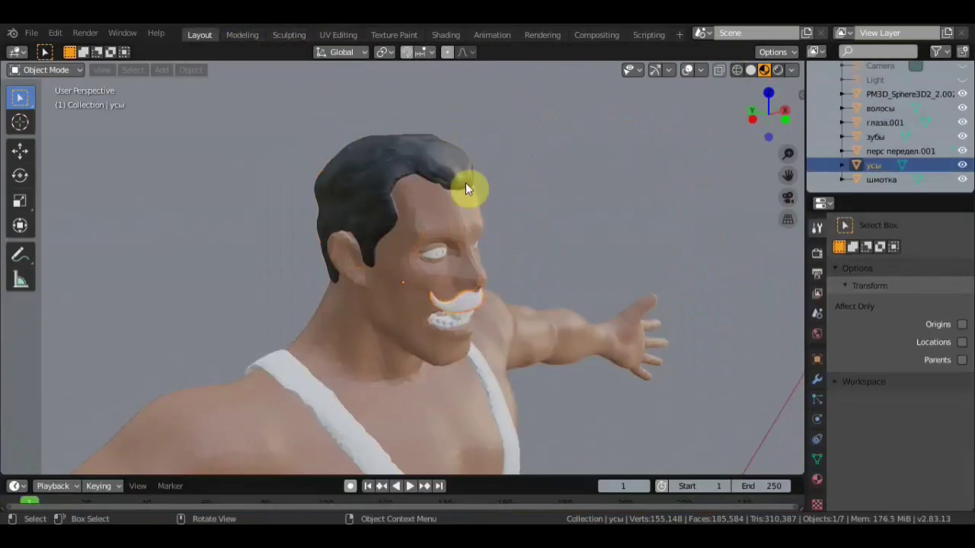
left_click(325, 35)
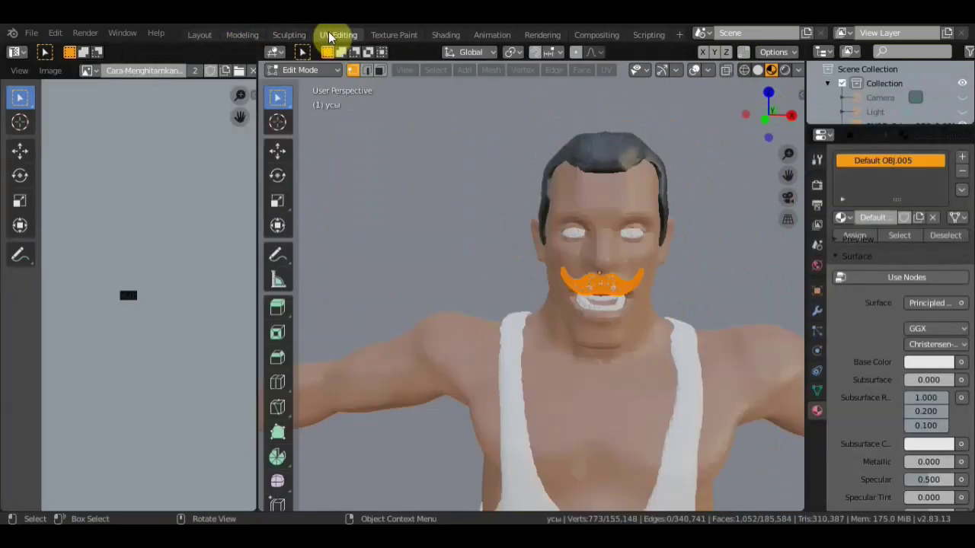
scroll(118, 272, "up", 5)
scroll(116, 272, "up", 2)
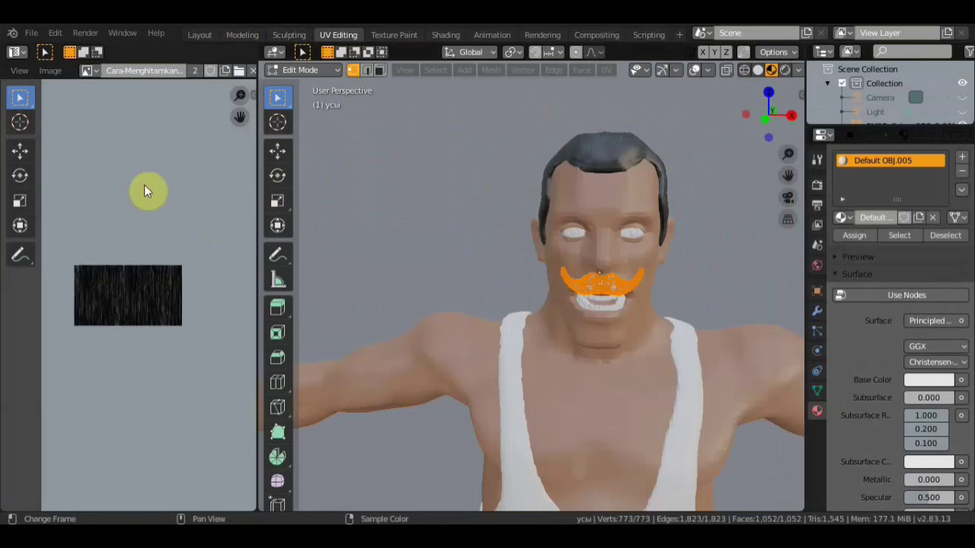
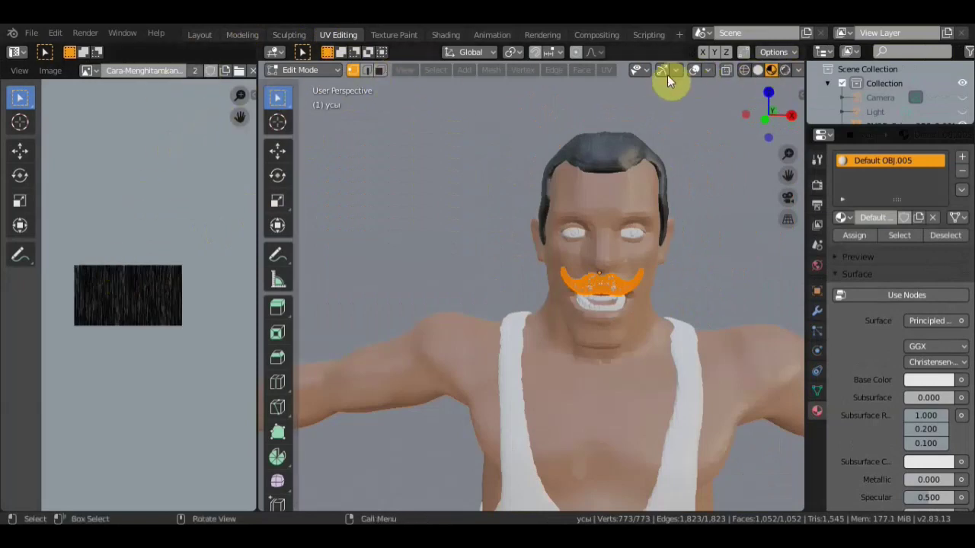
Smart UV Project the mustache and scale all its UV islands up over the hair image.
left_click(608, 69)
left_click(645, 102)
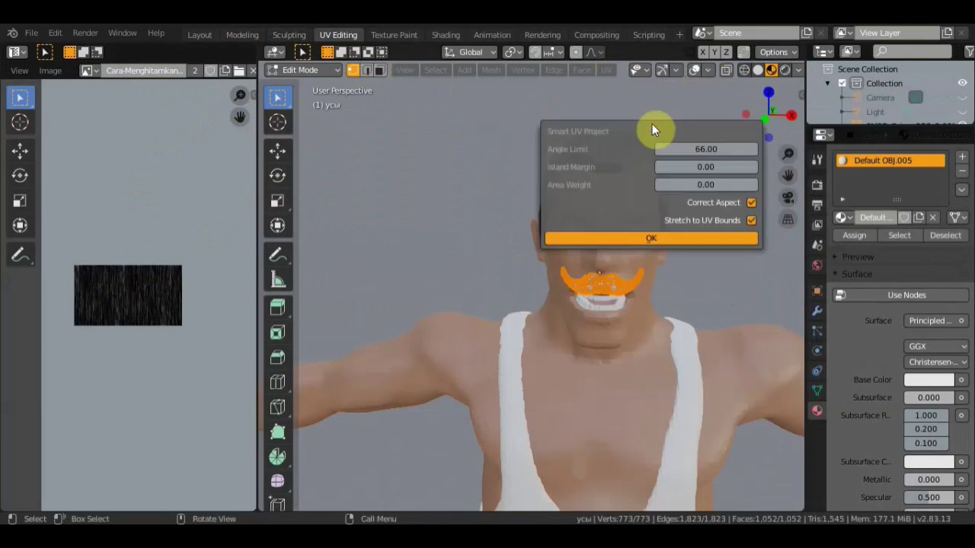
left_click(651, 240)
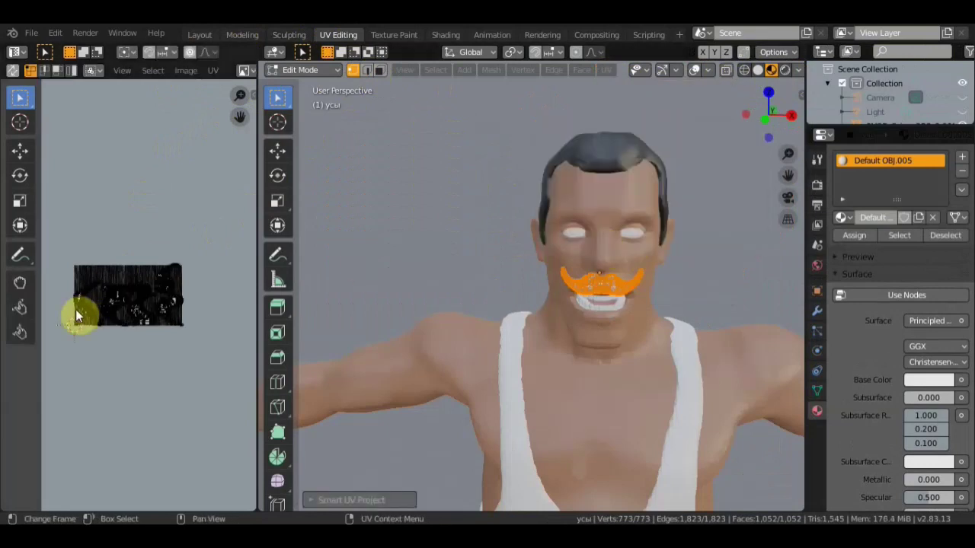
key("a")
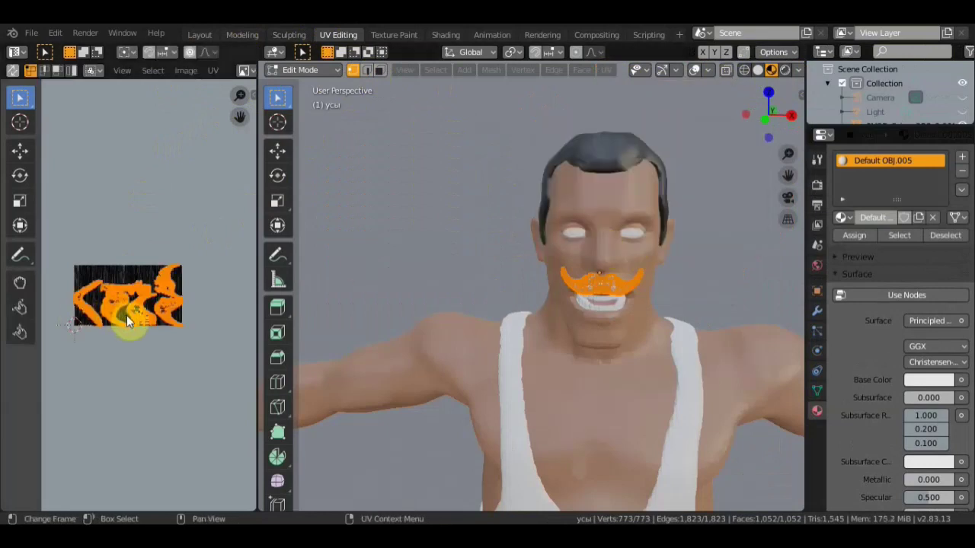
key("s")
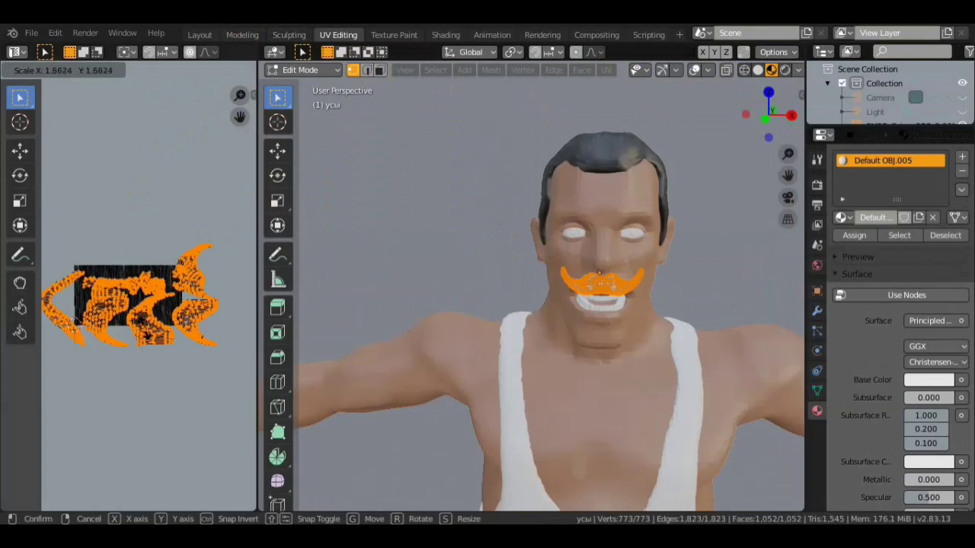
left_click(163, 342)
Return the mustache to Object Mode and inspect it from the side.
left_click(313, 70)
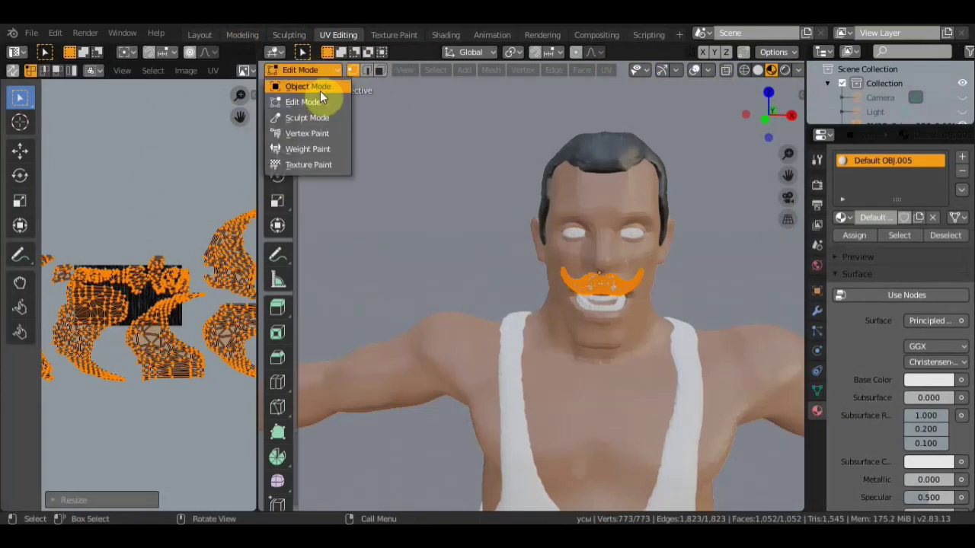
left_click(321, 91)
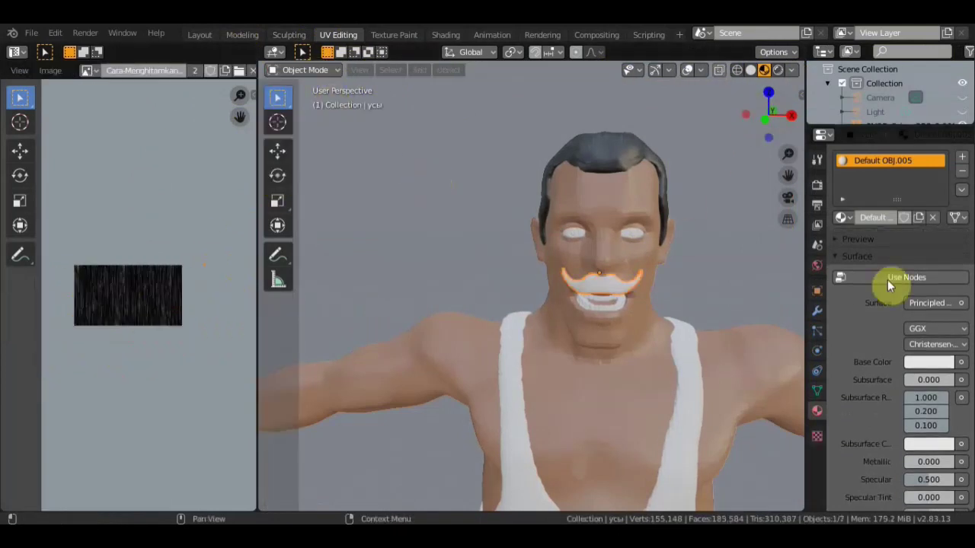
left_click(816, 163)
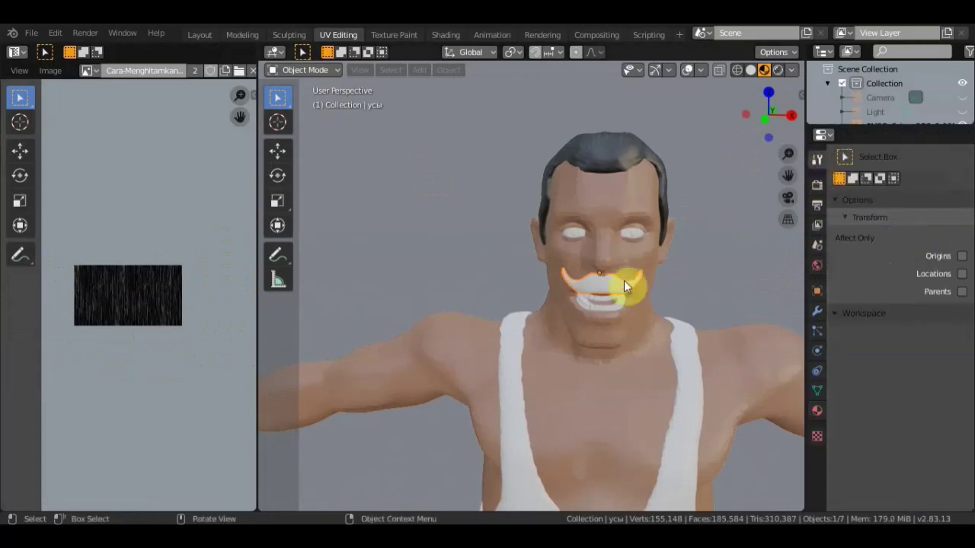
scroll(631, 283, "up", 2)
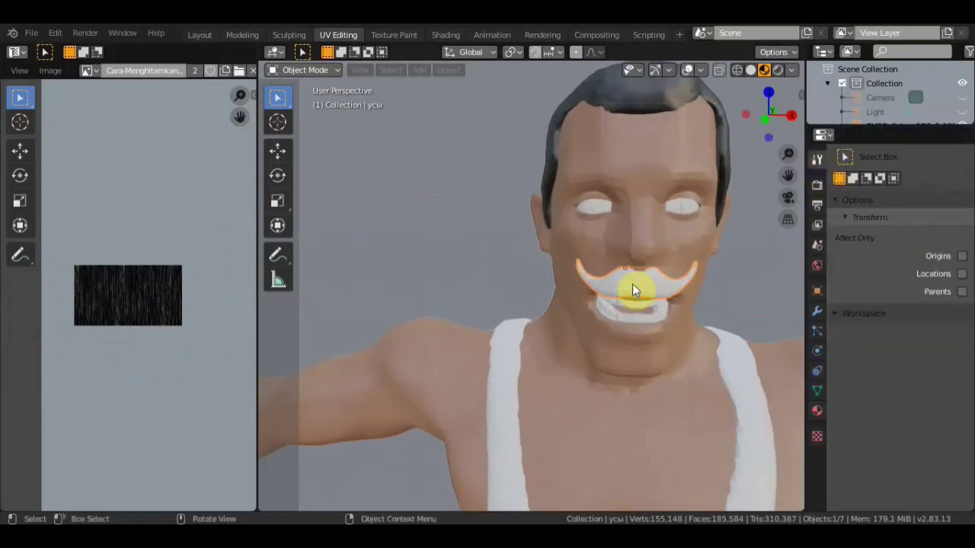
scroll(632, 288, "down", 1)
middle_click_drag(534, 222, 538, 214)
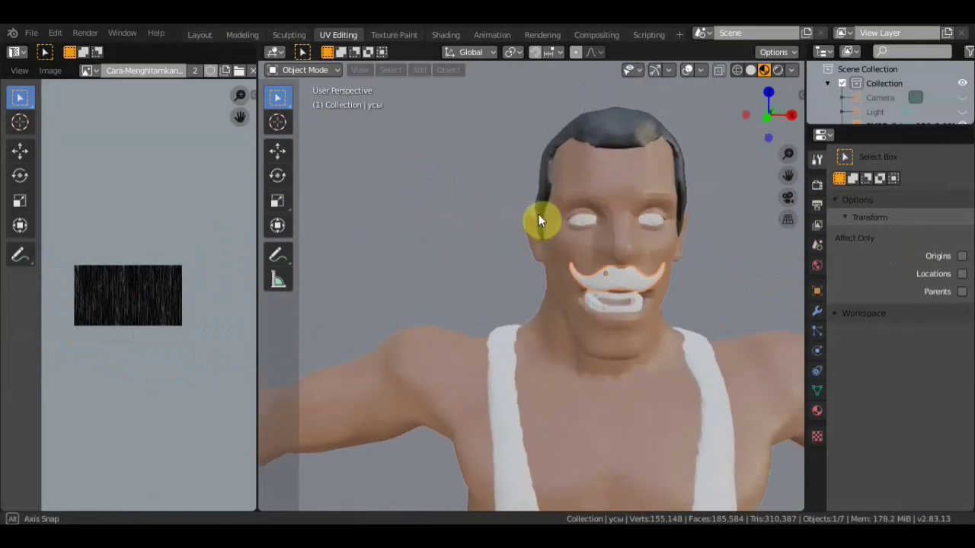
left_click(199, 37)
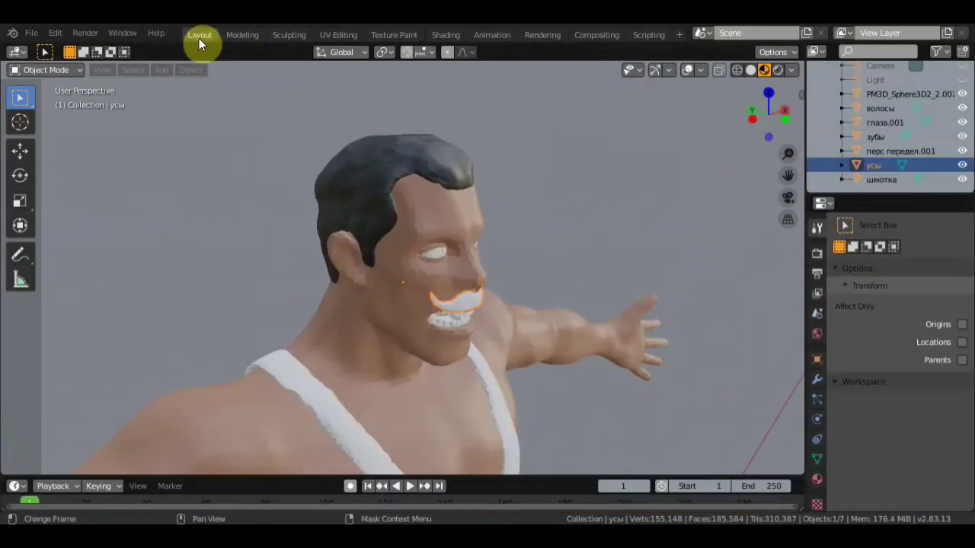
Put the mustache in Texture Paint mode and add a Base Color paint slot.
left_click(44, 71)
left_click(74, 163)
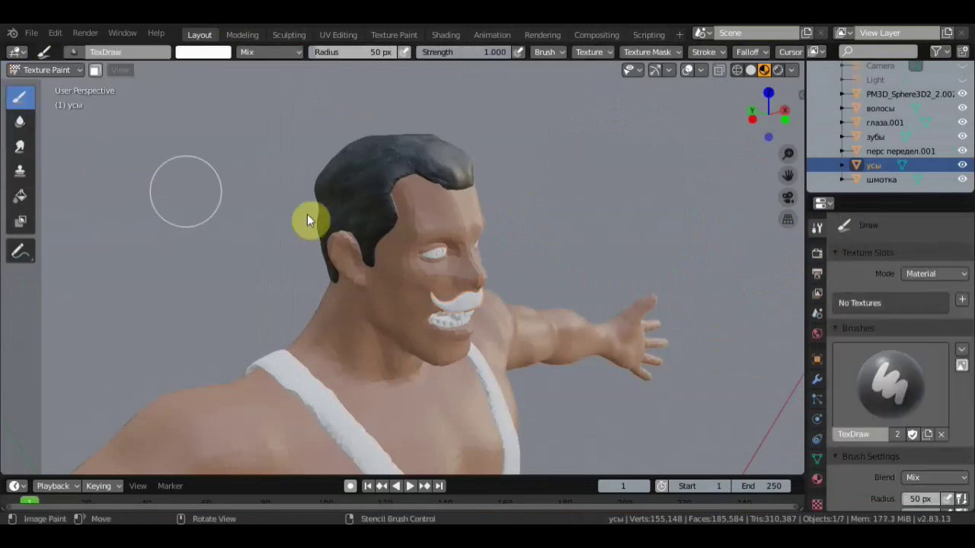
middle_click_drag(620, 281, 514, 263)
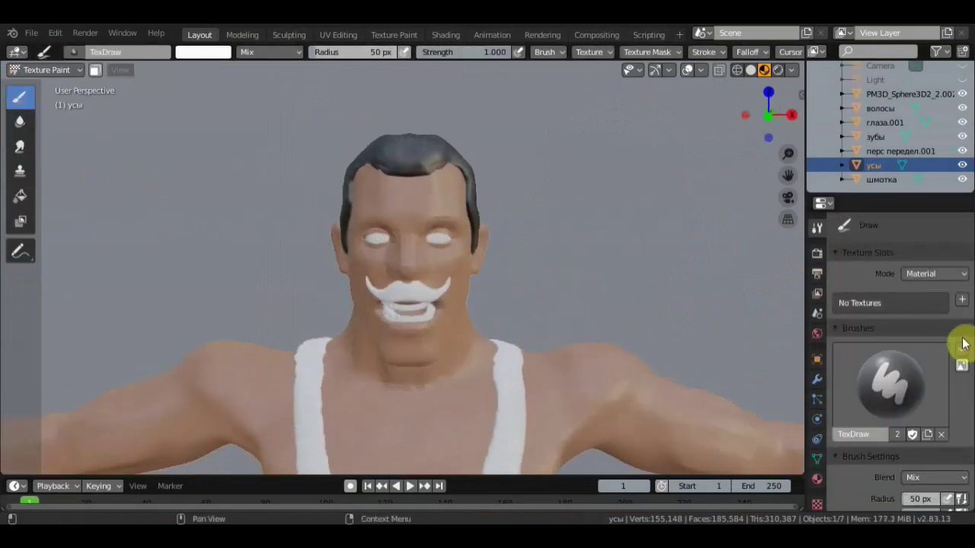
left_click(962, 300)
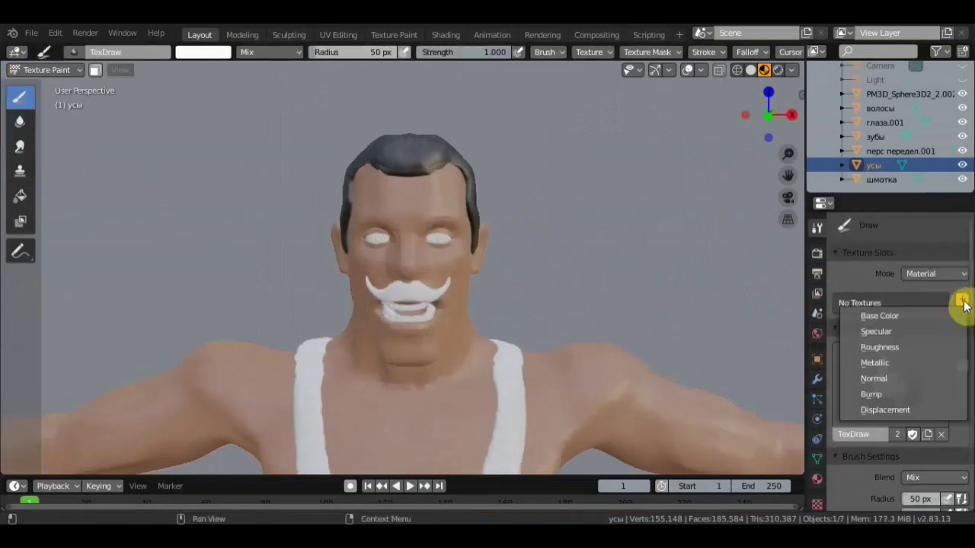
left_click(927, 317)
left_click(880, 466)
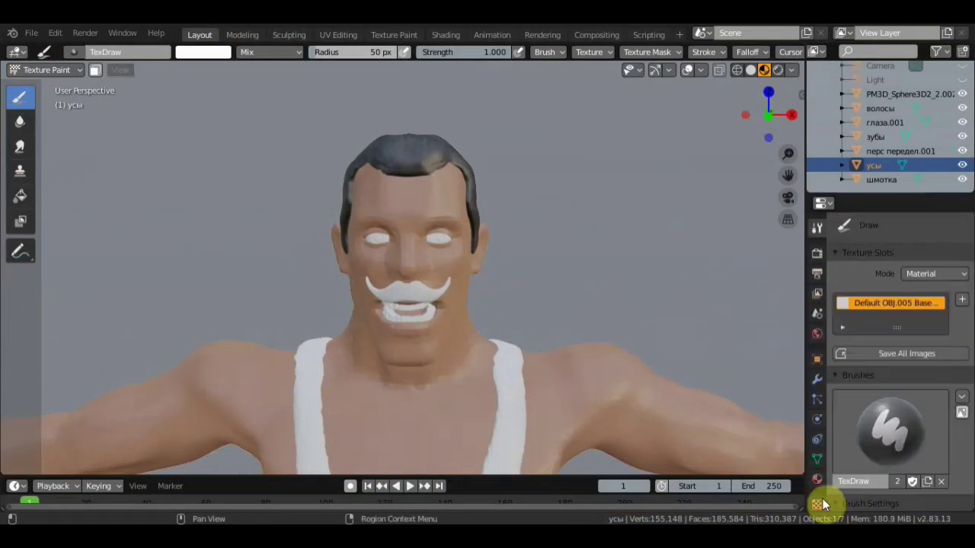
Create a new brush texture and browse the Desktop for its image.
left_click(821, 503)
left_click(918, 247)
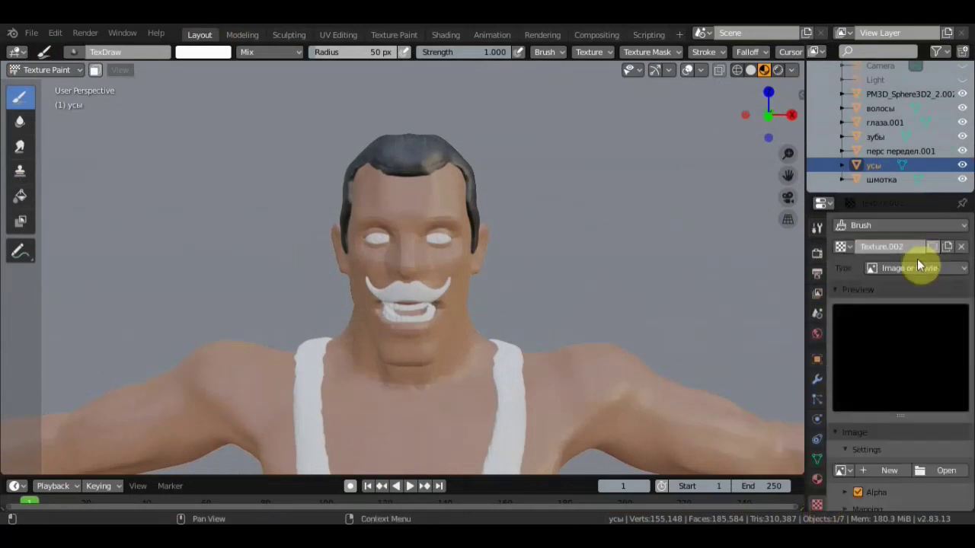
left_click(949, 471)
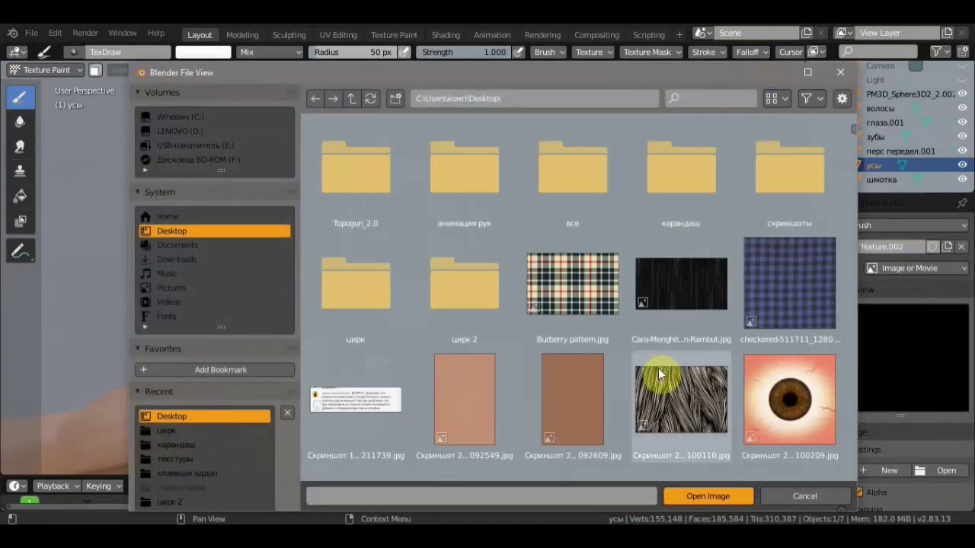
Load the hair strand image from the Desktop as the brush's stencil texture.
left_click(668, 389)
left_click(707, 497)
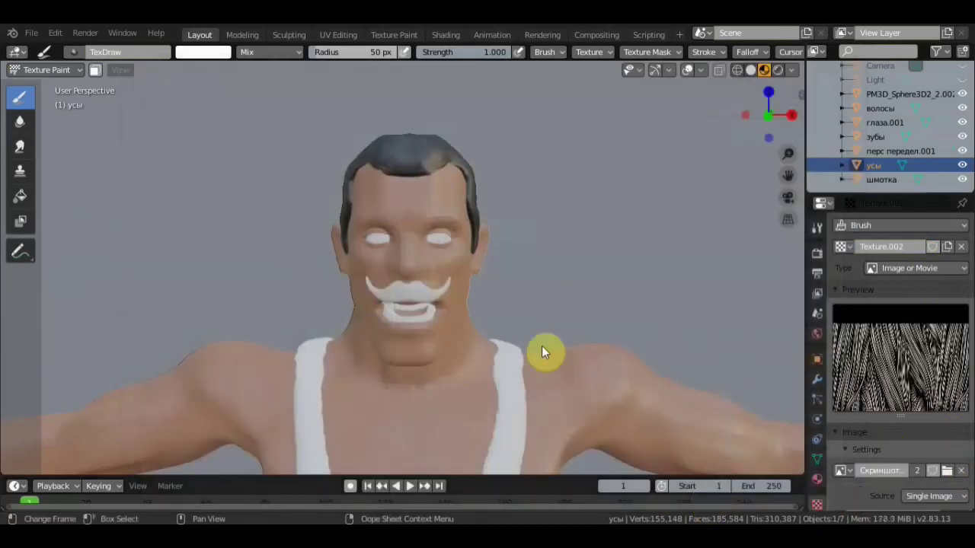
scroll(470, 274, "down", 2)
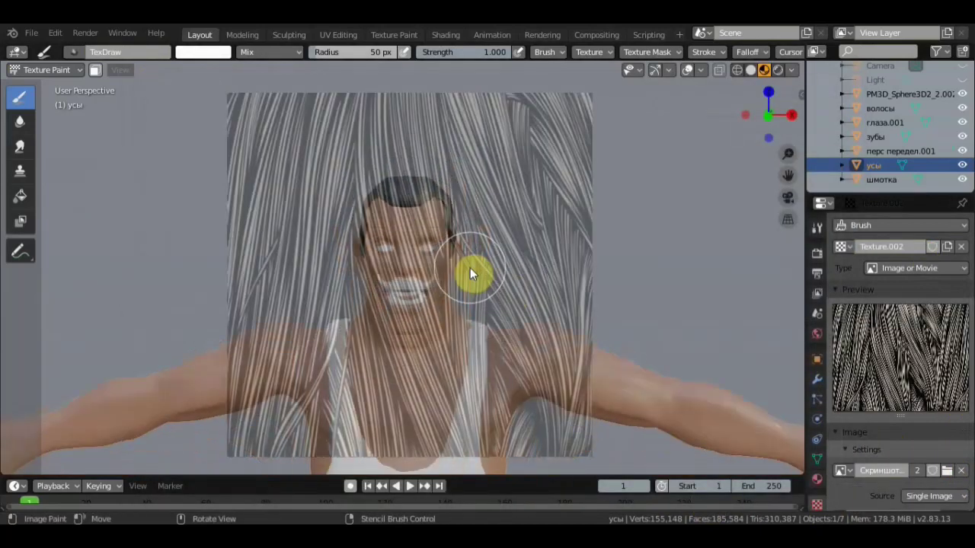
scroll(470, 274, "up", 5)
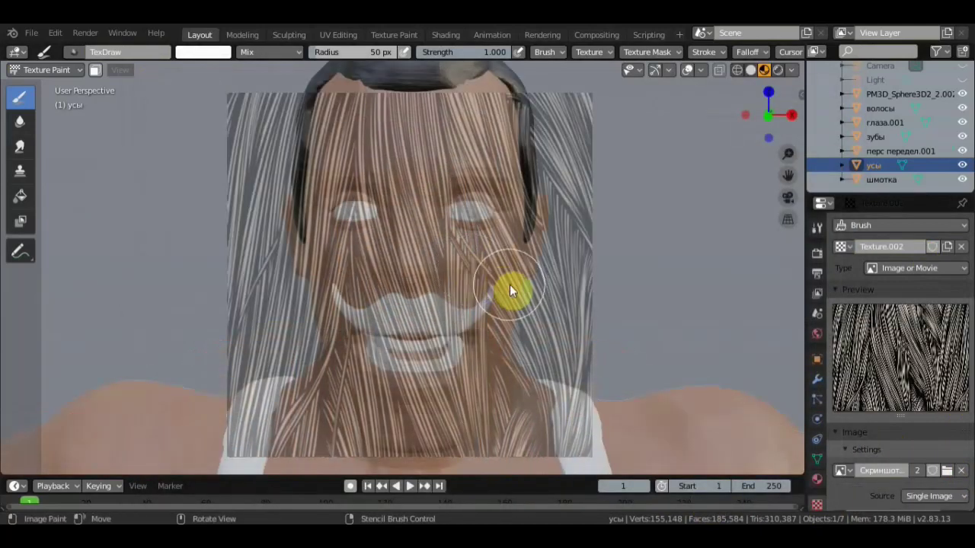
Shrink the stencil to mustache size and paint grey hair strands onto the left side.
mouse_move(532, 301)
right_mouse_down("shift")
mouse_move(450, 185)
mouse_move(481, 277)
right_mouse_up("shift")
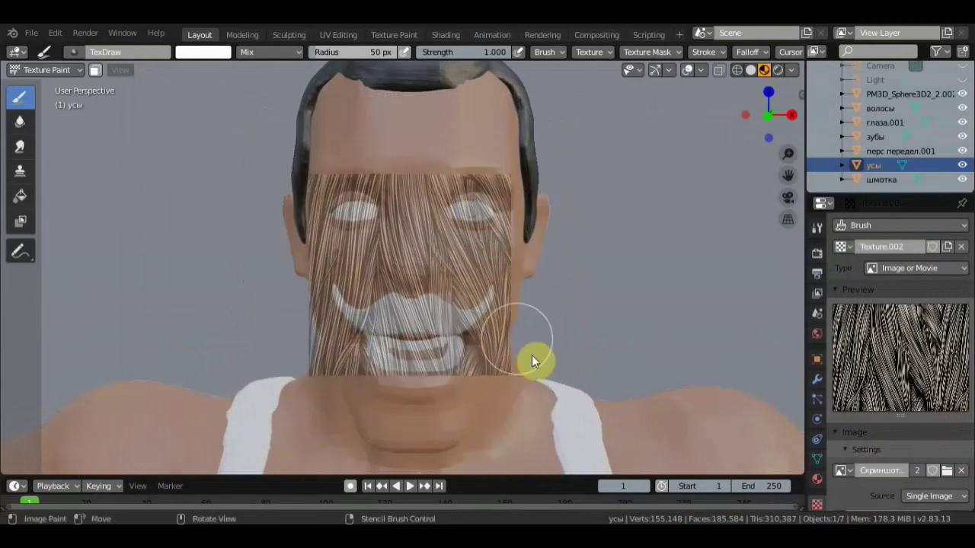
right_click_drag(543, 365, 494, 279, "shift")
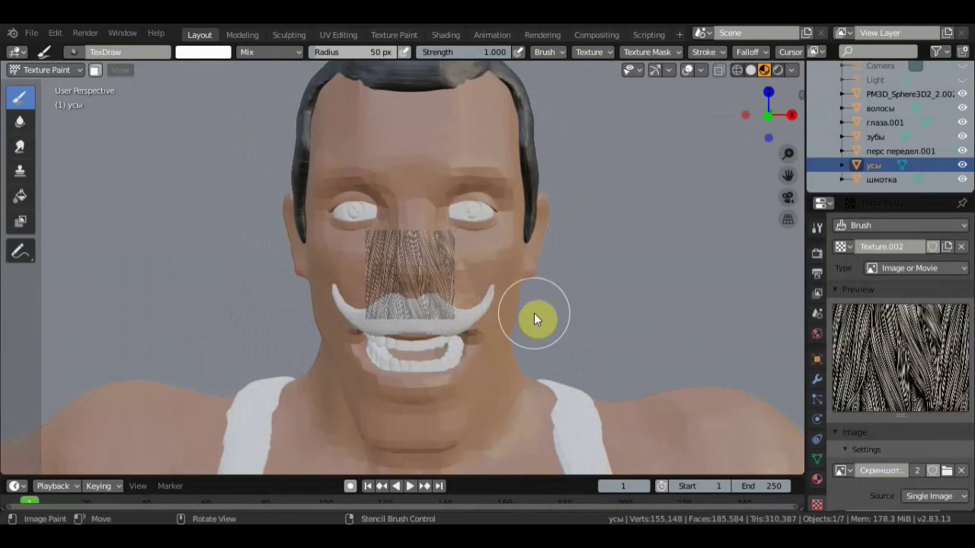
right_click_drag(482, 314, 446, 340)
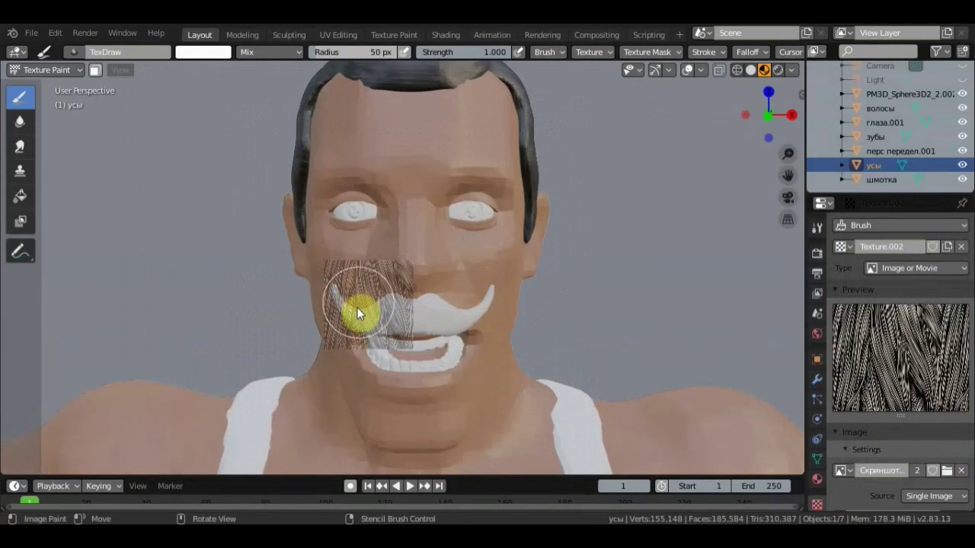
left_click_drag(339, 307, 403, 327)
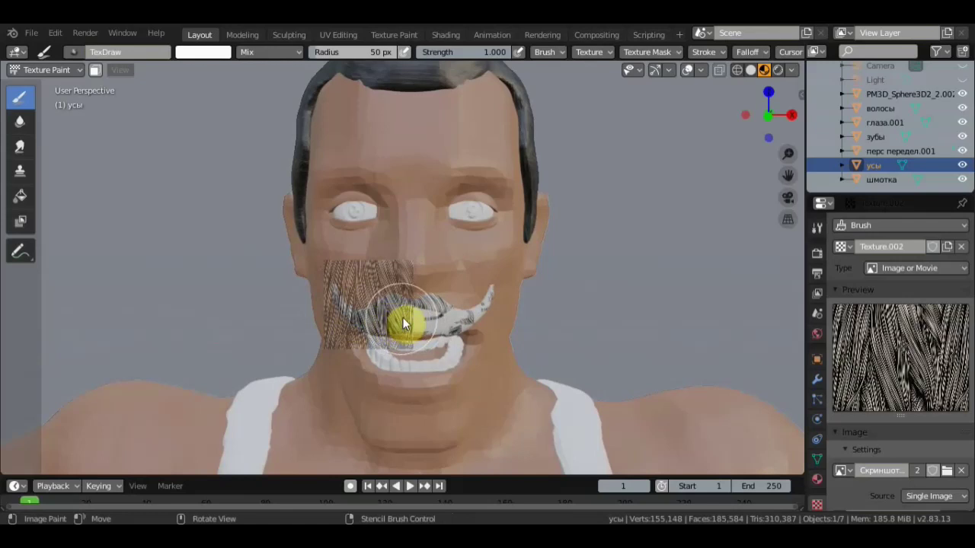
mouse_move(397, 306)
right_mouse_down()
mouse_move(417, 348)
mouse_move(429, 351)
mouse_move(381, 315)
right_mouse_up()
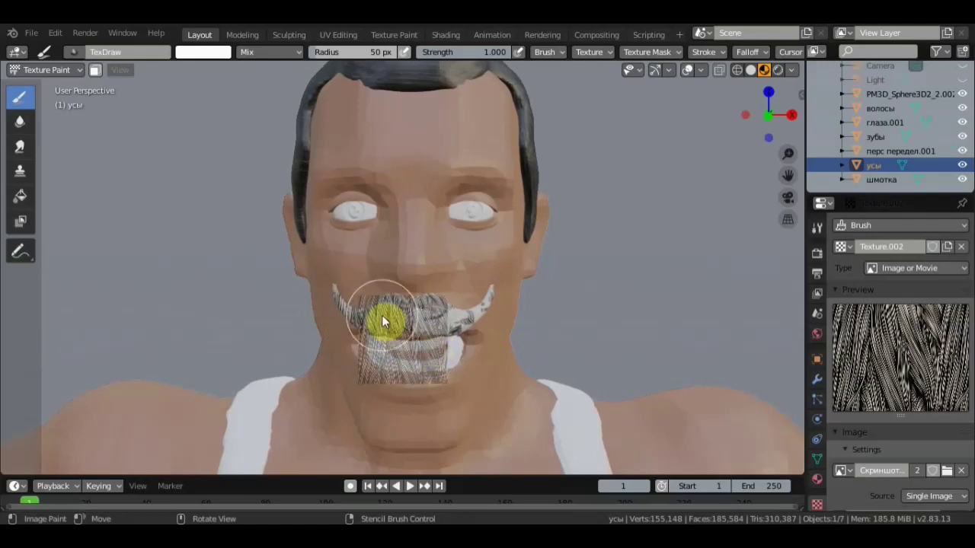
left_click_drag(381, 318, 434, 332)
Reposition the stencil and paint hair strands across the right side of the mustache.
mouse_move(434, 332)
right_mouse_down()
mouse_move(478, 348)
mouse_move(479, 334)
right_mouse_up()
mouse_move(480, 334)
left_mouse_down()
mouse_move(421, 321)
mouse_move(470, 332)
left_mouse_up()
mouse_move(470, 332)
right_mouse_down()
mouse_move(515, 332)
mouse_move(516, 321)
right_mouse_up()
mouse_move(517, 321)
left_mouse_down()
mouse_move(473, 307)
mouse_move(464, 336)
mouse_move(526, 335)
left_mouse_up()
right_click_drag(634, 334, 460, 363)
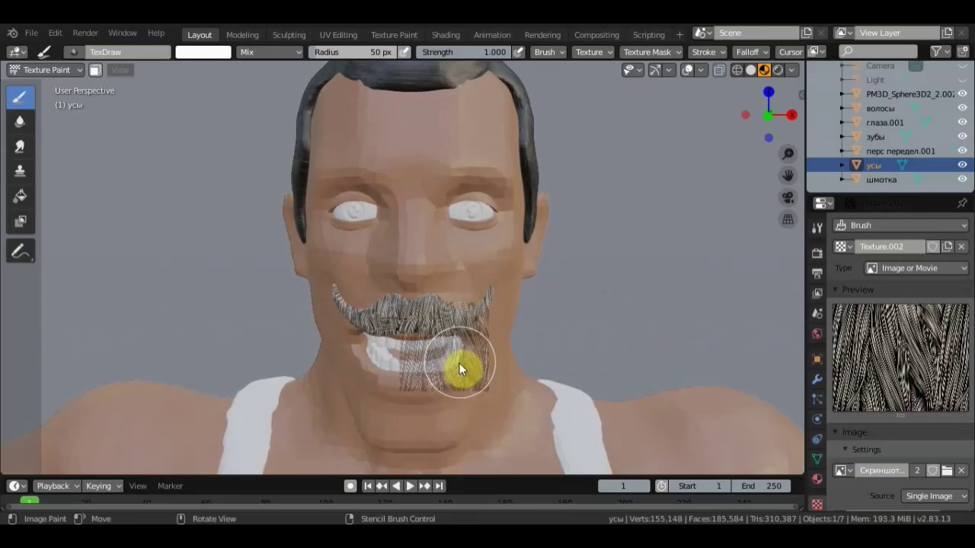
scroll(460, 350, "up", 3)
scroll(460, 349, "down", 3)
Enlarge and shift the stencil, then paint denser strands across the right side of the mustache.
mouse_move(473, 350)
right_mouse_down("shift")
mouse_move(508, 394)
mouse_move(484, 361)
mouse_move(502, 444)
mouse_move(497, 438)
right_mouse_up("shift")
right_click_drag(441, 333, 523, 362)
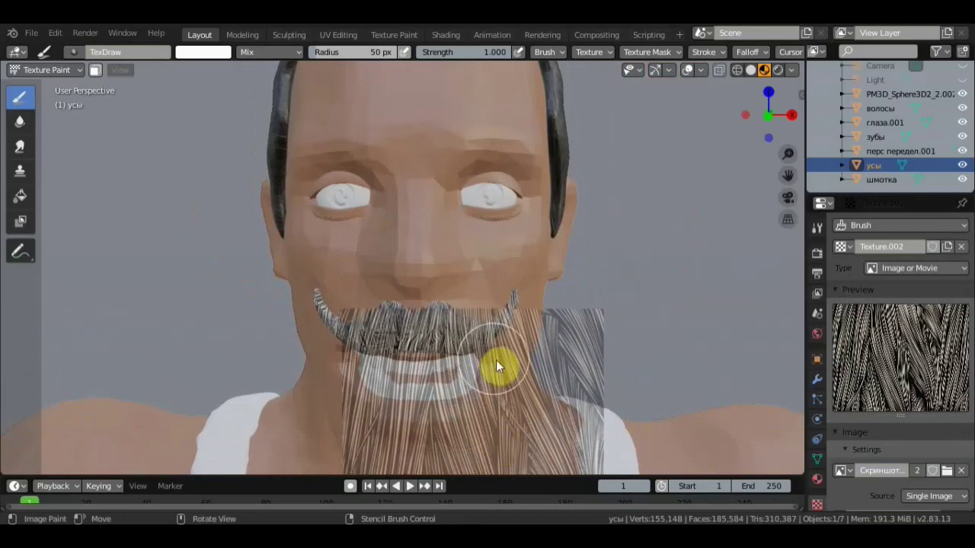
mouse_move(416, 339)
left_mouse_down()
mouse_move(459, 345)
mouse_move(598, 314)
mouse_move(600, 324)
left_mouse_up()
right_click_drag(600, 324, 365, 262)
Move the stencil back, paint more hair on the left side, and zoom out to the upper body.
mouse_move(189, 216)
right_mouse_down()
mouse_move(490, 333)
mouse_move(544, 337)
mouse_move(426, 351)
right_mouse_up()
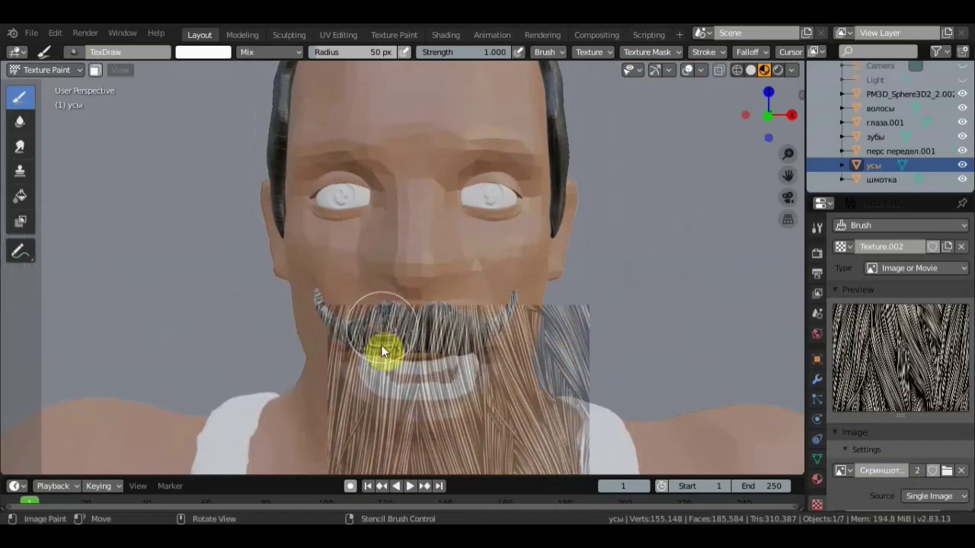
left_click_drag(377, 352, 511, 344)
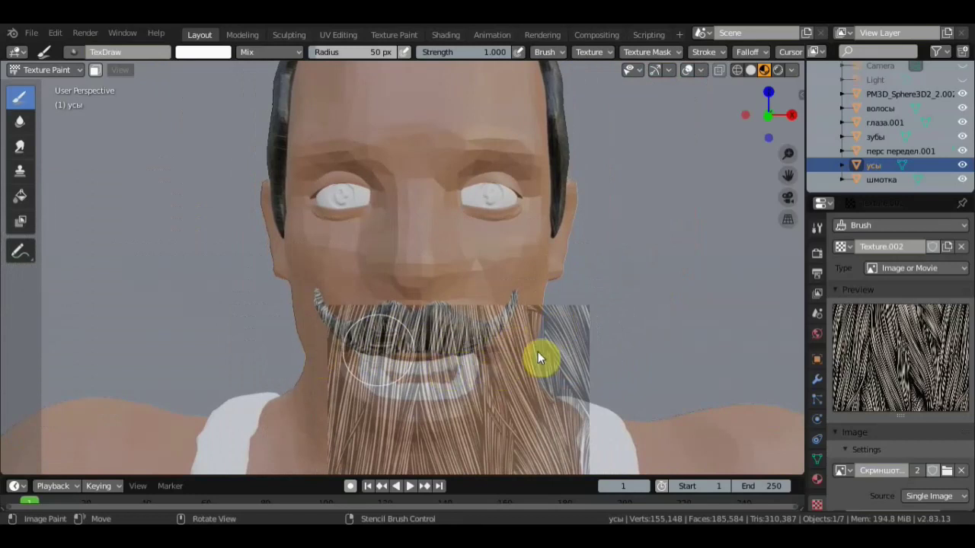
middle_click_drag(537, 355, 538, 354)
mouse_move(538, 355)
right_mouse_down()
mouse_move(426, 356)
mouse_move(145, 194)
mouse_move(397, 356)
mouse_move(618, 408)
mouse_move(664, 389)
mouse_move(627, 222)
mouse_move(617, 202)
mouse_move(568, 250)
mouse_move(571, 228)
right_mouse_up()
scroll(617, 201, "down", 4)
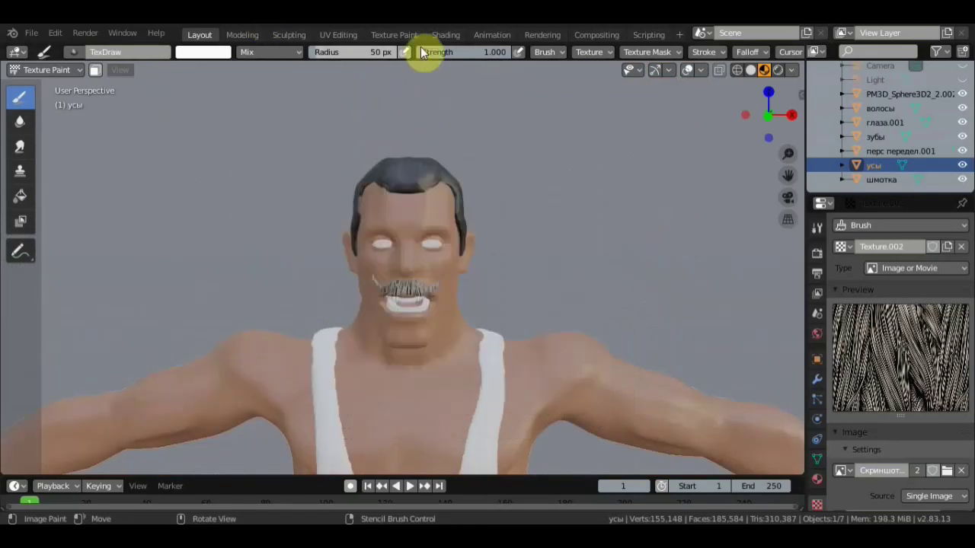
left_click(399, 33)
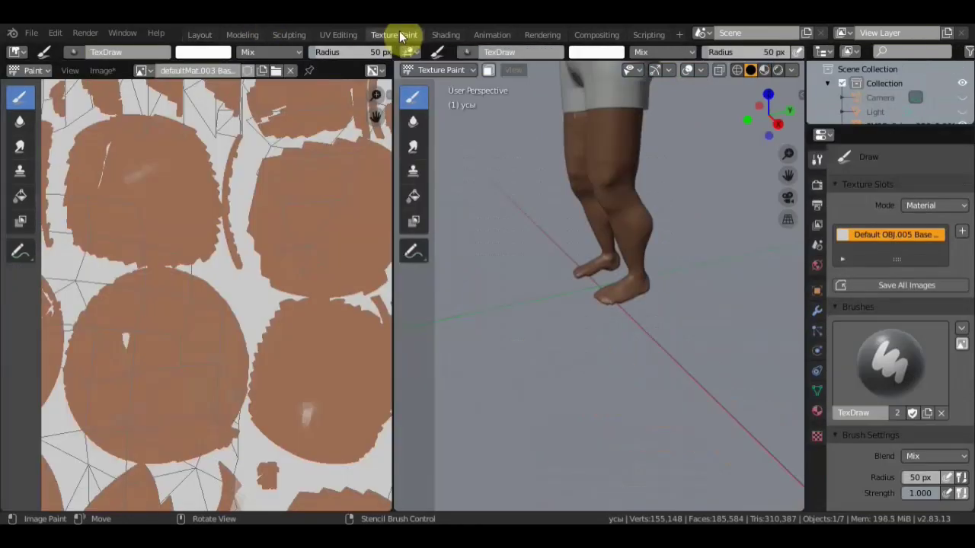
In the Shading workspace, show the Default OBJ.005 Base Color texture in the Image Editor.
left_click(444, 34)
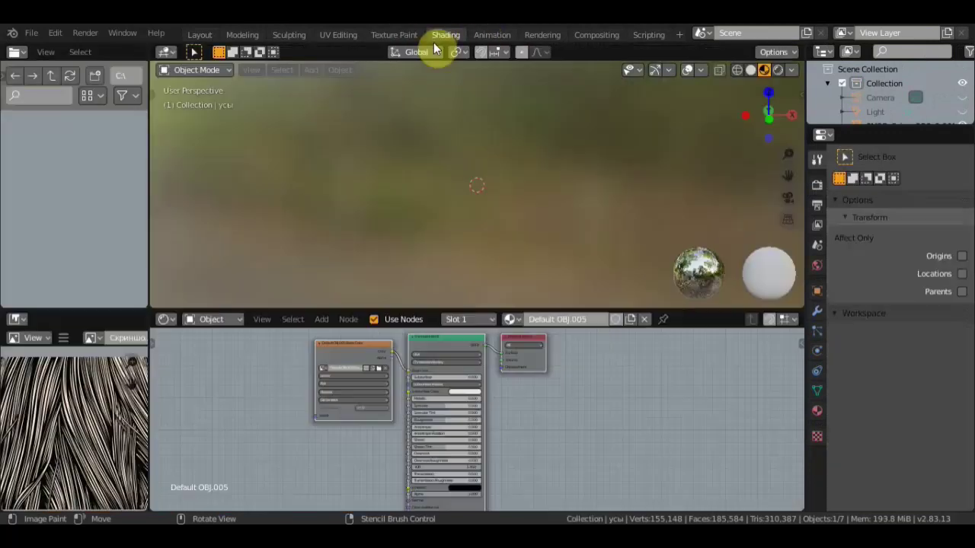
left_click(96, 339)
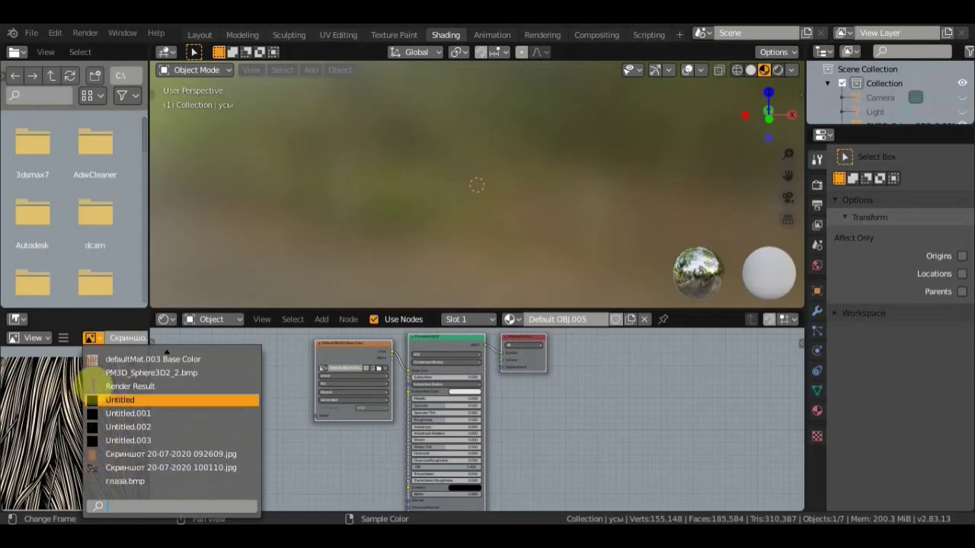
left_click(131, 373)
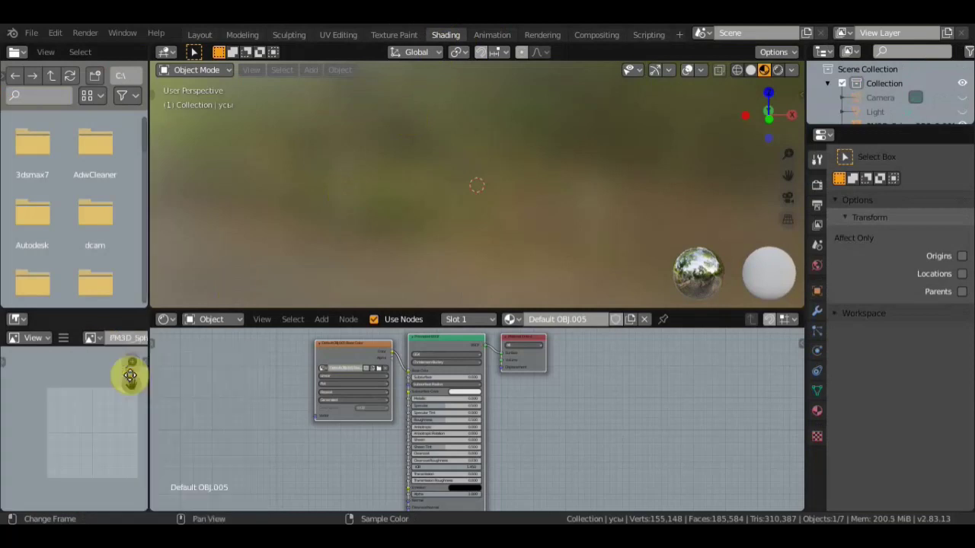
left_click(91, 338)
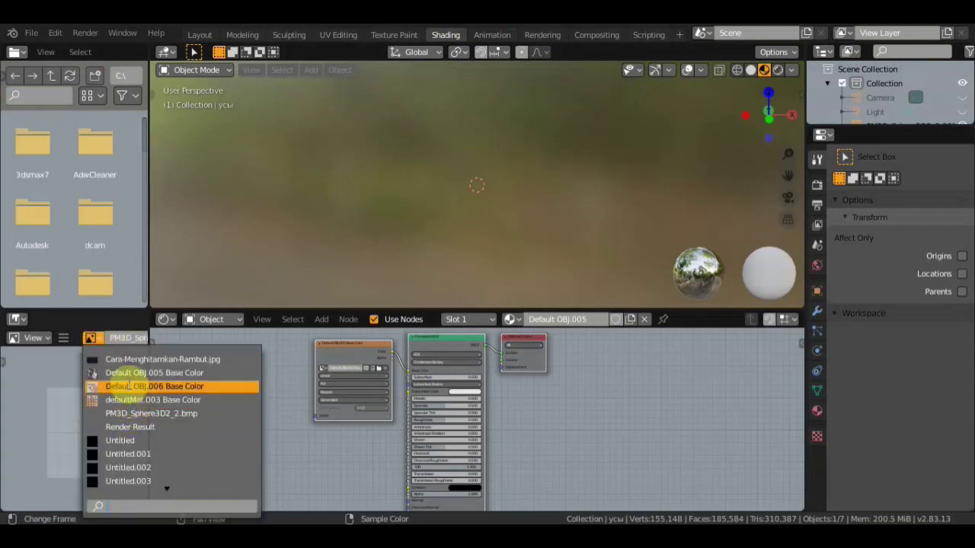
left_click(128, 373)
scroll(88, 415, "down", 3)
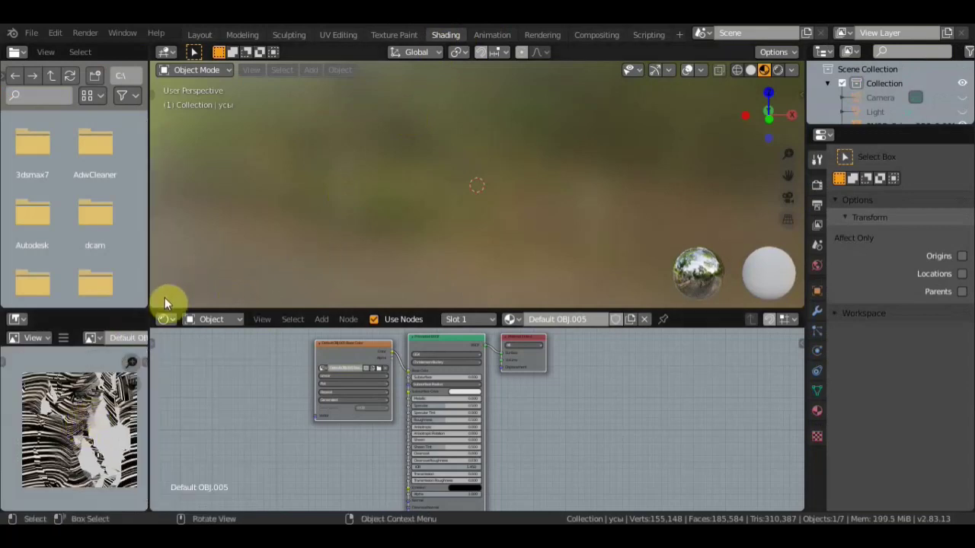
Switch to front view and pan to frame the character's face and moustache.
key("KP_1")
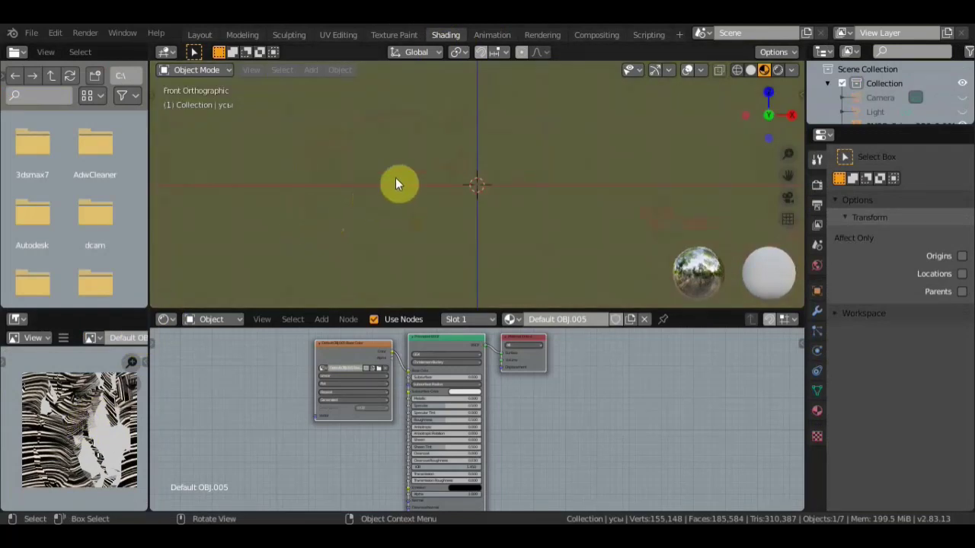
middle_click_drag(422, 194, 425, 100, "shift")
middle_click_drag(493, 126, 527, 262, "shift")
left_click(200, 34)
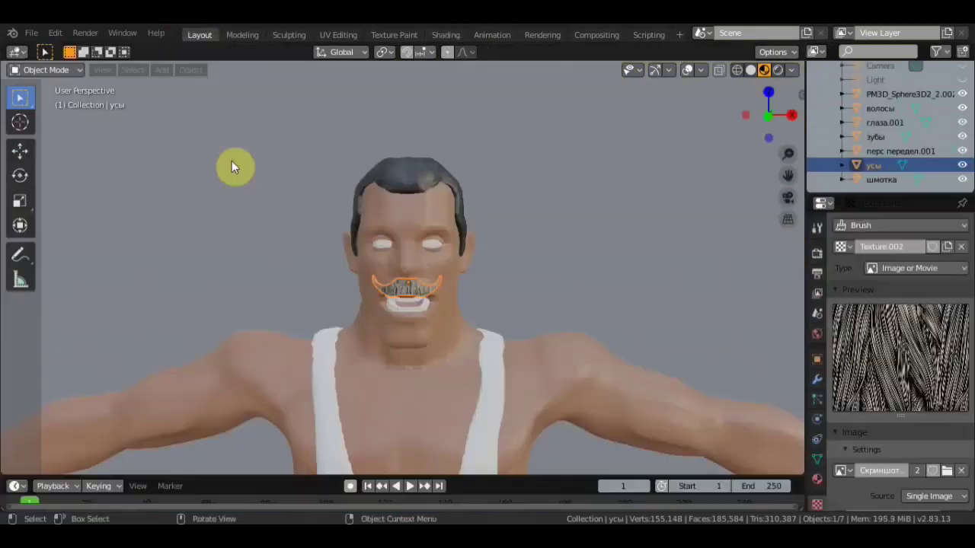
Replace Texture.002's image with Cara-Menghitamkan-Rambut.jpg from the Desktop.
scroll(416, 294, "up", 1)
scroll(440, 289, "up", 1)
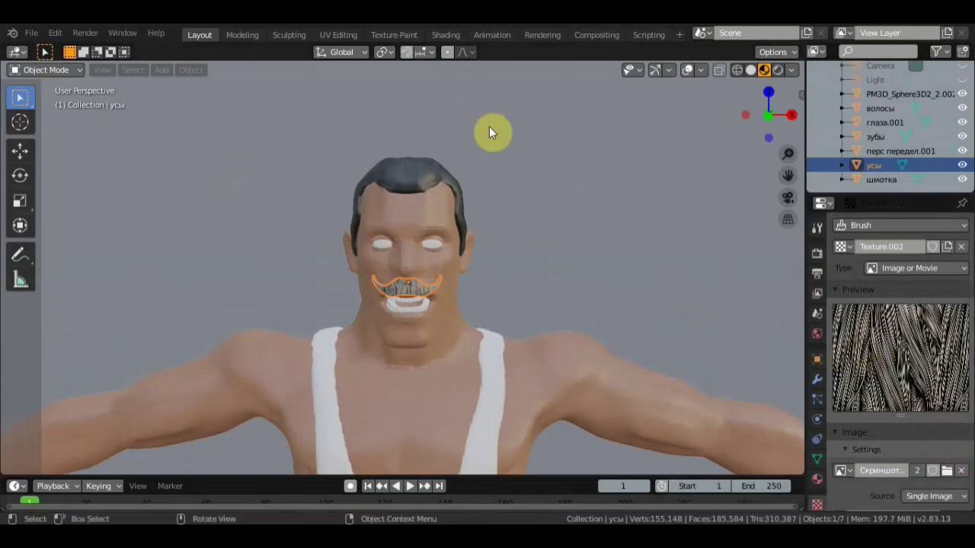
left_click(961, 469)
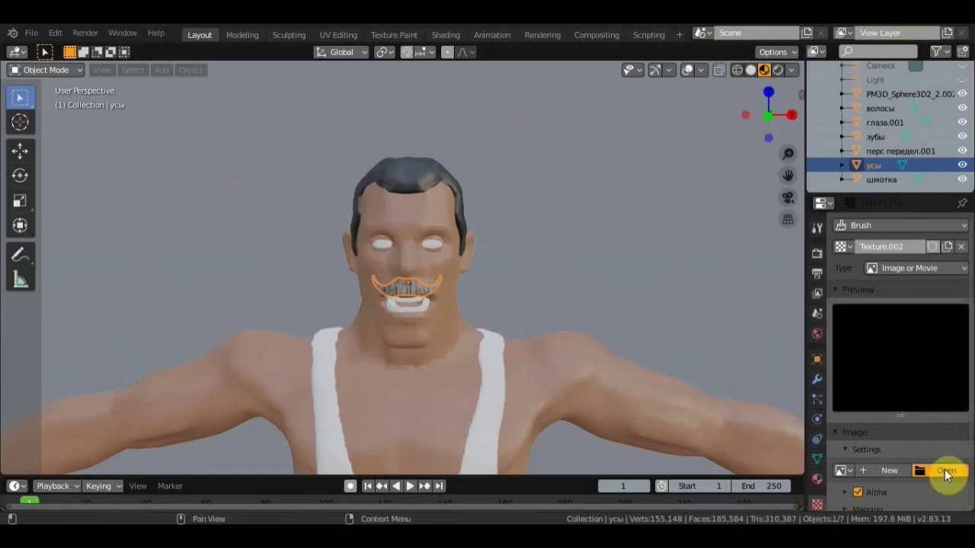
left_click(945, 470)
left_click(663, 341)
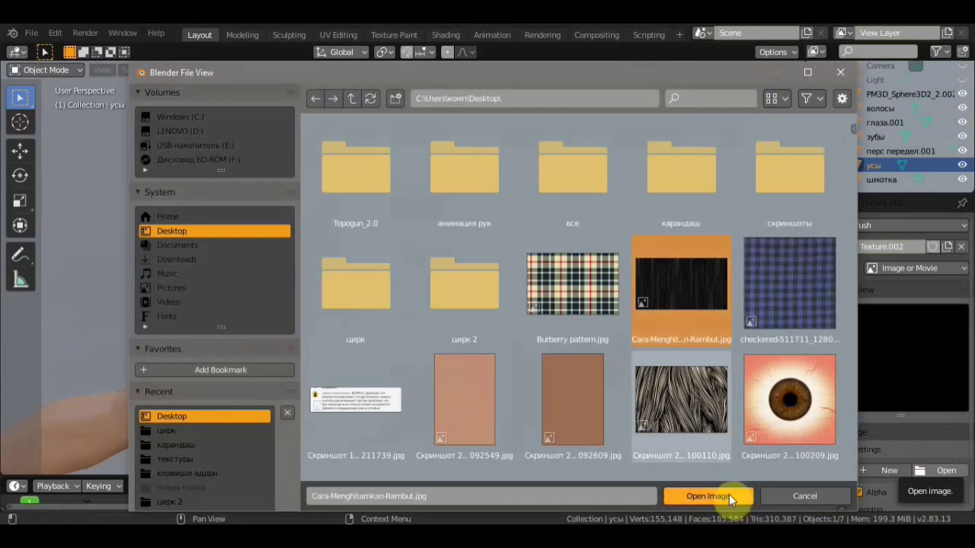
left_click(728, 495)
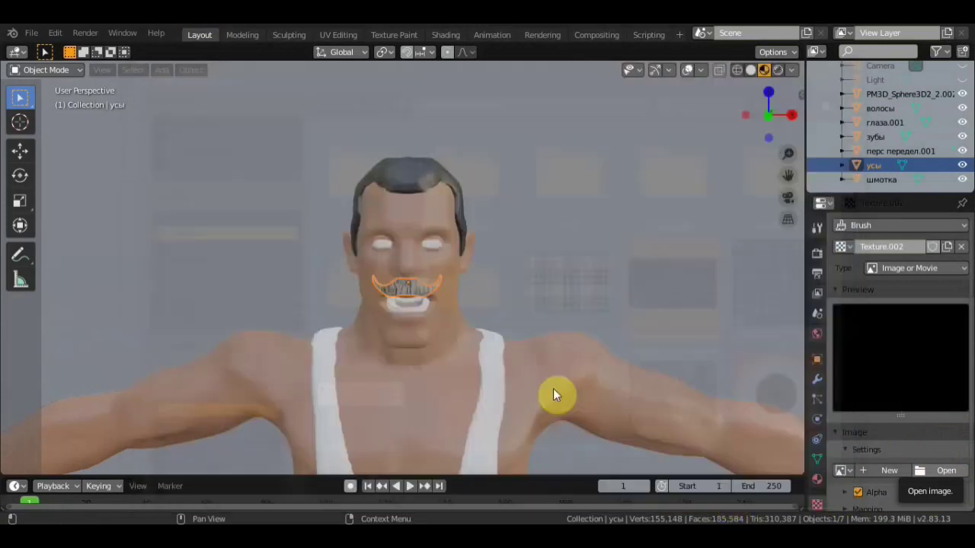
left_click(816, 227)
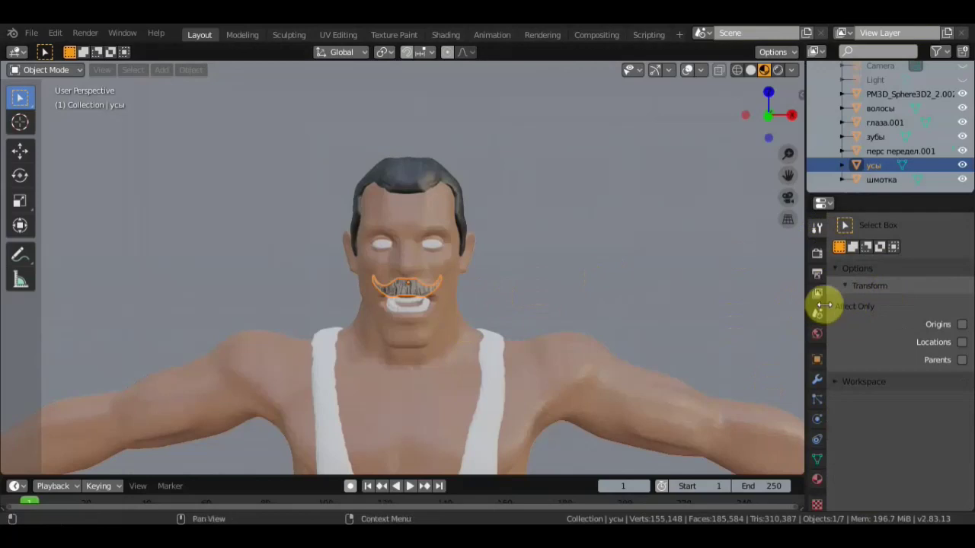
In Texture Paint mode, paint dark hair strands across the moustache with the new stencil image.
left_click(58, 67)
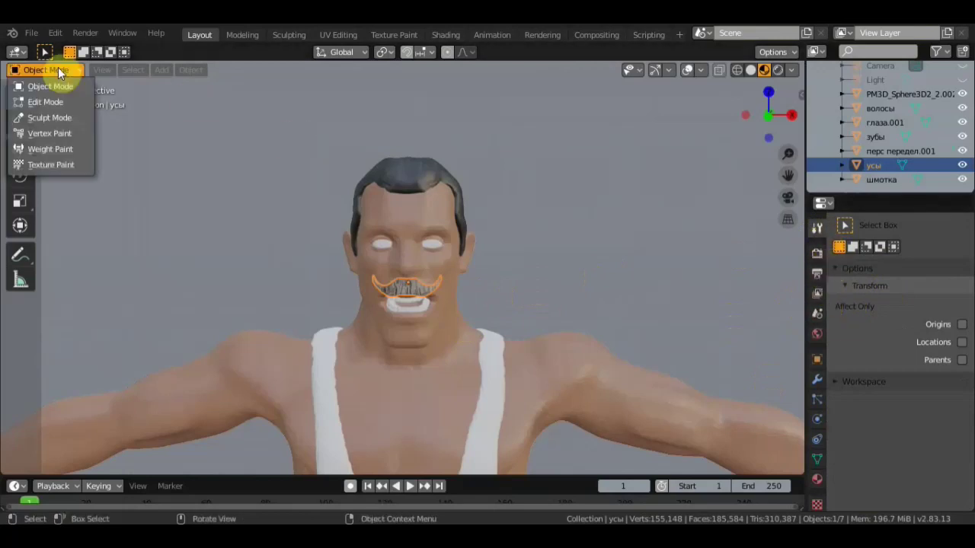
left_click(63, 165)
scroll(890, 374, "down", 5)
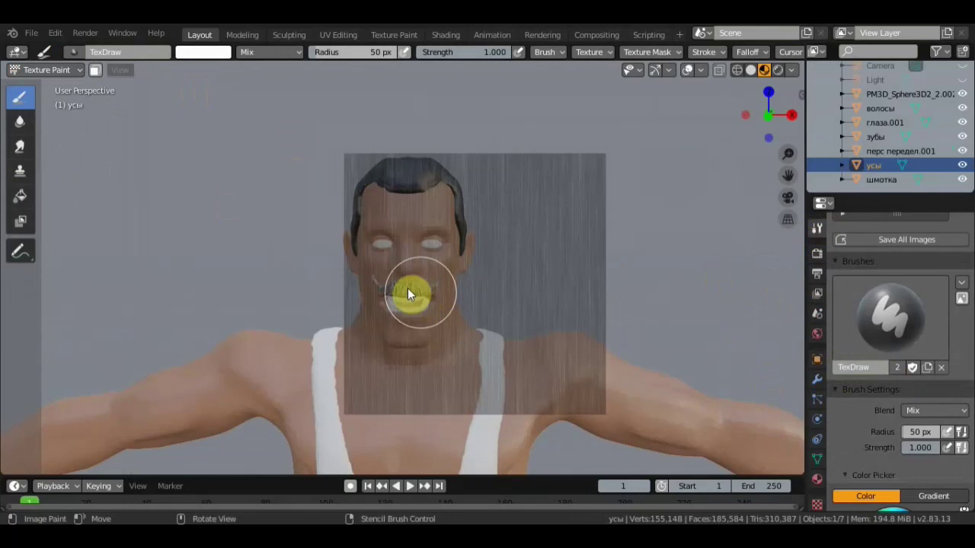
left_click_drag(393, 289, 391, 292)
scroll(394, 288, "up", 3)
scroll(388, 305, "down", 2)
mouse_move(381, 308)
left_mouse_down()
mouse_move(381, 324)
mouse_move(439, 312)
left_mouse_up()
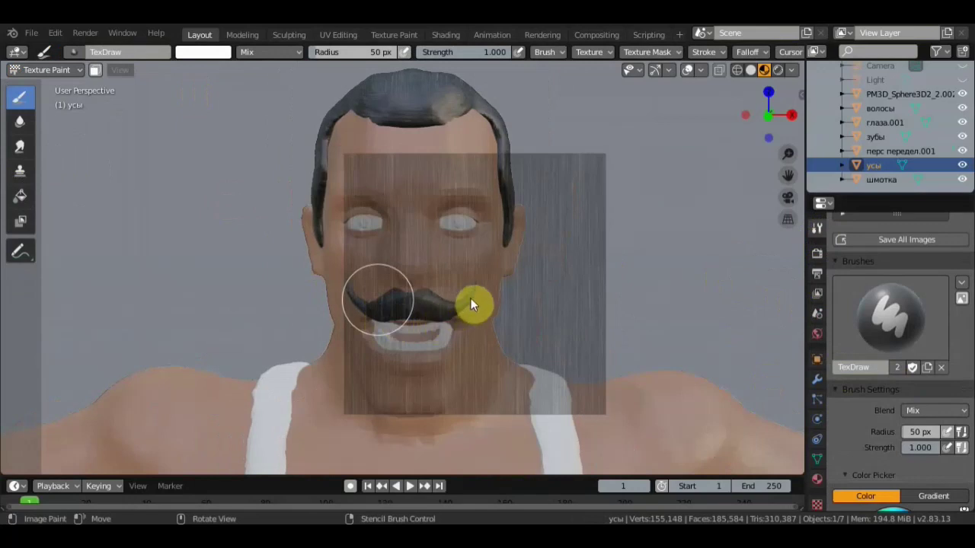
left_click_drag(495, 331, 497, 328)
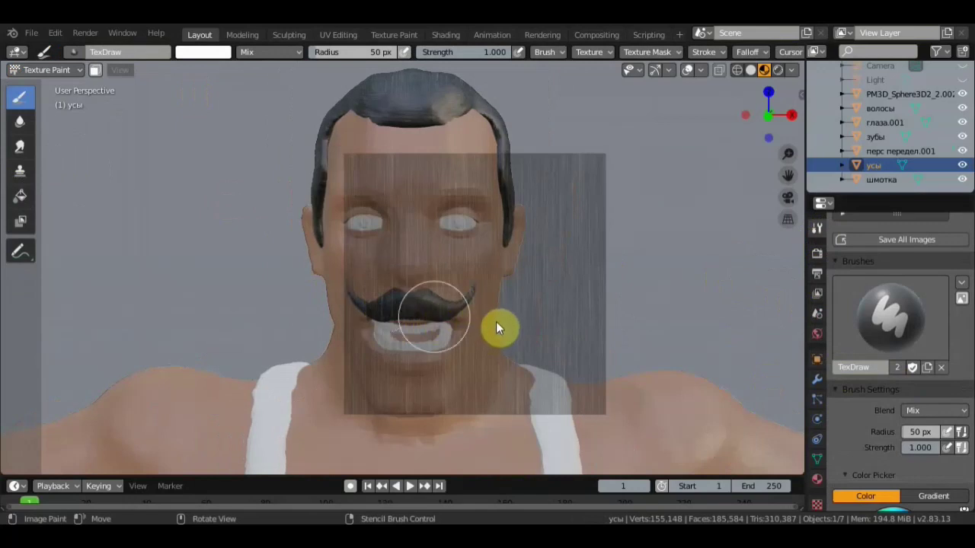
scroll(352, 225, "down", 2)
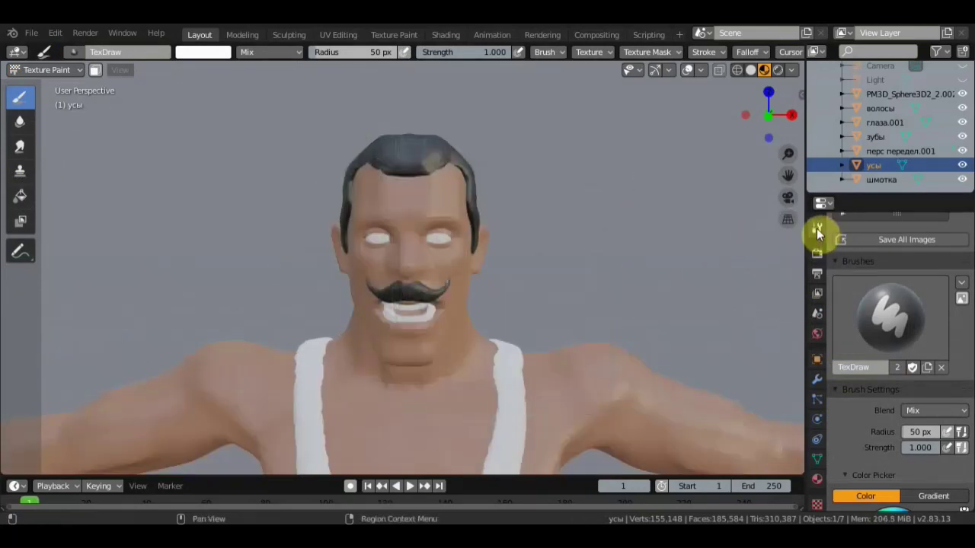
Unlink Texture.002 from the brush so it paints without a texture.
scroll(904, 422, "down", 5)
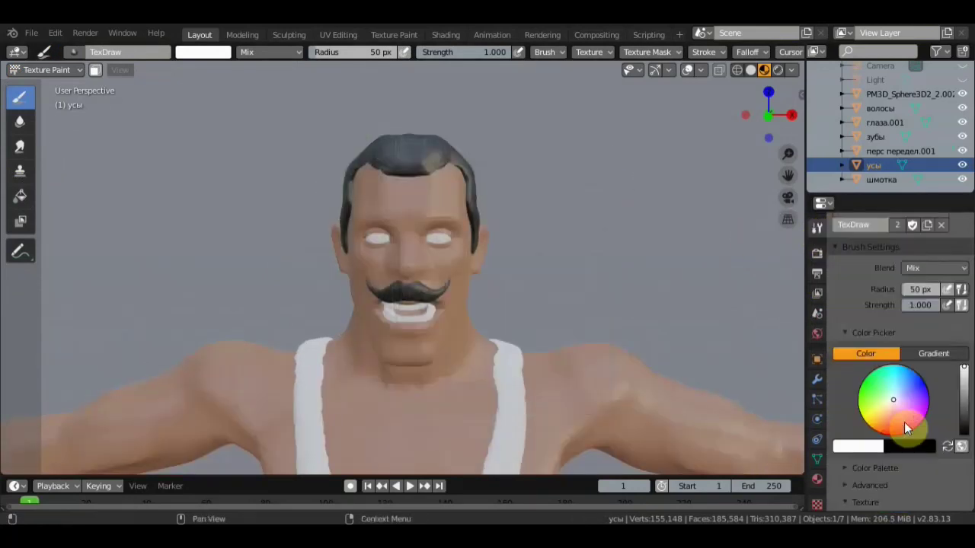
scroll(906, 423, "down", 5)
left_click(962, 439)
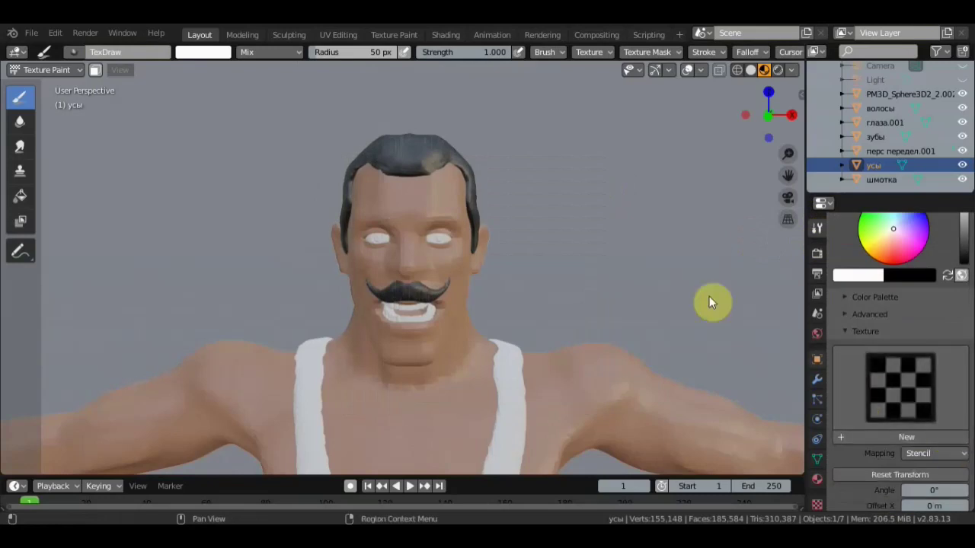
Review the painted texture in the Texture Paint and UV Editing workspaces, ending in Shading.
left_click(402, 34)
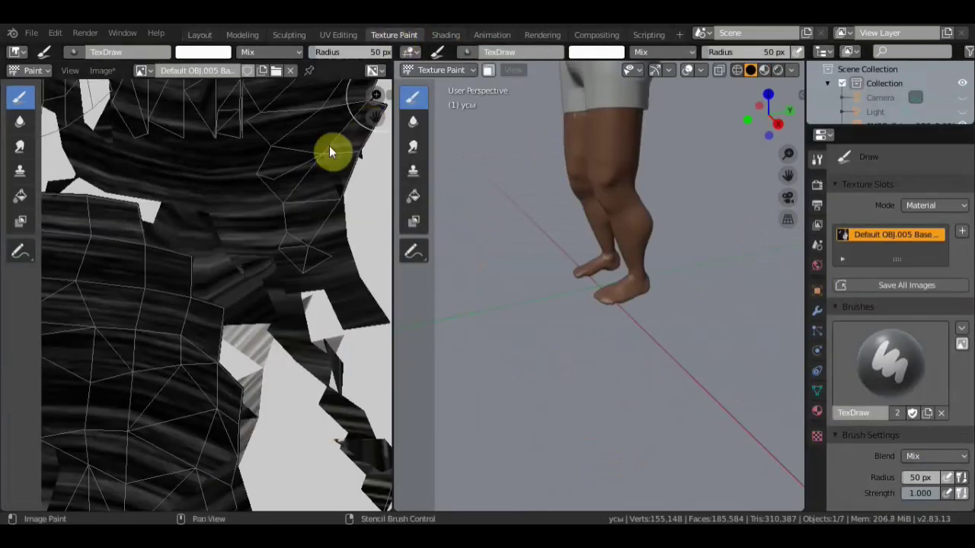
scroll(284, 178, "down", 3)
scroll(244, 259, "down", 2)
scroll(241, 256, "down", 1)
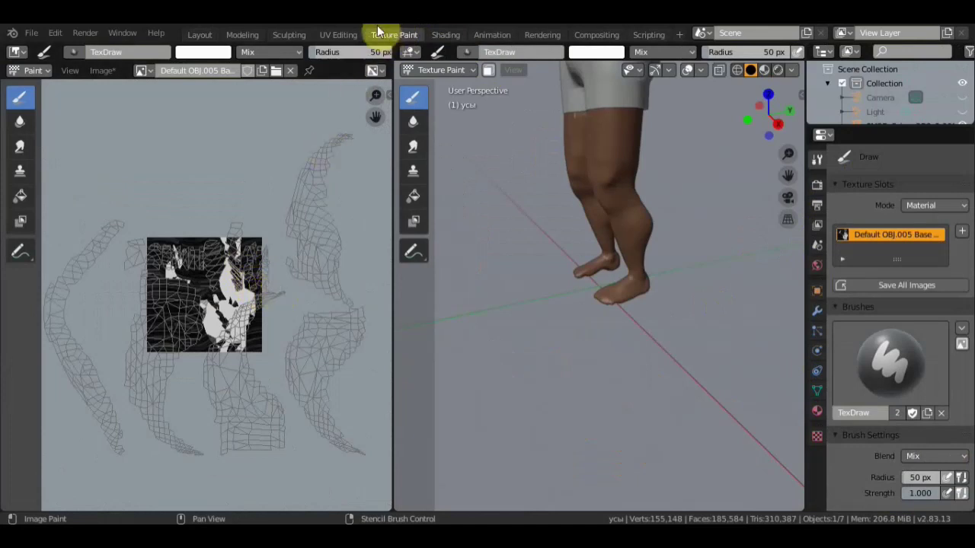
left_click(341, 34)
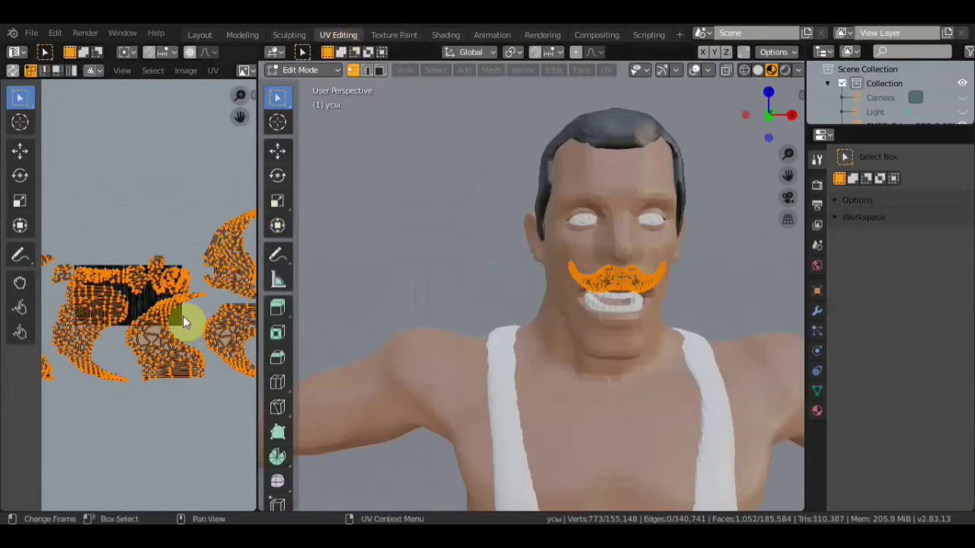
left_click(442, 36)
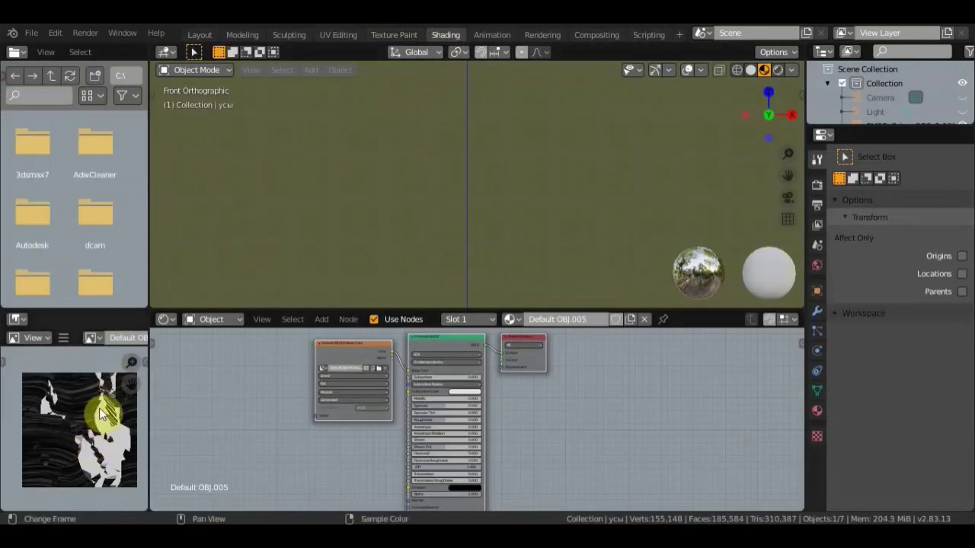
Save the Default OBJ.005 Base Color texture to the Desktop as a PNG.
left_click(93, 337)
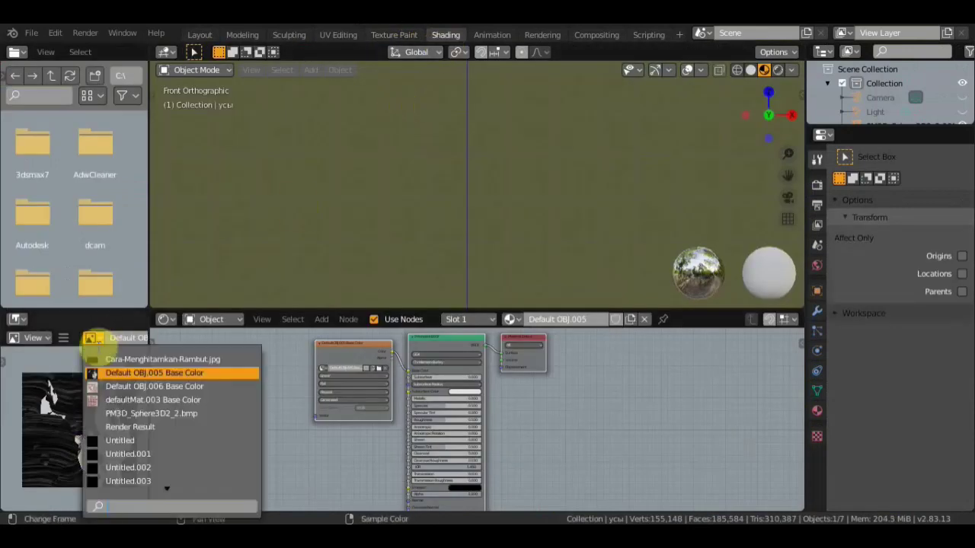
left_click(99, 360)
left_click(91, 339)
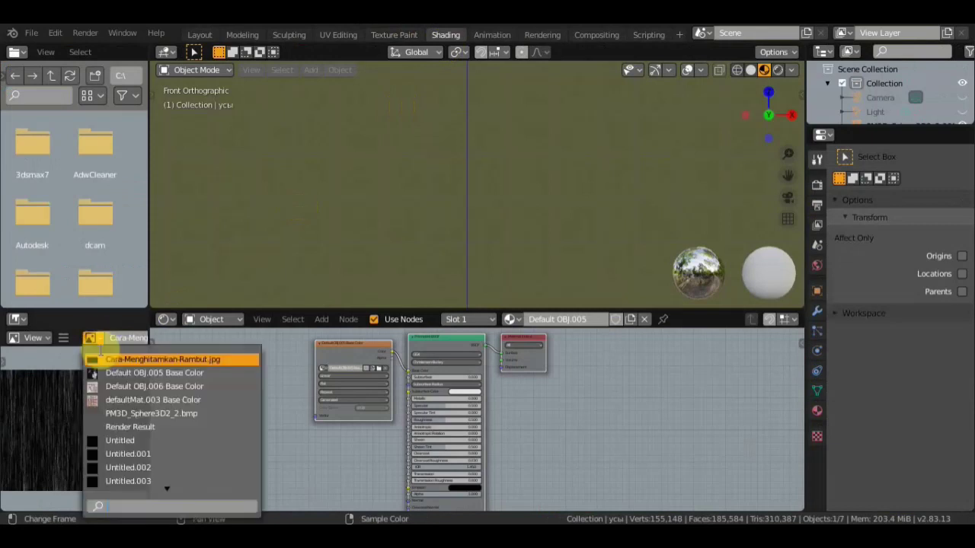
left_click(92, 373)
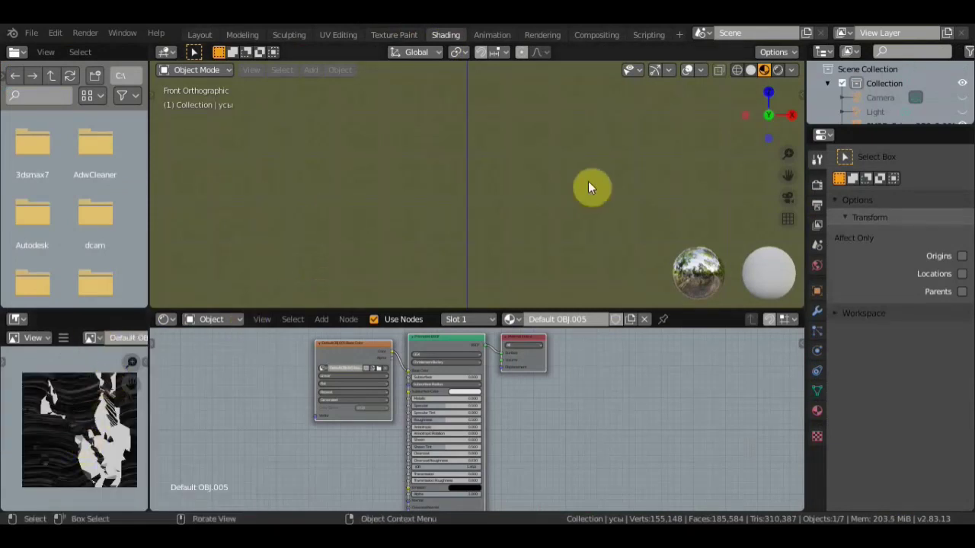
left_click(66, 338)
mouse_move(122, 368)
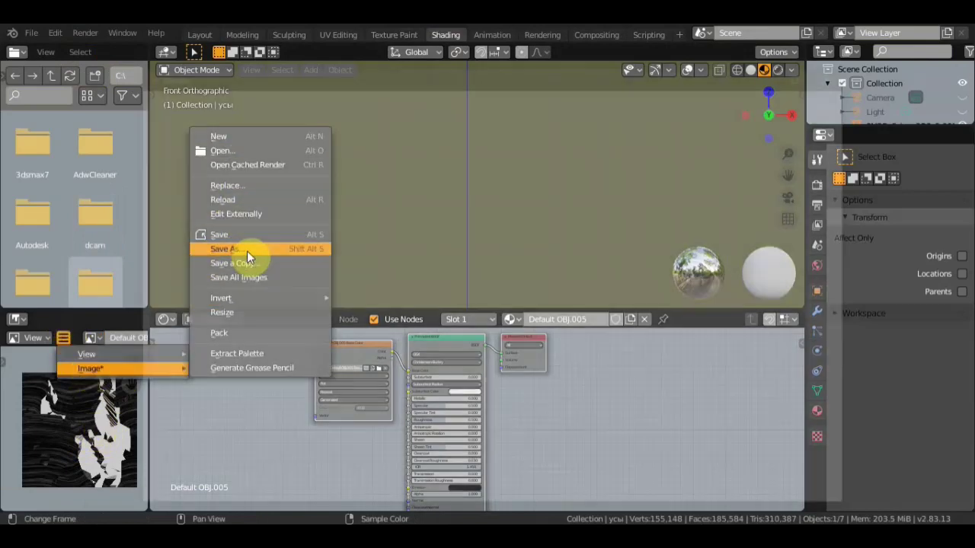
left_click(247, 251)
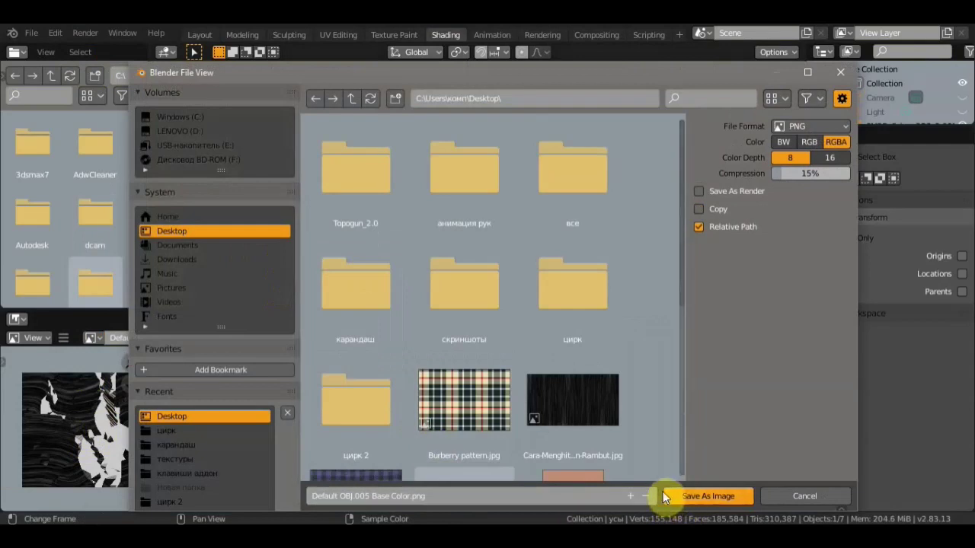
left_click(702, 496)
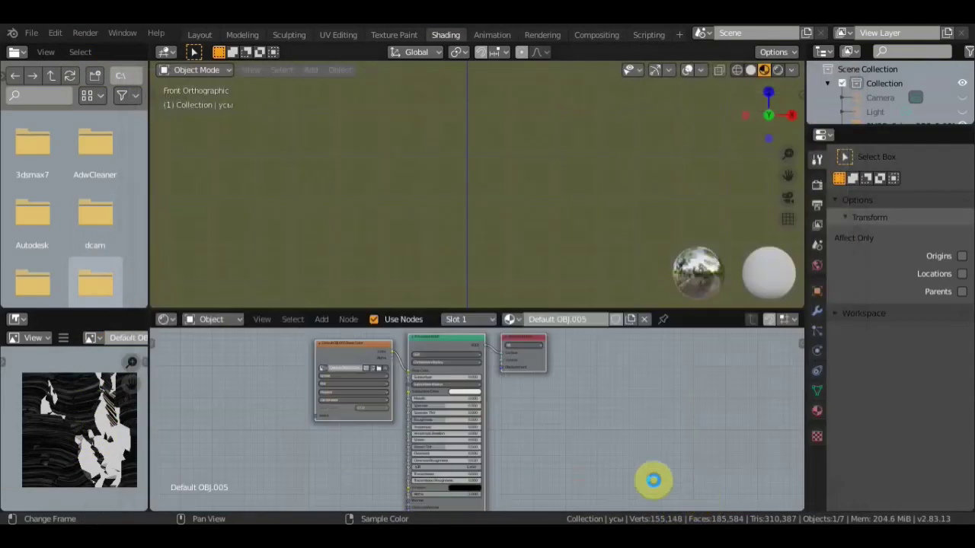
middle_click_drag(618, 273, 600, 306)
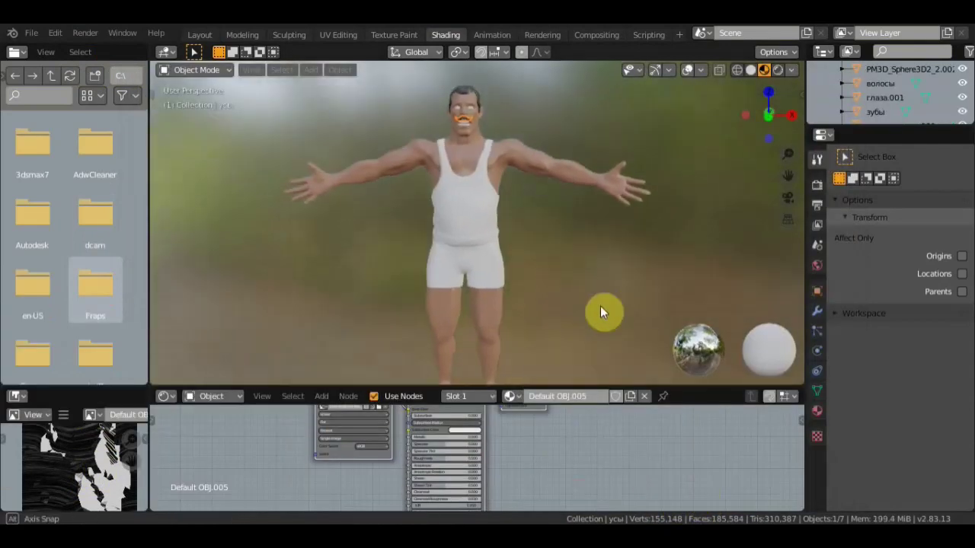
With the clothes selected in UV Editing, replace the old image with a new 1024 px Untitled.004.
left_click(458, 198)
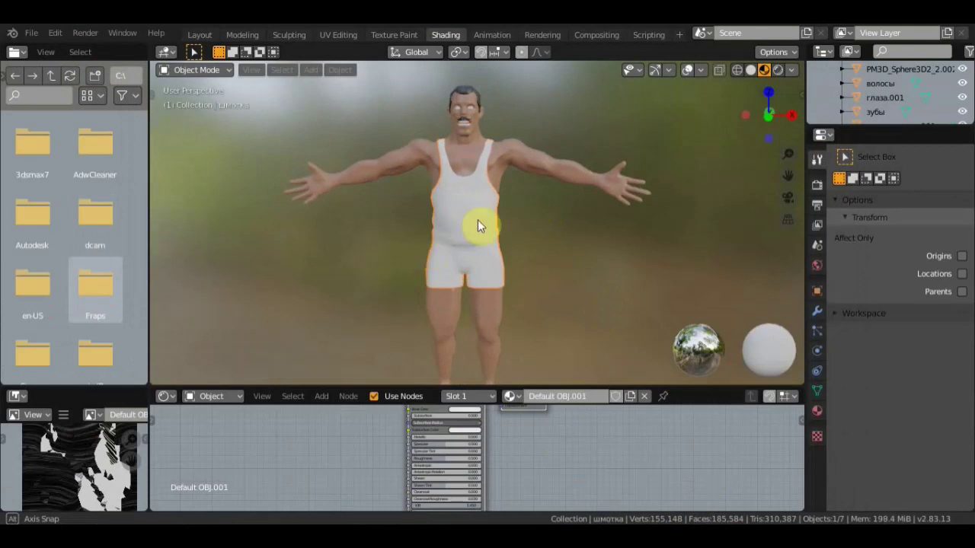
left_click(337, 34)
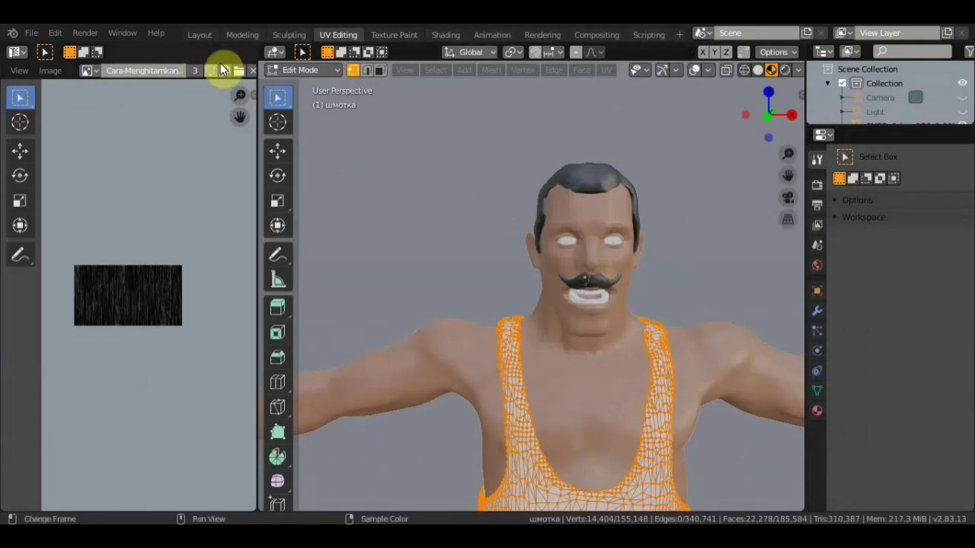
scroll(223, 76, "down", 3)
left_click(196, 71)
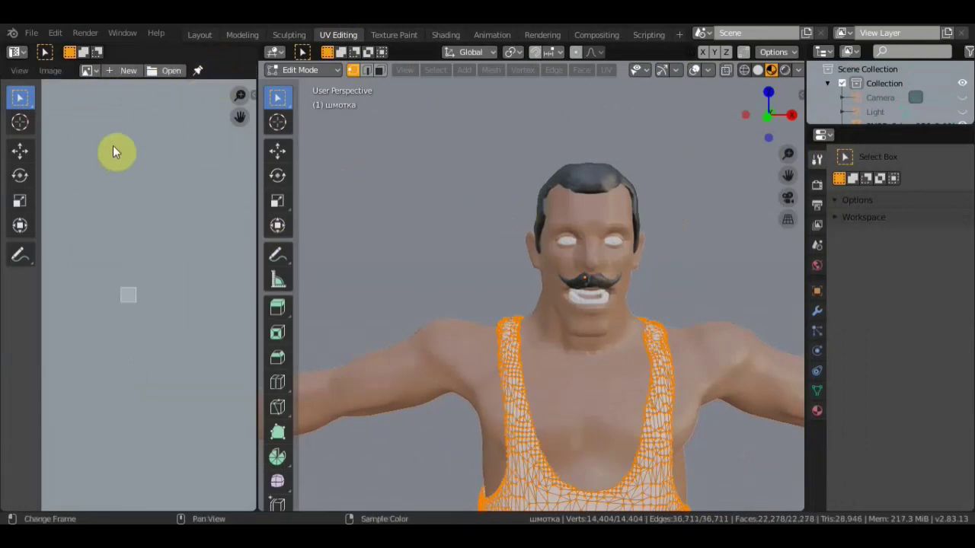
scroll(66, 265, "up", 3)
scroll(64, 267, "up", 4)
scroll(66, 266, "up", 2)
scroll(131, 115, "down", 1)
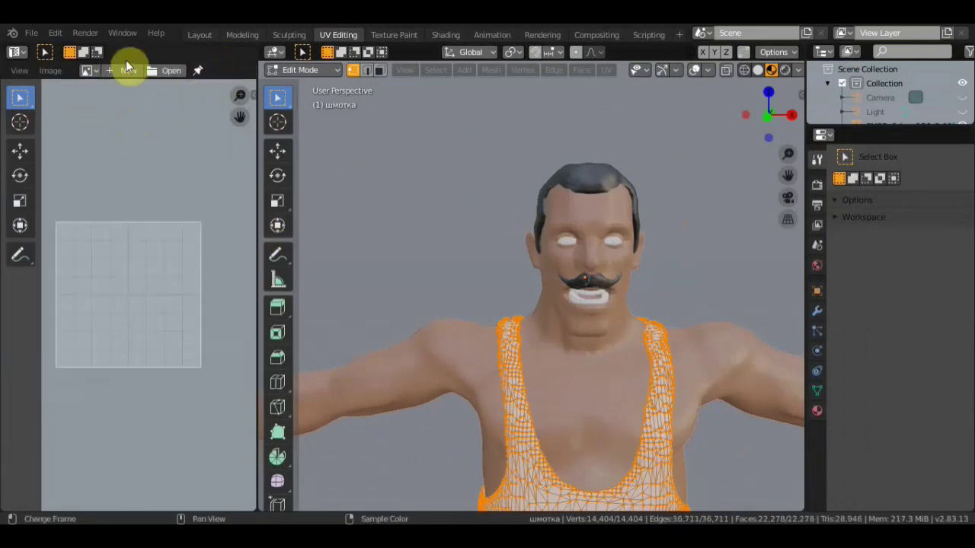
left_click(124, 76)
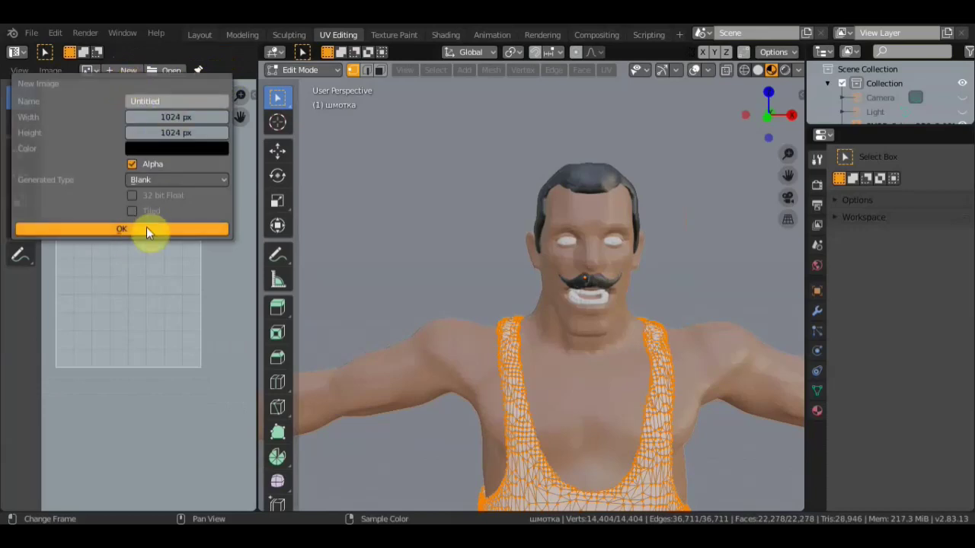
left_click(146, 227)
Smart UV Project the outfit mesh with default settings.
scroll(61, 309, "down", 5)
scroll(61, 308, "down", 3)
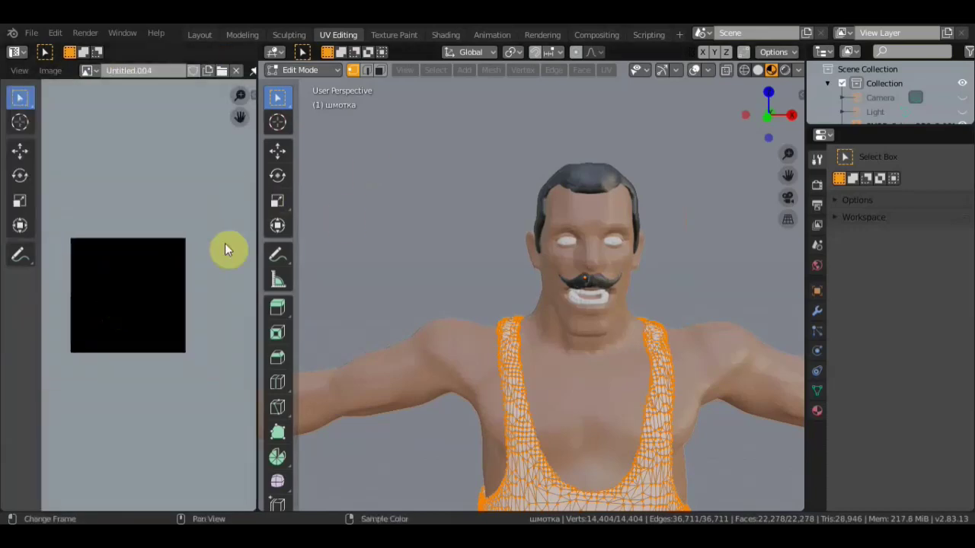
left_click(606, 70)
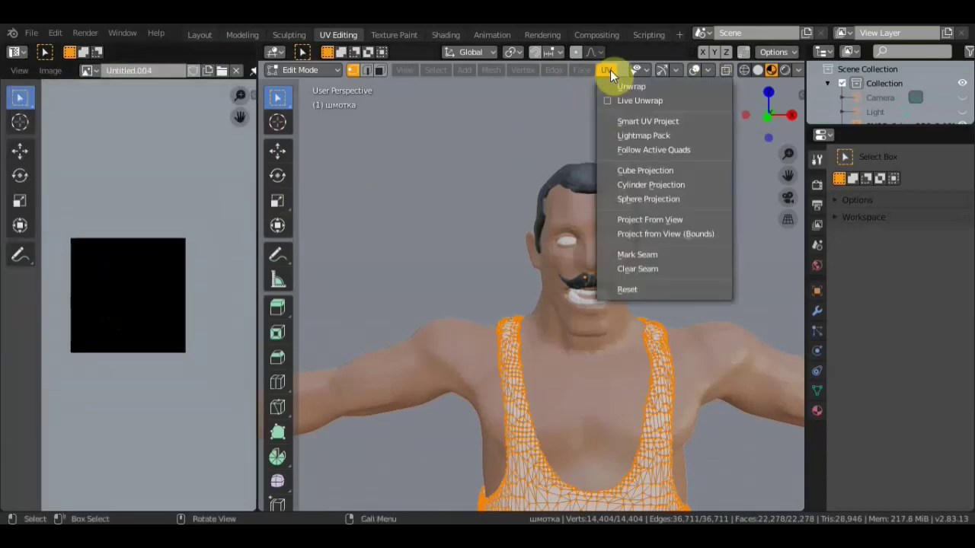
left_click(648, 122)
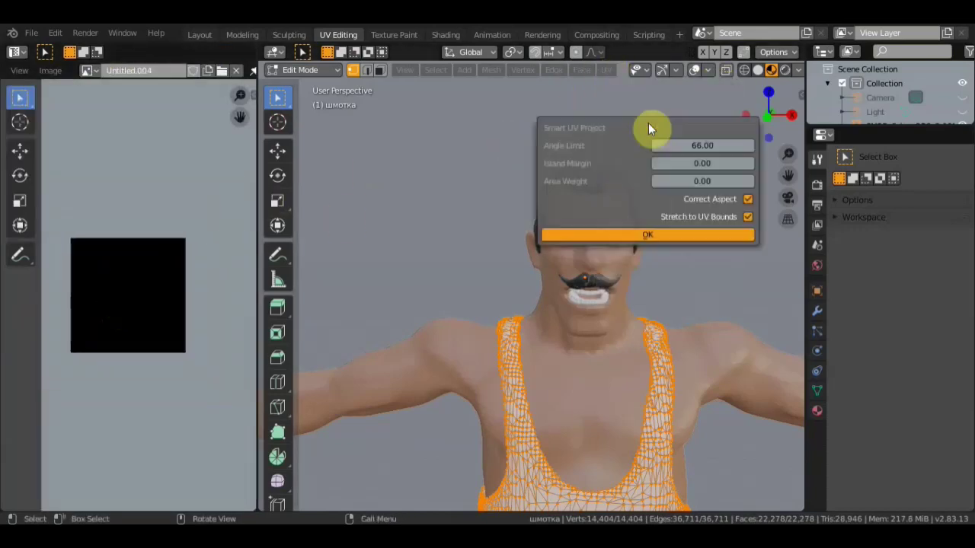
left_click(654, 236)
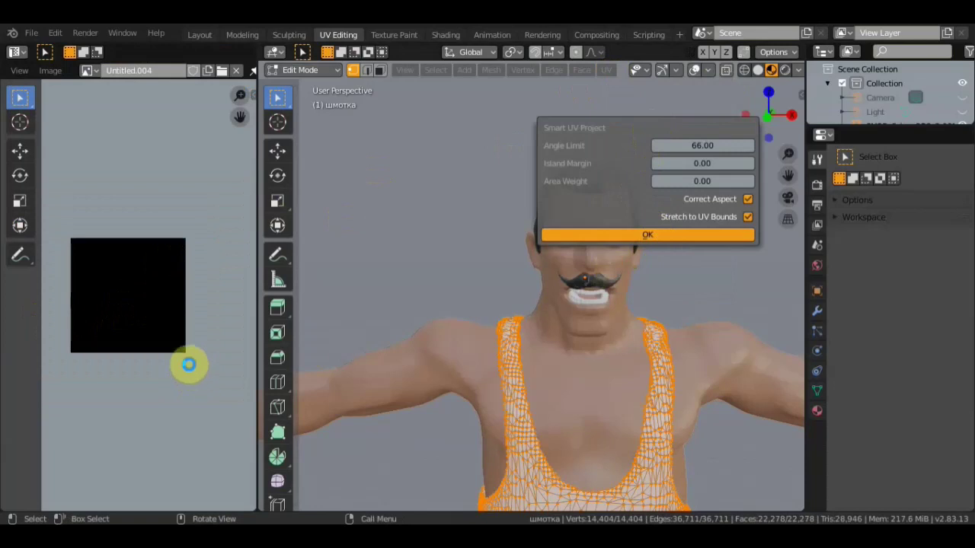
scroll(137, 340, "up", 1)
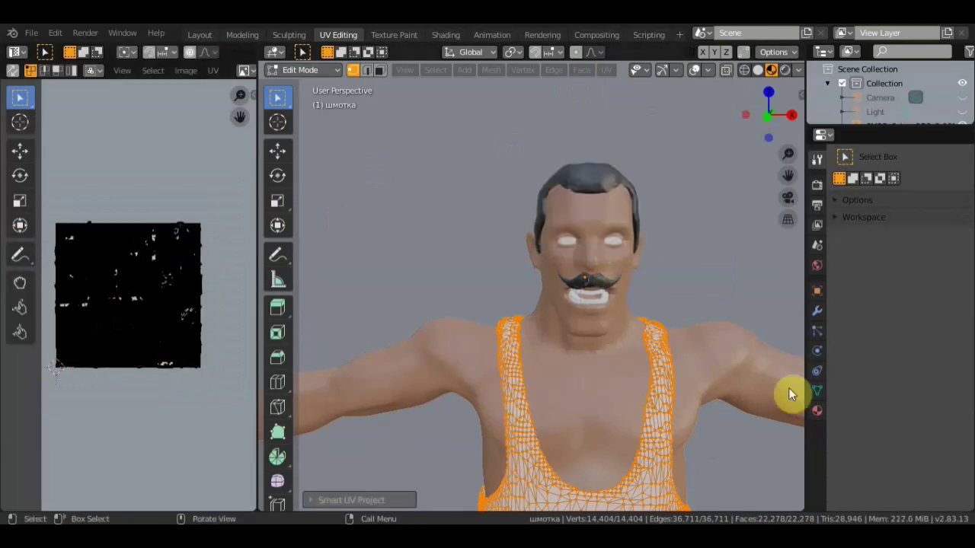
left_click(816, 411)
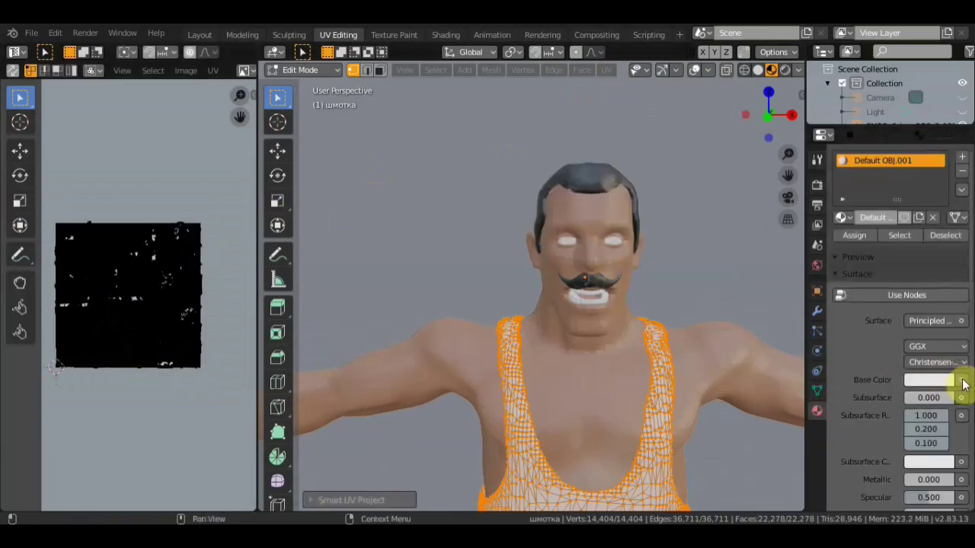
Feed the outfit's Base Color with an Image Texture loaded from checkered-511711_1280.jpg.
left_click(963, 380)
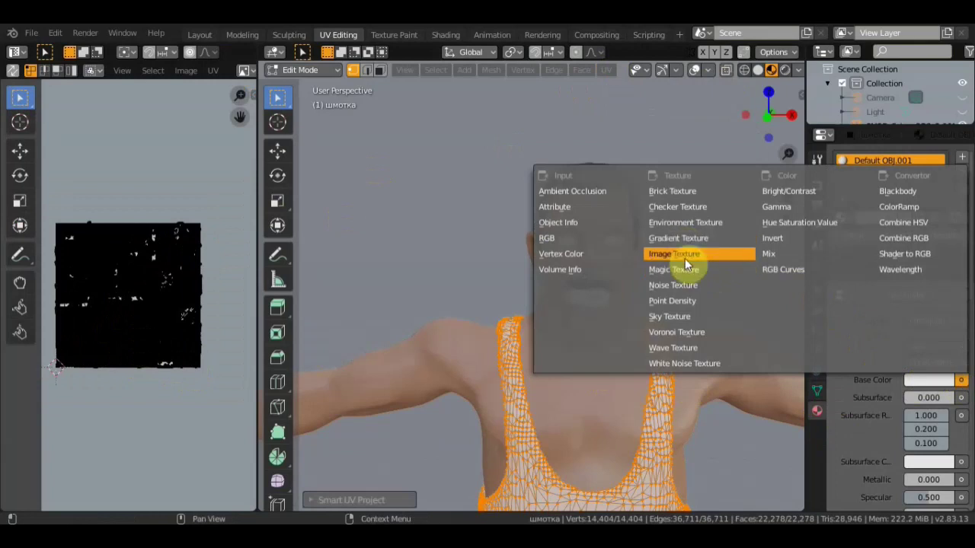
left_click(684, 258)
left_click(955, 400)
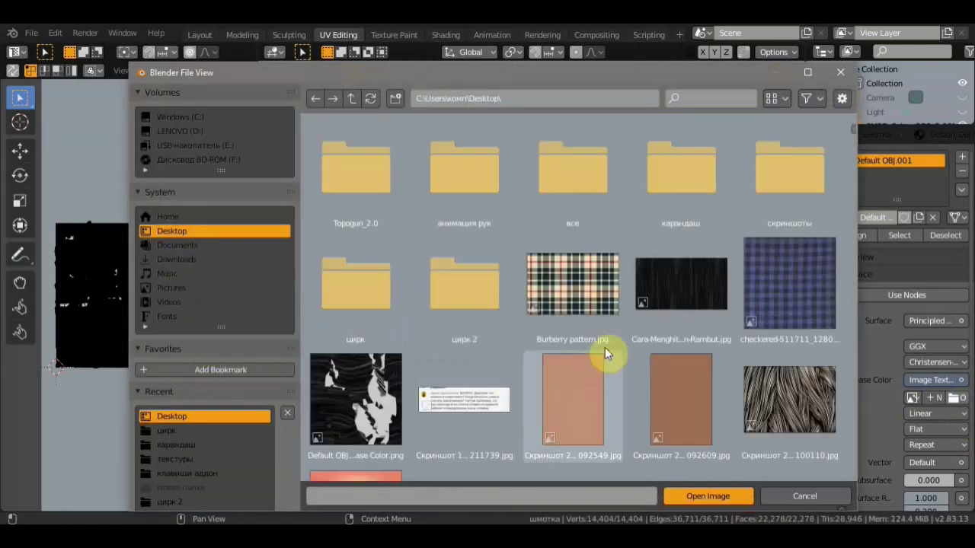
left_click(810, 288)
left_click(721, 496)
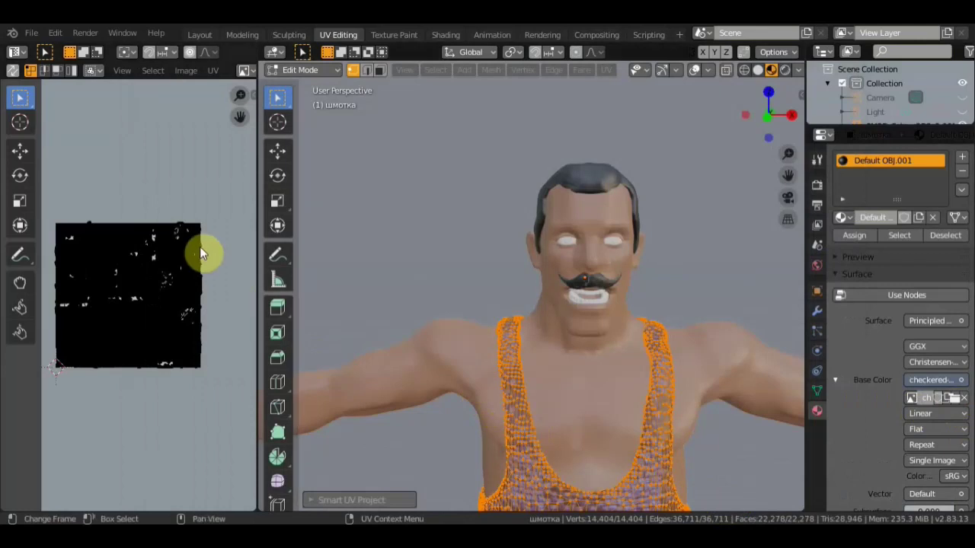
Deselect the outfit mesh, return to Object Mode and orbit to inspect the checkered texture.
key("alt+a")
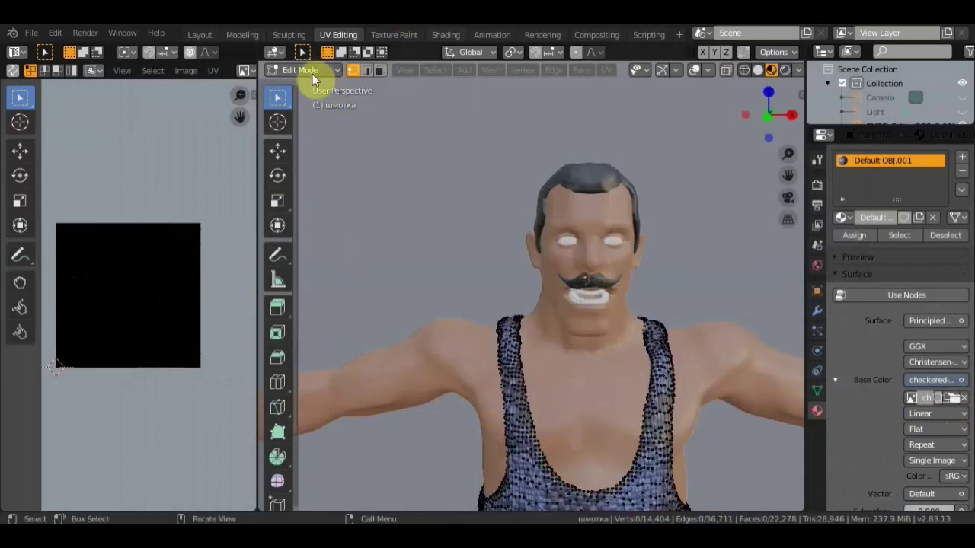
left_click(313, 72)
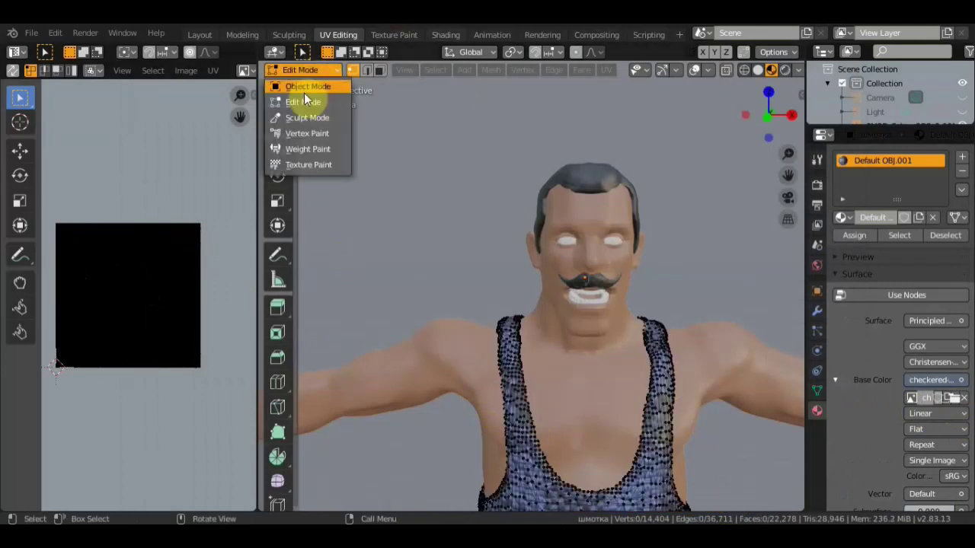
left_click(305, 89)
scroll(579, 267, "down", 5)
mouse_move(620, 345)
middle_mouse_down()
mouse_move(686, 308)
mouse_move(726, 316)
middle_mouse_up()
mouse_move(652, 361)
middle_mouse_down()
mouse_move(650, 254)
mouse_move(533, 296)
middle_mouse_up()
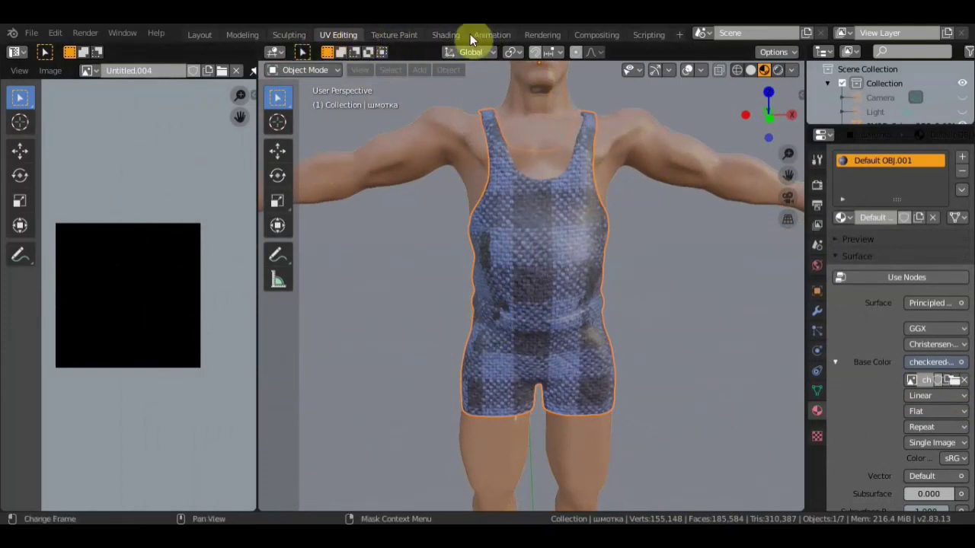
In Edit Mode, select the whole outfit and scale its UV islands up.
left_click(331, 69)
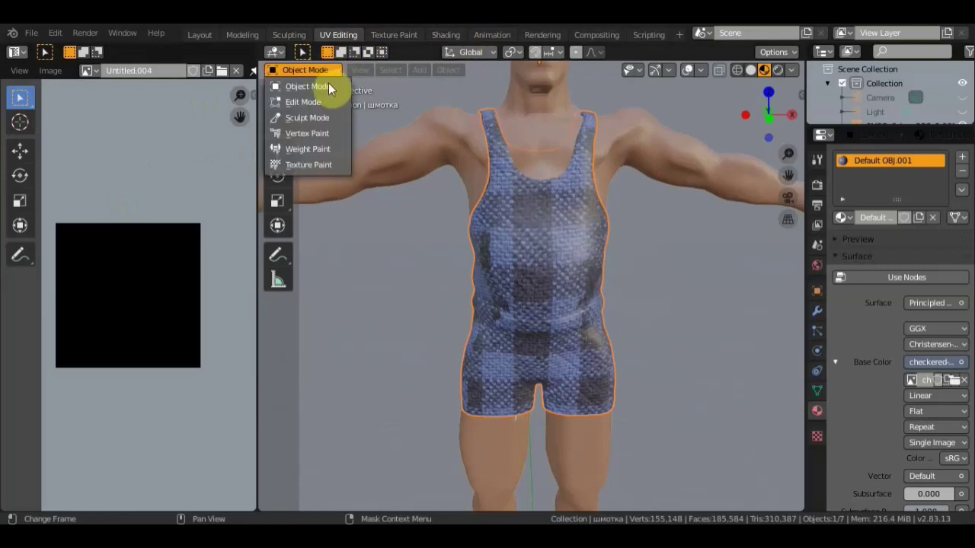
left_click(308, 103)
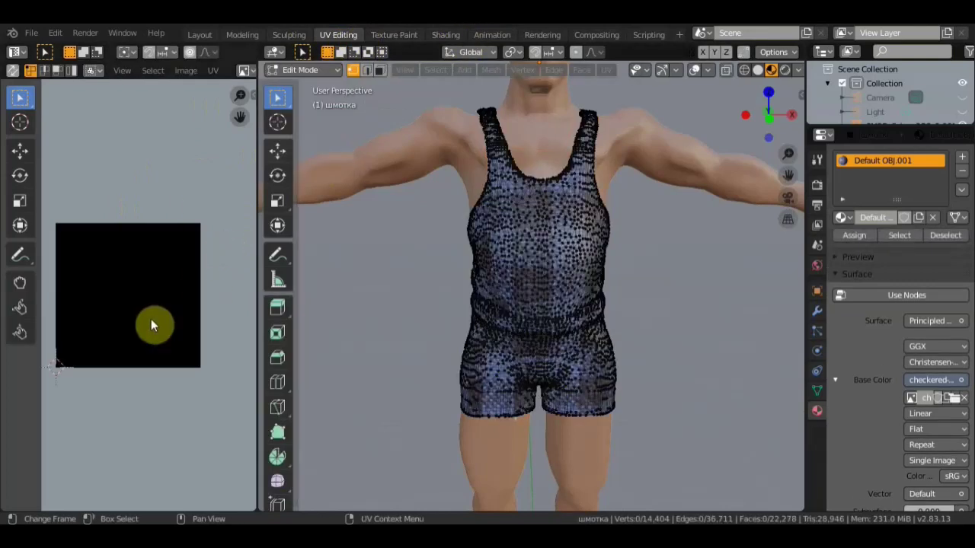
scroll(147, 317, "down", 1)
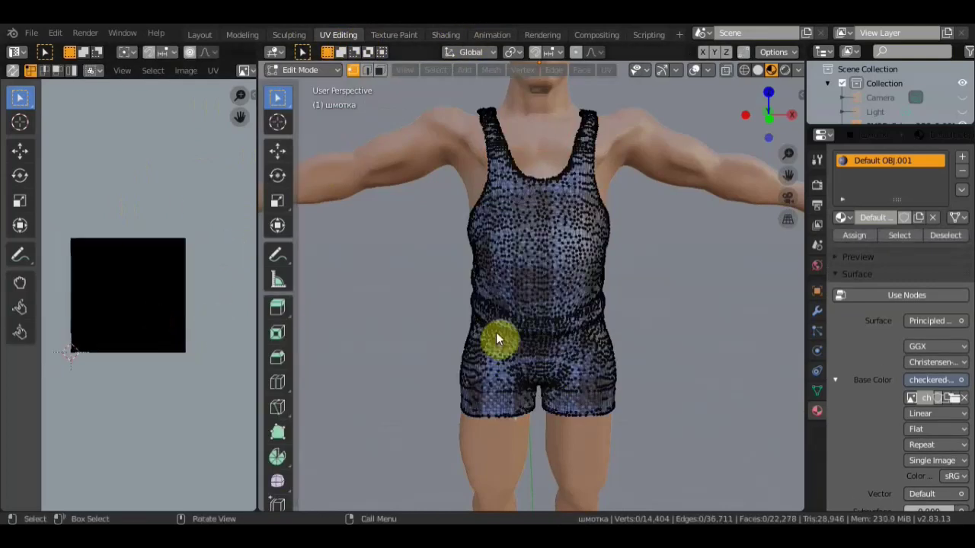
key("a")
key("a")
key("s")
left_click(249, 384)
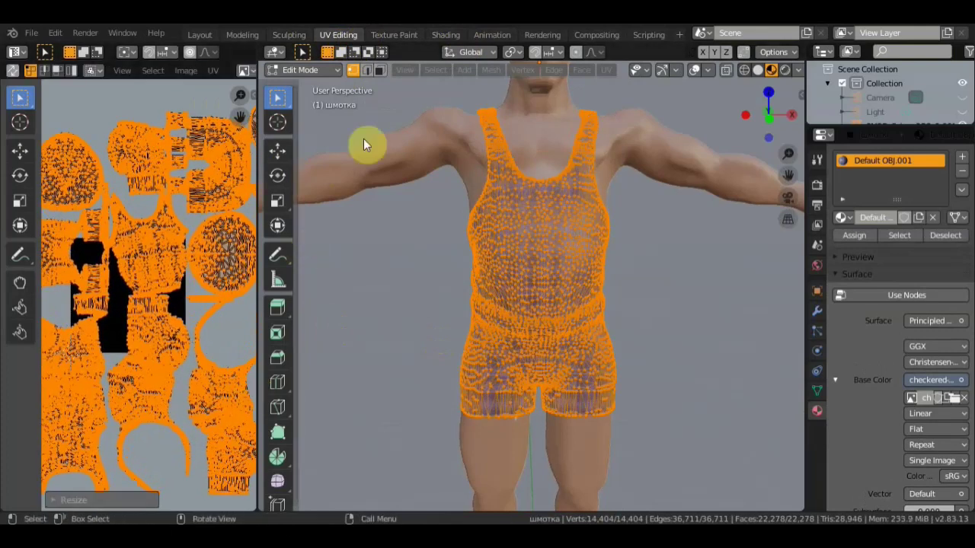
Return to Object Mode and orbit around the character to check the denser checks.
left_click(326, 69)
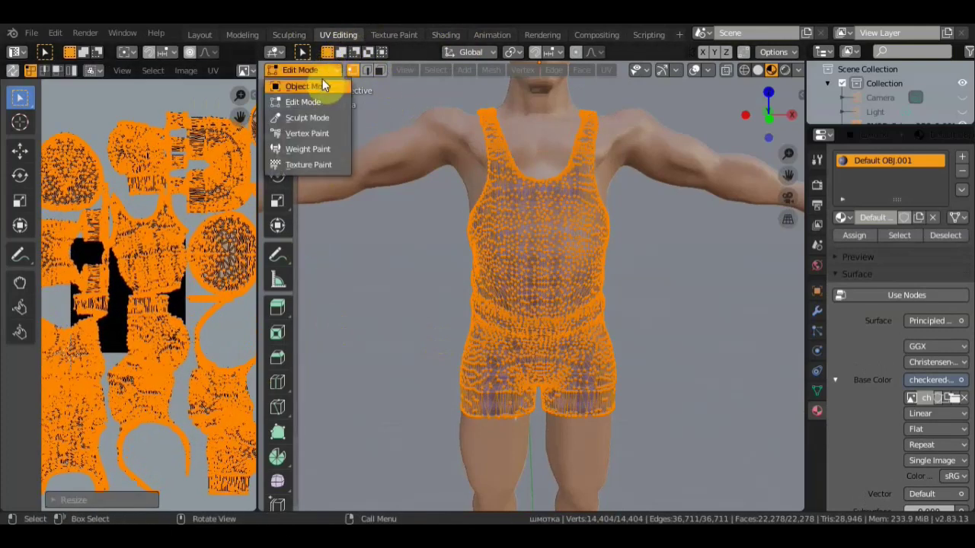
left_click(321, 81)
middle_click_drag(505, 170, 729, 162)
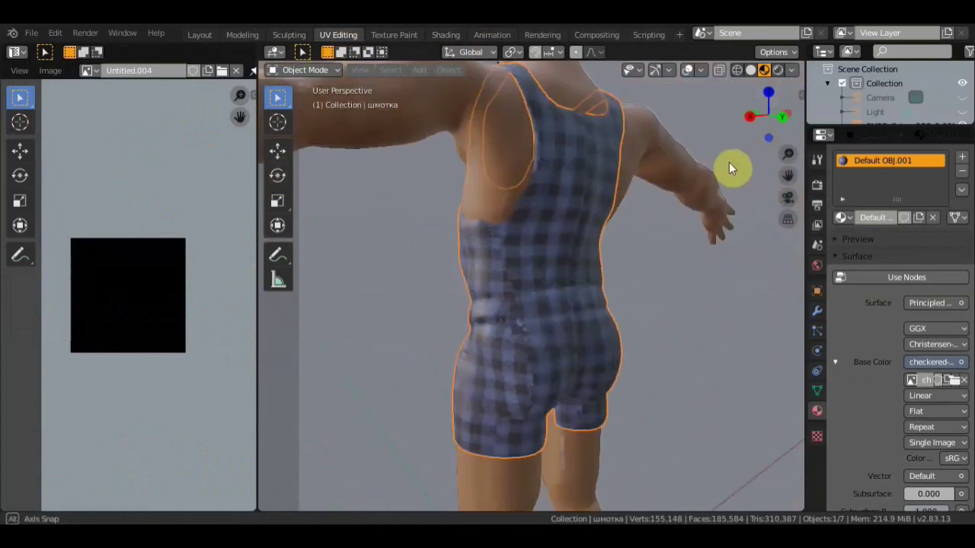
middle_click_drag(729, 168, 601, 138)
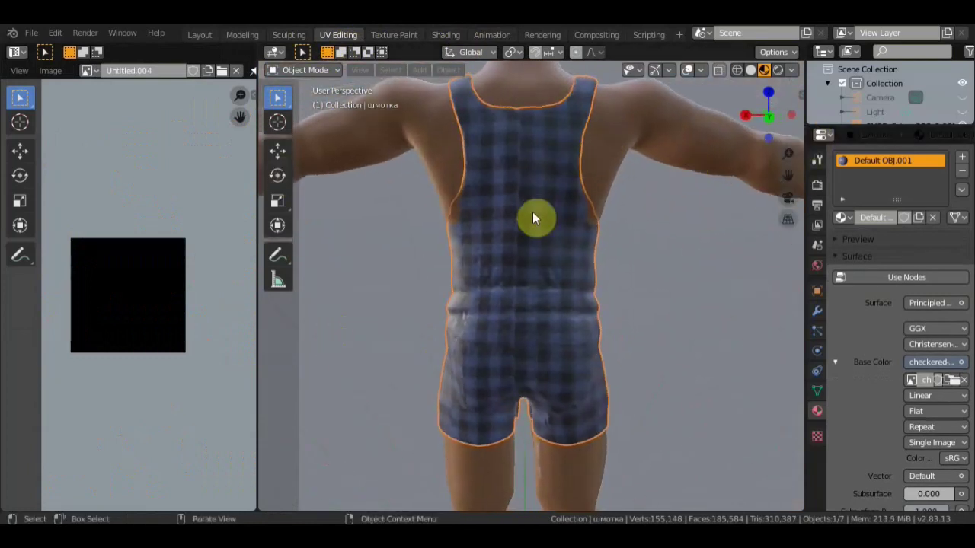
mouse_move(550, 222)
middle_mouse_down()
mouse_move(793, 235)
mouse_move(46, 224)
middle_mouse_up()
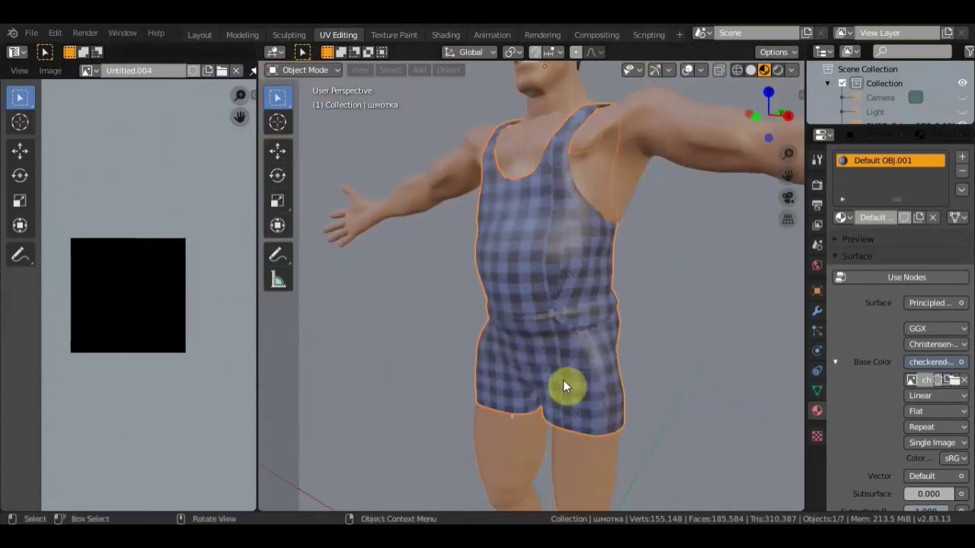
mouse_move(552, 434)
middle_mouse_down()
mouse_move(480, 329)
mouse_move(513, 320)
middle_mouse_up()
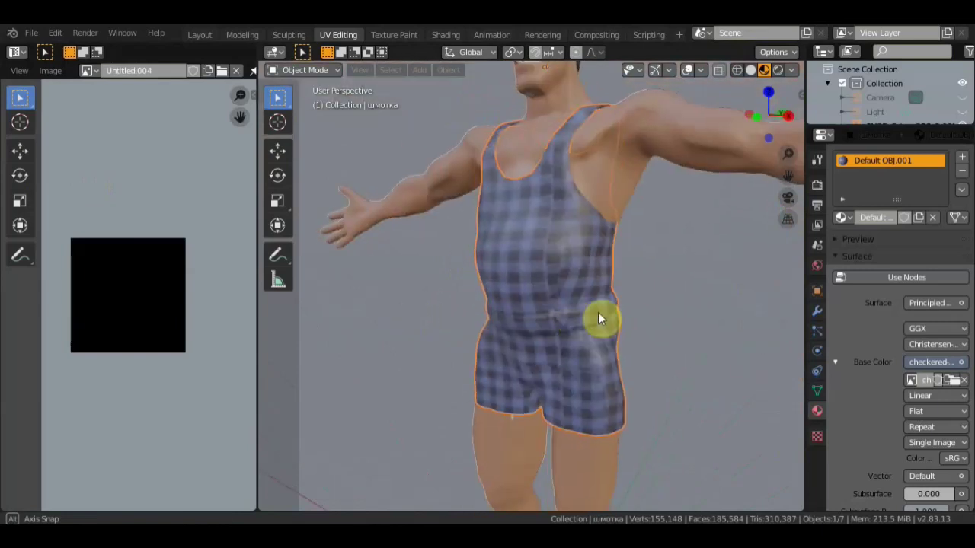
middle_click_drag(513, 320, 632, 316)
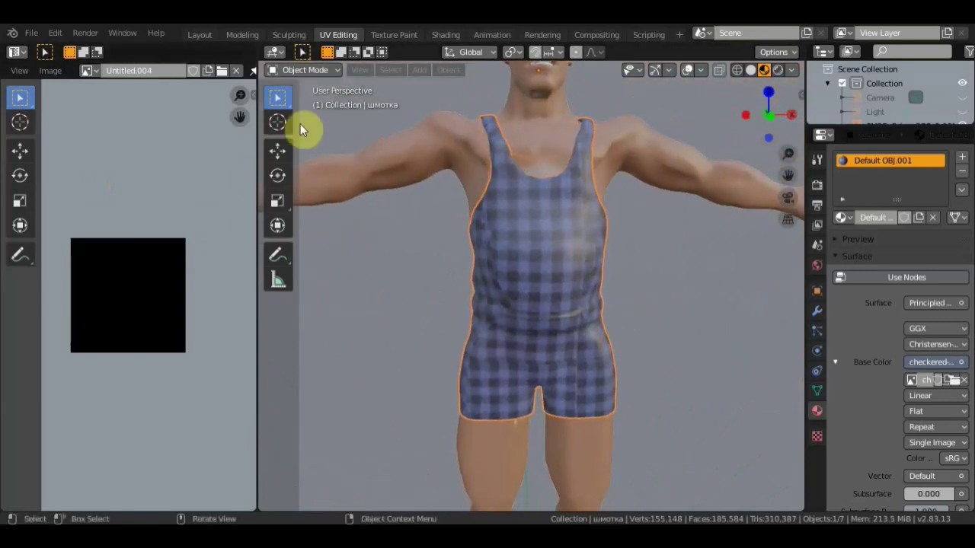
left_click(313, 68)
Re-enter Edit Mode, scale the outfit's UV islands again, and go back to Object Mode.
left_click(313, 101)
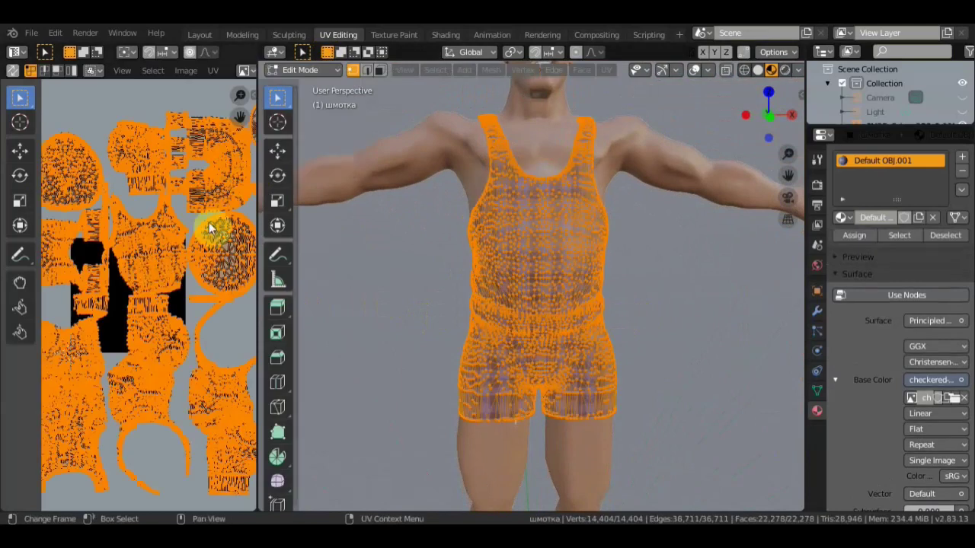
key("s")
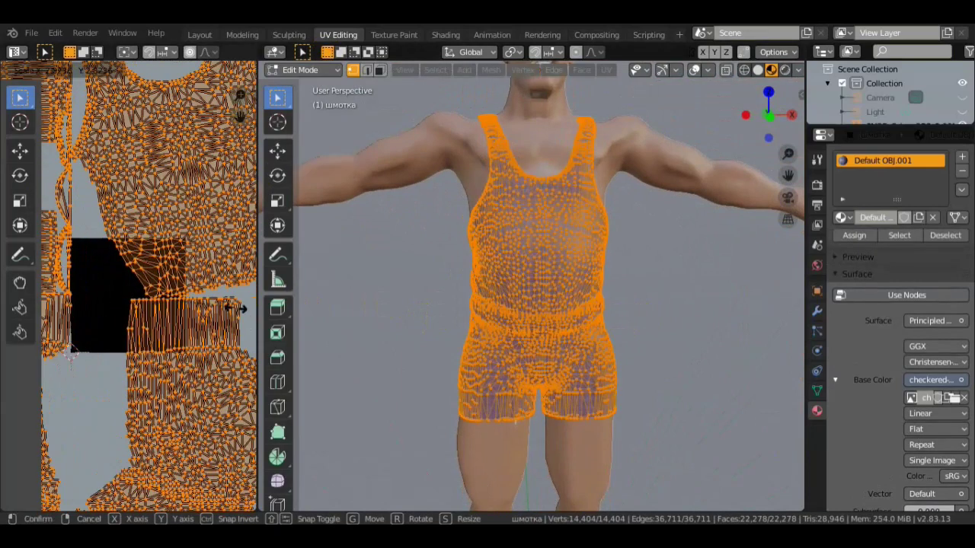
left_click(236, 308)
left_click(319, 72)
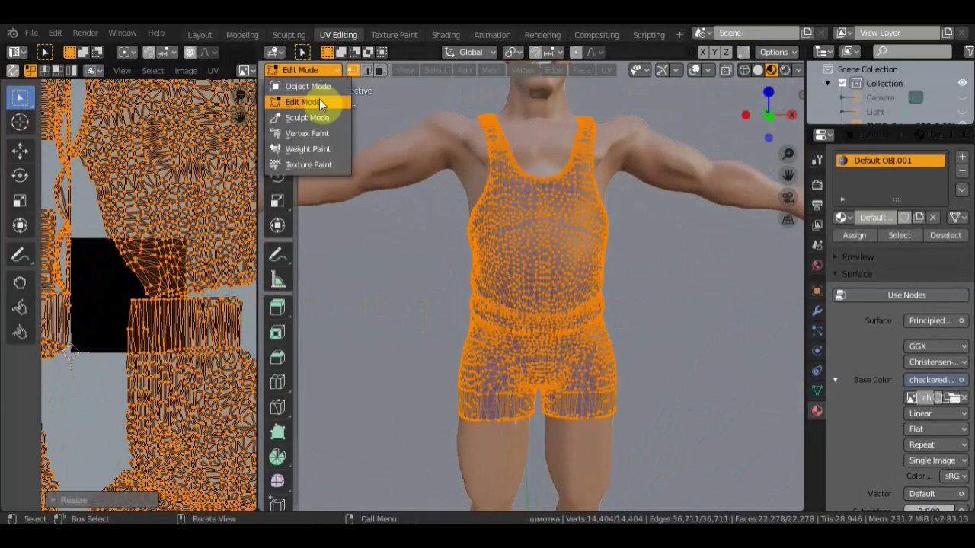
left_click(319, 98)
left_click(315, 67)
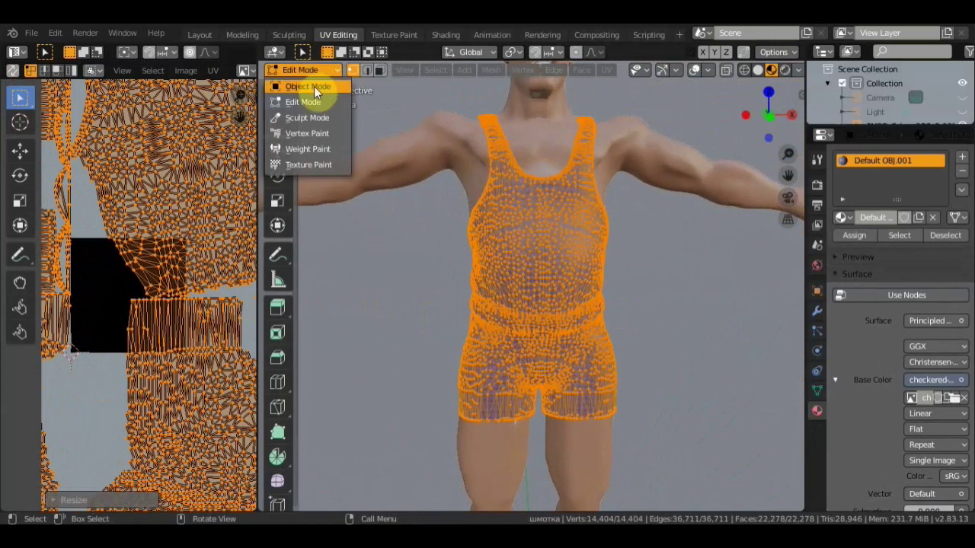
left_click(314, 86)
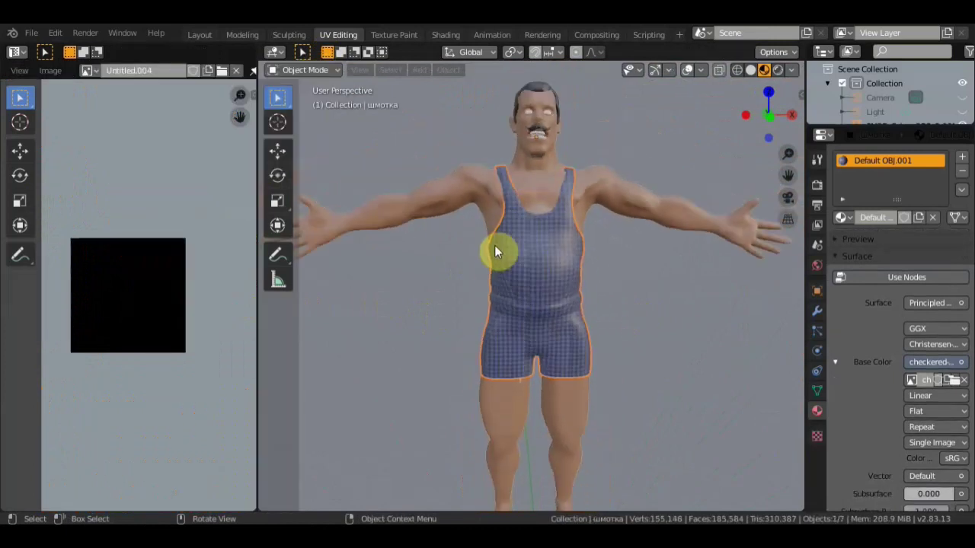
Move and then shrink the outfit's UV islands in Edit Mode, then return to Object Mode.
left_click(316, 70)
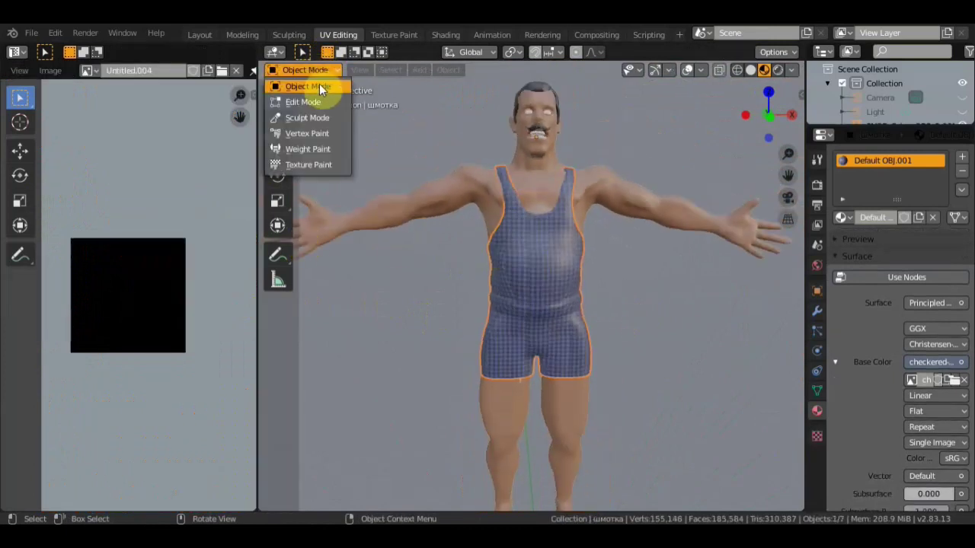
left_click(310, 101)
key("g")
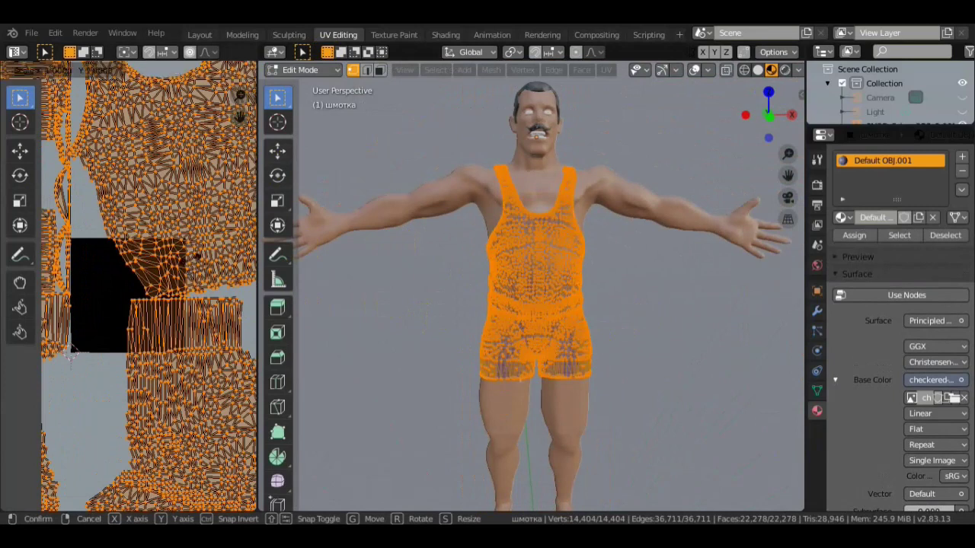
left_click(244, 342)
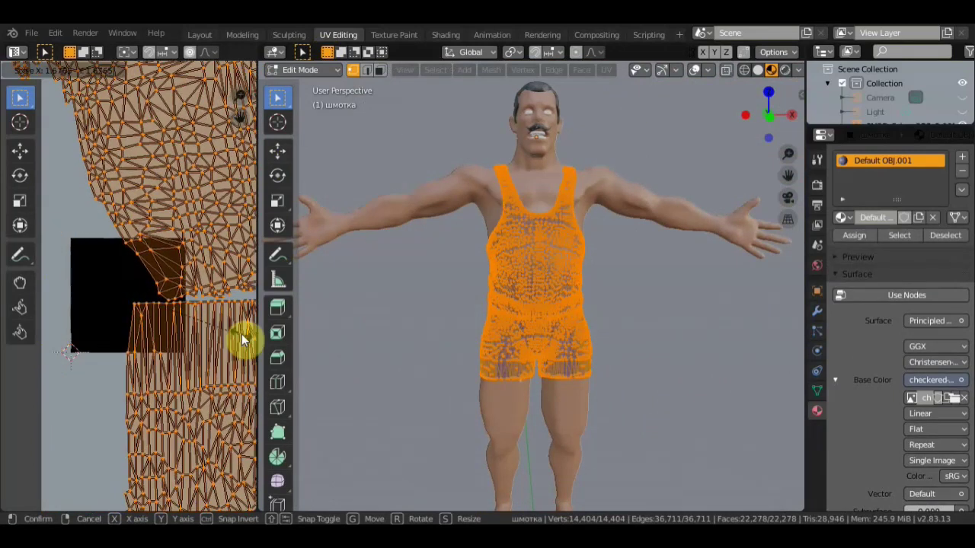
key("s")
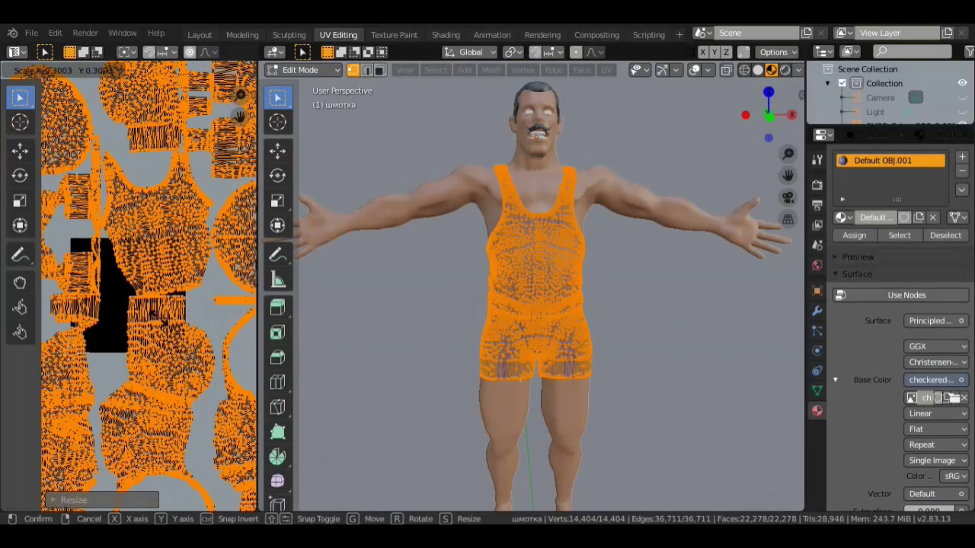
left_click(134, 312)
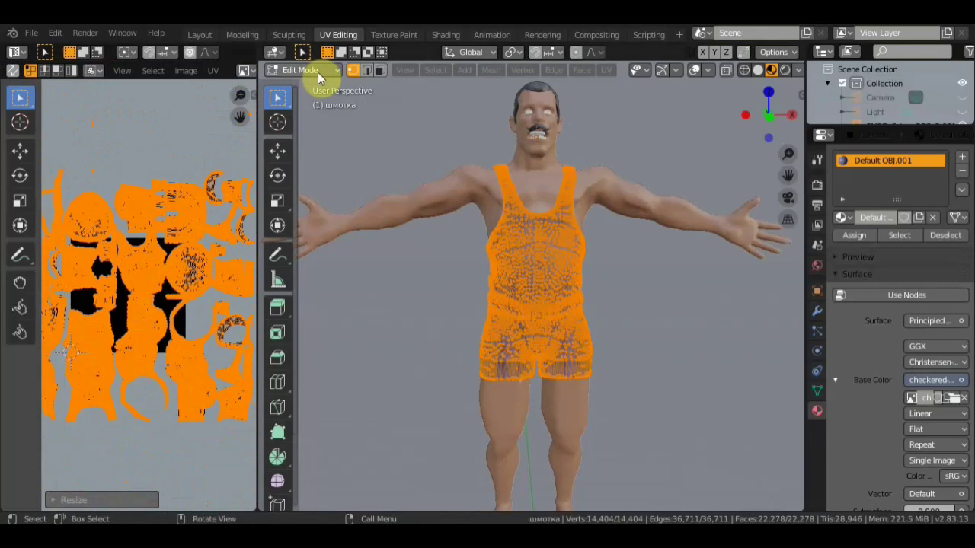
left_click(318, 72)
left_click(315, 81)
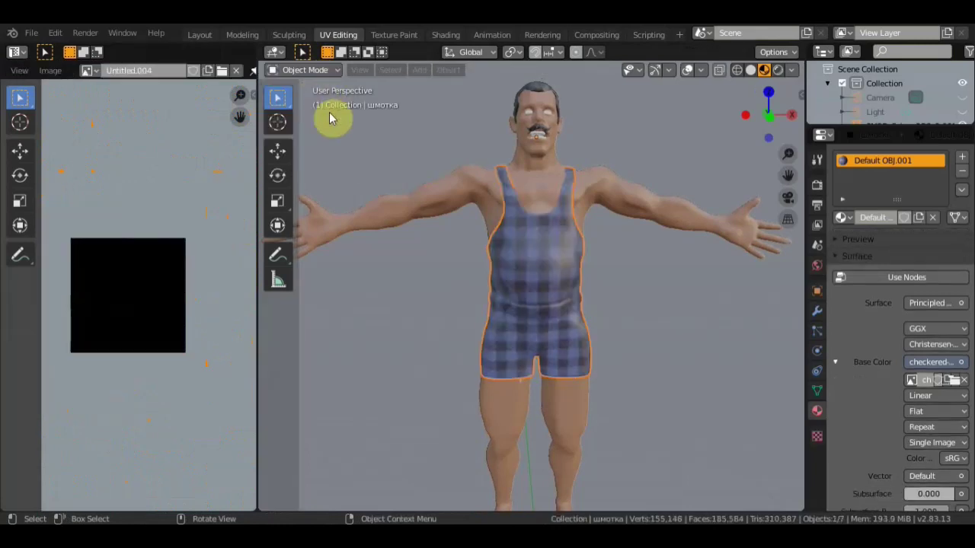
mouse_move(552, 263)
middle_mouse_down()
mouse_move(560, 279)
mouse_move(560, 245)
mouse_move(540, 261)
middle_mouse_up()
scroll(555, 267, "up", 2)
scroll(552, 263, "down", 2)
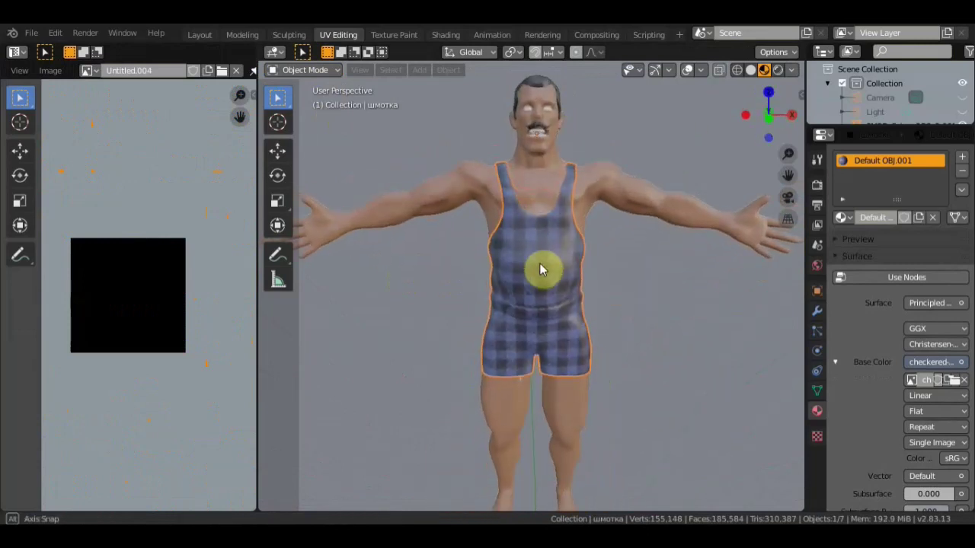
scroll(571, 168, "up", 2)
mouse_move(663, 119)
middle_mouse_down("shift")
mouse_move(648, 300)
mouse_move(593, 320)
middle_mouse_up("shift")
scroll(593, 320, "up", 1)
scroll(498, 239, "up", 2)
scroll(498, 239, "up", 2)
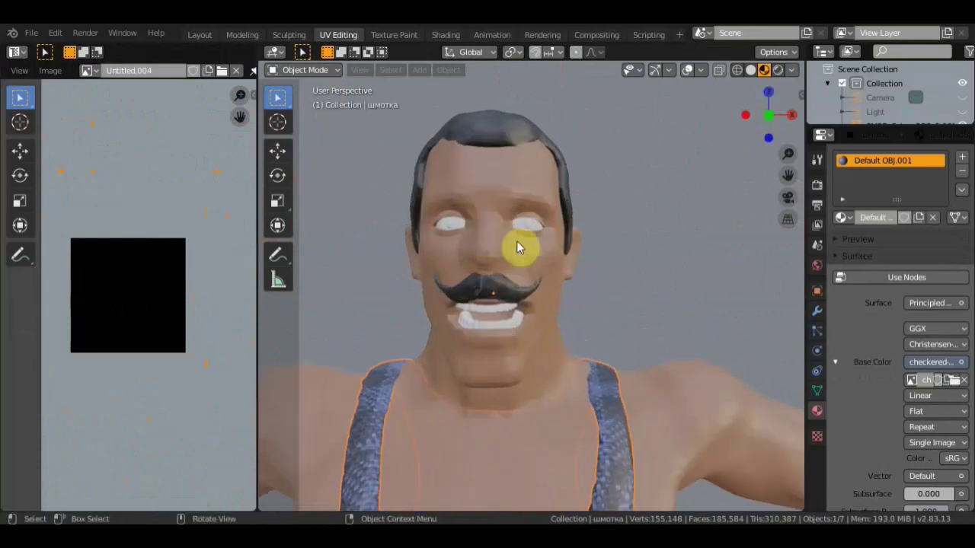
scroll(914, 99, "down", 3)
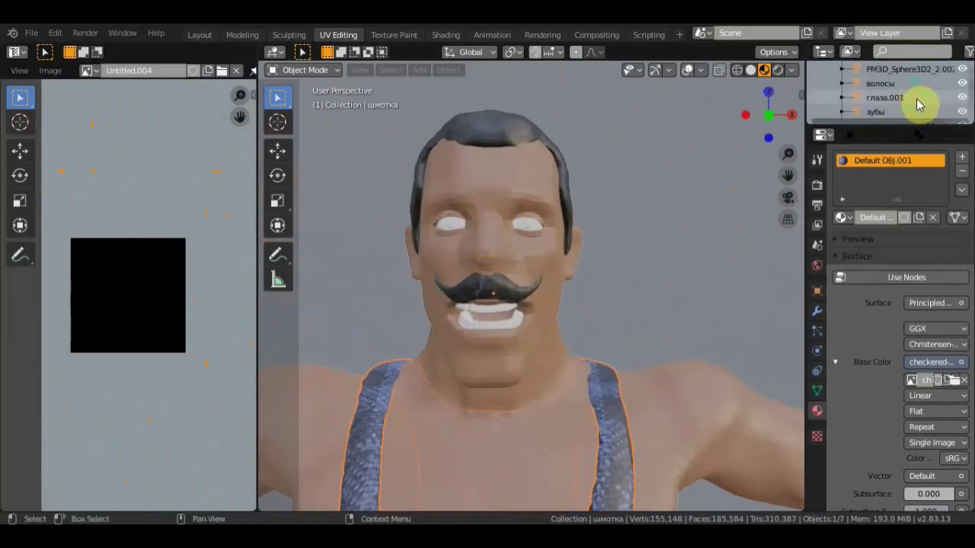
scroll(918, 107, "down", 1)
scroll(945, 88, "down", 1)
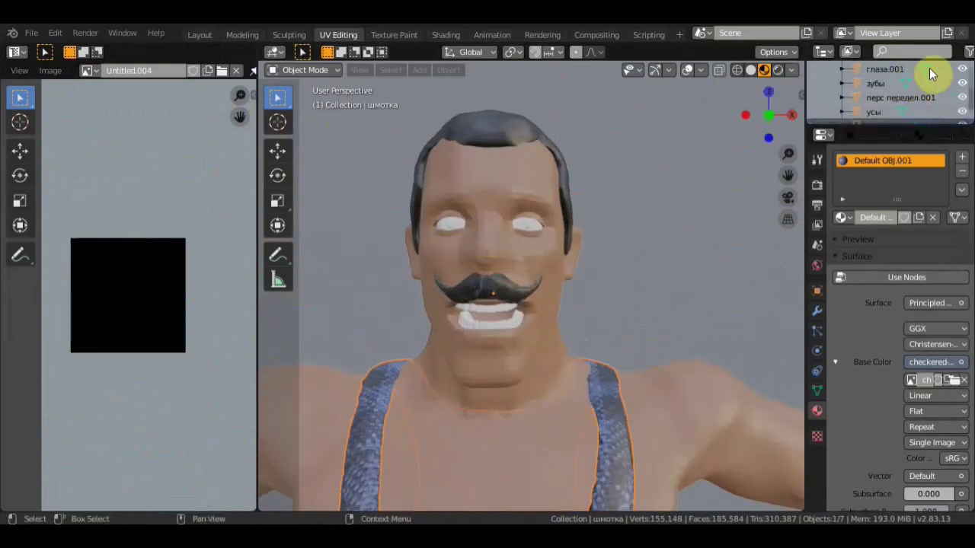
Select the eyes object глаза.001 in the Outliner.
left_click(962, 84)
left_click(962, 84)
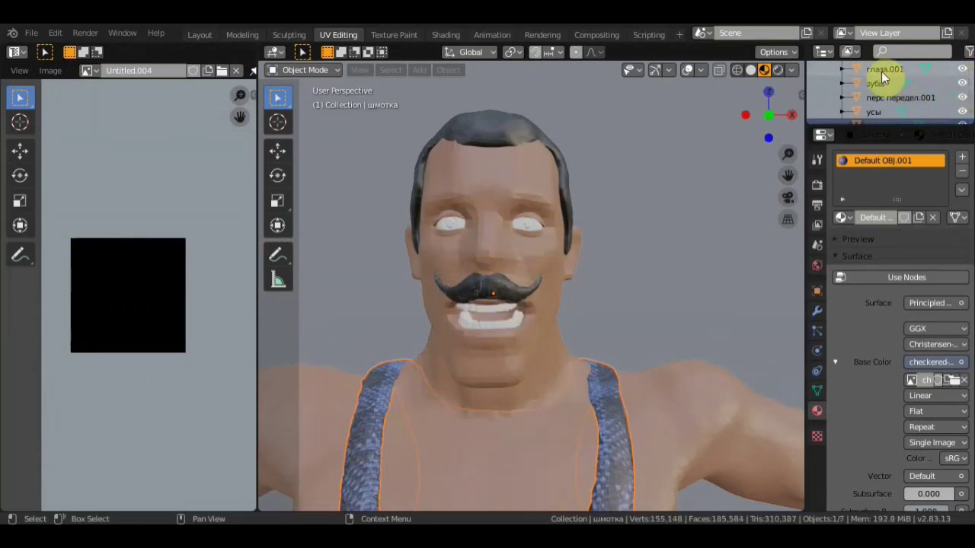
left_click(531, 232)
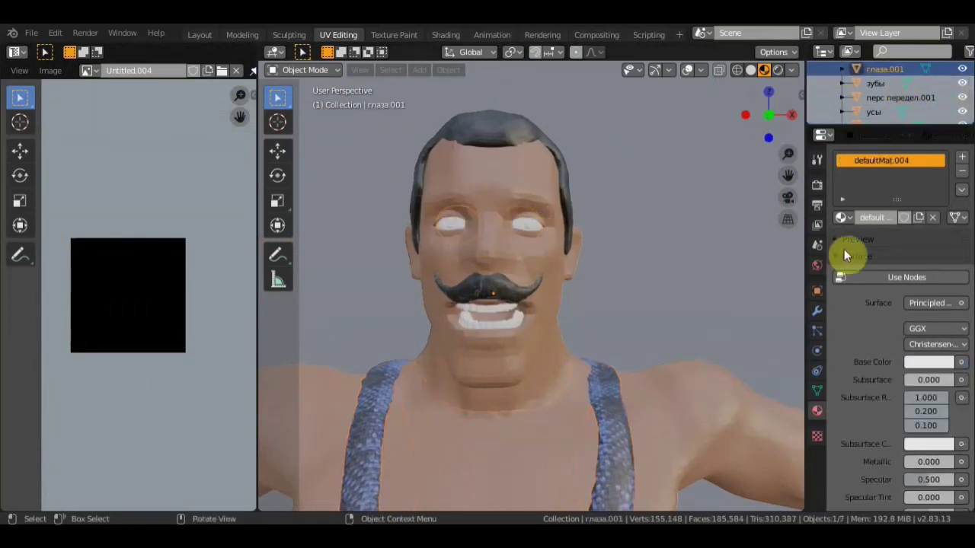
left_click(816, 159)
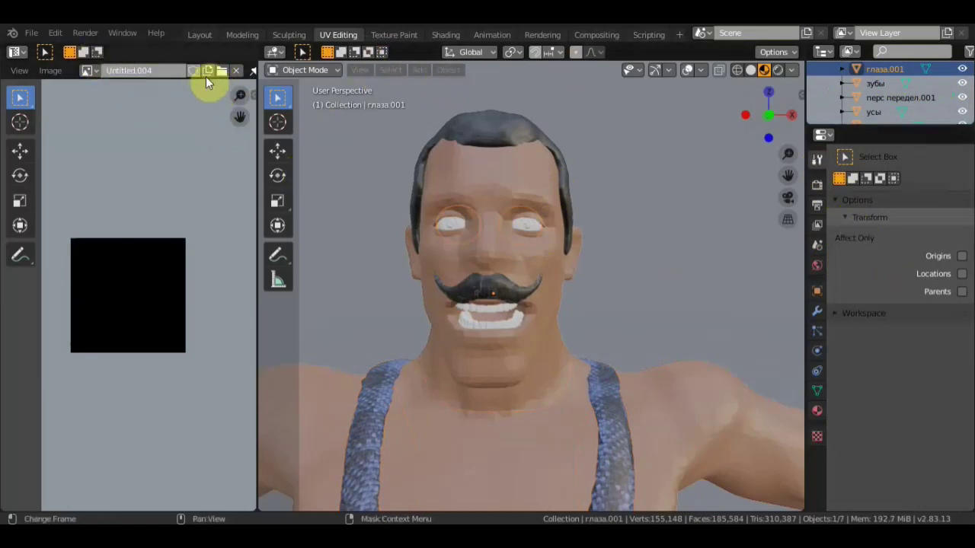
Unlink Untitled.004 in the UV editor and create a new black image, Untitled.005.
left_click(235, 71)
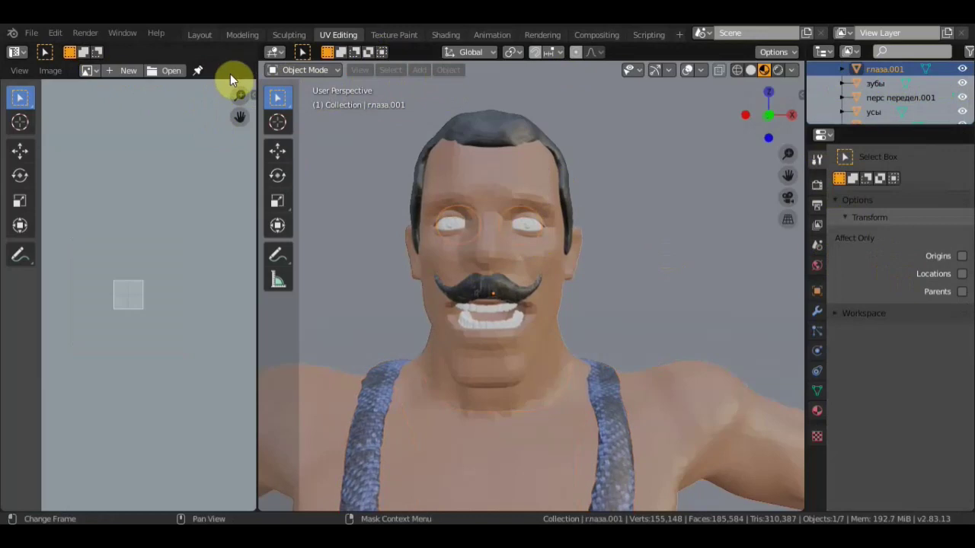
left_click(128, 70)
left_click(152, 219)
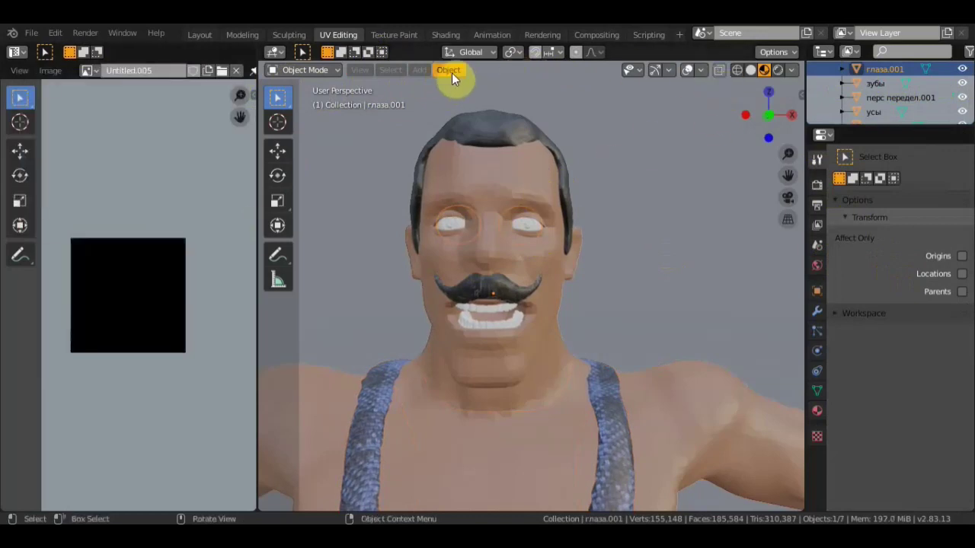
left_click(326, 72)
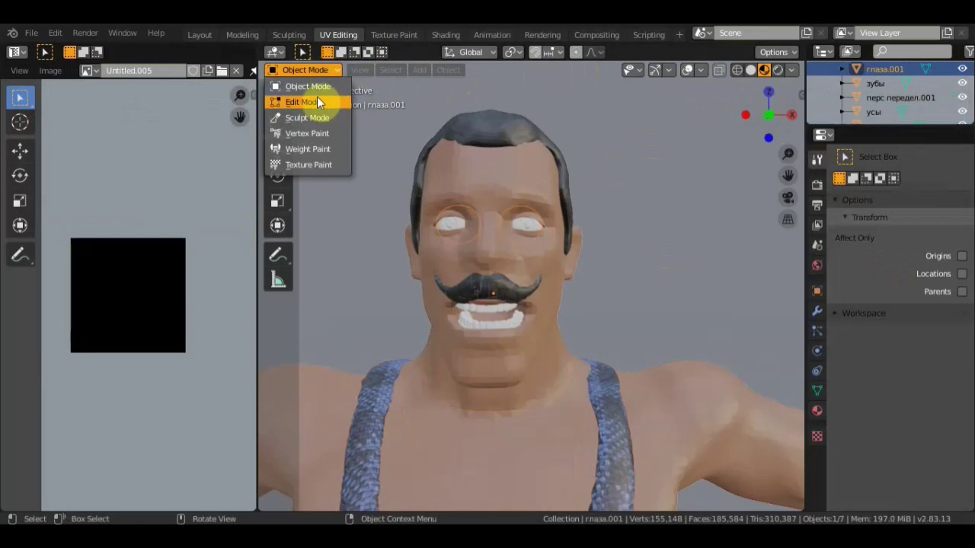
Smart UV Project глаза.001 in Edit Mode with Island Margin 0.03, then select all UV islands.
left_click(314, 102)
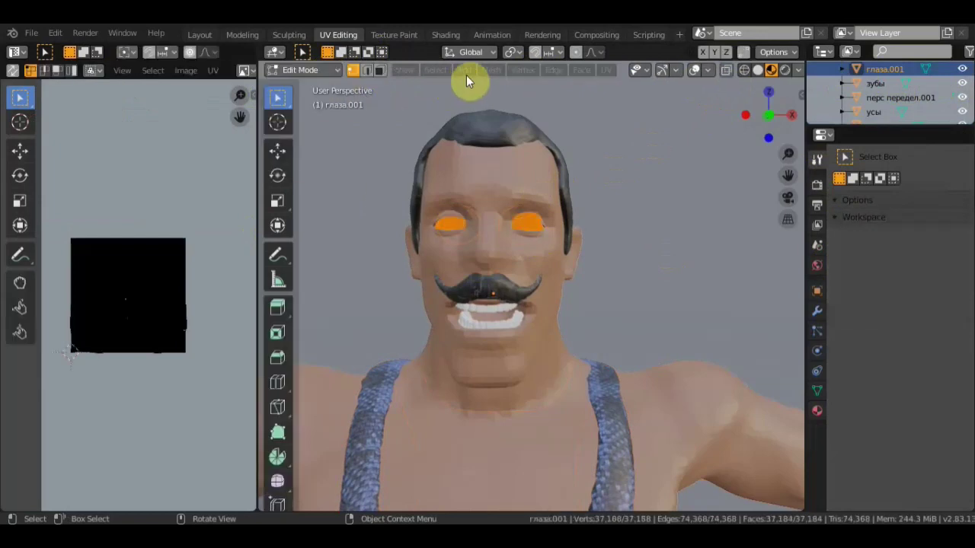
left_click(611, 73)
left_click(643, 120)
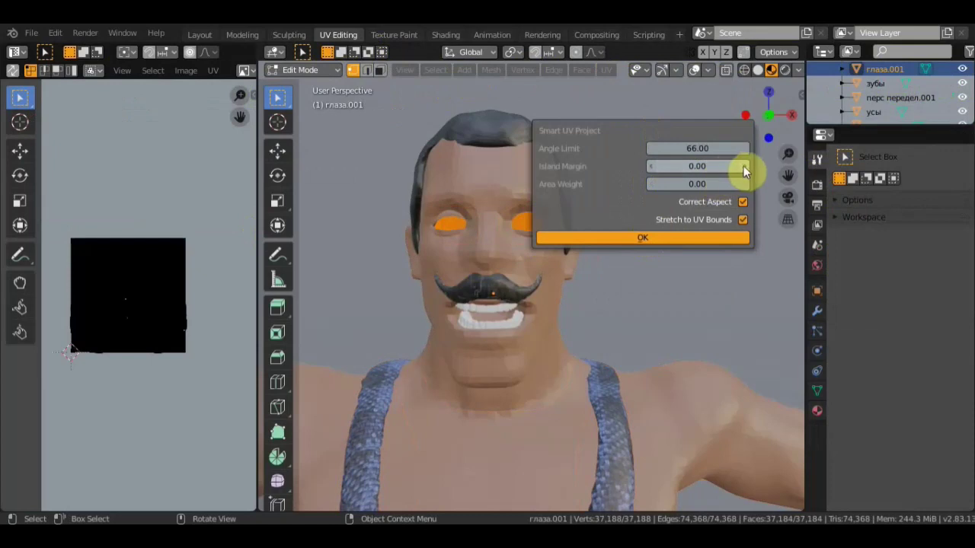
left_click_drag(745, 166, 753, 167)
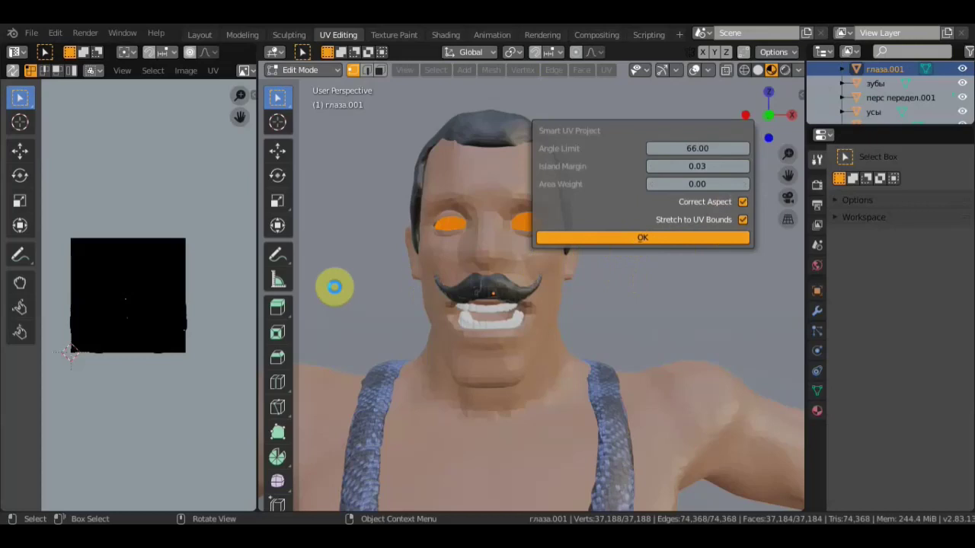
key("Return")
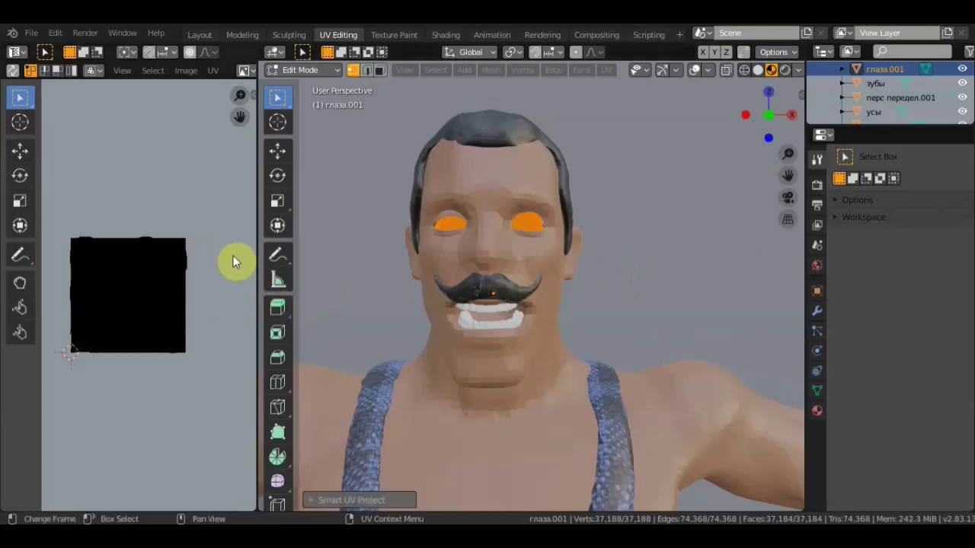
key("a")
scroll(110, 324, "up", 2)
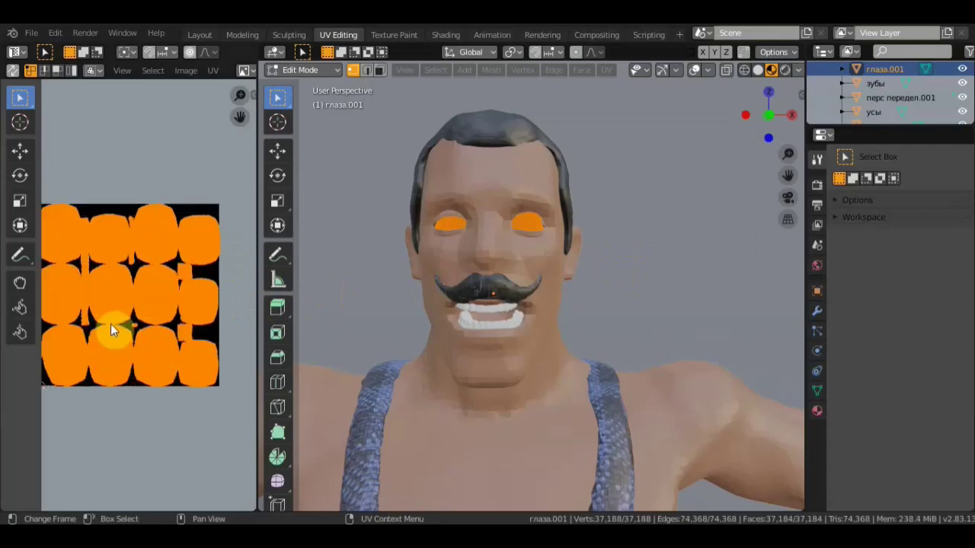
scroll(110, 324, "down", 1)
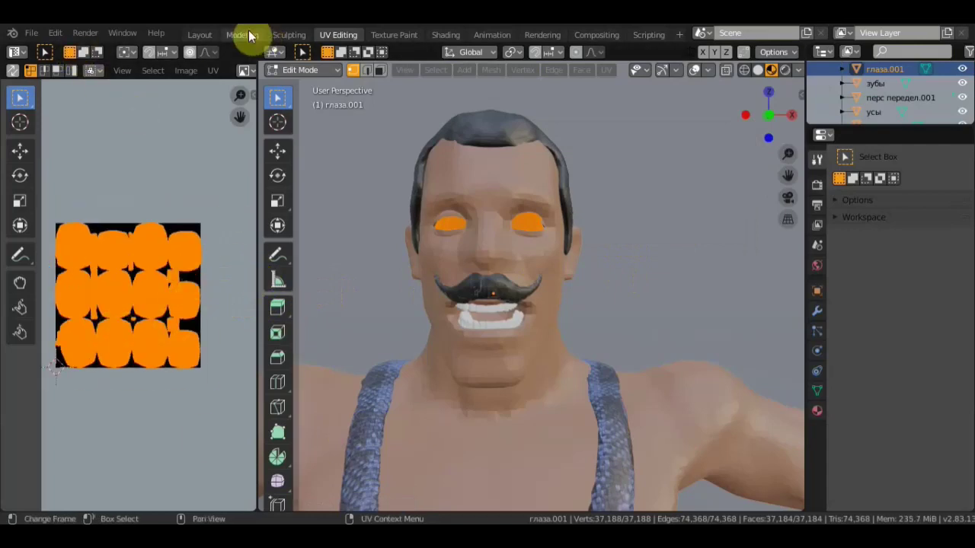
left_click(200, 35)
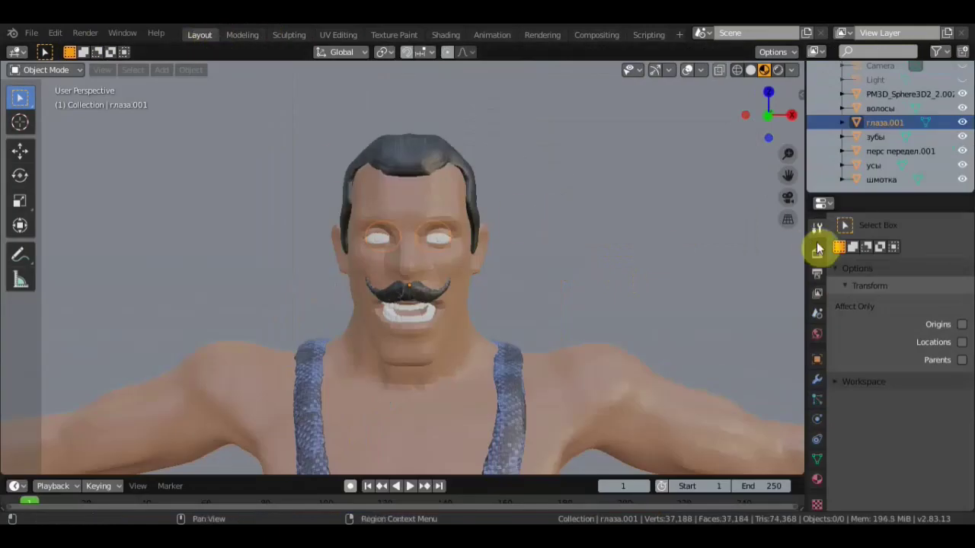
Switch the eyes to Texture Paint mode and add a Base Color paint slot.
left_click(50, 69)
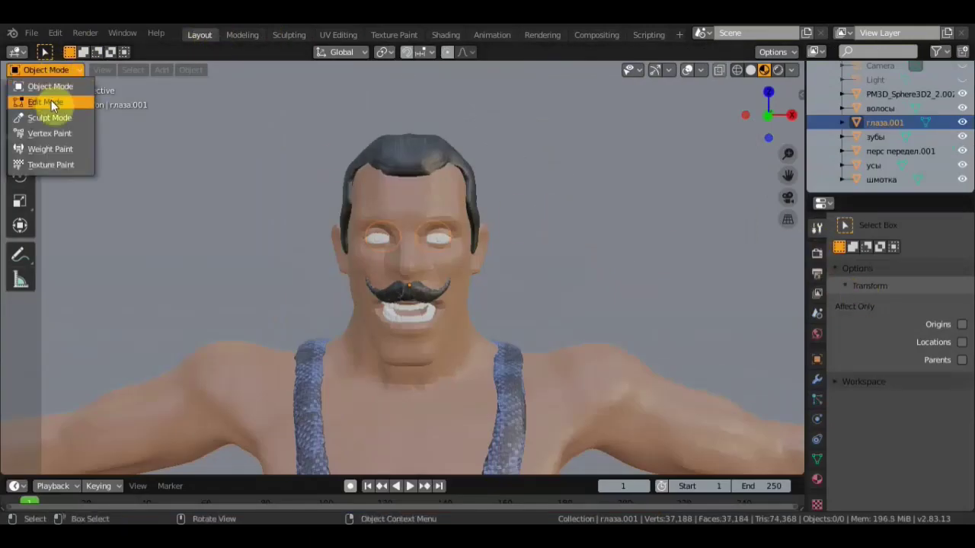
left_click(54, 102)
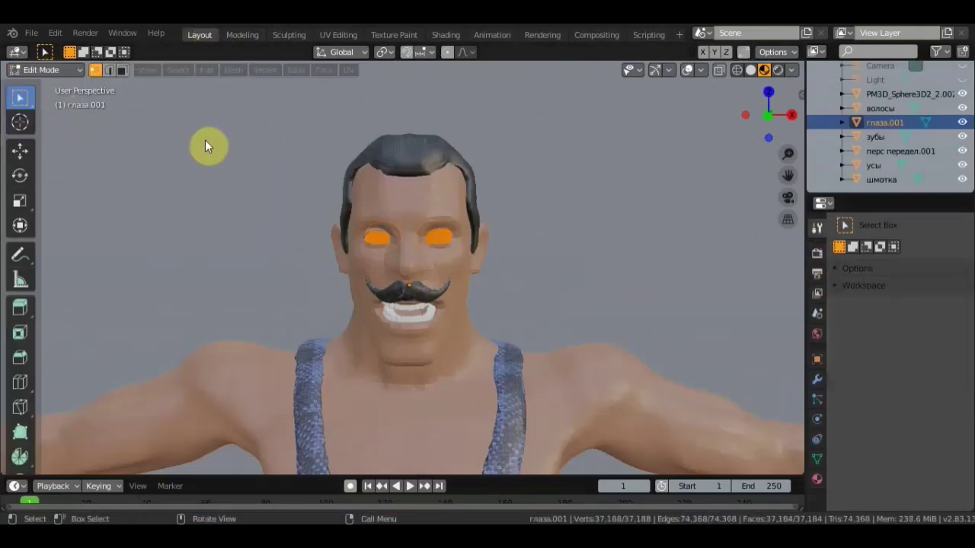
left_click(69, 70)
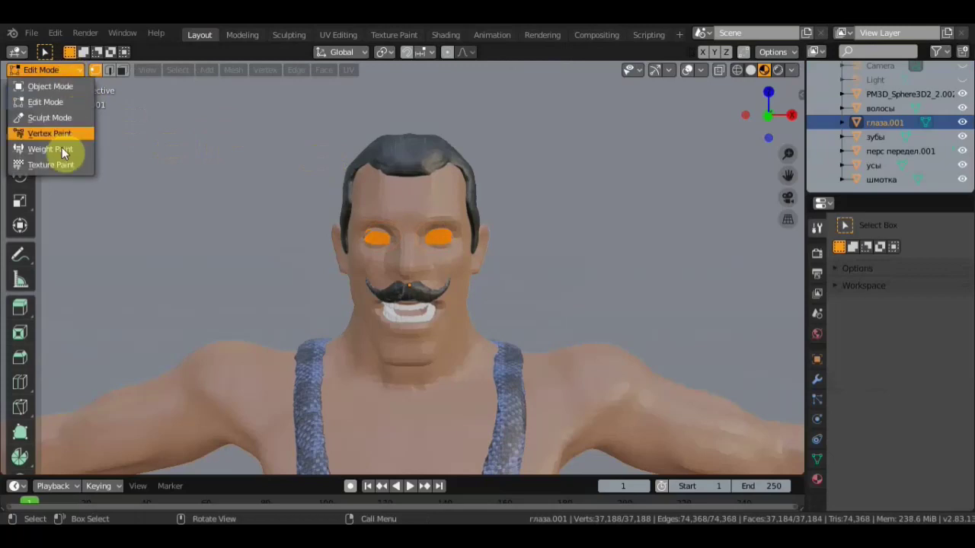
left_click(66, 165)
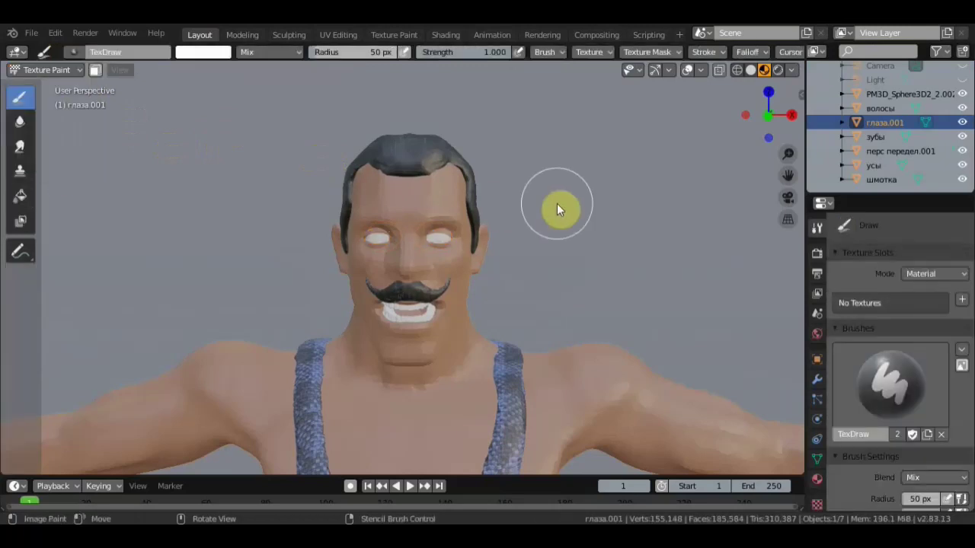
left_click(962, 299)
left_click(925, 314)
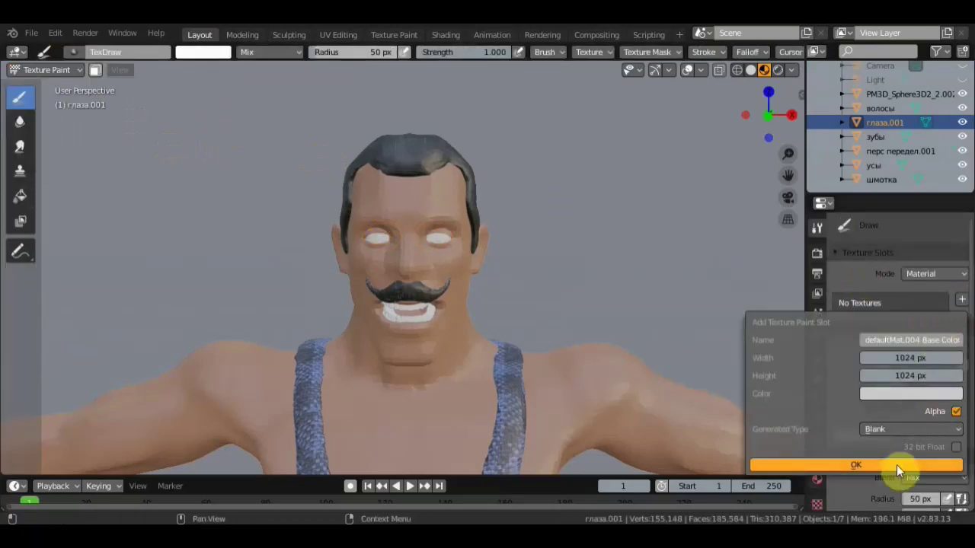
left_click(896, 464)
Create a new brush texture, Texture.003, loaded with the eye photo.
scroll(890, 410, "down", 5)
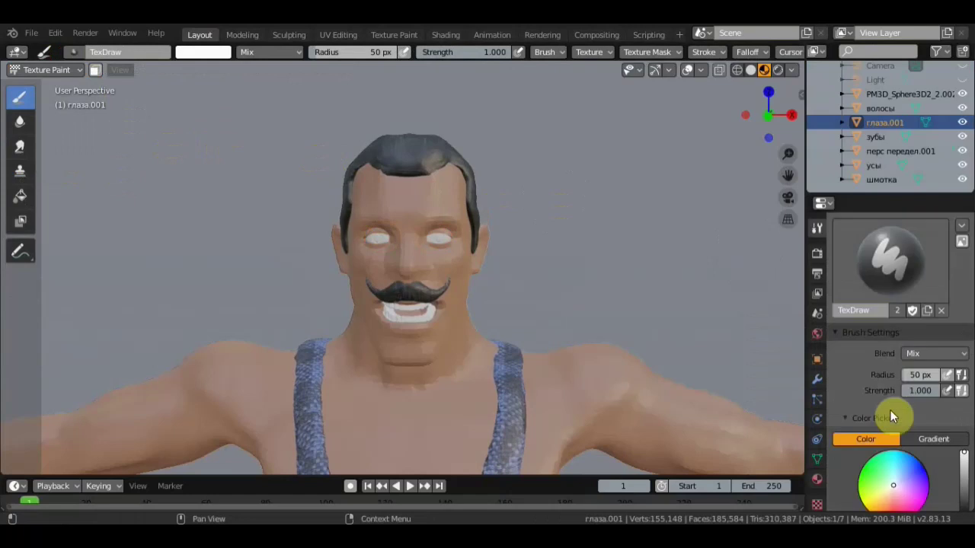
left_click(817, 504)
left_click(926, 246)
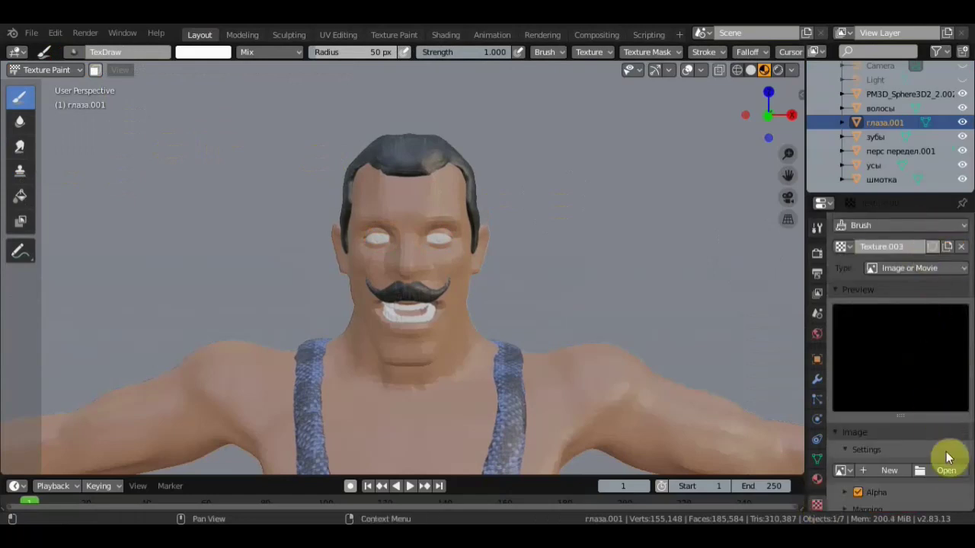
left_click(944, 469)
scroll(588, 360, "down", 1)
scroll(587, 360, "down", 2)
left_click(373, 426)
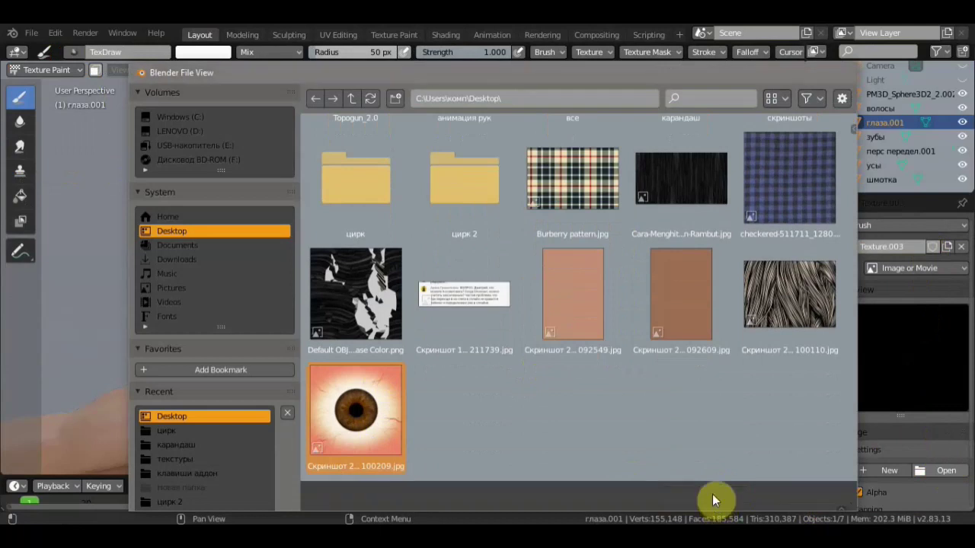
left_click(712, 495)
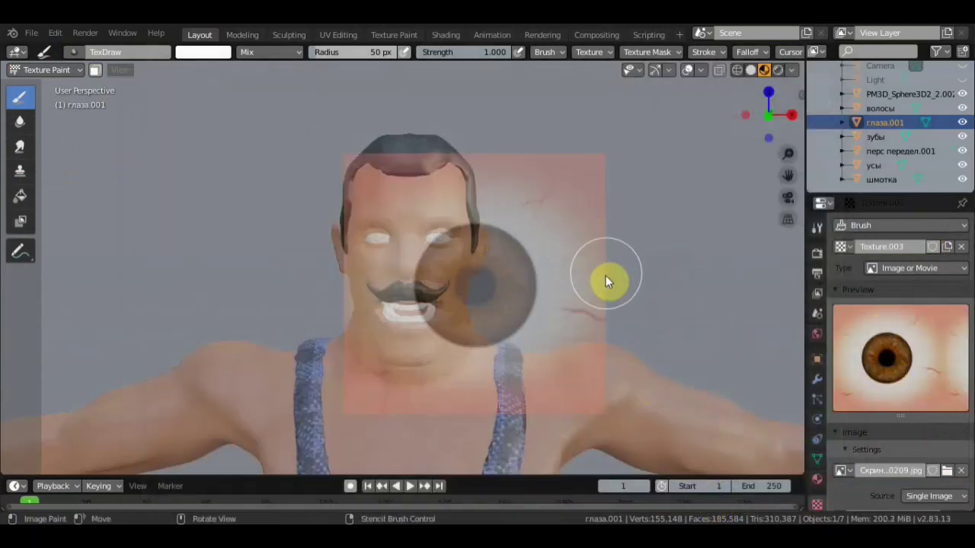
Position and size the eye stencil over one eyeball, orbiting to line it up.
right_click_drag(606, 273, 510, 253)
scroll(510, 253, "up", 6)
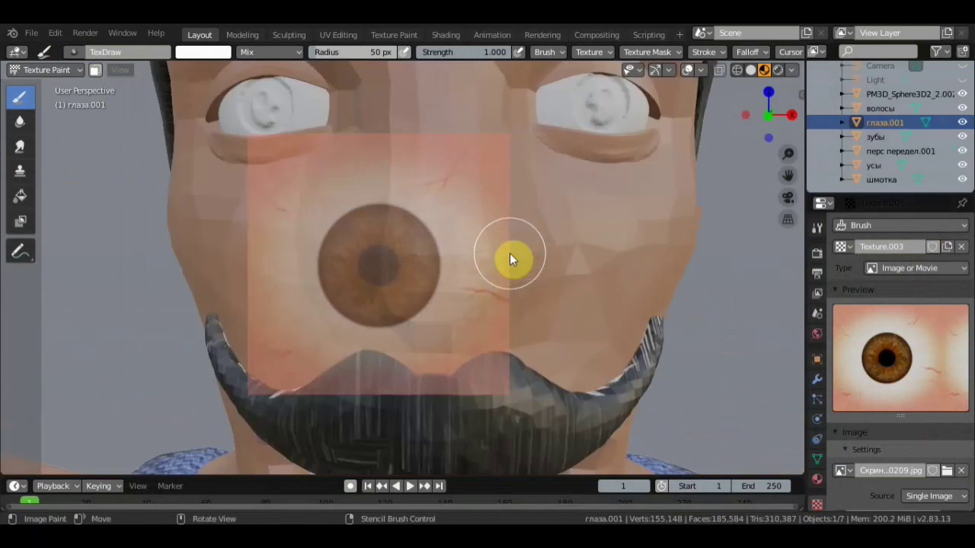
scroll(509, 253, "up", 2)
mouse_move(562, 261)
right_mouse_down("shift")
mouse_move(583, 307)
mouse_move(481, 189)
right_mouse_up("shift")
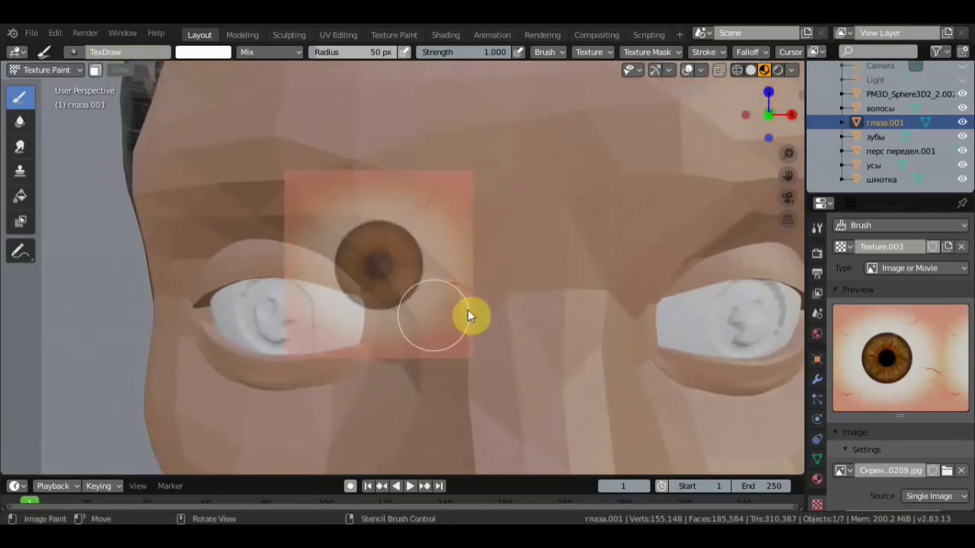
right_click_drag(468, 309, 602, 280, "shift")
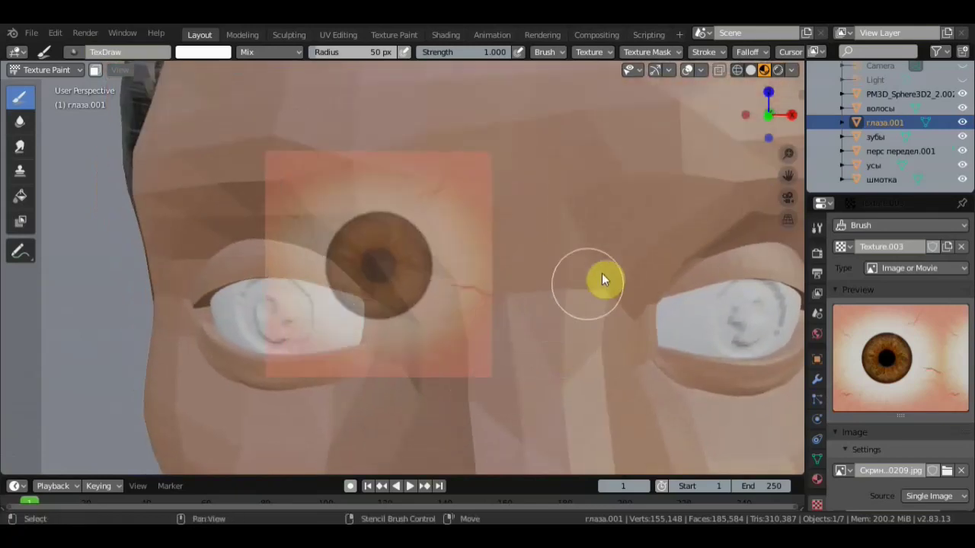
mouse_move(568, 327)
middle_mouse_down()
mouse_move(593, 324)
mouse_move(583, 311)
middle_mouse_up()
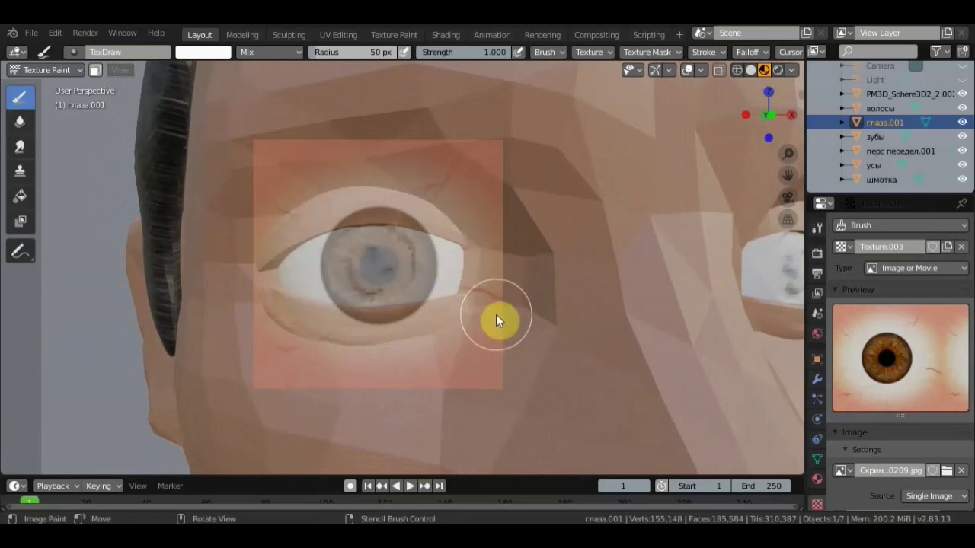
right_click_drag(494, 329, 472, 301, "shift")
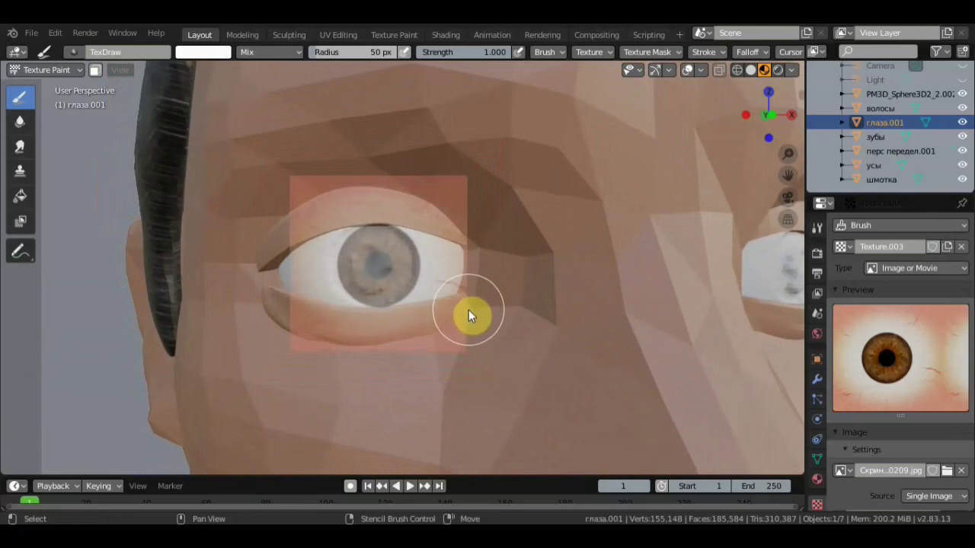
right_click_drag(477, 300, 475, 298)
Paint the brown iris and veins onto the eyeball, then hide the other head objects.
mouse_move(337, 273)
left_mouse_down()
mouse_move(433, 247)
mouse_move(290, 272)
mouse_move(343, 285)
left_mouse_up()
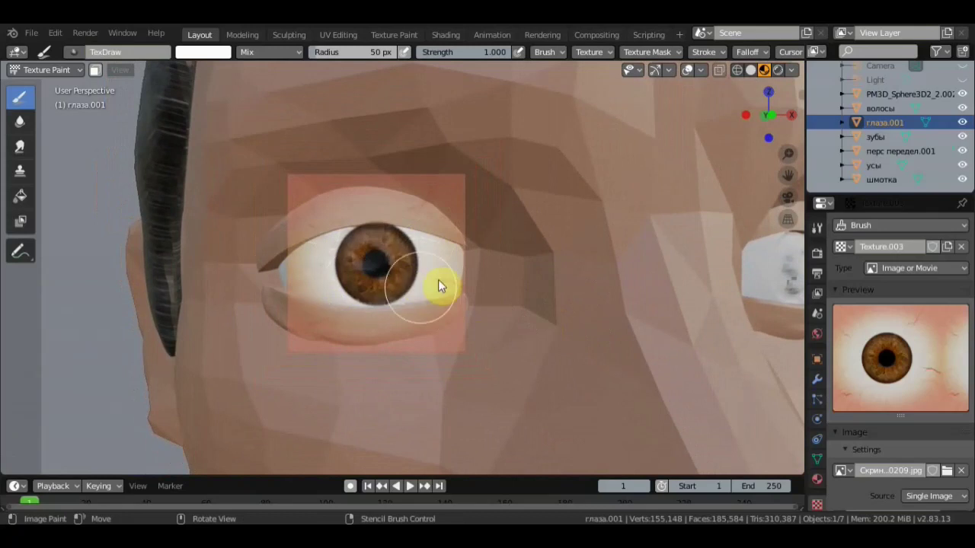
mouse_move(448, 257)
left_mouse_down()
mouse_move(320, 283)
mouse_move(311, 267)
left_mouse_up()
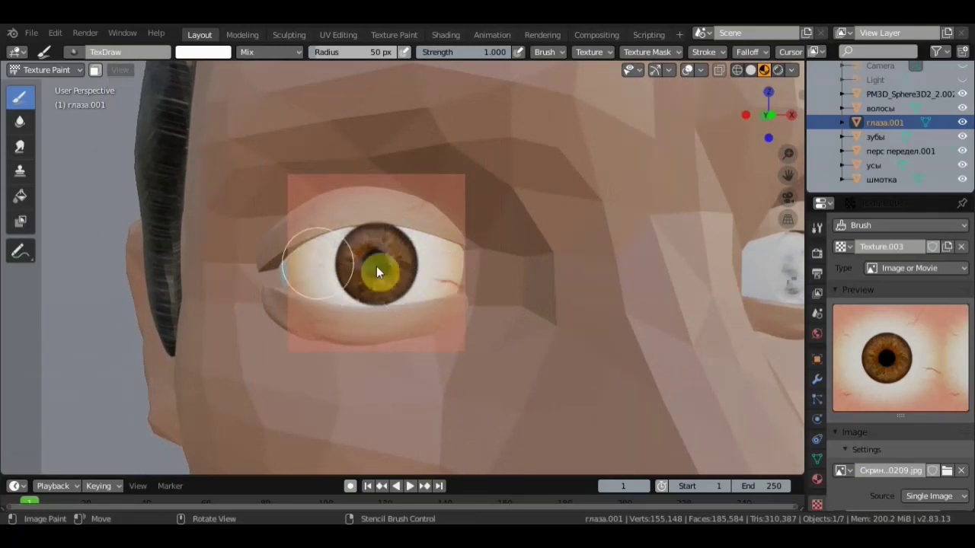
left_click_drag(446, 289, 424, 284)
right_click_drag(441, 298, 457, 308, "shift")
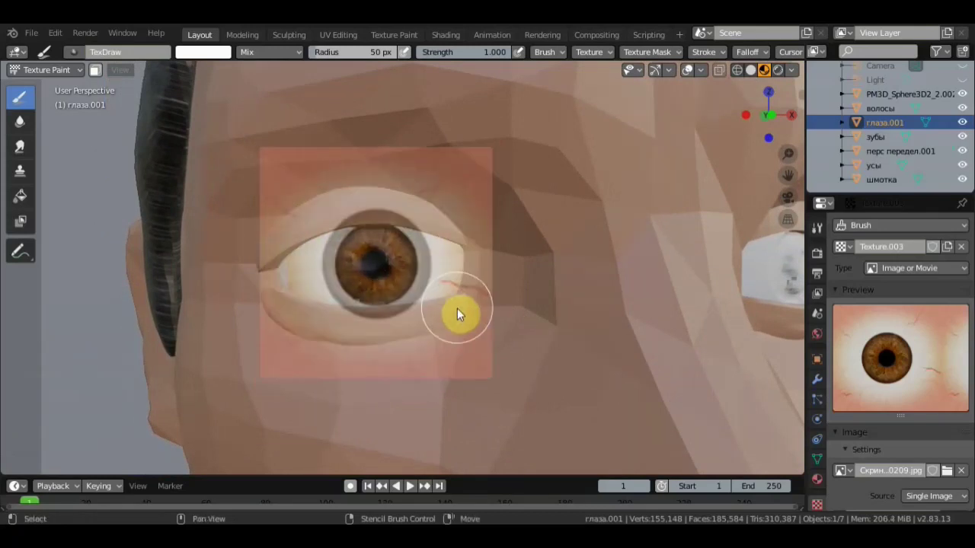
mouse_move(455, 312)
left_mouse_down()
mouse_move(350, 275)
mouse_move(277, 269)
mouse_move(451, 320)
left_mouse_up()
left_click(961, 122, "ctrl")
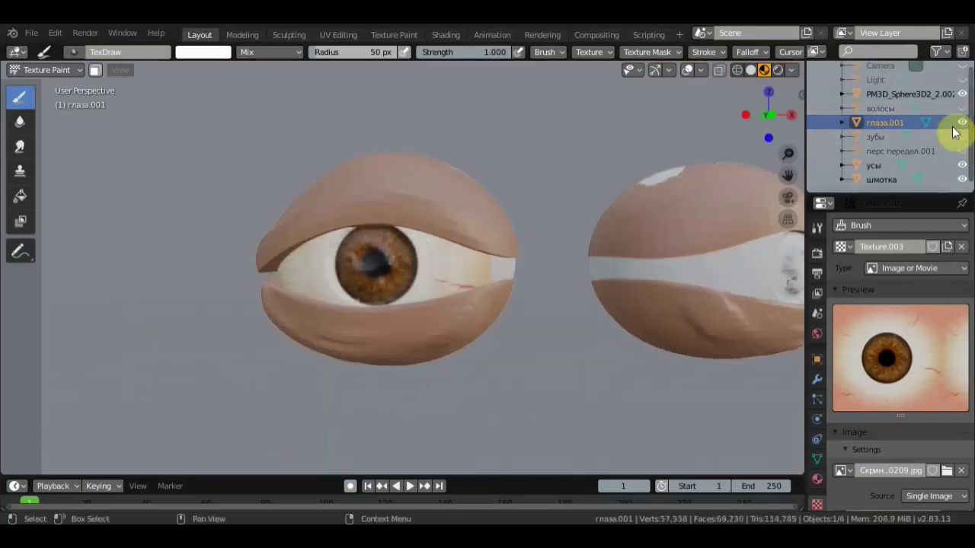
Enlarge the stencil to about 375 px and align it over the second eyeball.
mouse_move(542, 344)
right_mouse_down("shift")
mouse_move(568, 352)
mouse_move(503, 227)
right_mouse_up("shift")
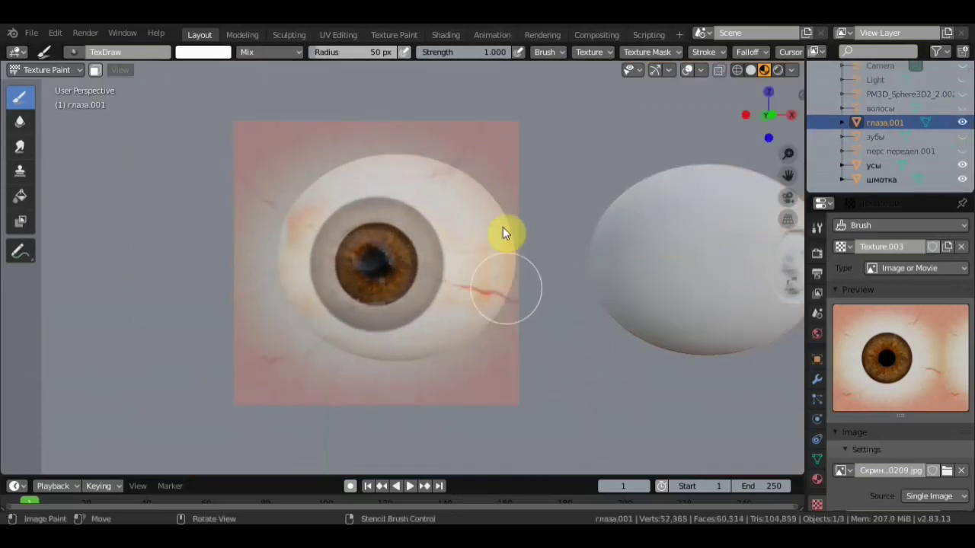
mouse_move(380, 381)
middle_mouse_down()
mouse_move(510, 335)
mouse_move(513, 349)
middle_mouse_up()
right_click_drag(513, 348, 295, 316)
mouse_move(294, 315)
middle_mouse_down()
mouse_move(276, 361)
mouse_move(438, 326)
mouse_move(495, 344)
mouse_move(375, 342)
middle_mouse_up()
mouse_move(374, 342)
right_mouse_down()
mouse_move(684, 364)
mouse_move(653, 373)
right_mouse_up()
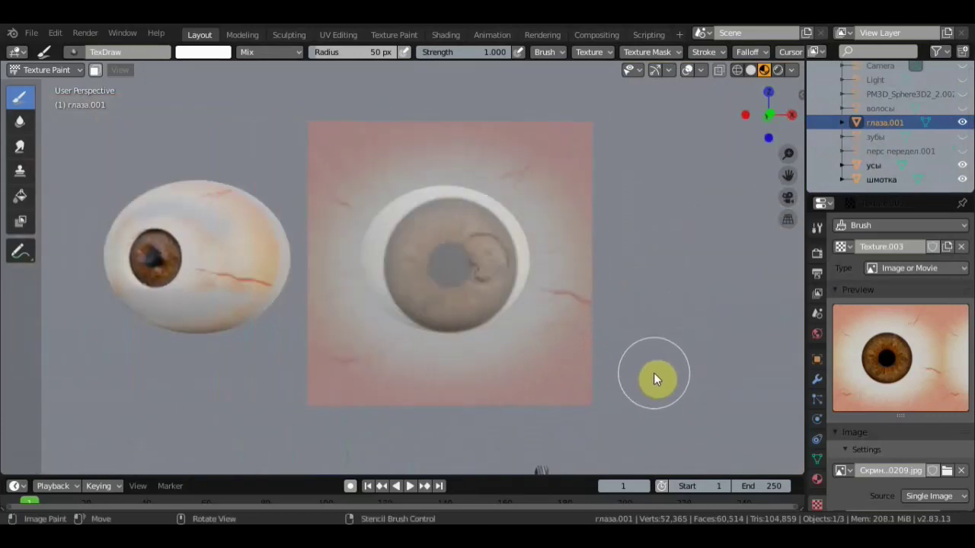
scroll(640, 372, "up", 3)
middle_click_drag(623, 369, 660, 370)
right_click_drag(660, 370, 475, 366)
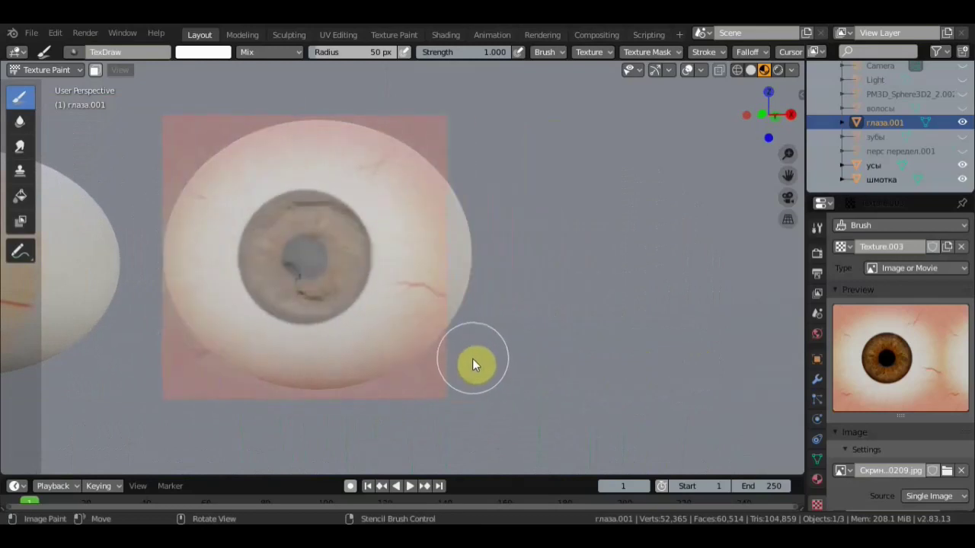
Paint the brown iris and veins onto the second eyeball and orbit to check both eyes.
mouse_move(397, 310)
left_mouse_down()
mouse_move(261, 169)
mouse_move(398, 160)
mouse_move(207, 312)
mouse_move(262, 307)
mouse_move(147, 247)
left_mouse_up()
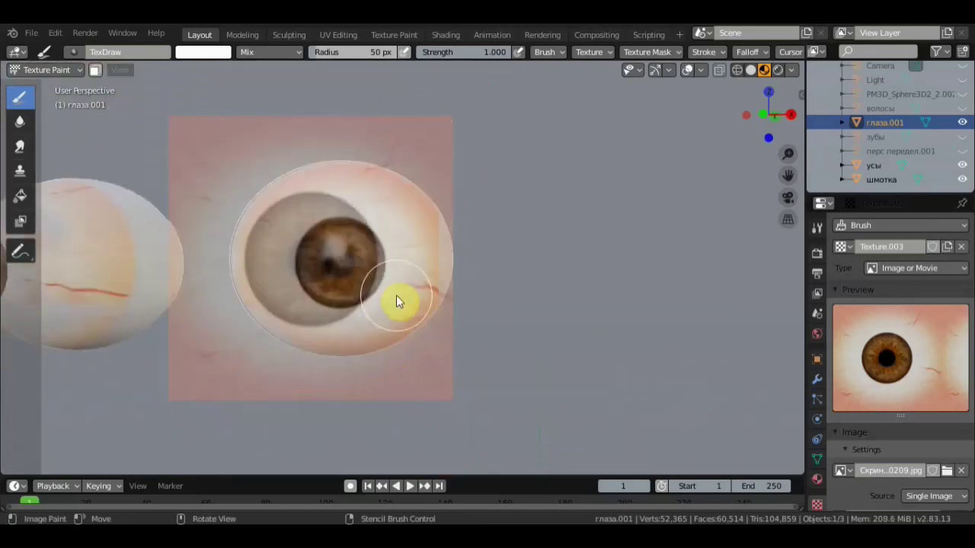
right_click_drag(466, 322, 230, 293)
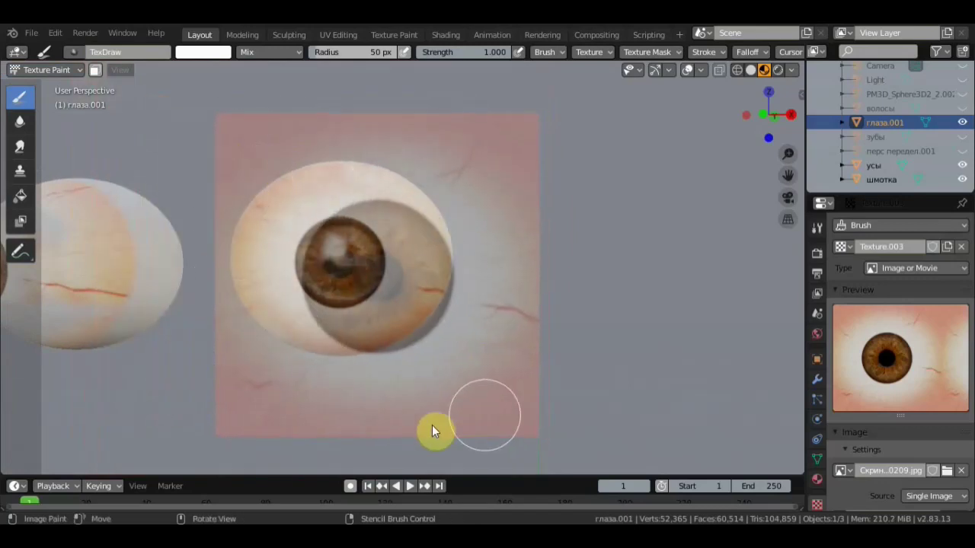
middle_click_drag(543, 361, 542, 367)
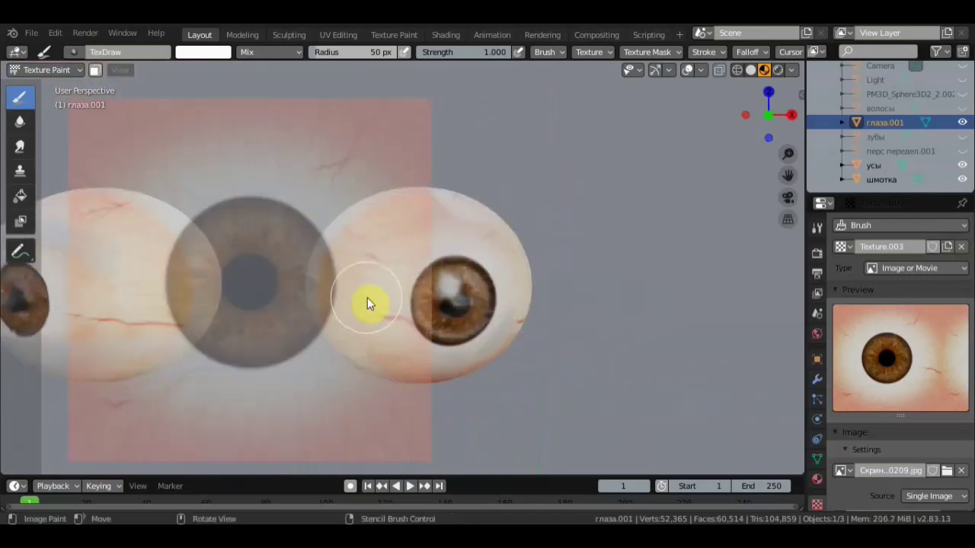
scroll(213, 347, "down", 2)
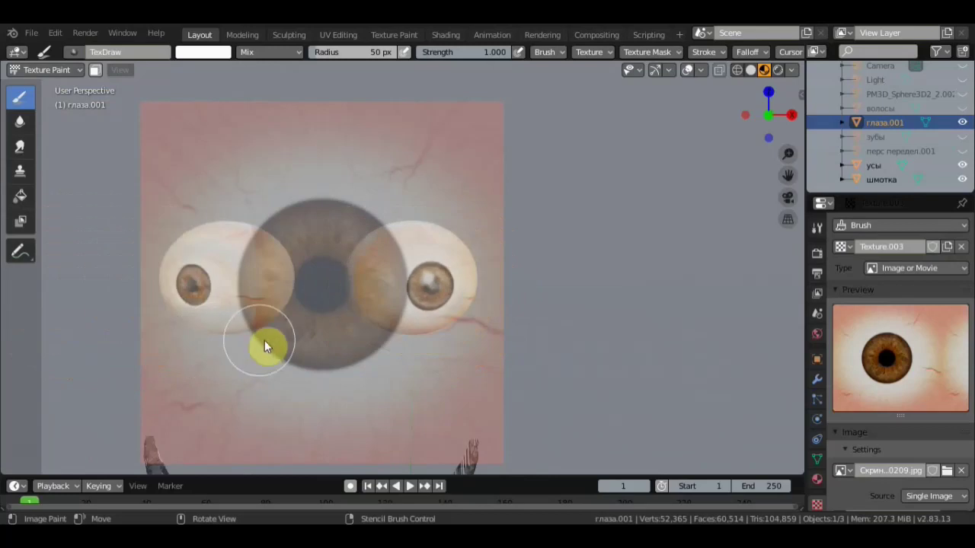
middle_click_drag(304, 342, 467, 352)
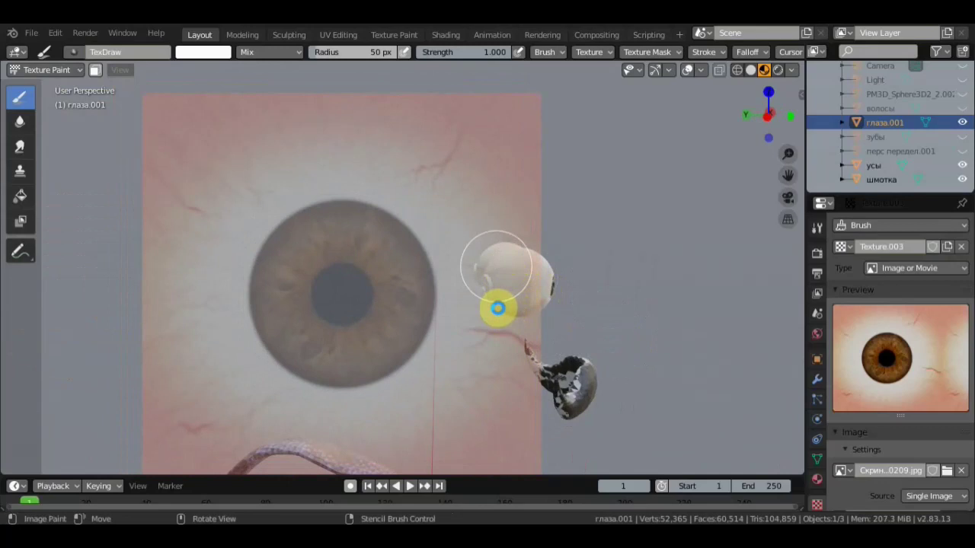
right_click_drag(512, 304, 550, 267)
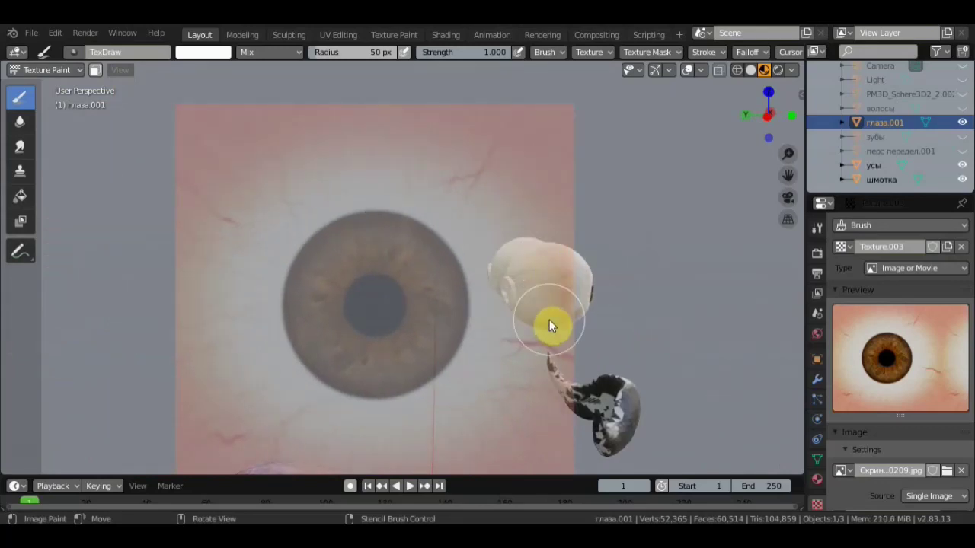
middle_click_drag(549, 320, 624, 347)
left_click(817, 379)
left_click(899, 225)
Add a Decimate modifier to the eyes at ratio 0.1044 and apply it.
left_click(685, 320)
left_click_drag(846, 304, 844, 302)
left_click(866, 268)
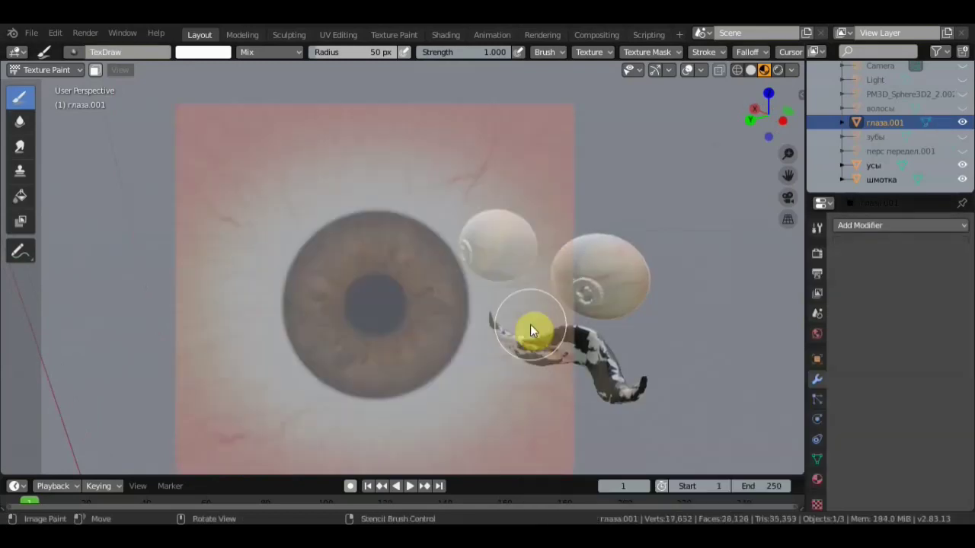
Reposition the eye stencil while orbiting to a frontal view of the eyes.
right_click_drag(562, 264, 601, 265)
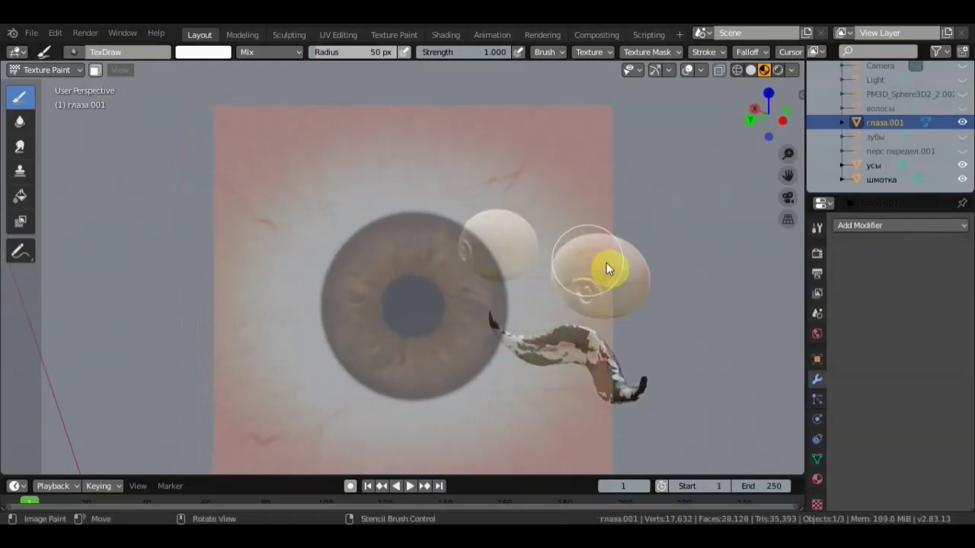
mouse_move(612, 291)
middle_mouse_down()
mouse_move(401, 286)
mouse_move(342, 343)
middle_mouse_up()
right_click_drag(386, 279, 404, 169)
mouse_move(299, 339)
middle_mouse_down()
mouse_move(455, 349)
mouse_move(511, 338)
middle_mouse_up()
mouse_move(512, 338)
right_mouse_down()
mouse_move(613, 401)
mouse_move(723, 420)
right_mouse_up()
middle_click_drag(485, 320, 526, 326)
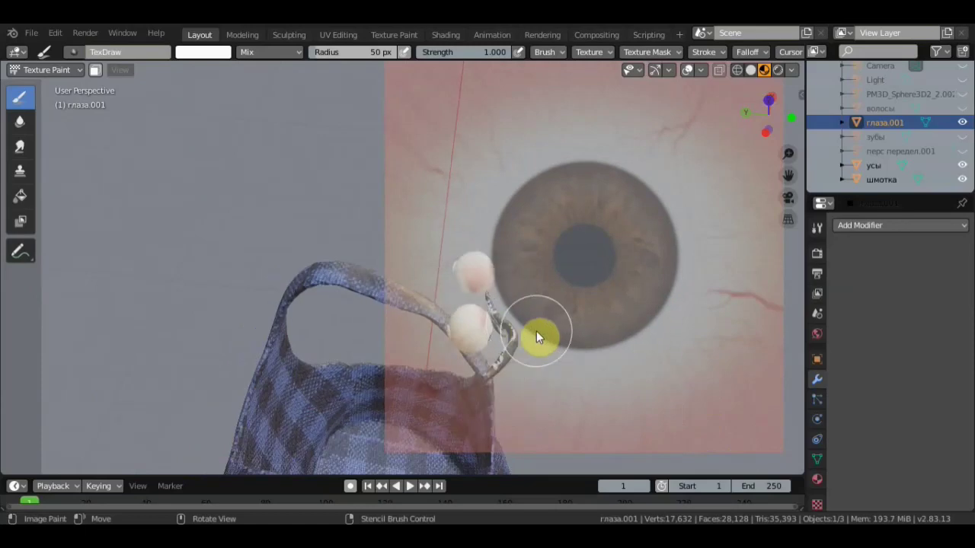
right_click_drag(579, 329, 554, 261)
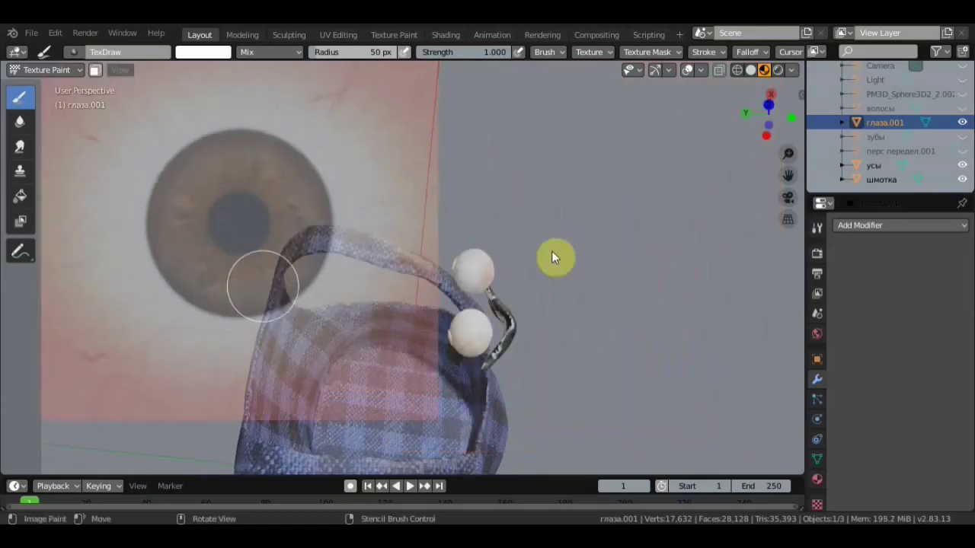
middle_click_drag(555, 262, 423, 193)
scroll(422, 222, "up", 3)
scroll(424, 217, "up", 3)
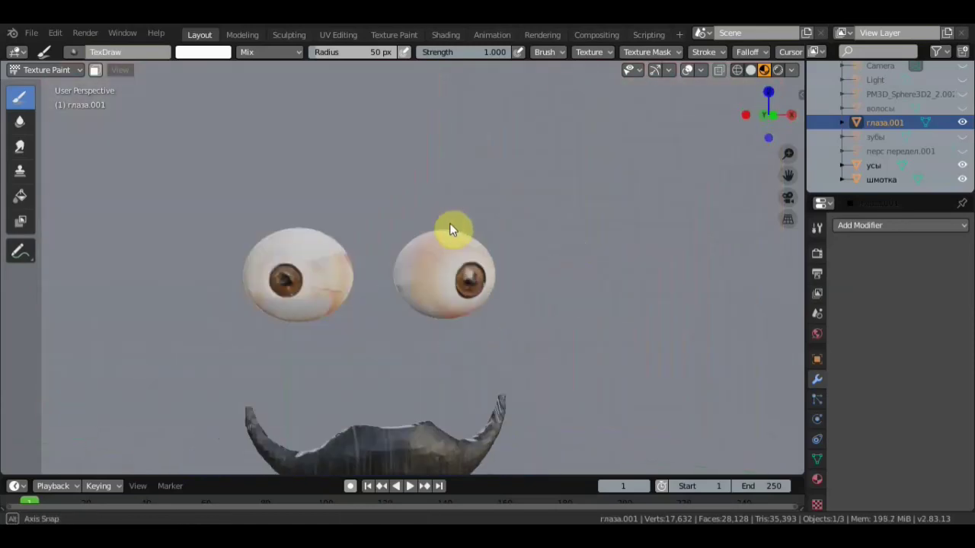
scroll(444, 219, "down", 2)
scroll(451, 224, "down", 2)
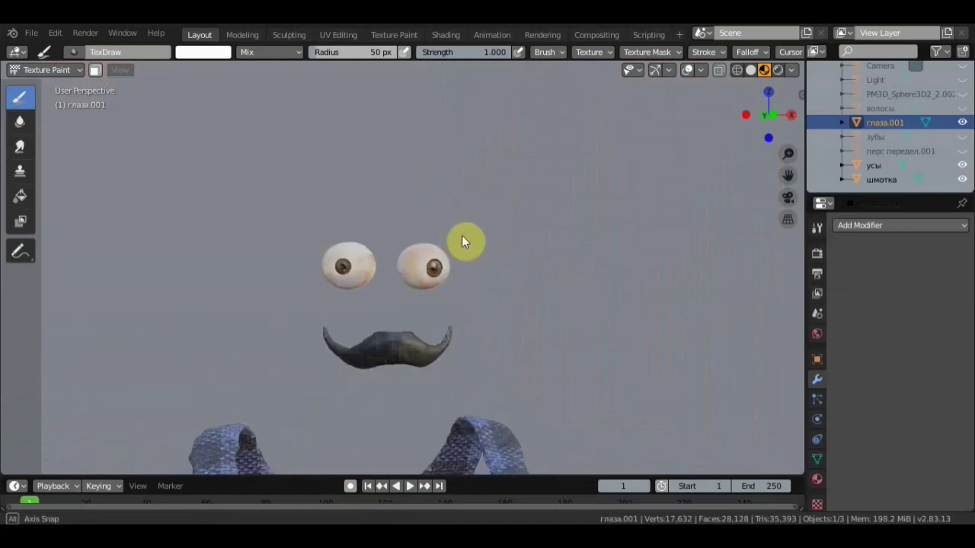
Shrink and place the stencil over the right eye and paint the eye texture onto it.
mouse_move(341, 234)
right_mouse_down("shift")
mouse_move(289, 233)
mouse_move(429, 266)
right_mouse_up("shift")
scroll(429, 265, "up", 2)
right_click_drag(457, 301, 501, 295, "shift")
scroll(501, 294, "down", 2)
middle_click_drag(500, 293, 465, 294)
mouse_move(464, 293)
right_mouse_down()
mouse_move(389, 296)
mouse_move(376, 286)
right_mouse_up()
scroll(376, 286, "up", 2)
left_click_drag(424, 315, 430, 292)
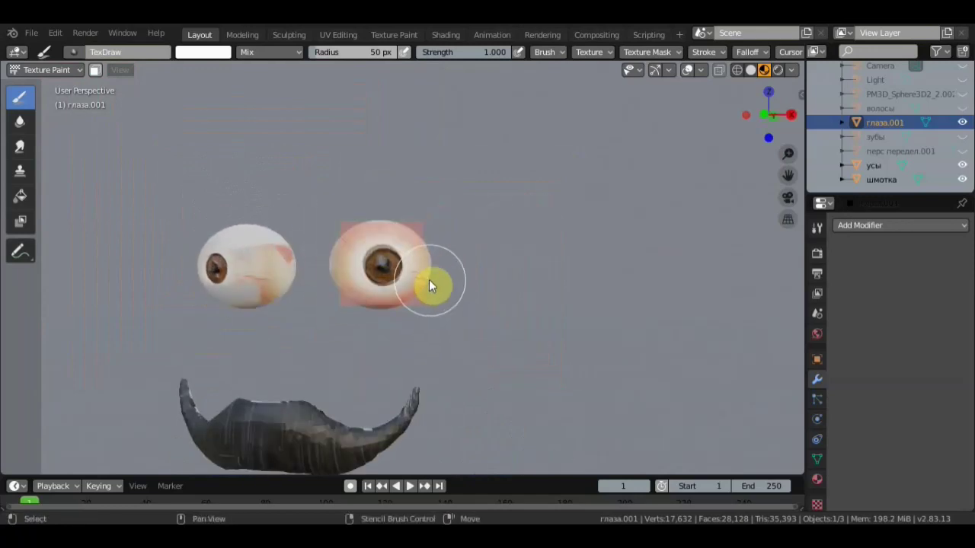
Align the stencil over the left eye and paint its brown iris and pupil.
right_click_drag(427, 298, 296, 303)
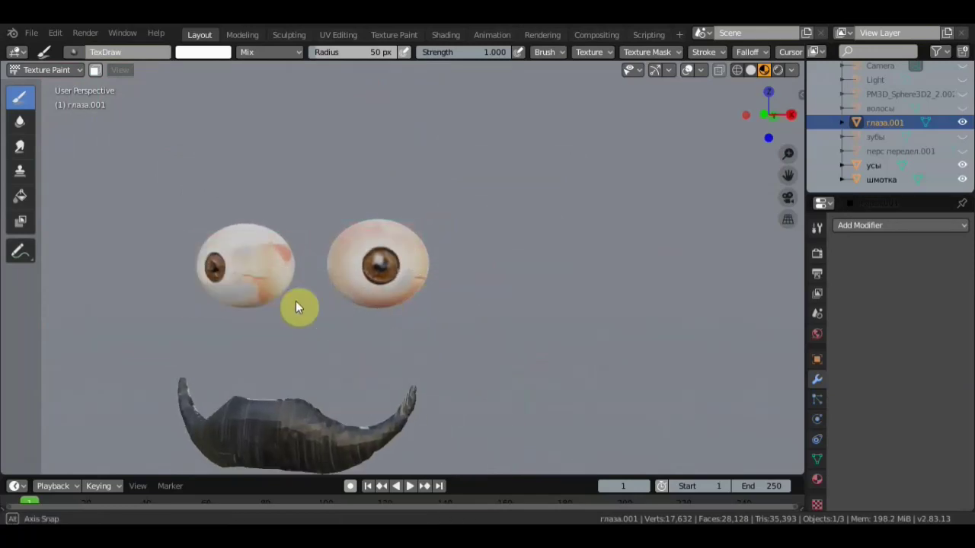
middle_click_drag(295, 303, 342, 309)
right_click_drag(342, 310, 394, 310)
left_click_drag(394, 309, 303, 238)
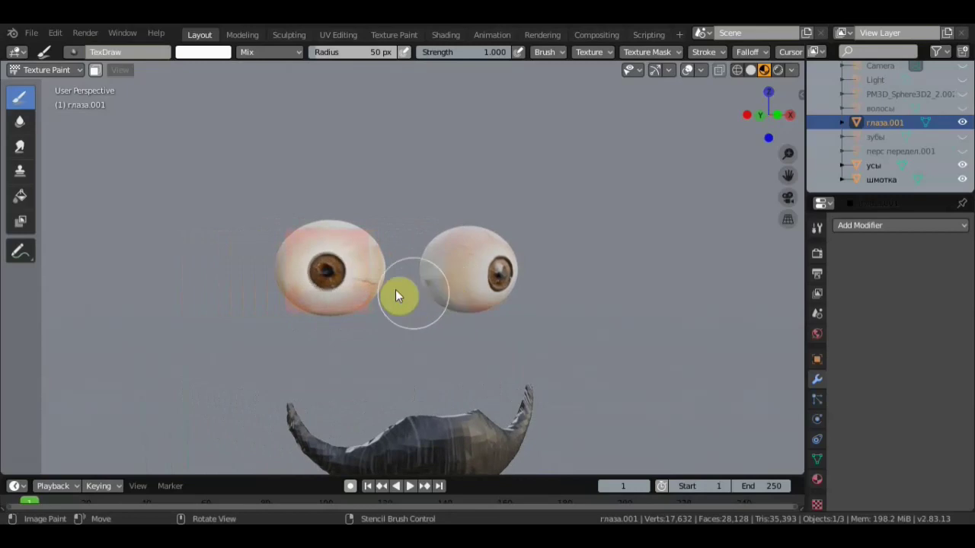
left_click(816, 227)
scroll(929, 426, "down", 5)
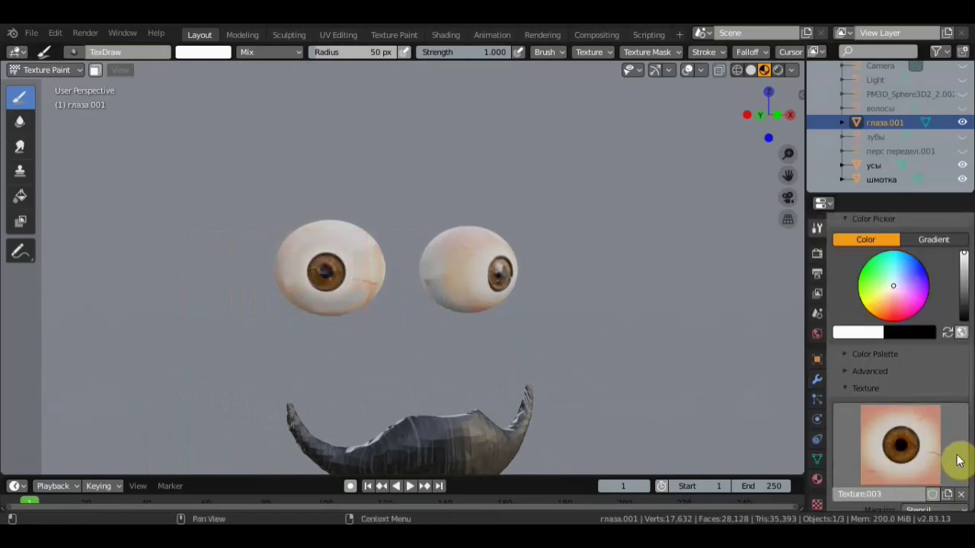
Unlink the eye image from the brush texture and show defaultMat.004 Base Color in the Shading workspace's Image Editor.
scroll(958, 419, "down", 3)
left_click(960, 384)
left_click(446, 35)
left_click(92, 414)
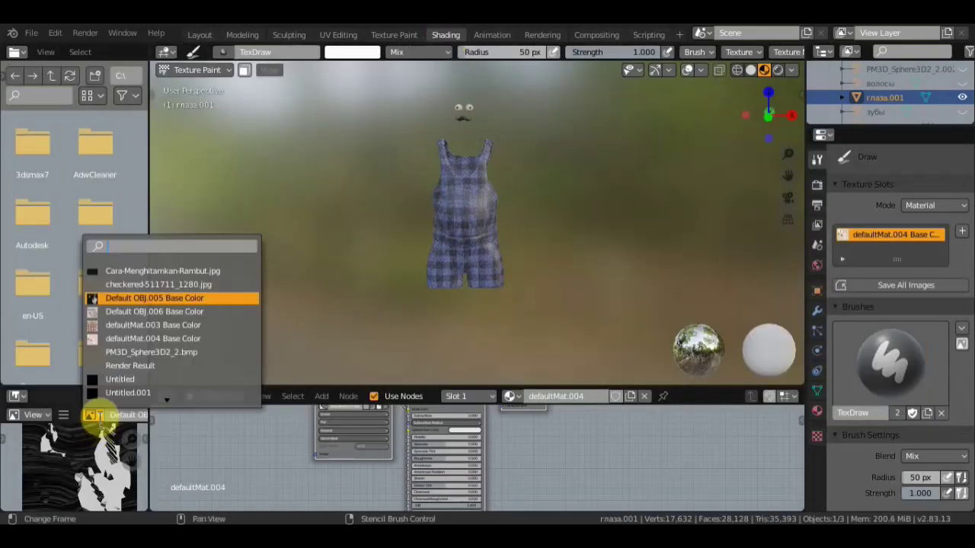
left_click(119, 338)
Save the eye texture to the Desktop as 'defaultMat.004 Base Color.png'.
scroll(69, 455, "up", 2)
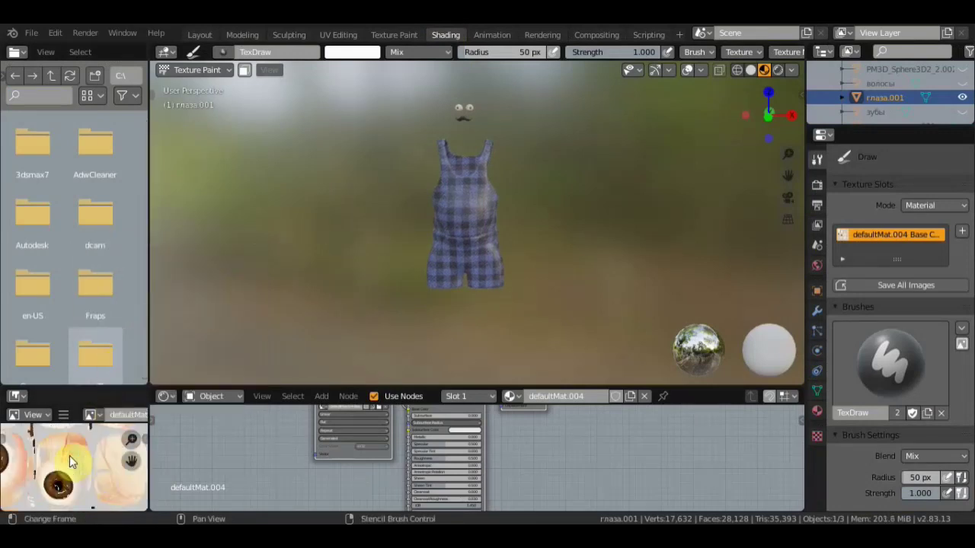
scroll(69, 456, "up", 2)
left_click(67, 415)
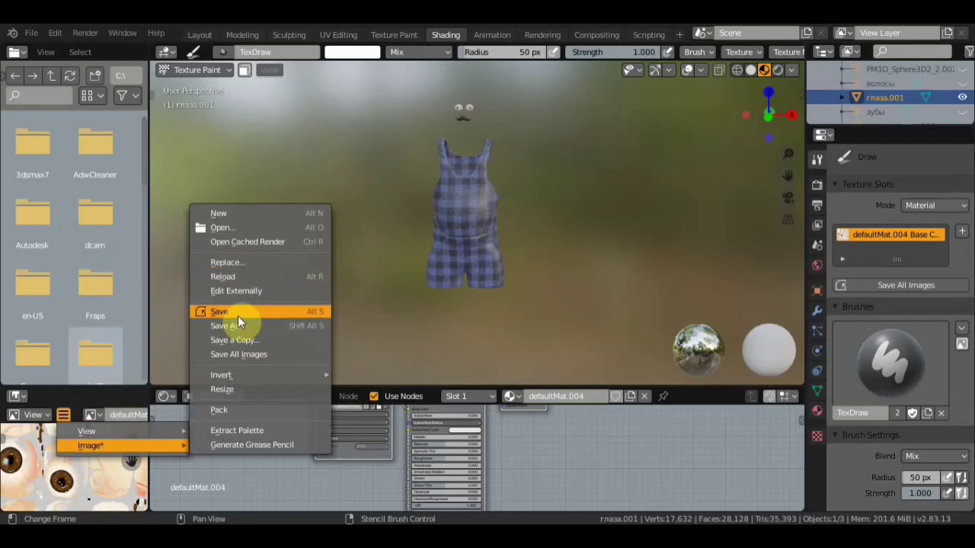
left_click(238, 324)
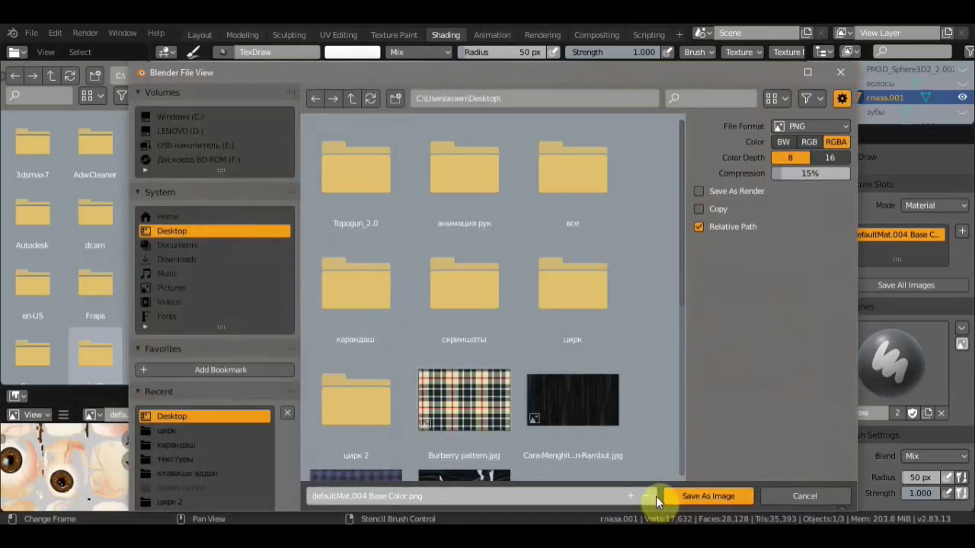
left_click(702, 494)
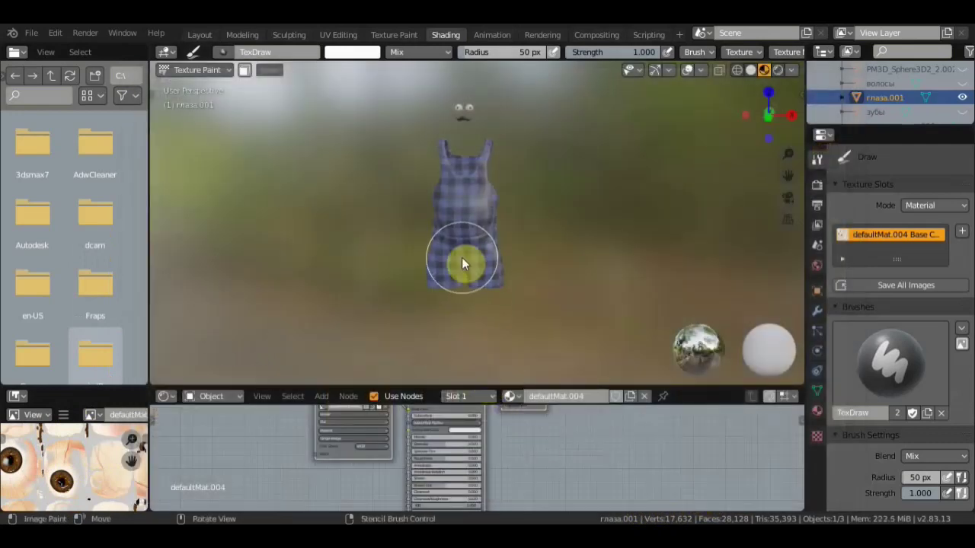
Unhide the head, body and other hidden character parts in the outliner.
scroll(462, 257, "up", 2)
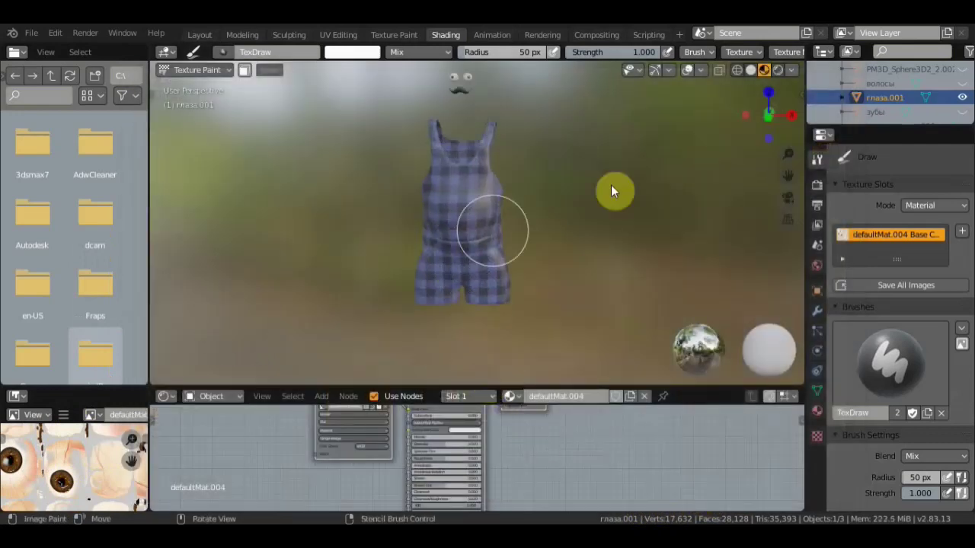
left_click(962, 72)
scroll(937, 106, "down", 3)
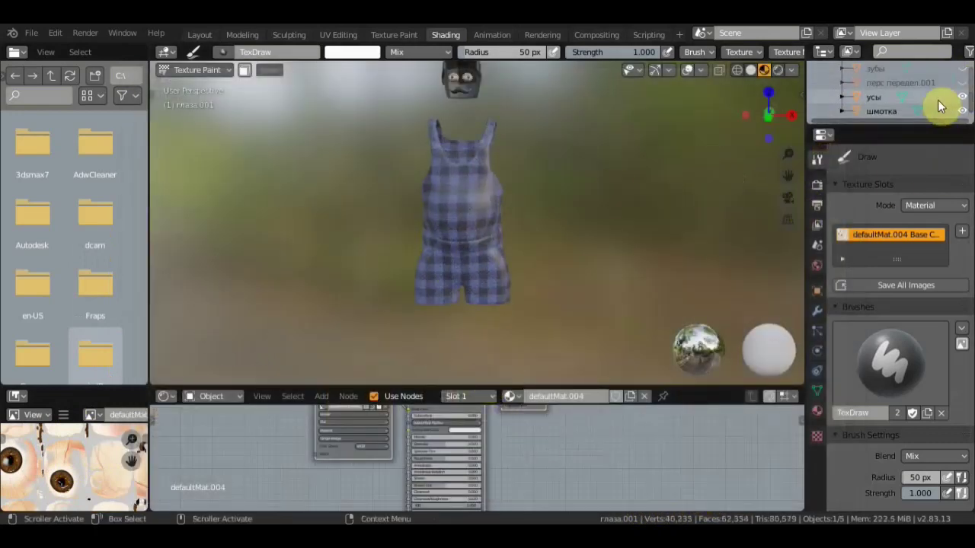
left_click(962, 89)
left_click(962, 85)
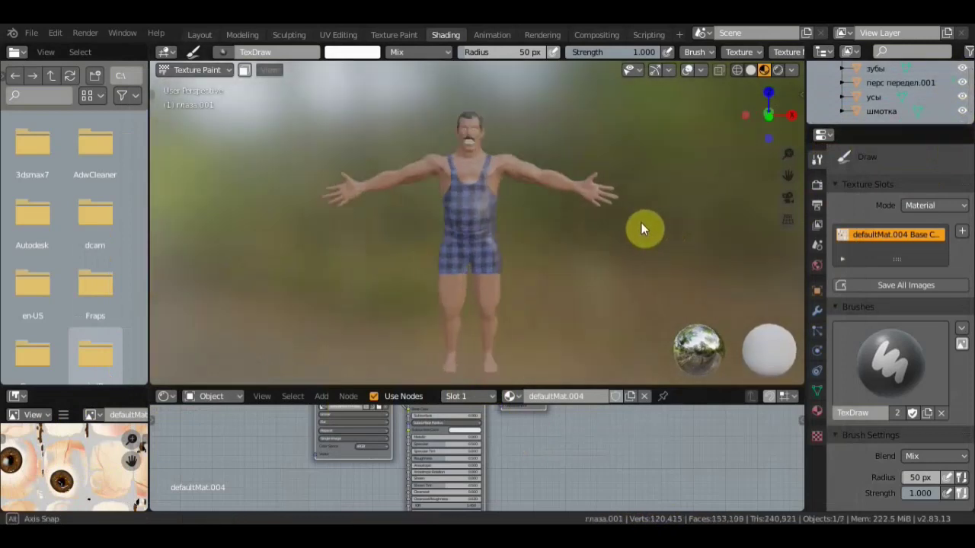
Back in the Layout workspace, centre the character in view and make the teeth active.
left_click(200, 34)
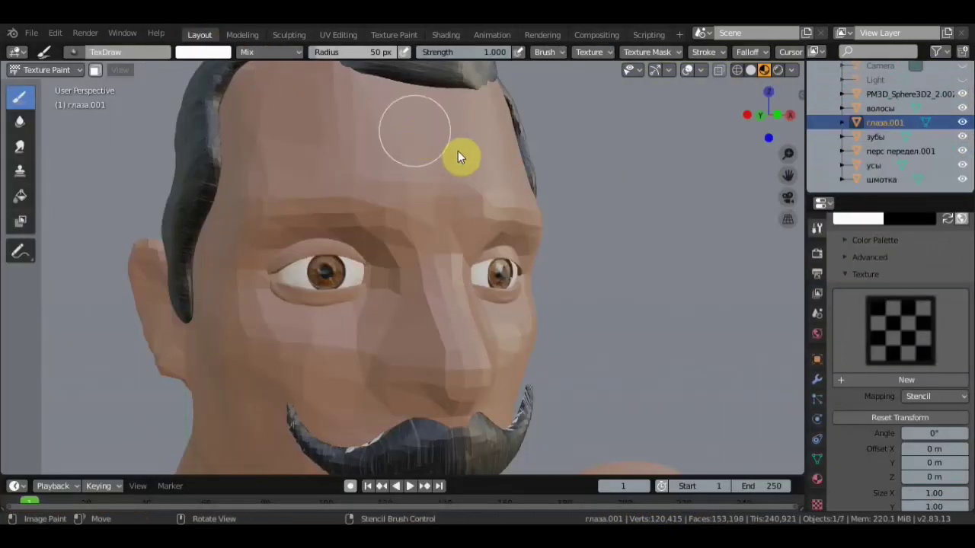
scroll(500, 208, "down", 3)
scroll(504, 250, "down", 2)
scroll(435, 267, "down", 2)
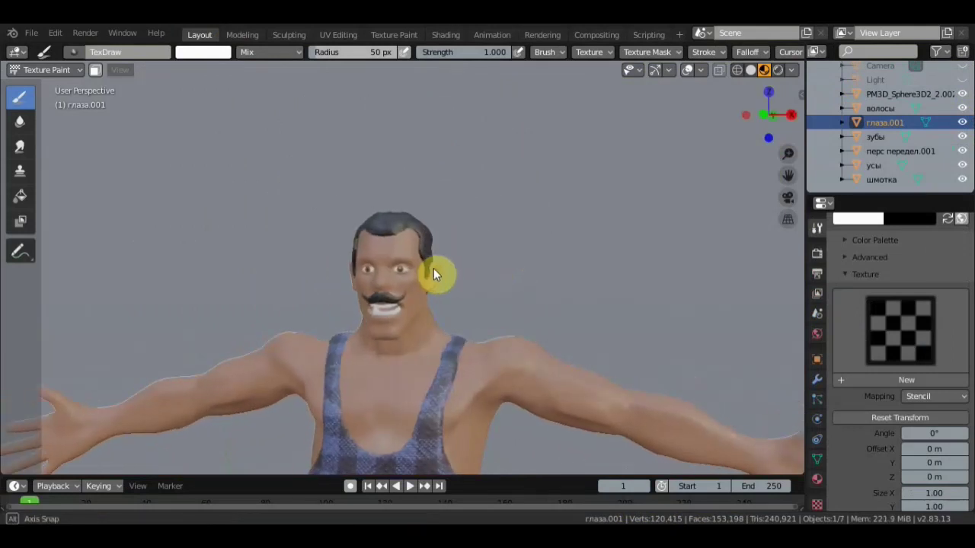
middle_click_drag(483, 258, 496, 151, "shift")
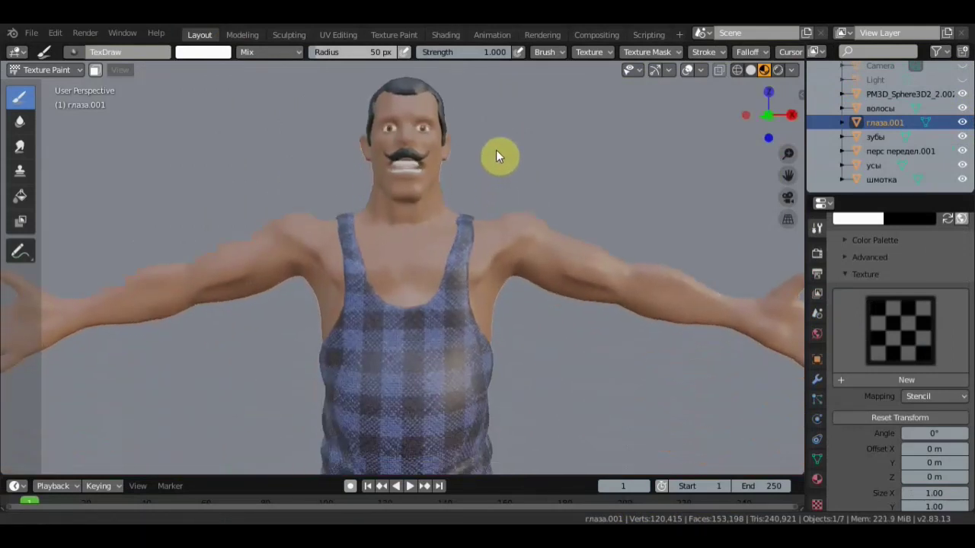
scroll(501, 179, "down", 3)
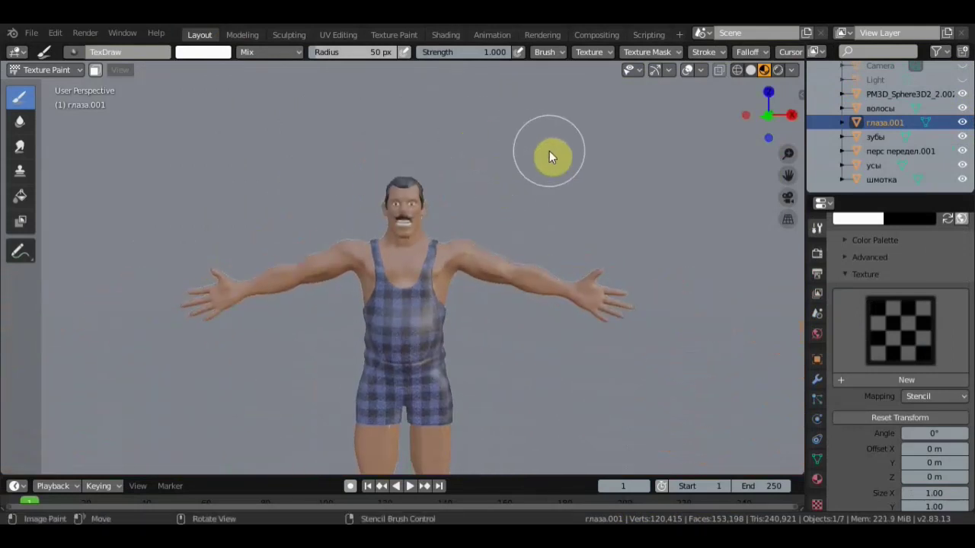
left_click(876, 136)
scroll(507, 227, "up", 2)
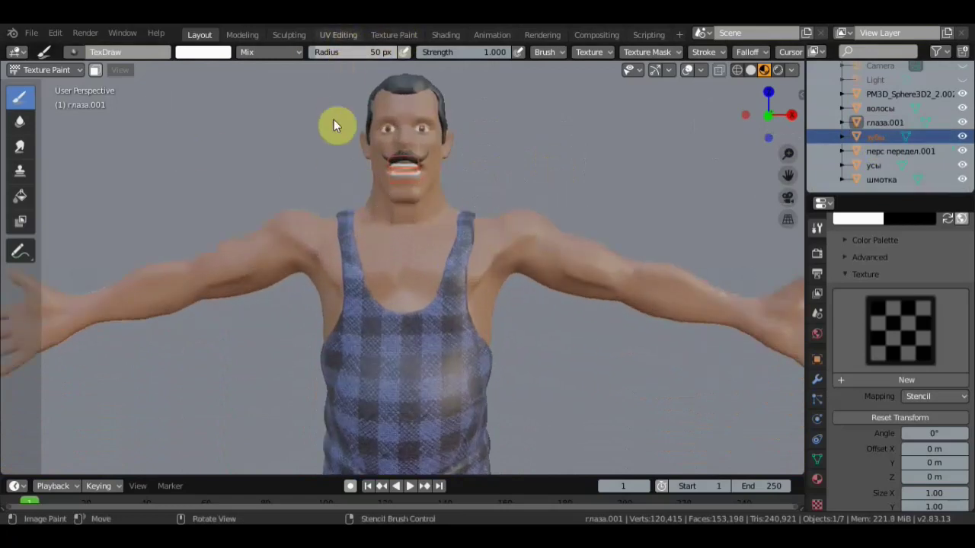
In UV Editing, select only the teeth object and put it into Edit Mode.
left_click(338, 34)
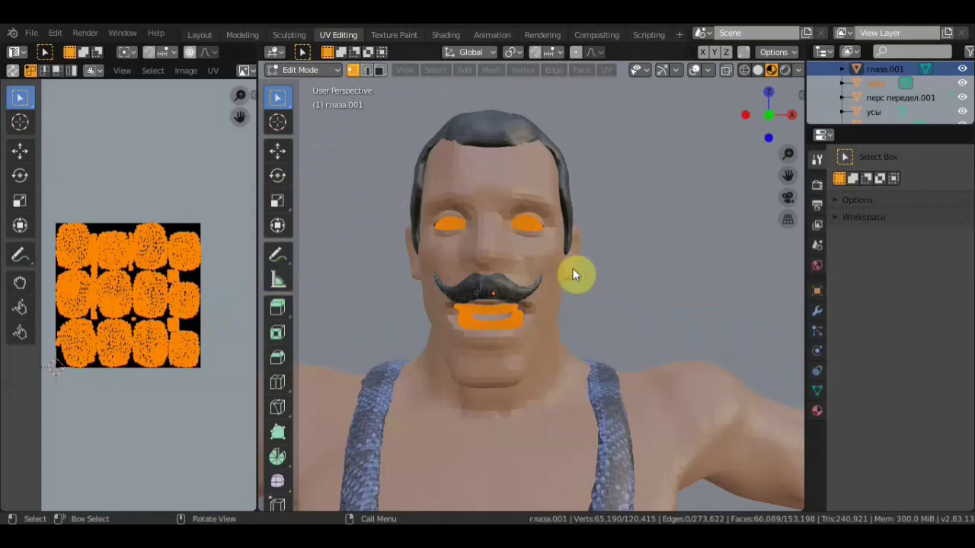
left_click(619, 275)
left_click(310, 72)
left_click(304, 87)
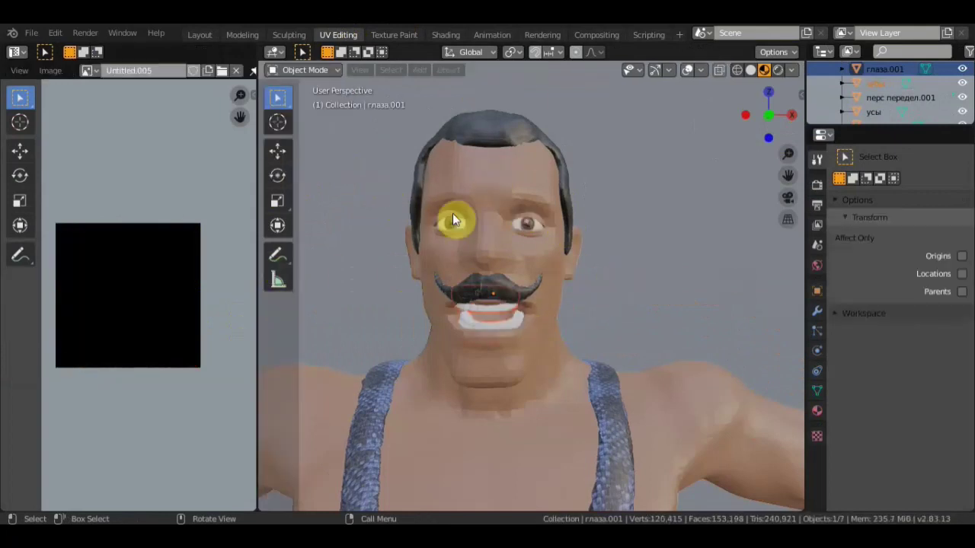
left_click(516, 329)
left_click(502, 324)
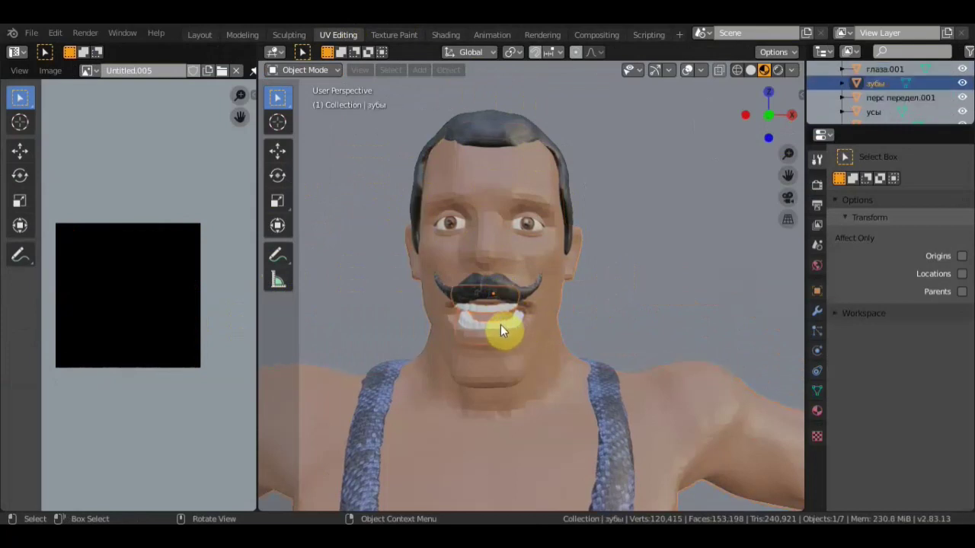
left_click(307, 70)
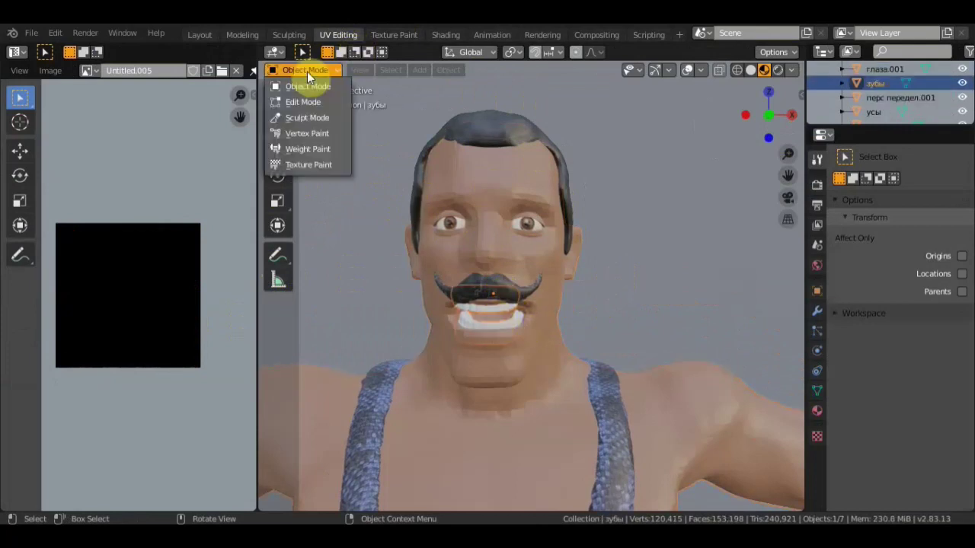
left_click(312, 102)
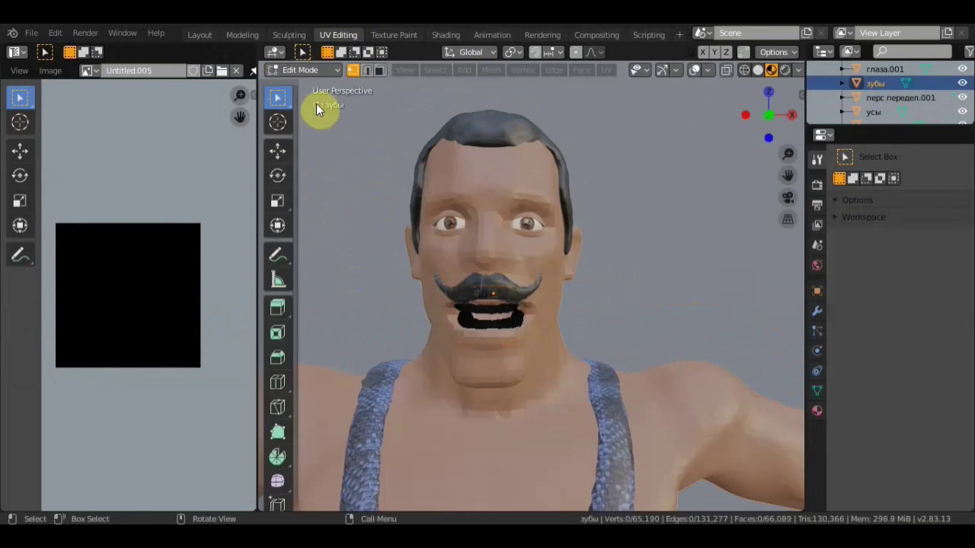
Create a new 1024 px black image, Untitled.006, and Smart UV Project the teeth.
left_click(237, 71)
left_click(130, 68)
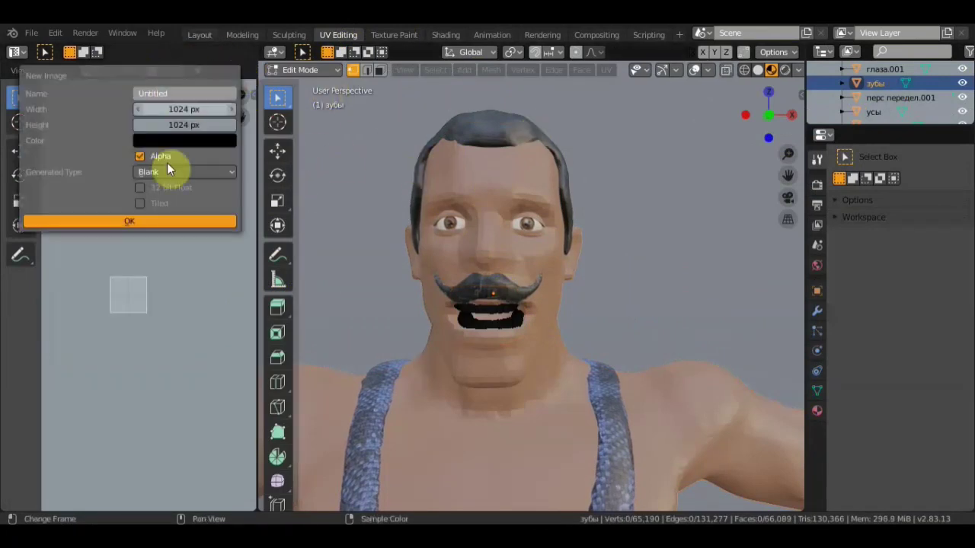
left_click(160, 221)
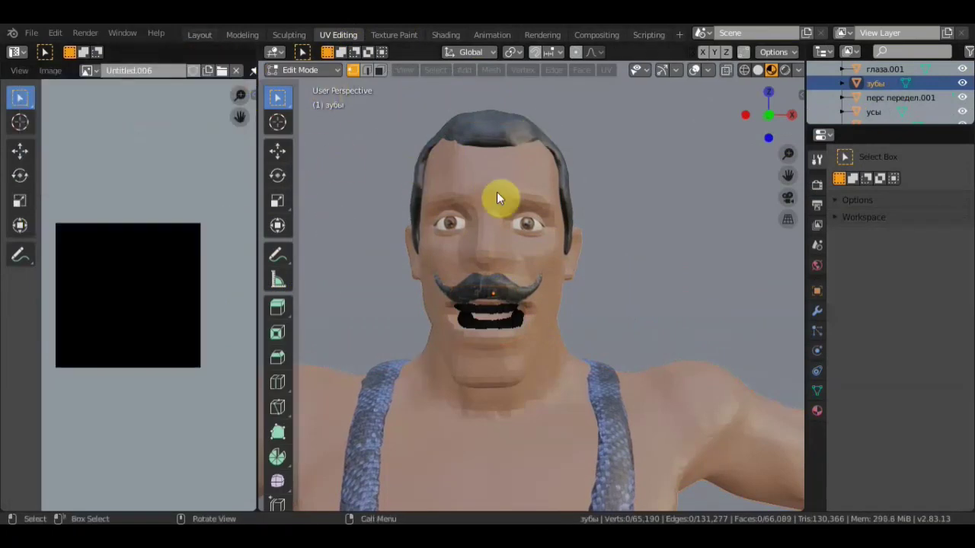
left_click(605, 70)
left_click(632, 120)
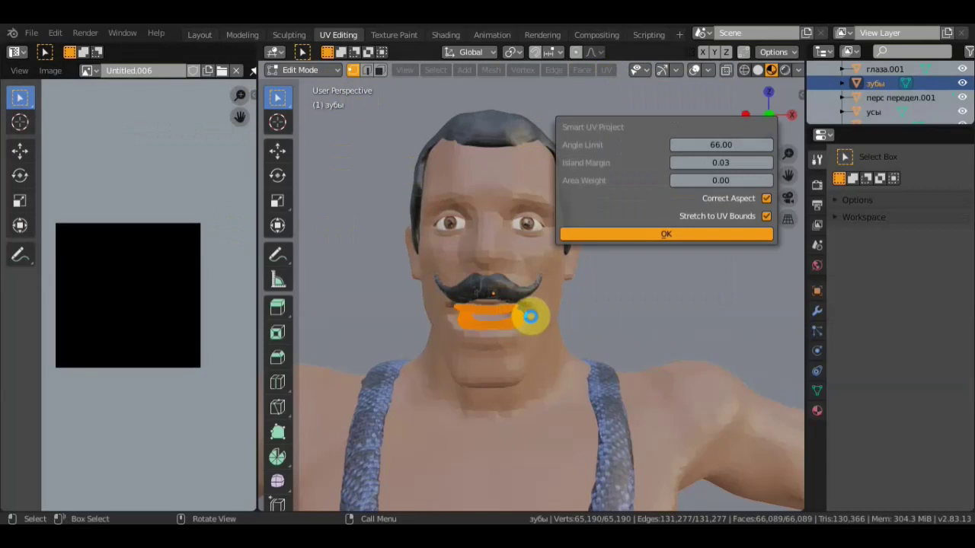
key("Return")
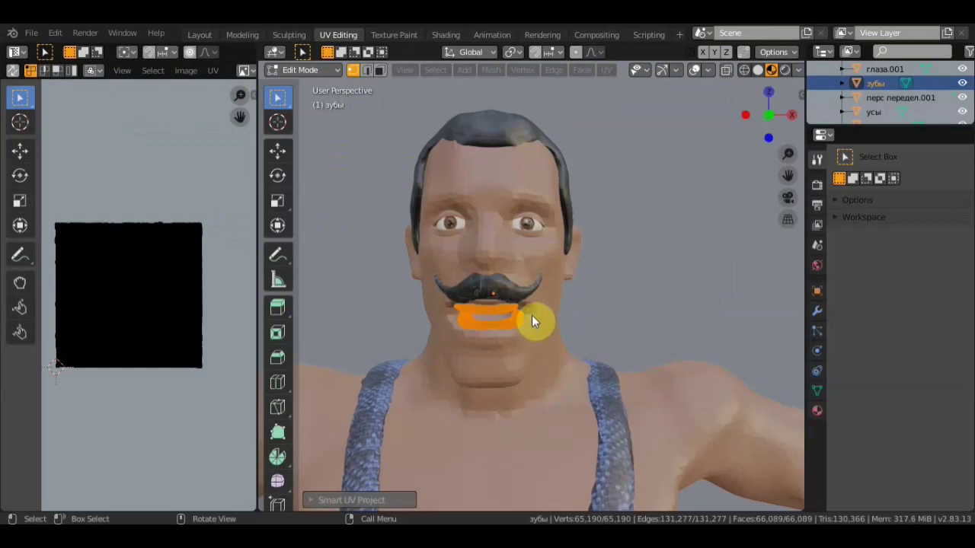
Add a Decimate modifier to the teeth at ratio 0.3516 and apply it.
left_click(816, 311)
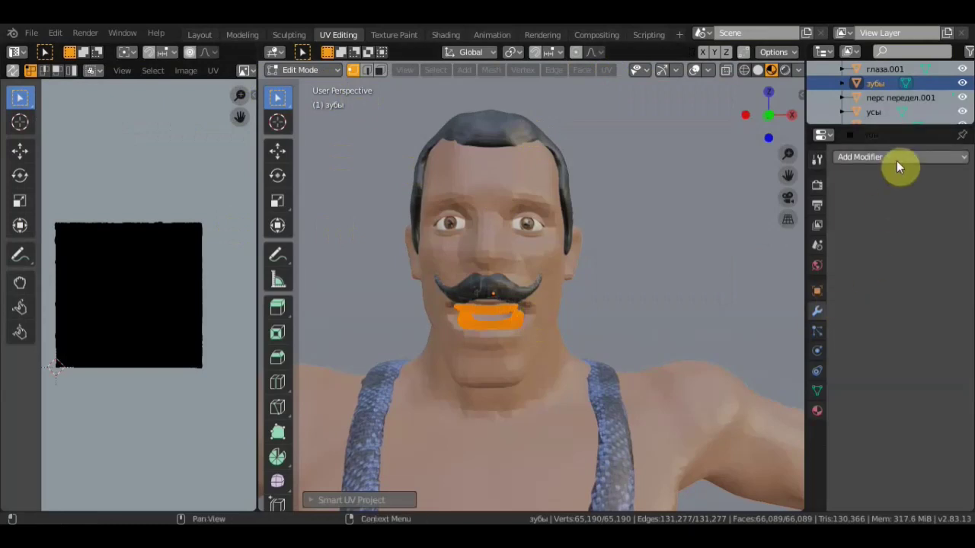
left_click(896, 158)
left_click(721, 250)
left_click_drag(942, 236, 933, 236)
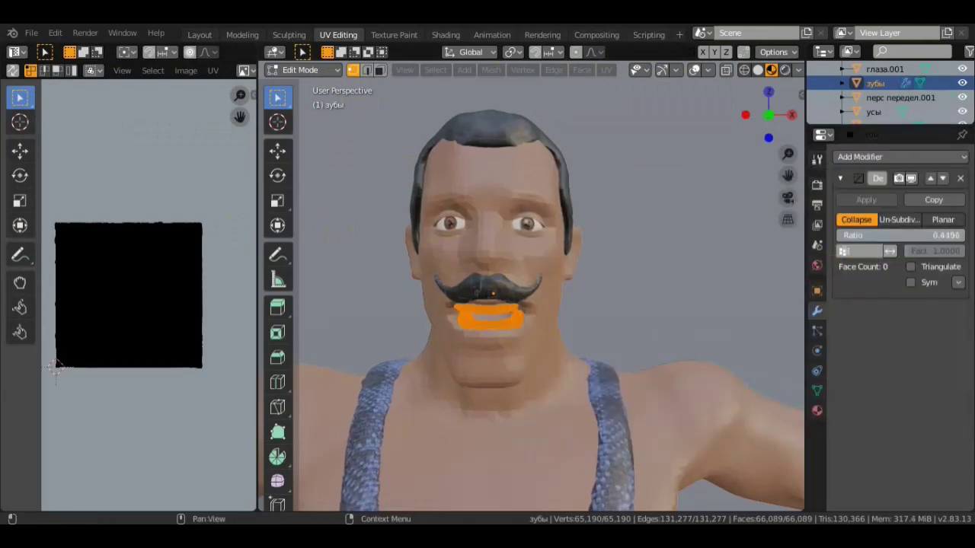
left_click_drag(933, 236, 892, 221)
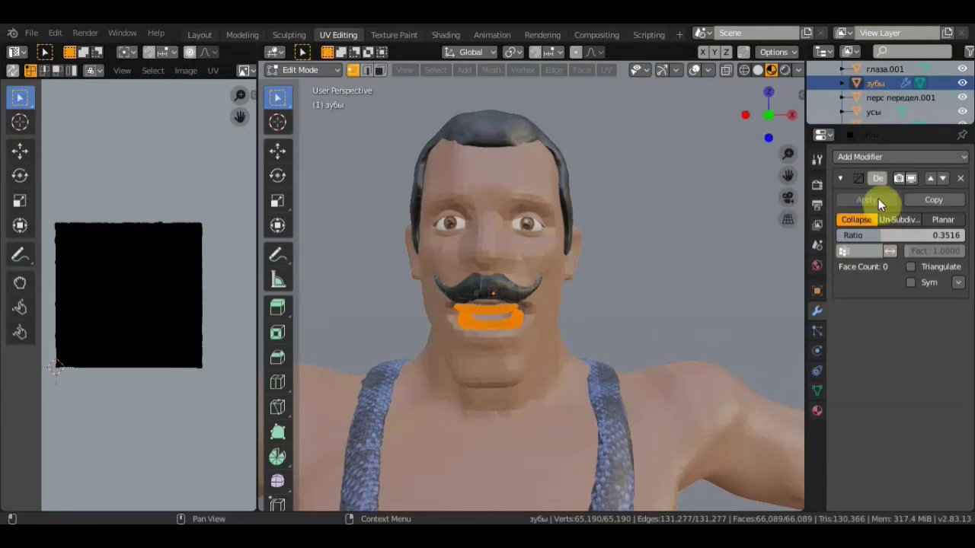
left_click(307, 71)
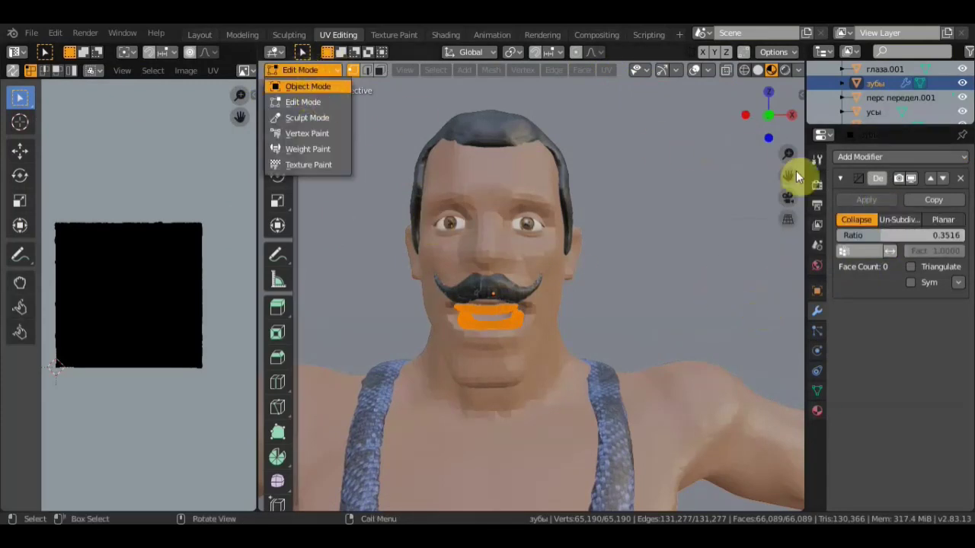
key("Tab")
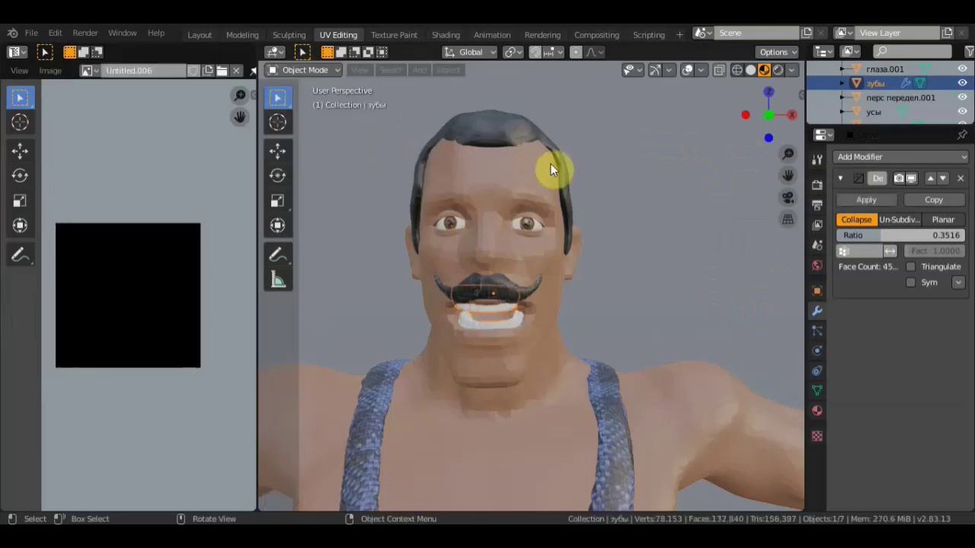
left_click(866, 200)
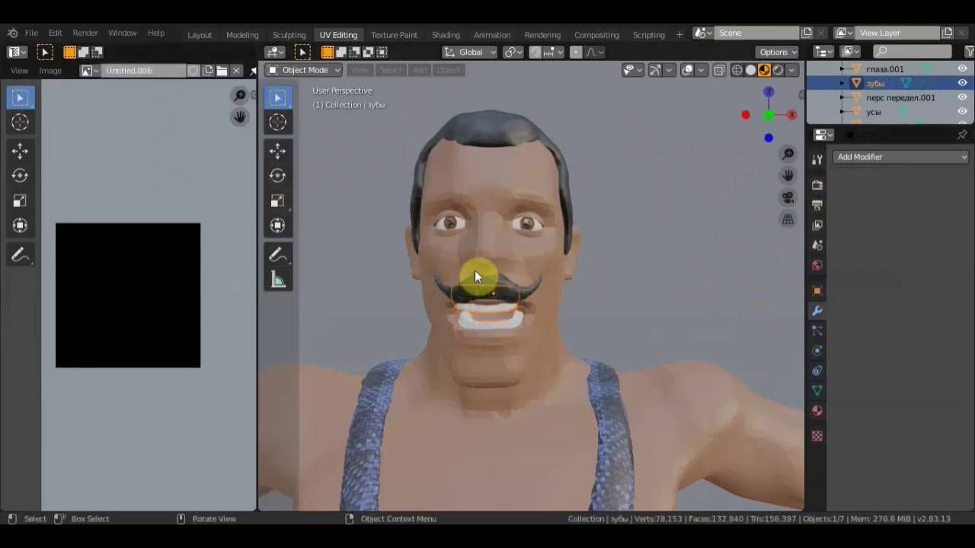
Put the teeth back in Edit Mode with all UVs selected.
left_click(326, 70)
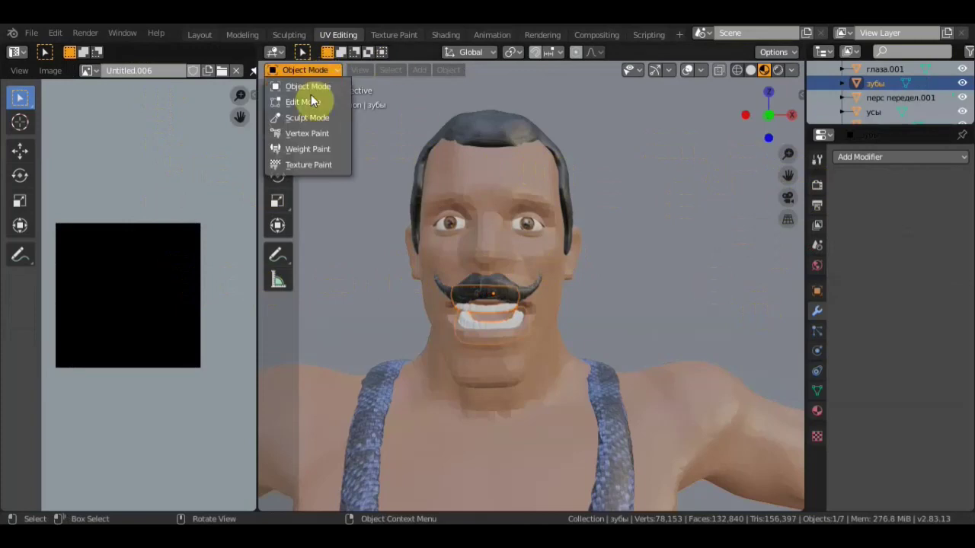
left_click(312, 100)
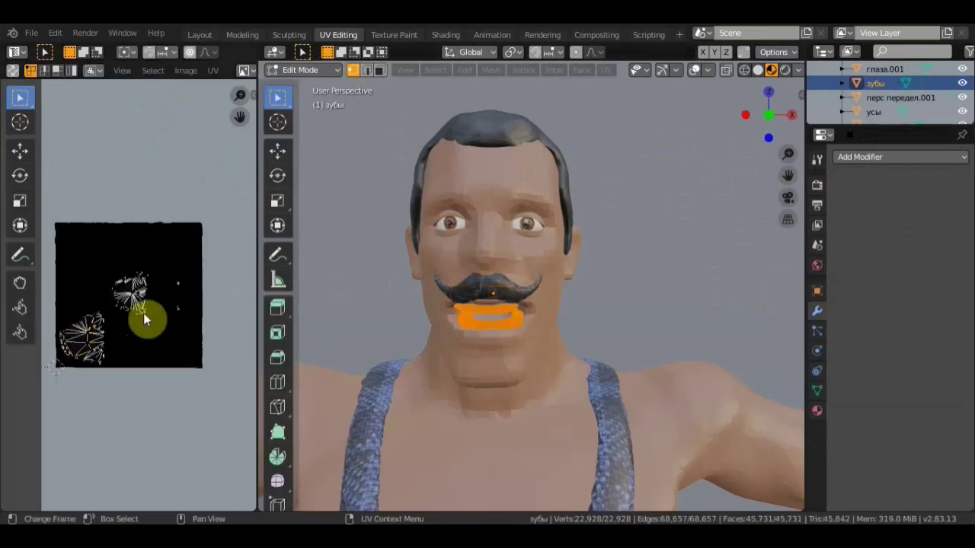
key("a")
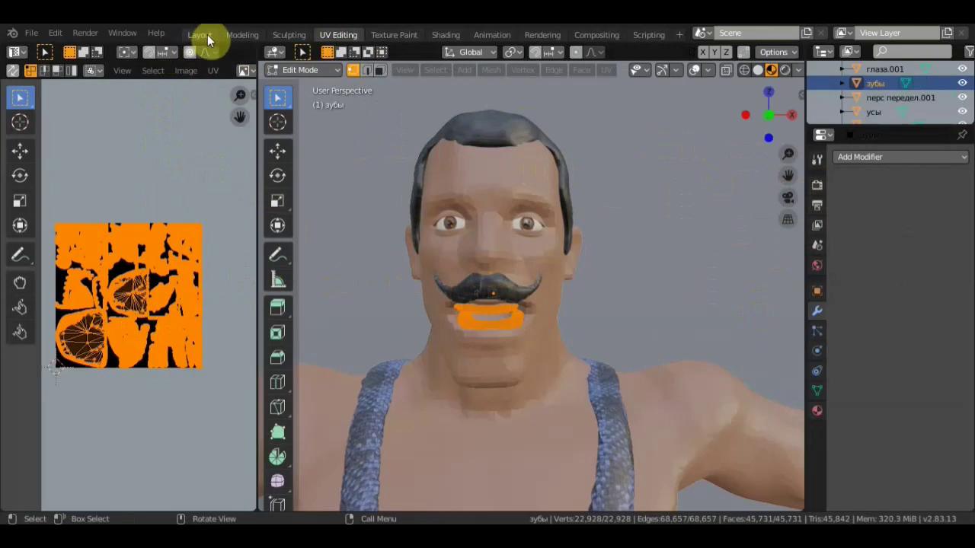
left_click(206, 35)
Switch the teeth to Texture Paint mode and add a new Base Color paint texture.
left_click(57, 69)
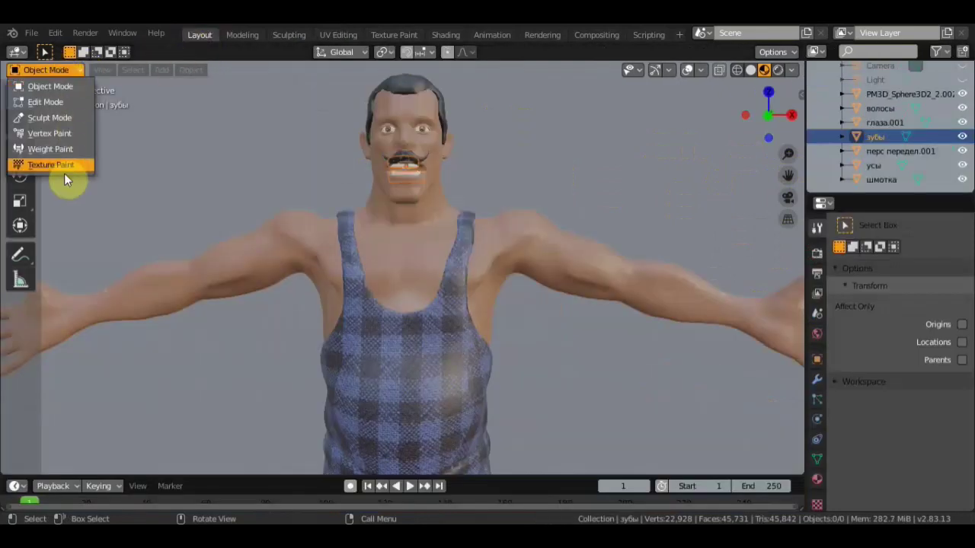
left_click(69, 166)
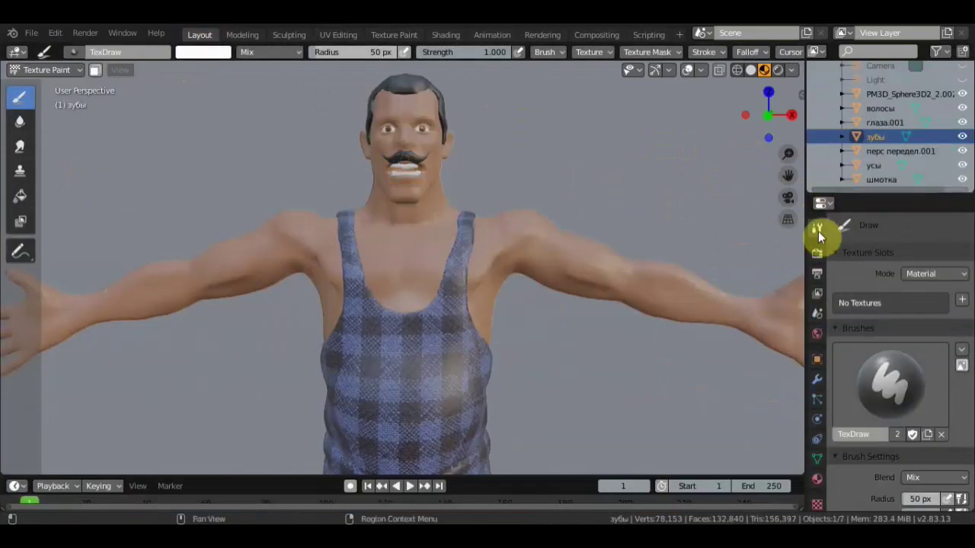
left_click(961, 300)
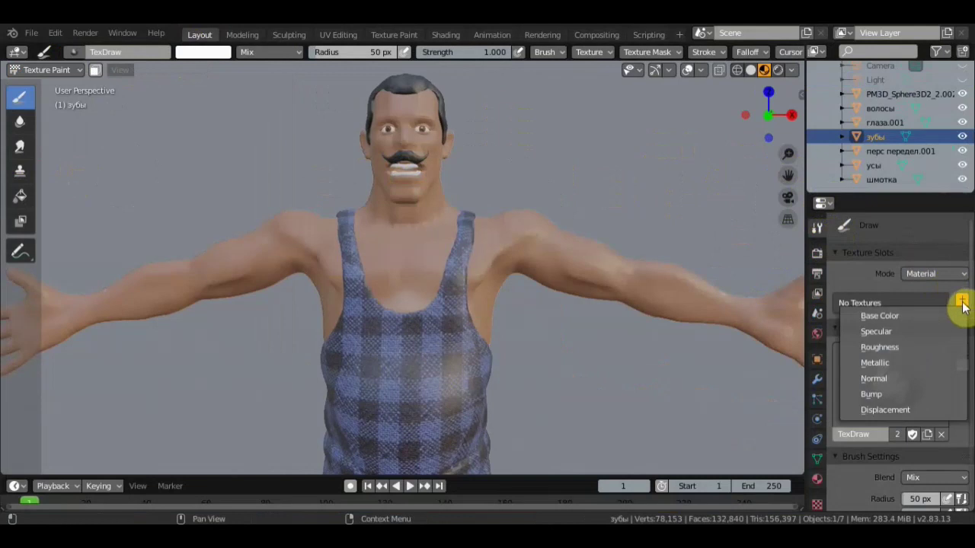
left_click(924, 318)
left_click(880, 466)
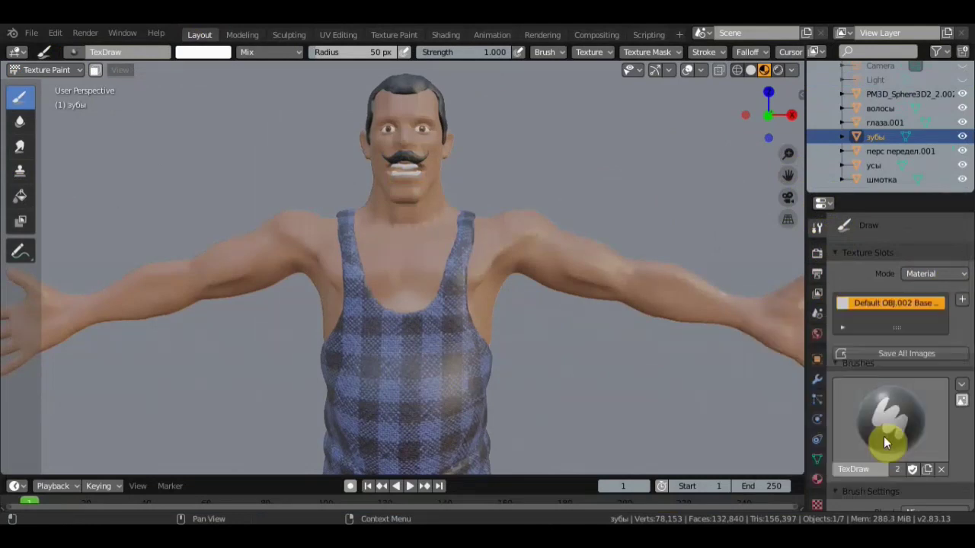
Show the brush texture settings, centre the face, and set the brush size to 18 px.
scroll(884, 438, "down", 5)
left_click(818, 507)
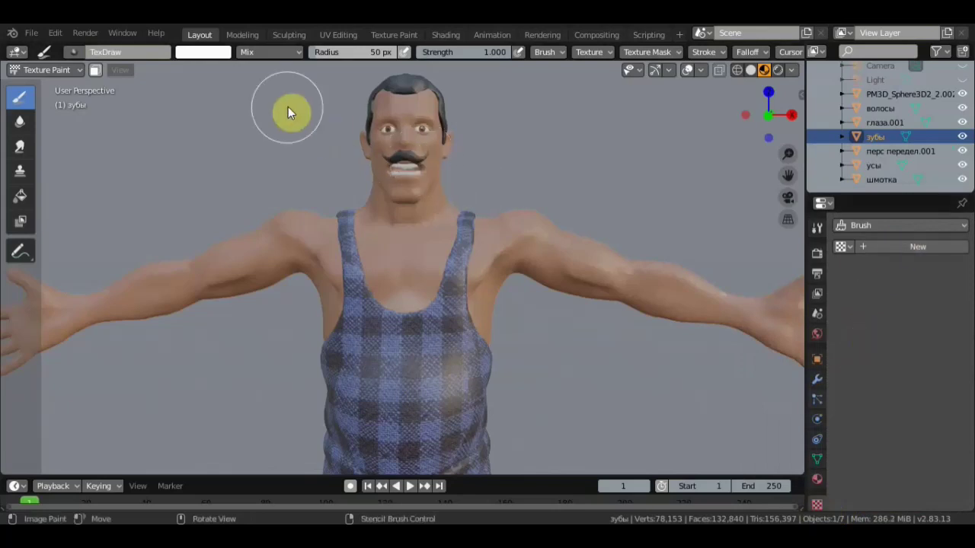
scroll(304, 106, "up", 3)
middle_click_drag(600, 95, 594, 208, "shift")
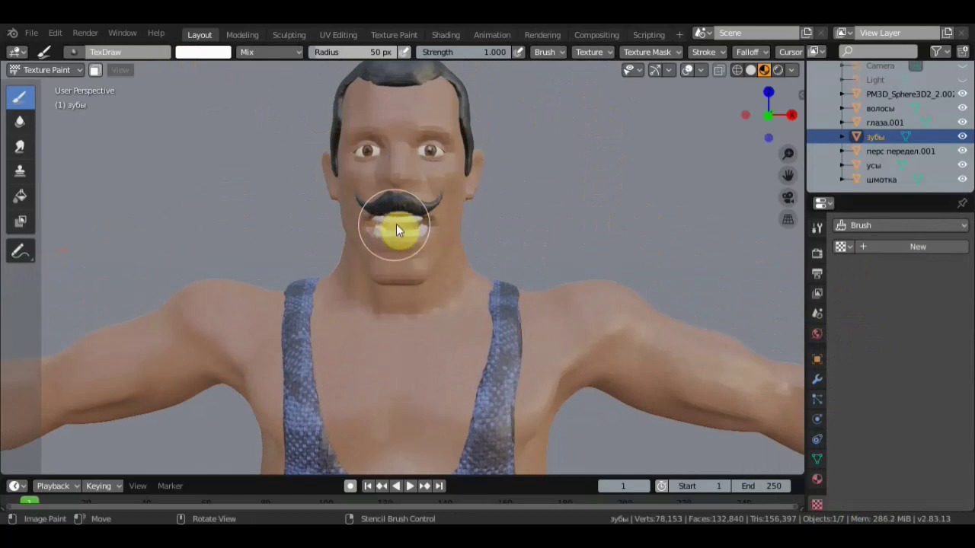
key("Home")
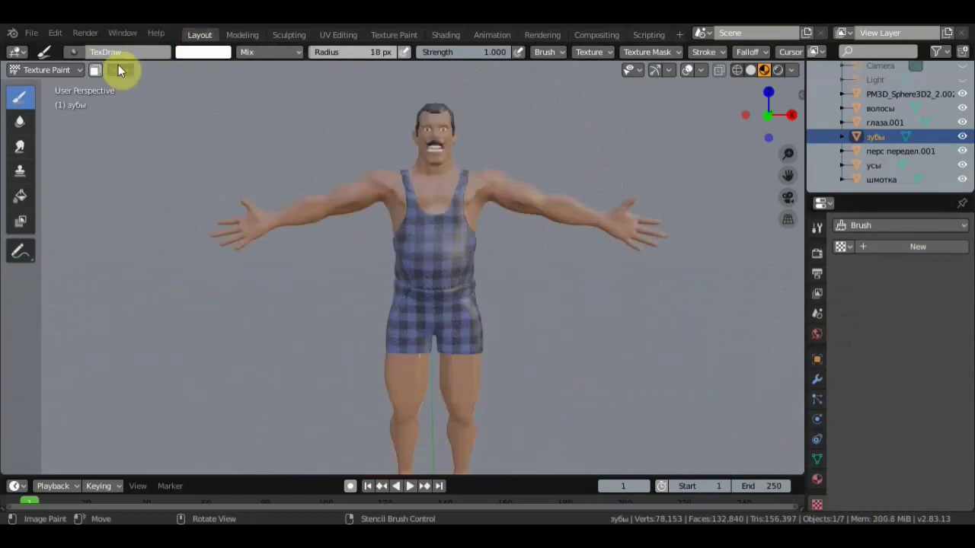
left_click(67, 72)
Return the teeth to Object Mode and preview the zoomed-in character in Rendered shading.
left_click(57, 85)
scroll(504, 286, "down", 3)
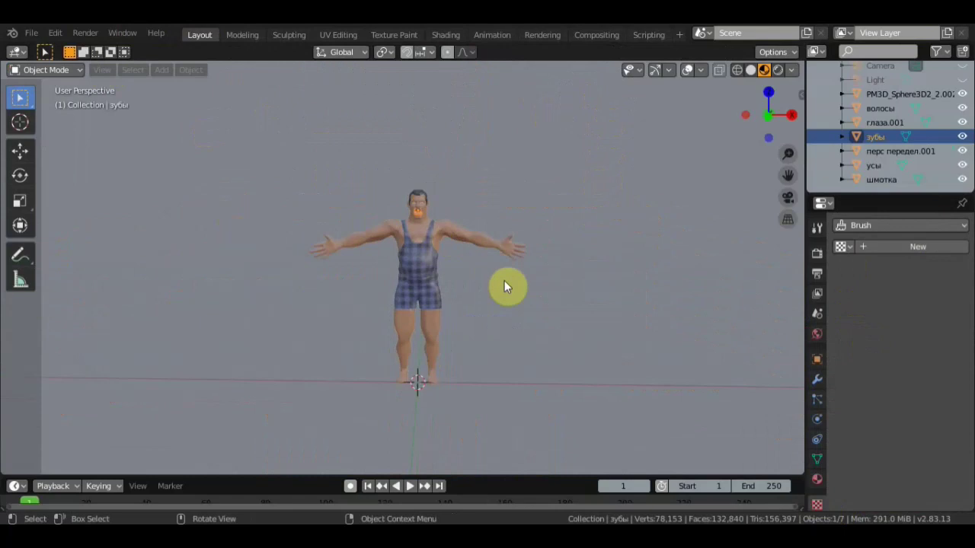
middle_click_drag(504, 282, 529, 231, "ctrl")
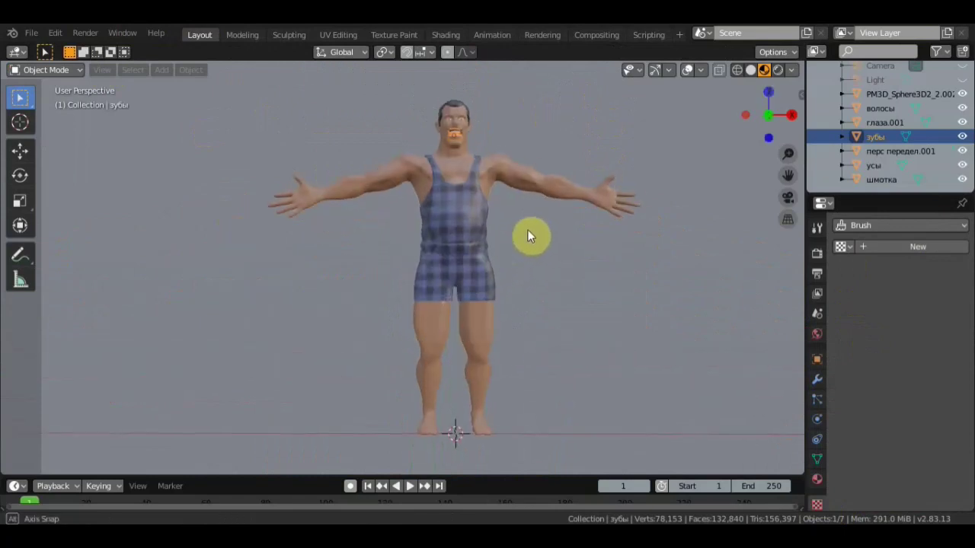
middle_click_drag(485, 278, 477, 272)
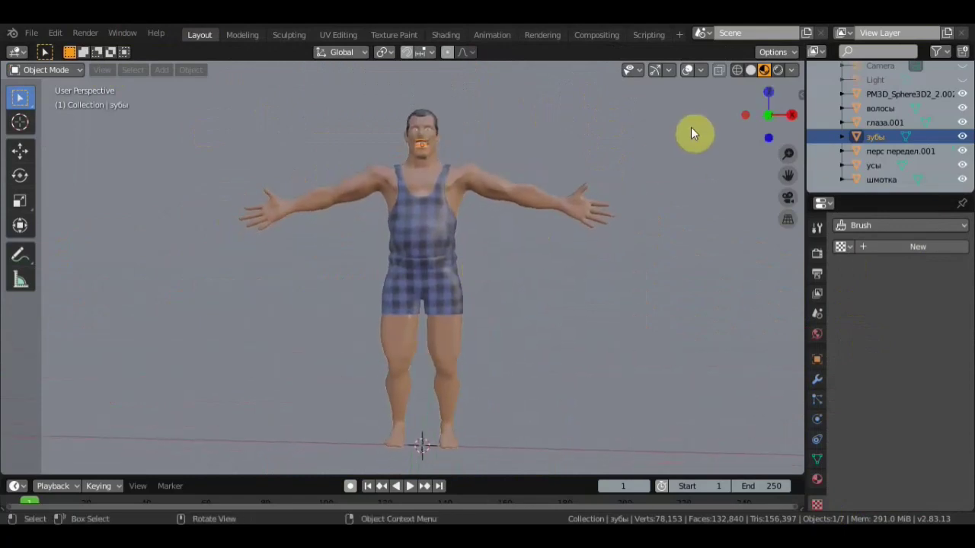
left_click(778, 70)
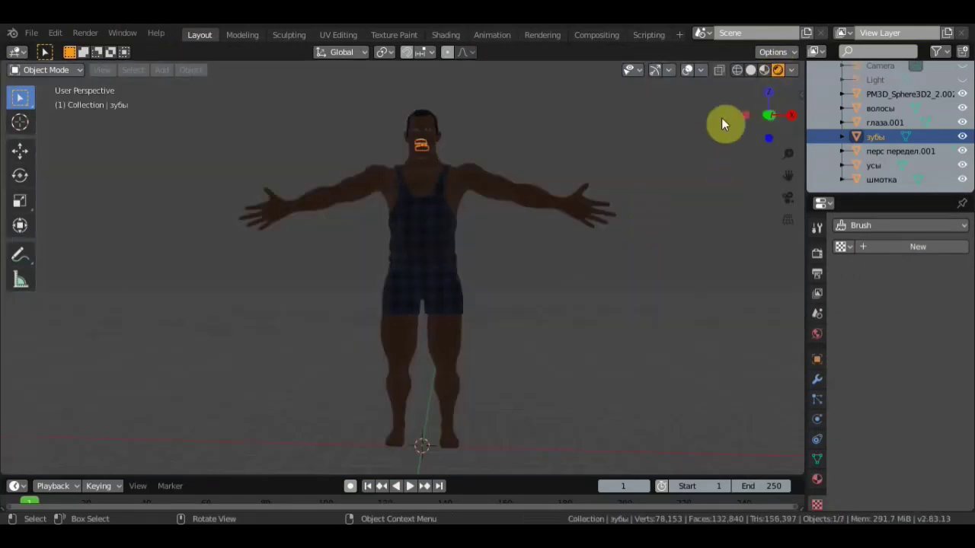
Select the Light, make it visible again, and show its light settings.
left_click(883, 80)
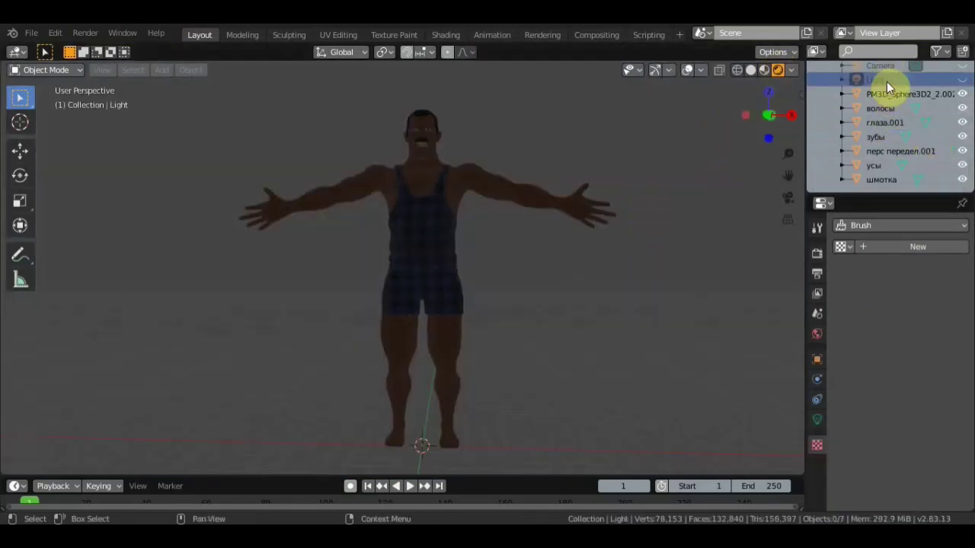
scroll(957, 82, "up", 2)
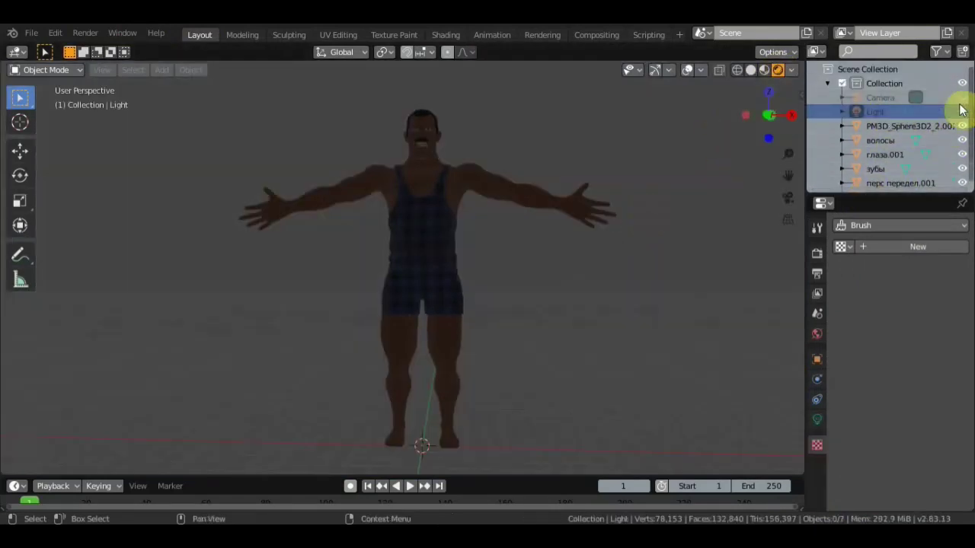
left_click(962, 111)
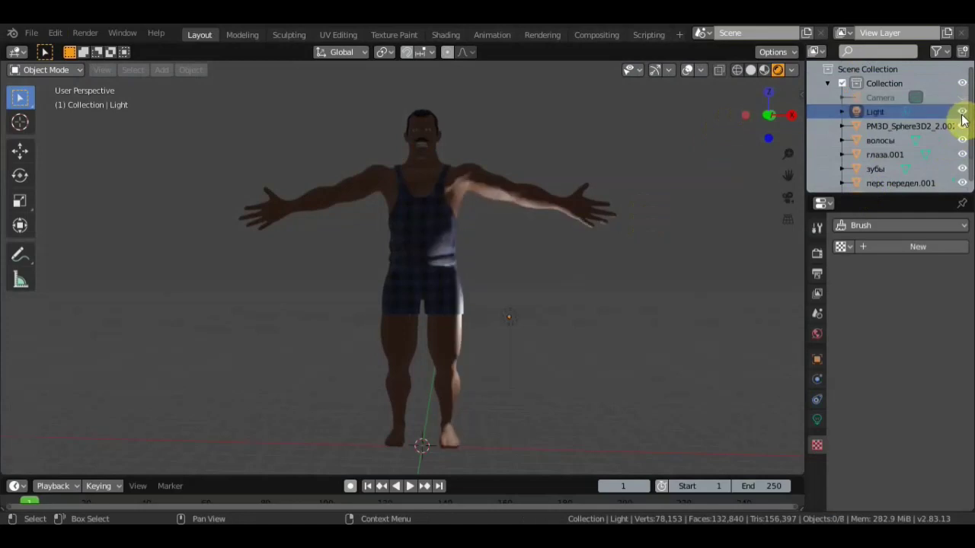
left_click(817, 416)
Make the Light a Sun with strength 4.
left_click(880, 287)
left_click(923, 319)
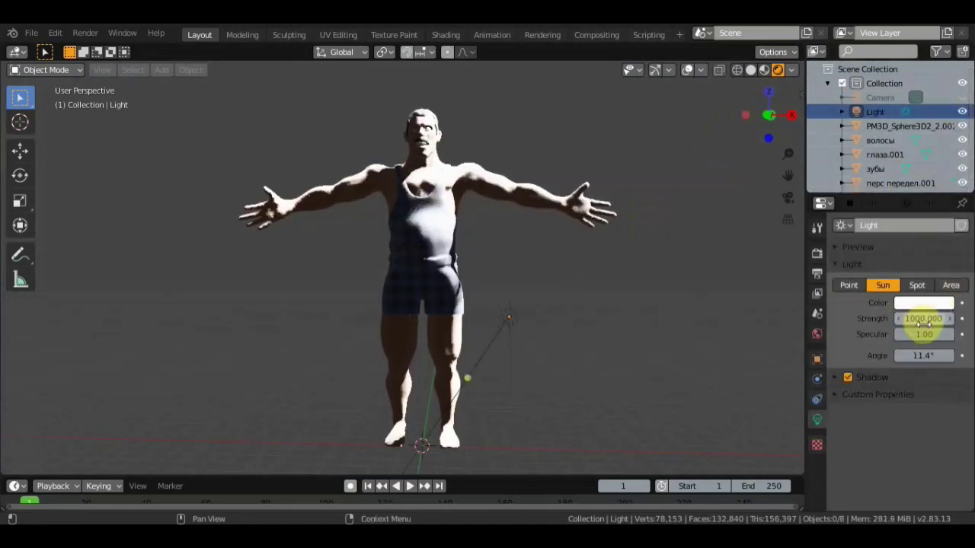
type("4")
key("Return")
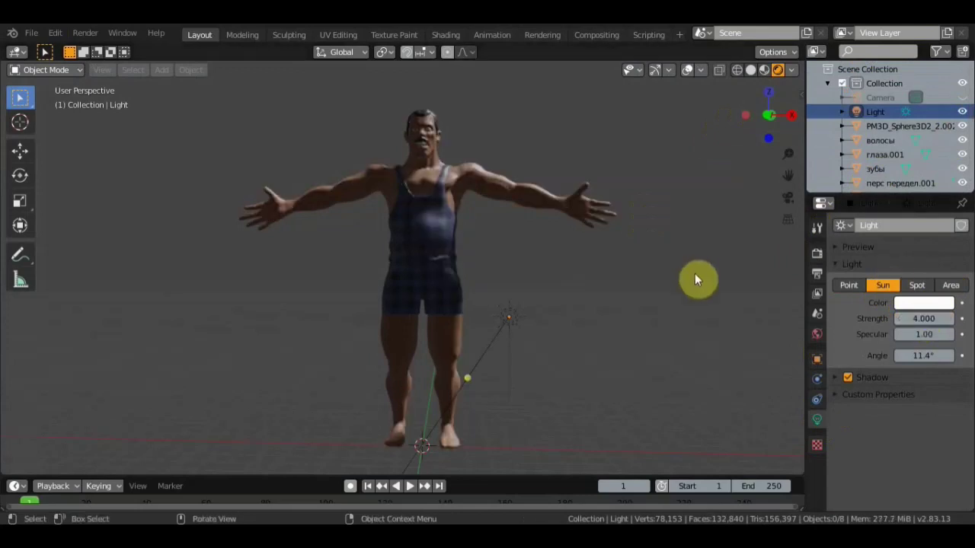
Raise the sun above the character's head, tilt it, and shift it left.
scroll(695, 280, "down", 3)
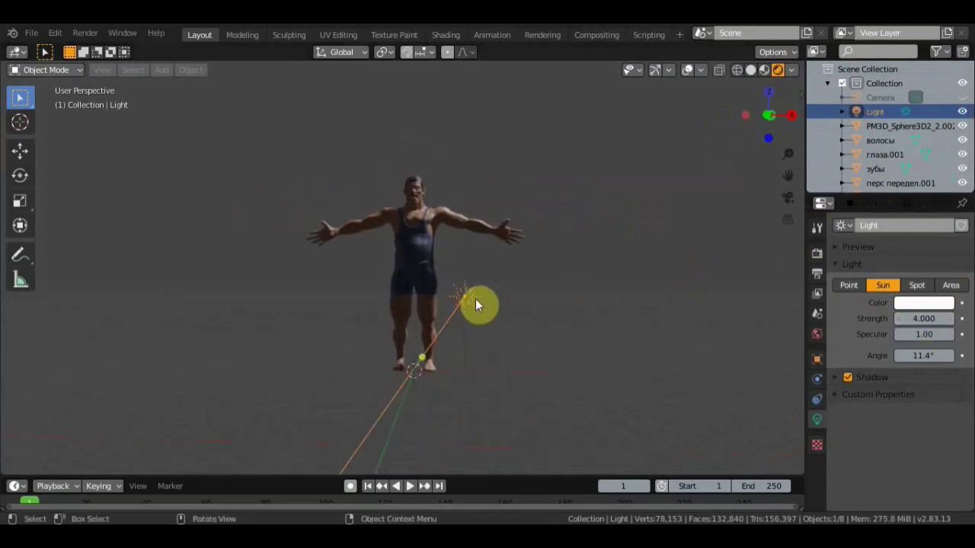
left_click_drag(476, 304, 480, 112)
middle_click_drag(506, 122, 327, 208)
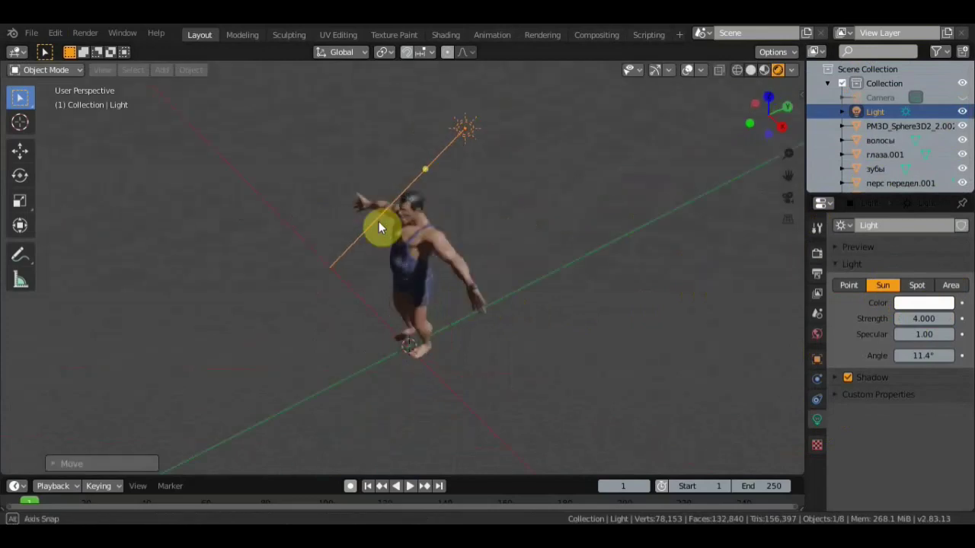
key("r")
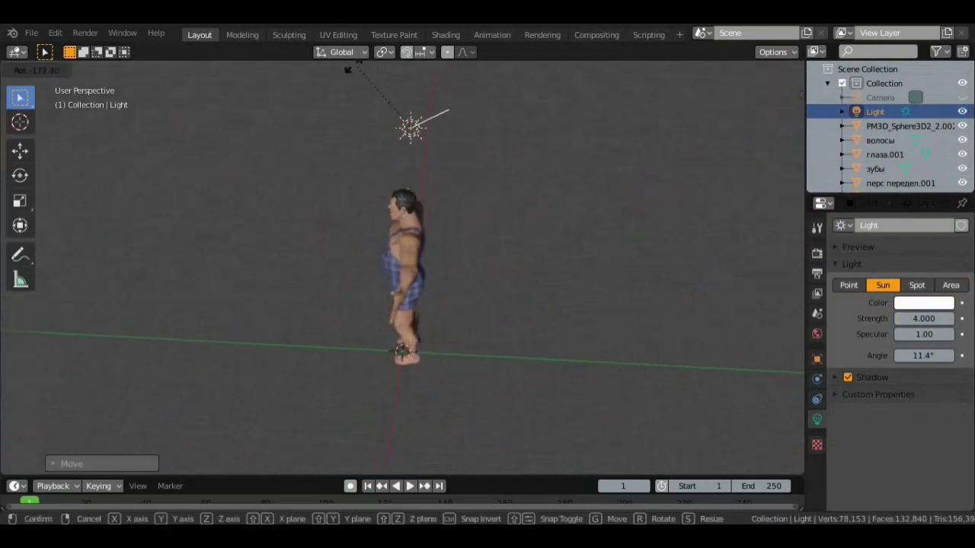
left_click(457, 144)
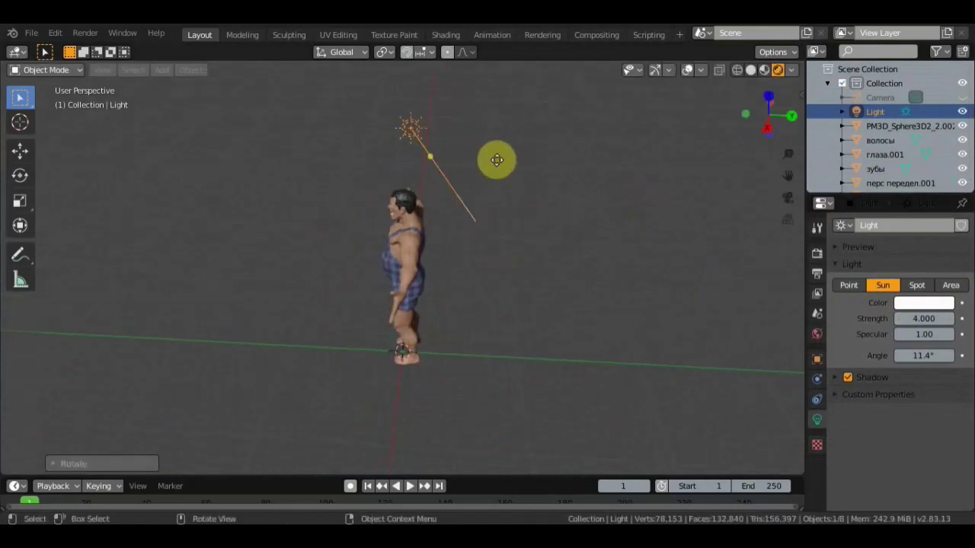
key("g")
left_click(305, 135)
Place the sun in front of the character and aim it at the character.
mouse_move(402, 178)
middle_mouse_down()
mouse_move(582, 153)
mouse_move(616, 242)
middle_mouse_up()
key("g")
left_click(629, 340)
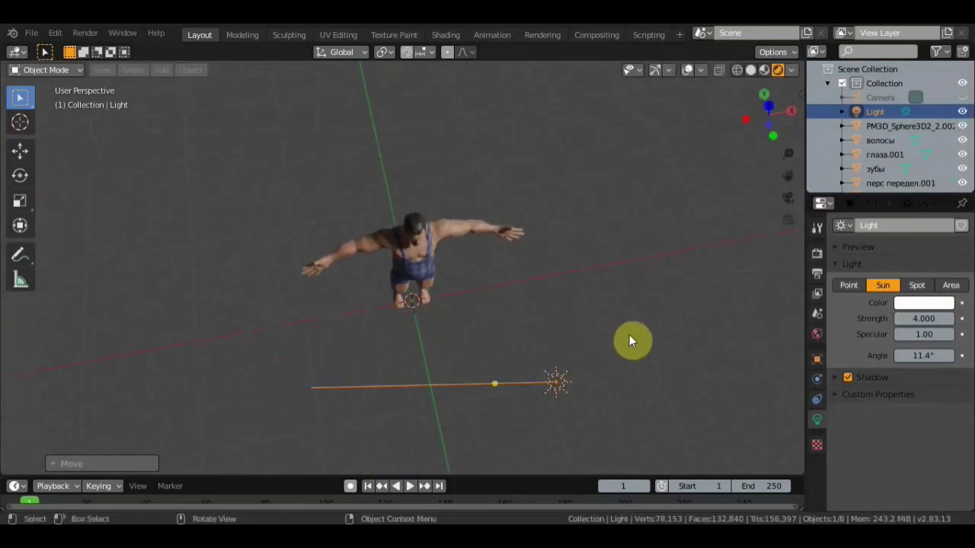
key("r")
left_click(574, 390)
middle_click_drag(567, 364, 532, 214)
scroll(532, 214, "up", 1)
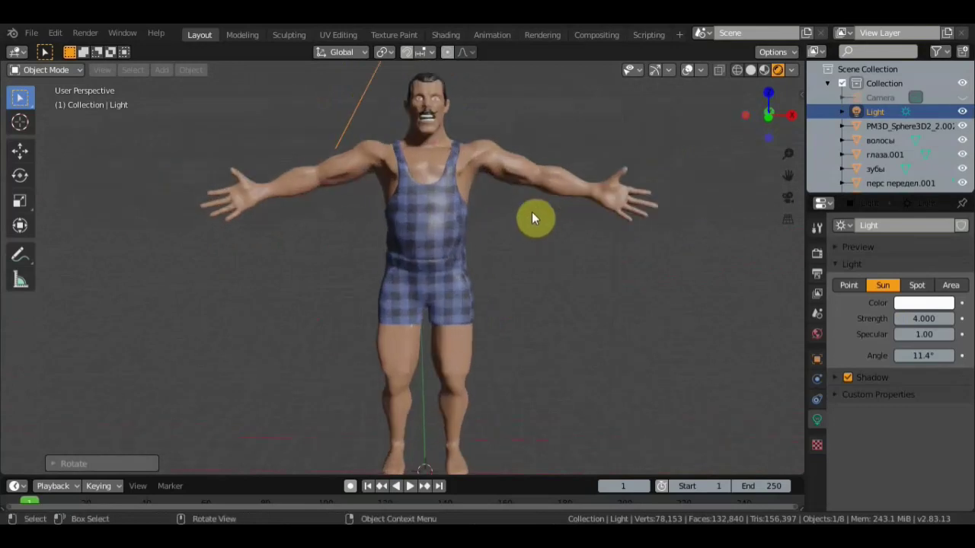